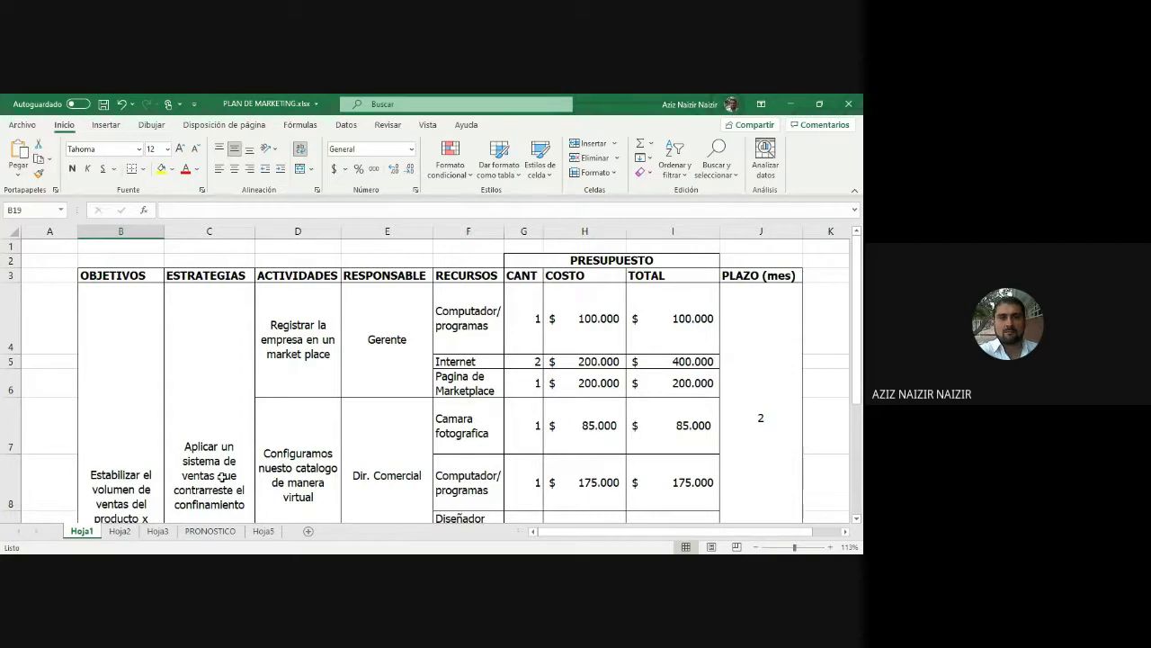
- Look over the marketing plan table on Hoja1 from its headers down to the online sales rows
scroll(352, 425, "down", 2)
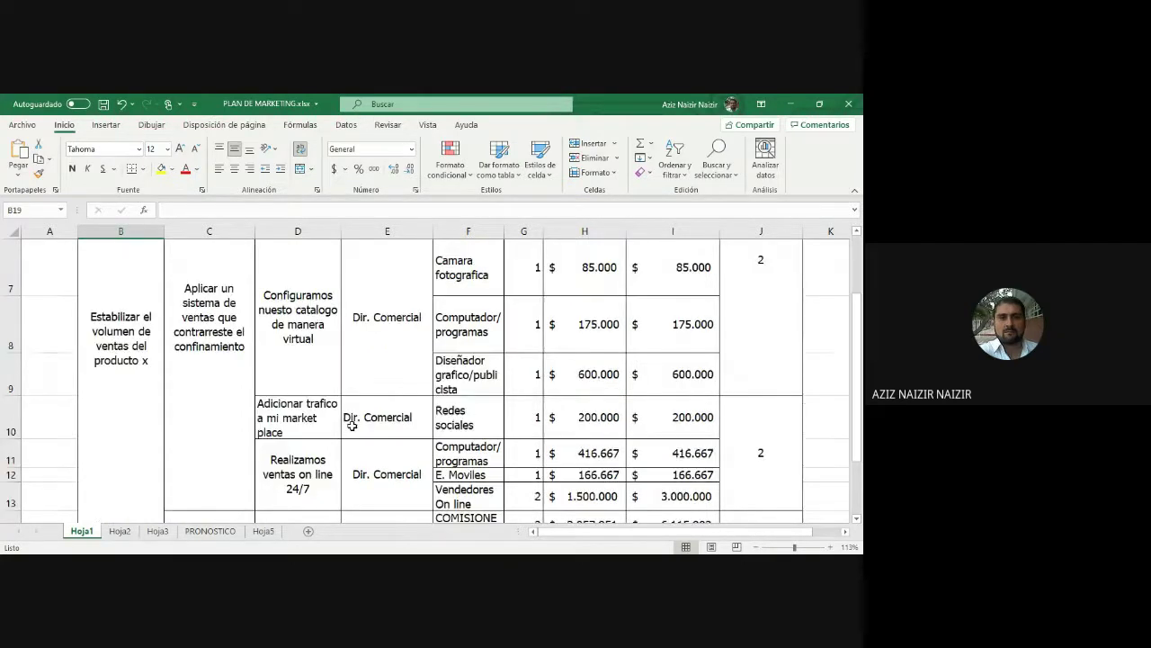
scroll(351, 415, "up", 1)
scroll(351, 415, "up", 3)
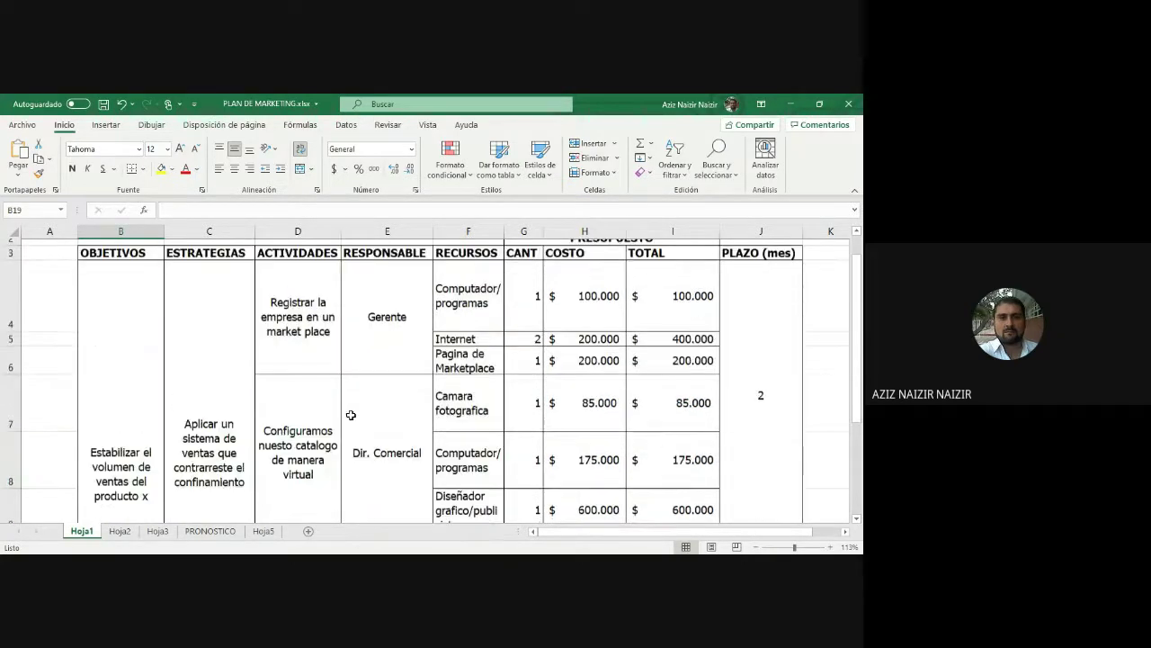
scroll(352, 420, "down", 2)
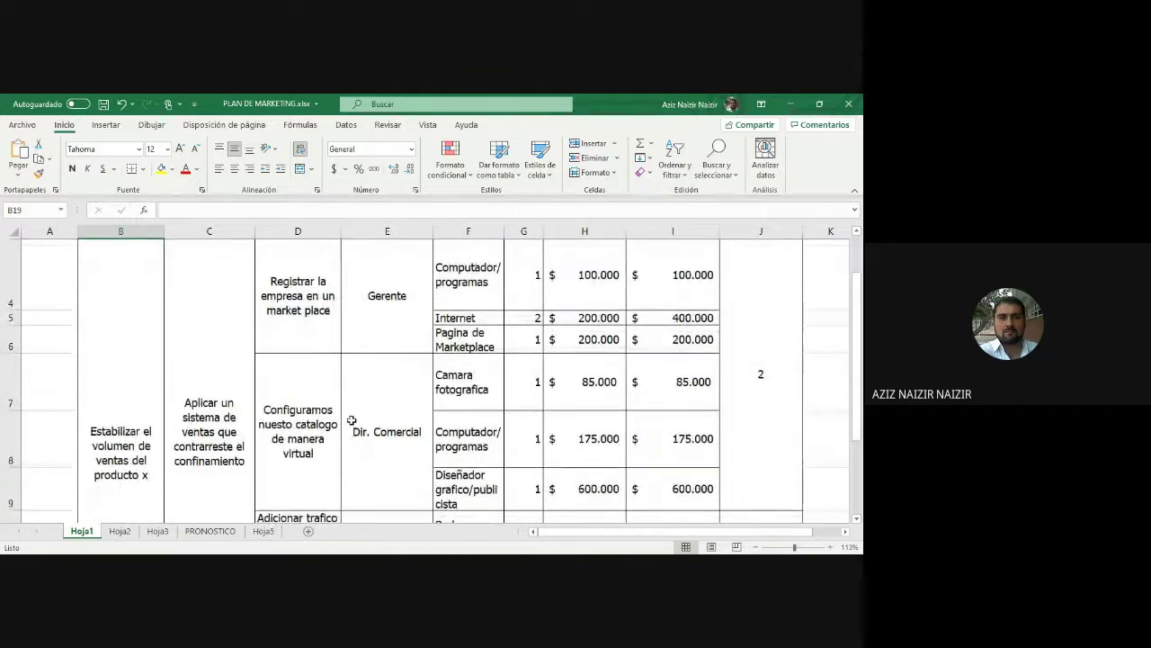
scroll(352, 421, "up", 2)
scroll(351, 426, "down", 3)
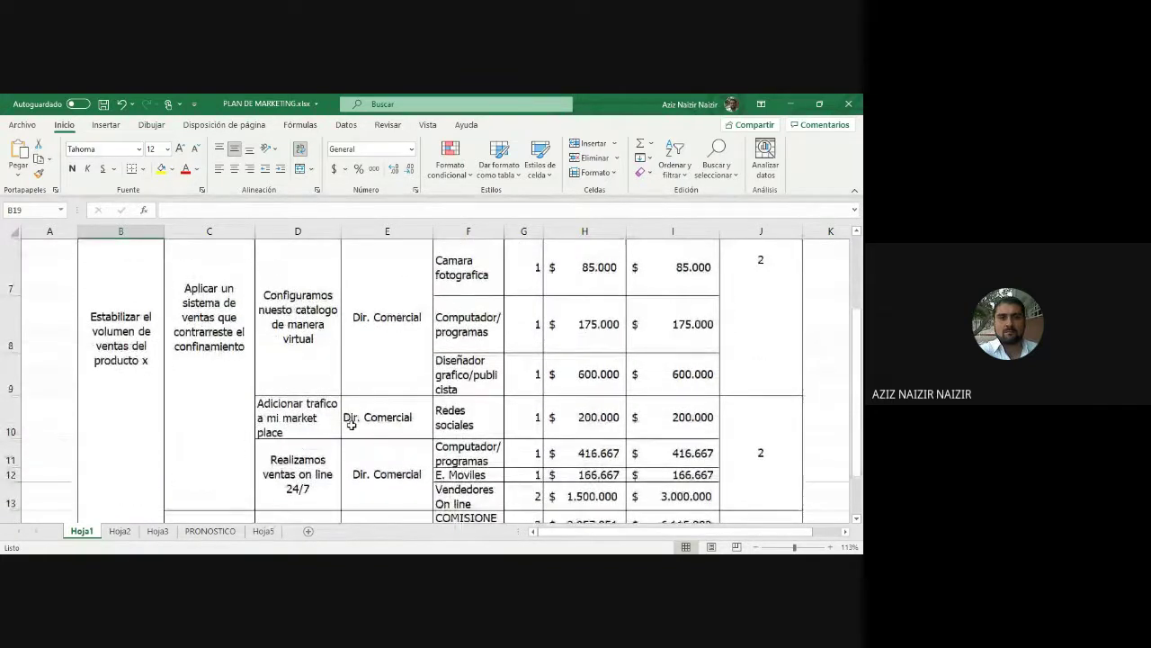
scroll(351, 425, "up", 2)
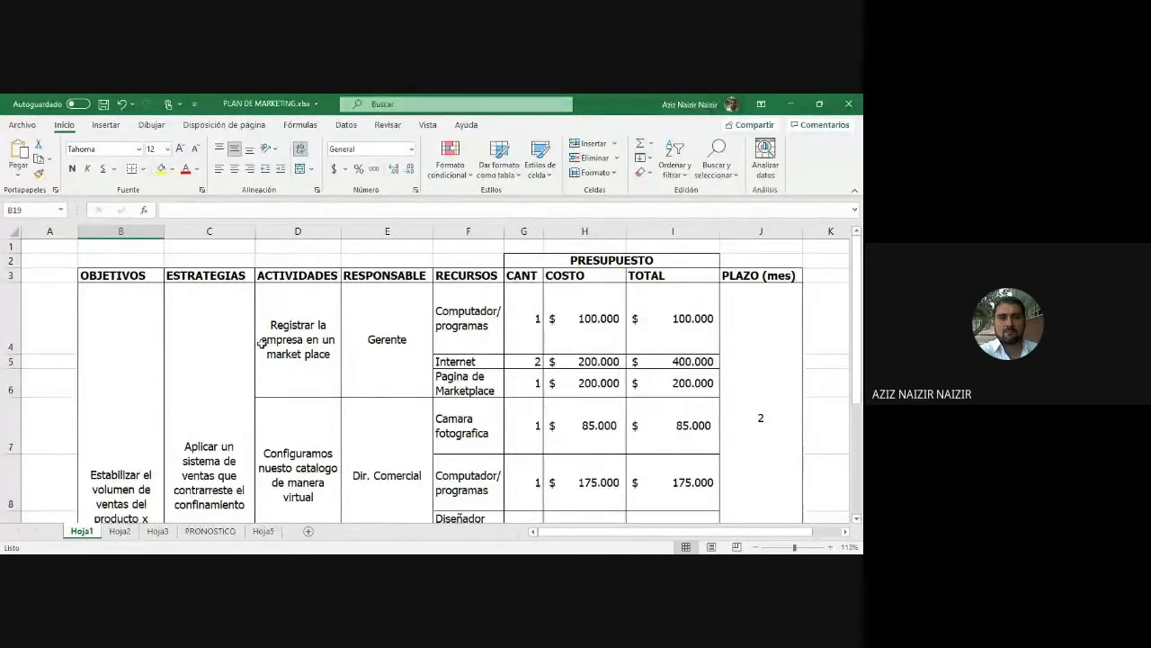
- Examine the activities in D4 through D14 together with their responsible parties, resources and costs
left_click_drag(301, 302, 299, 460)
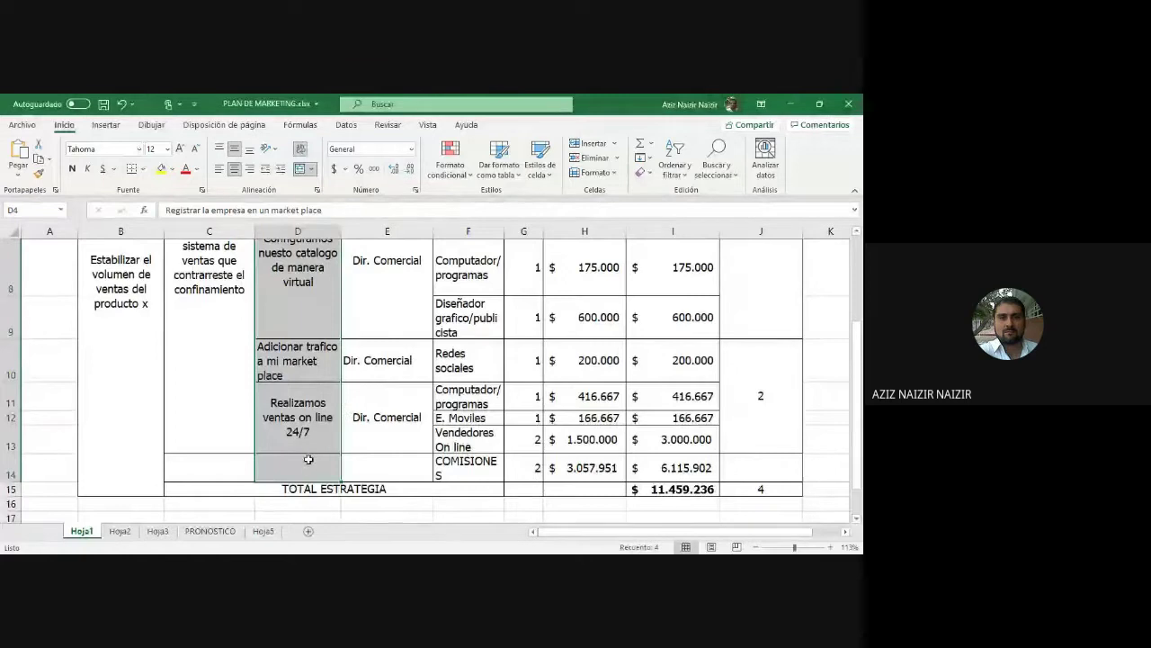
scroll(307, 459, "up", 3)
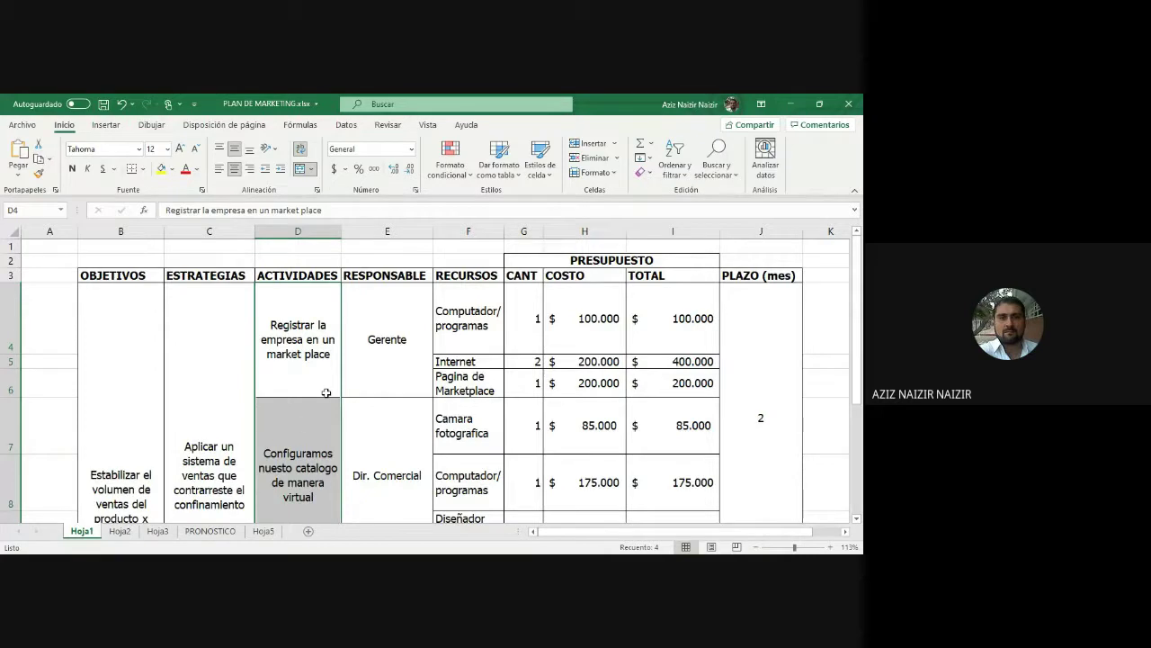
scroll(314, 389, "down", 1)
scroll(315, 389, "down", 1)
scroll(314, 389, "down", 3)
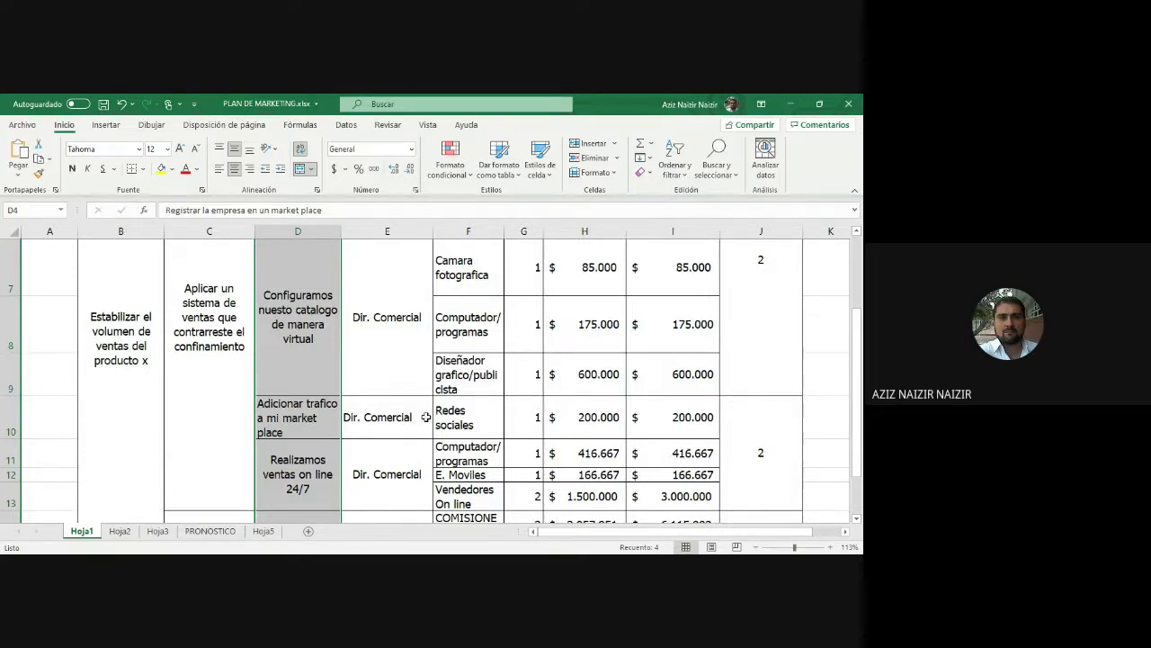
scroll(392, 416, "down", 1)
scroll(392, 417, "up", 2)
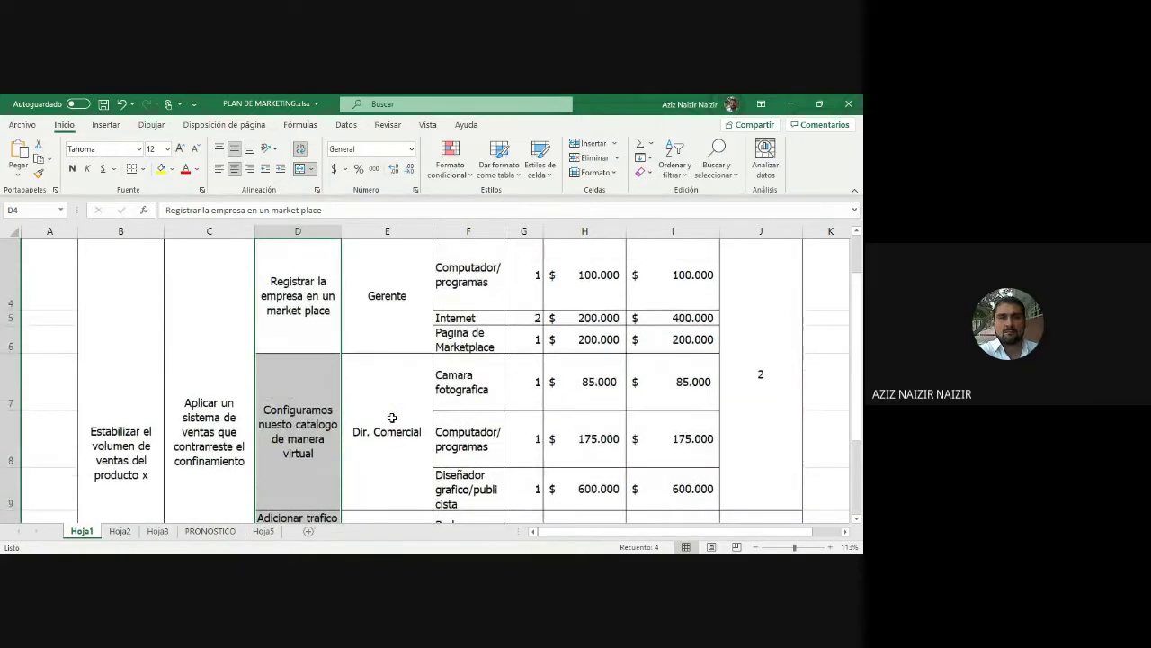
scroll(392, 417, "up", 1)
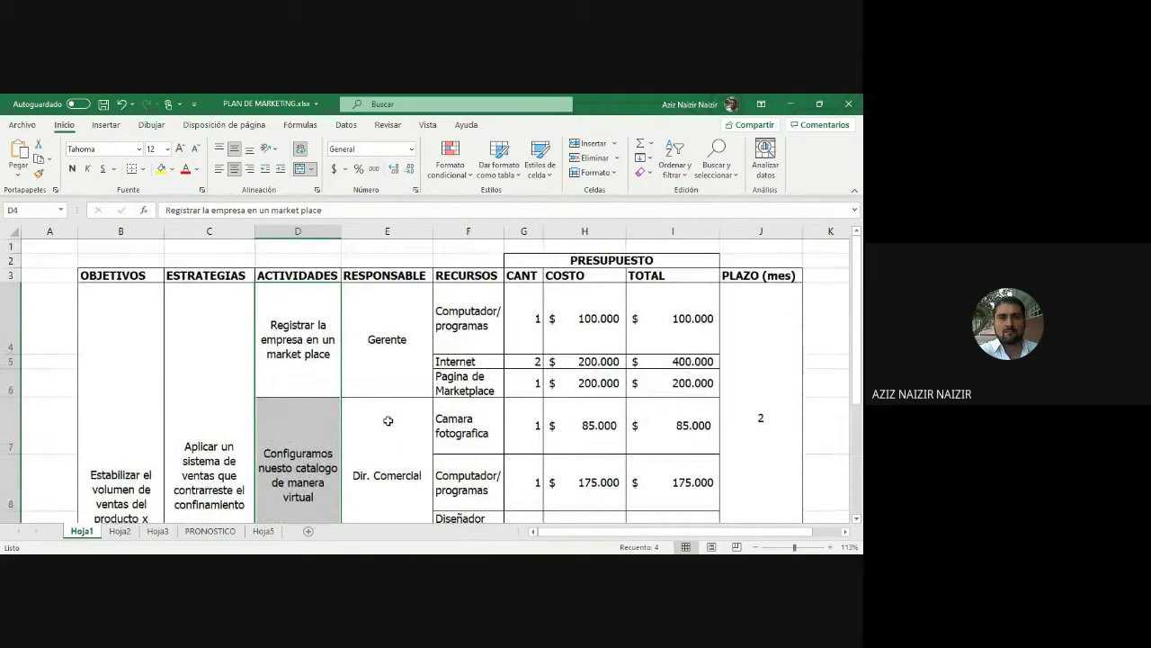
- Examine the objective in cell B4 alongside the strategy and activities that support it
left_click(147, 340)
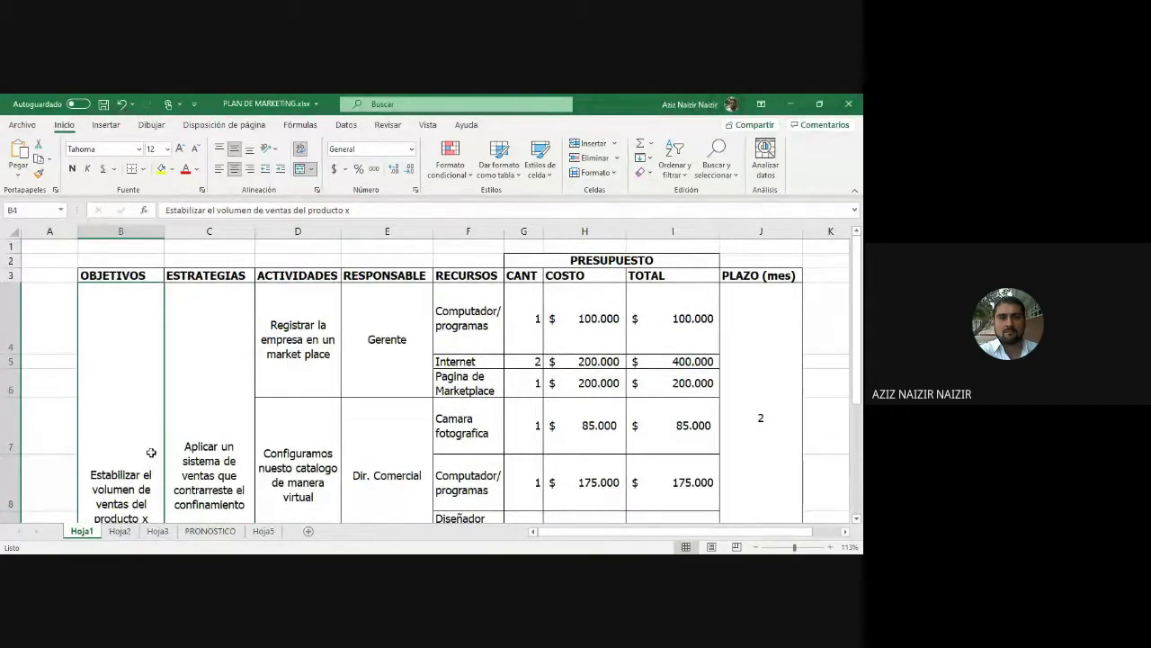
scroll(142, 422, "down", 1)
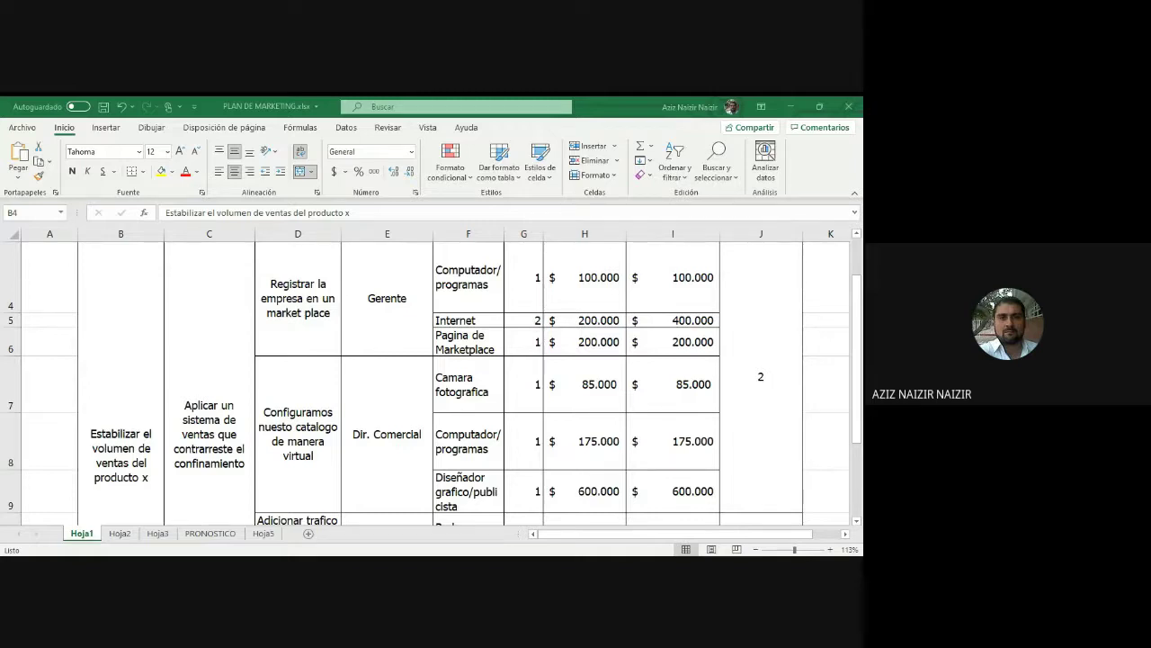
left_click(602, 531)
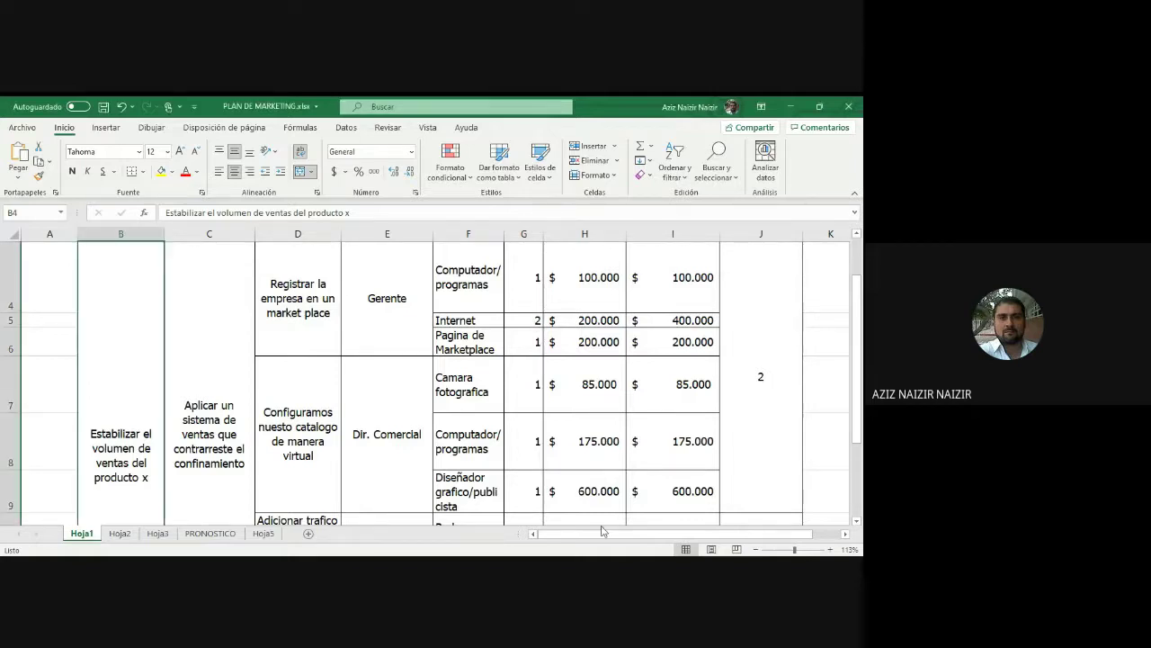
scroll(323, 468, "up", 1)
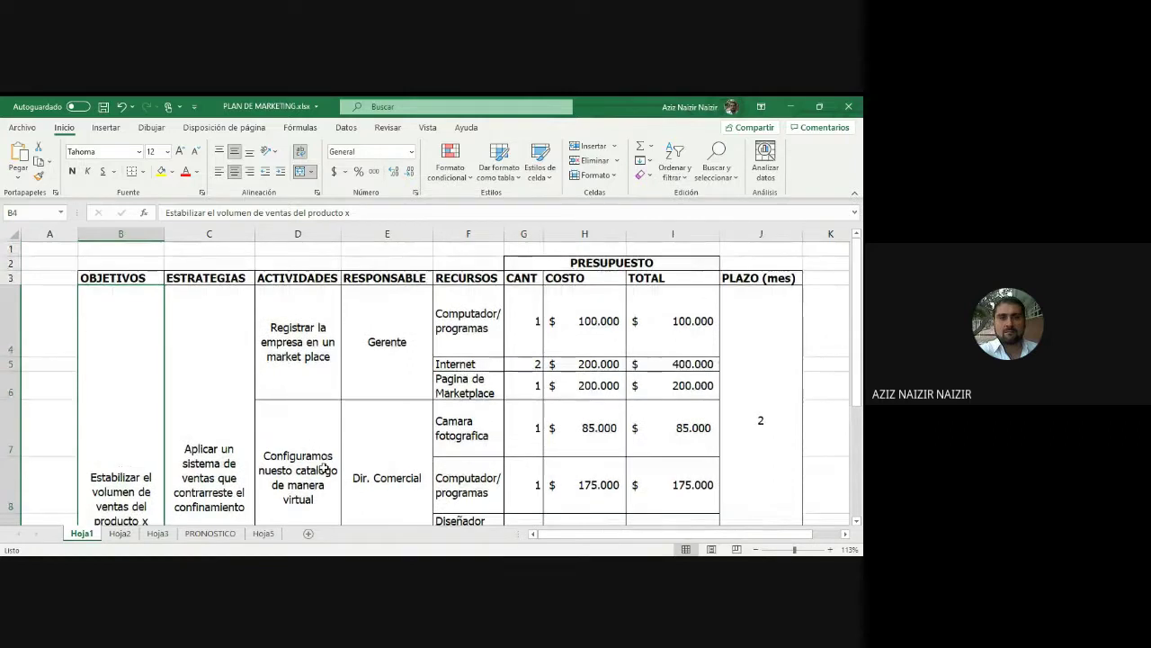
scroll(193, 387, "down", 1)
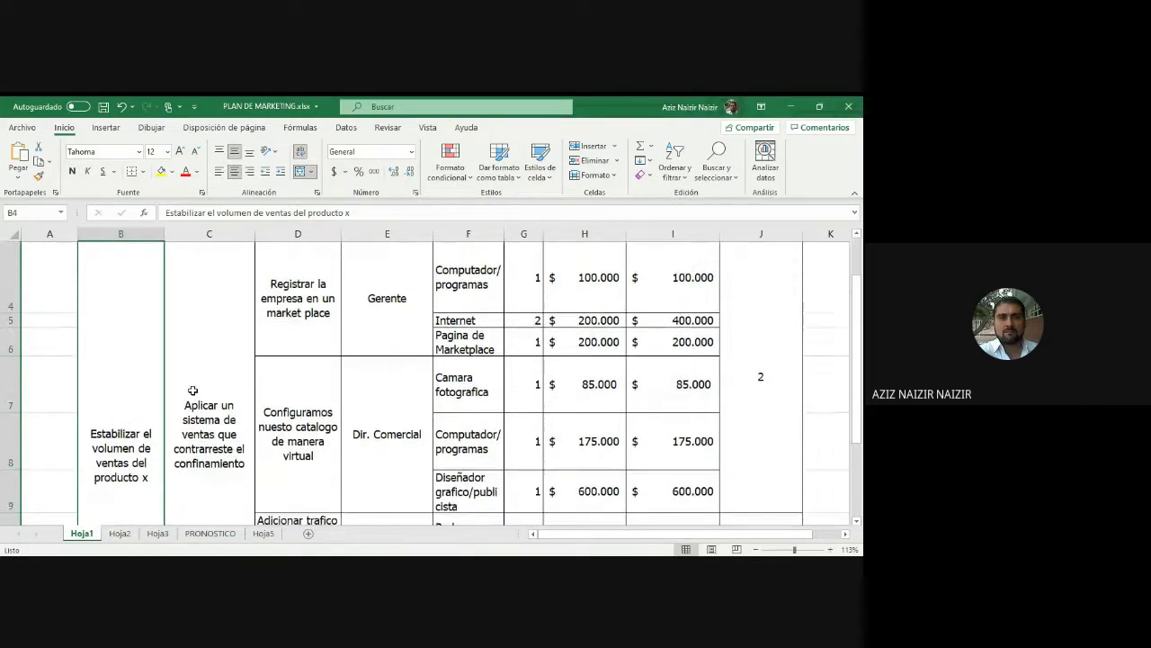
scroll(193, 390, "down", 1)
scroll(193, 390, "up", 2)
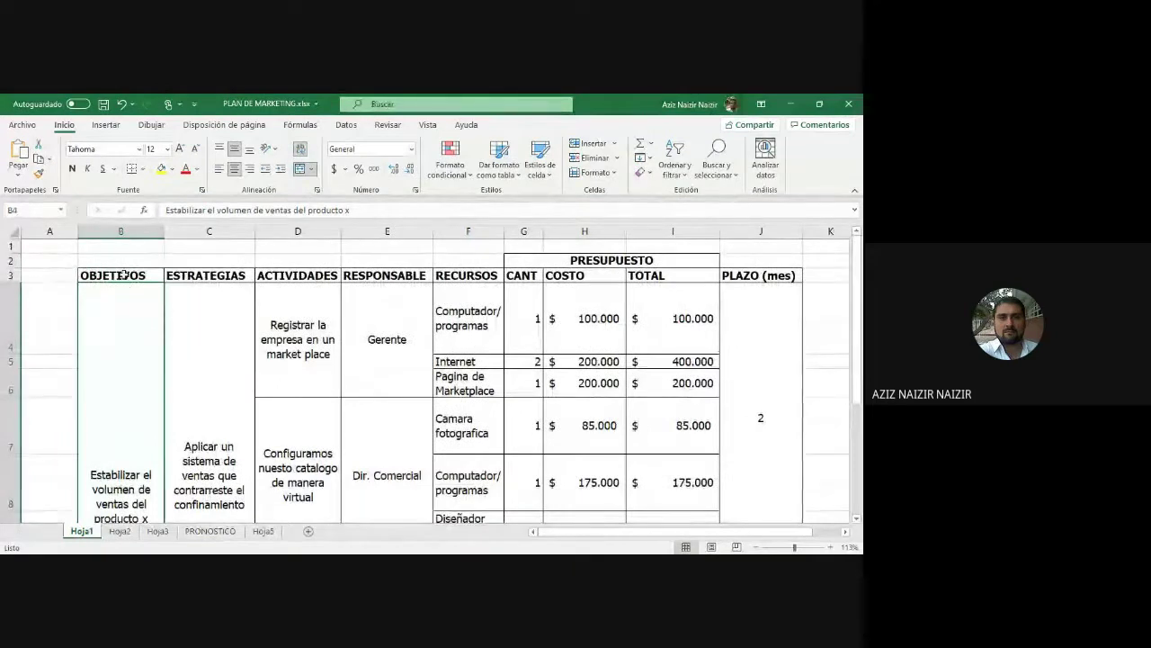
- Replace the objective in cell B4 with "Incrementar las ventas del producto X, en un 20%, con respecto al pronostico del año siguiente."
left_click(123, 273)
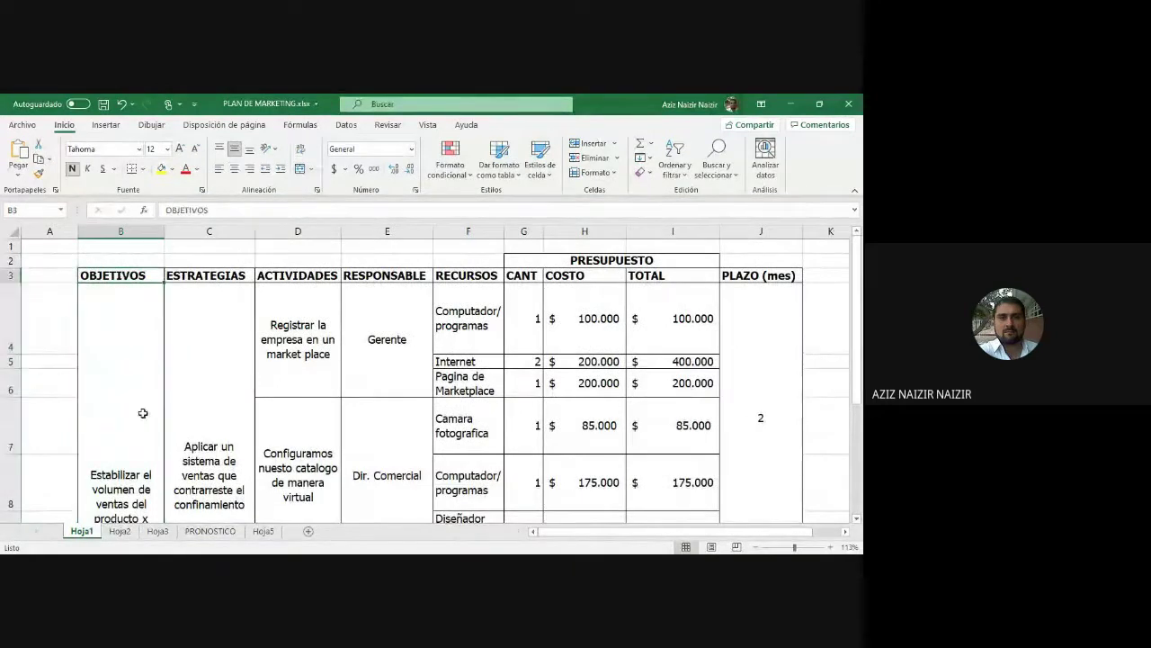
left_click(137, 371)
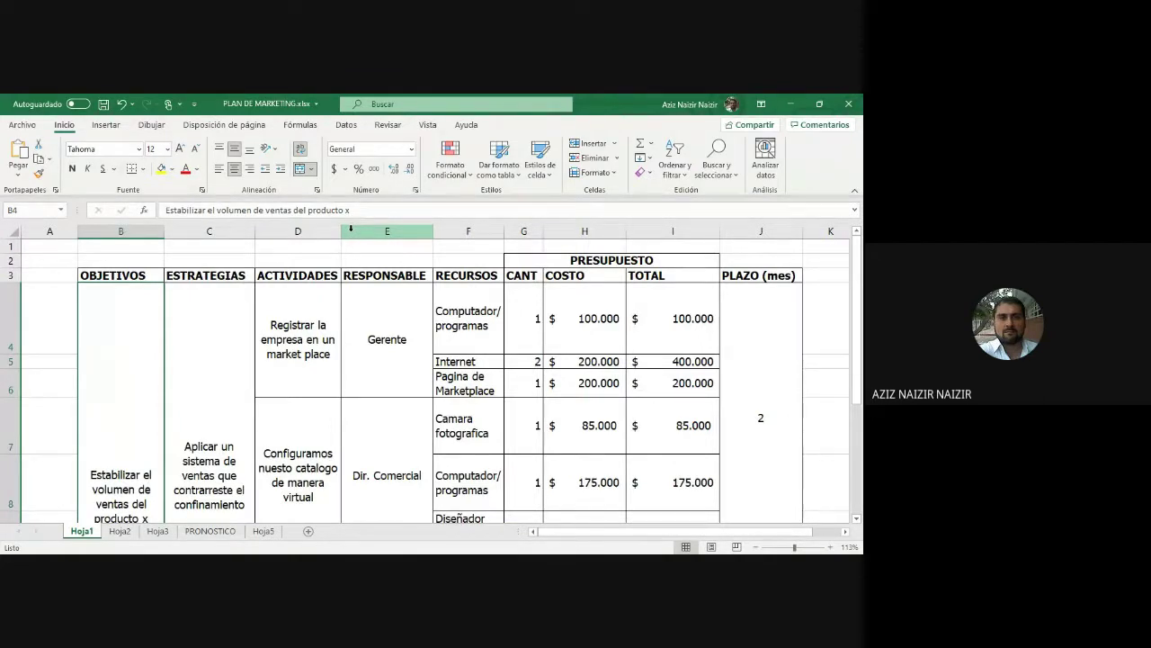
type("iNCREME")
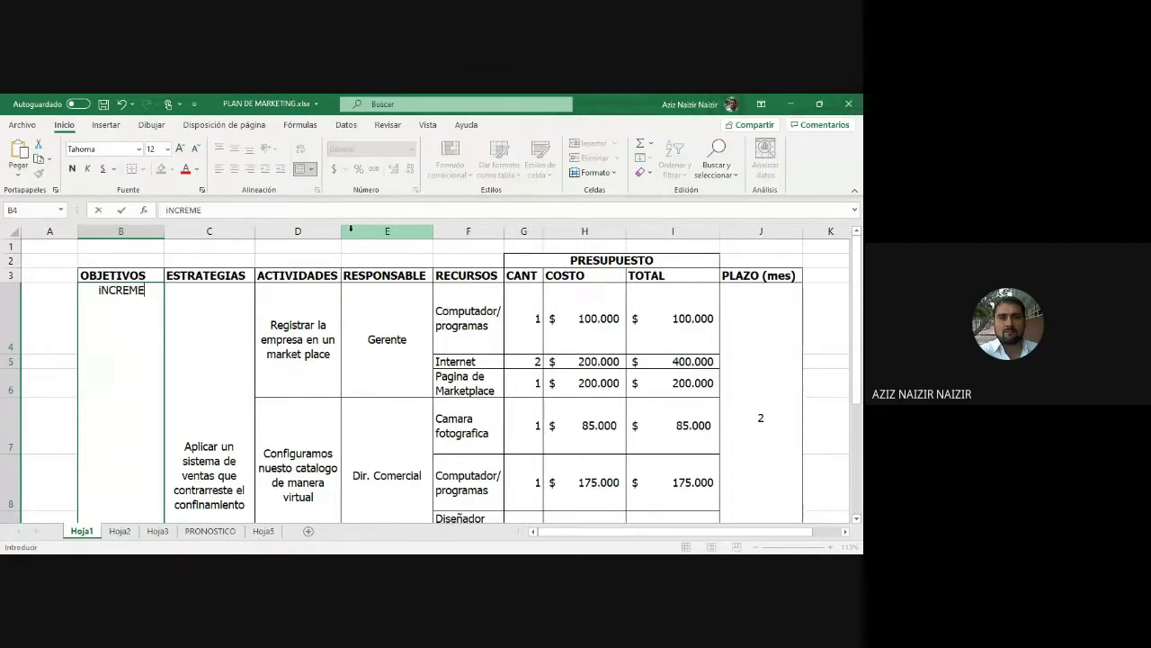
key("BackSpace")
key("BackSpace")
key("BackSpace")
key("BackSpace")
key("BackSpace")
key("BackSpace")
key("BackSpace")
type("Incrementar ")
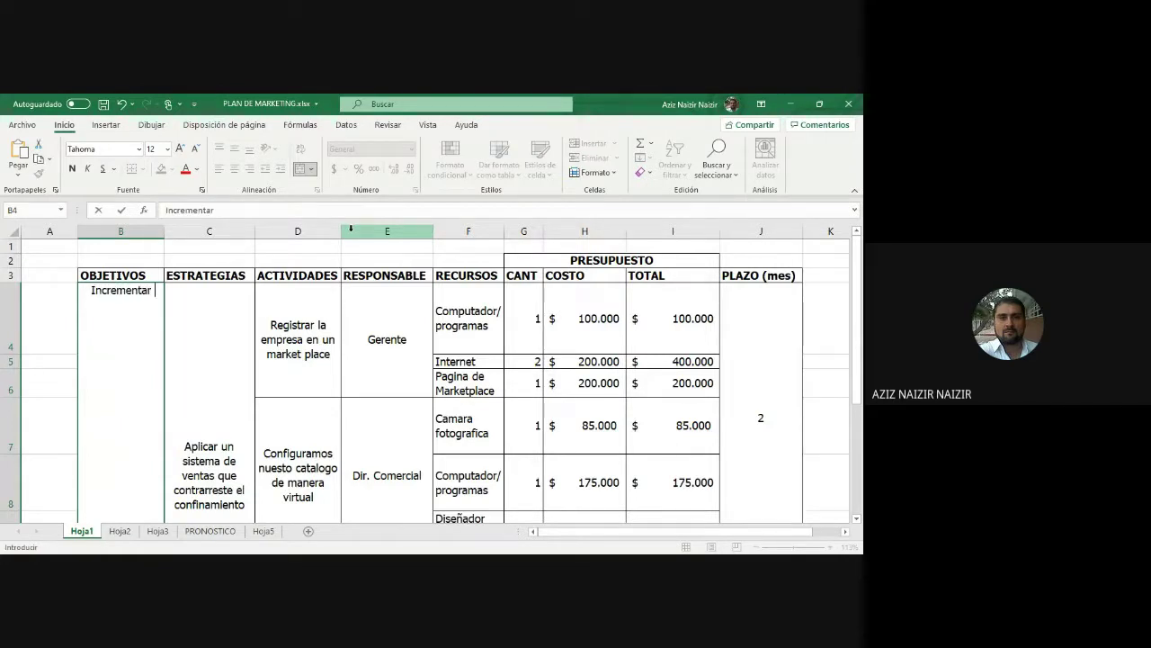
type("las vent")
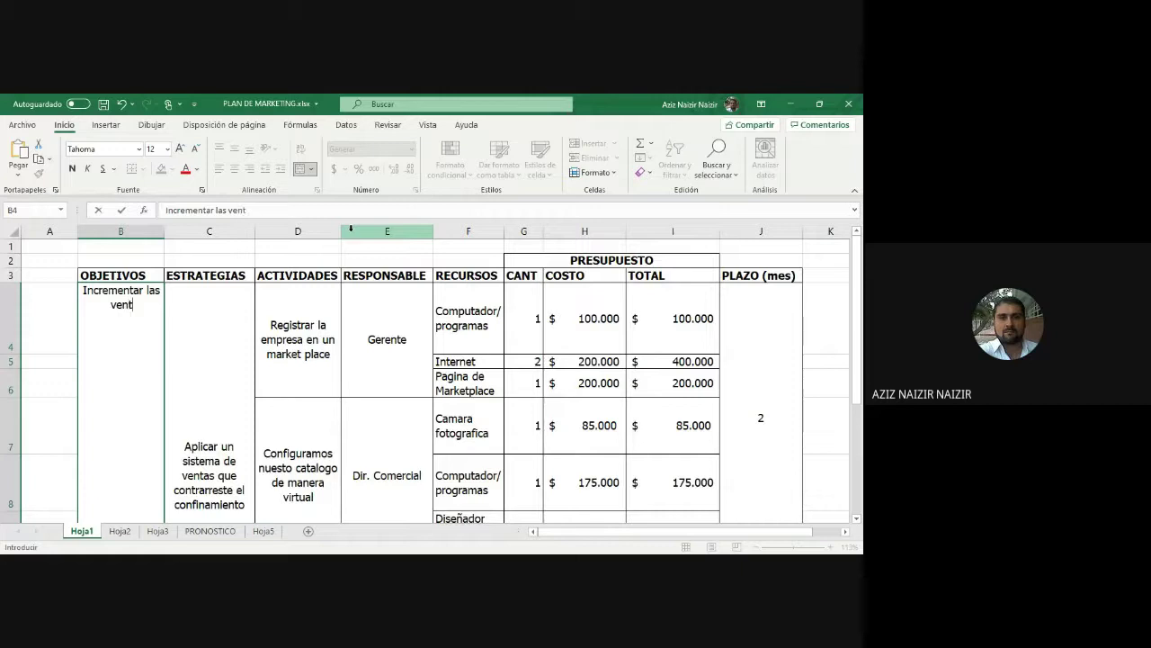
type("as del prod")
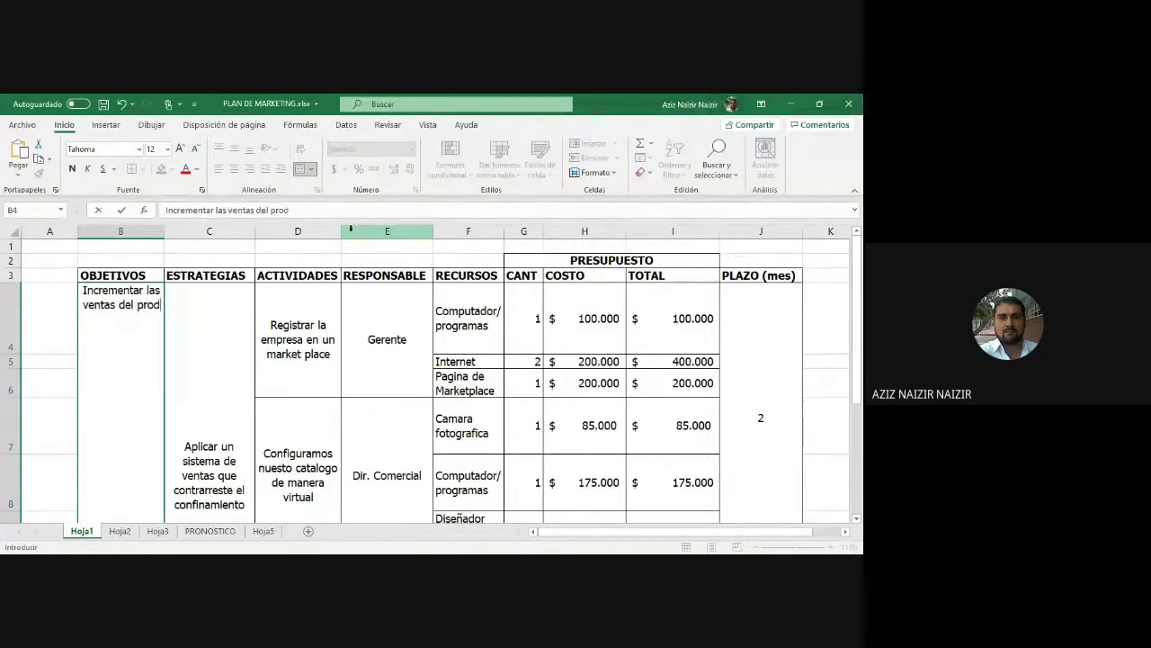
type("ucto X")
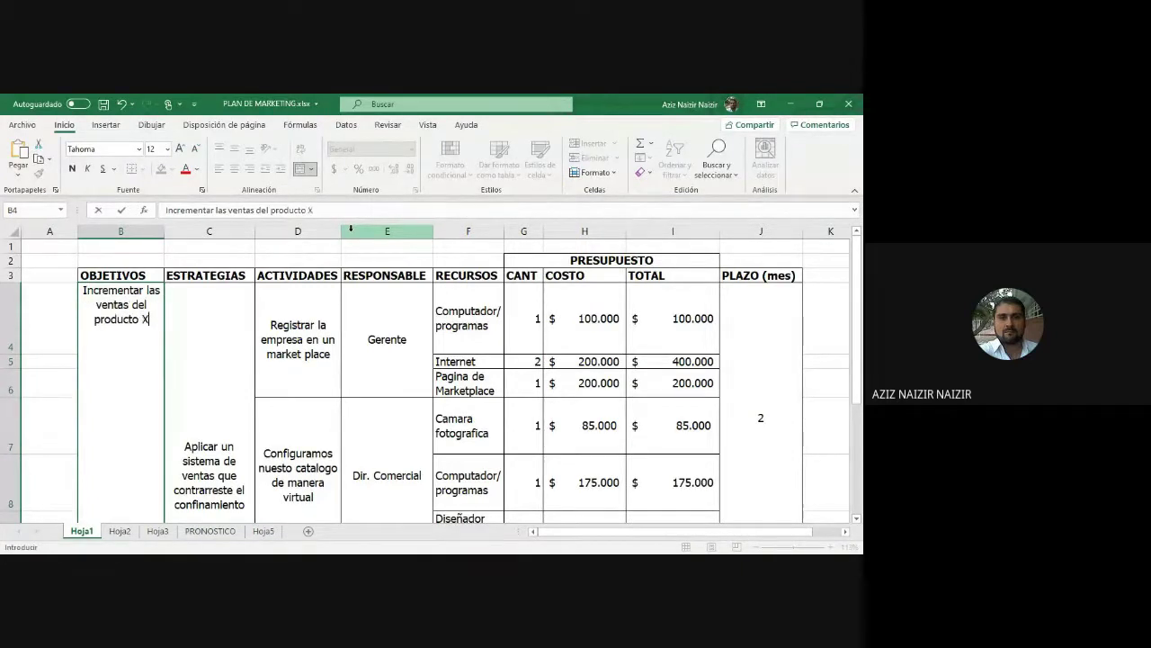
type(", en un 20%")
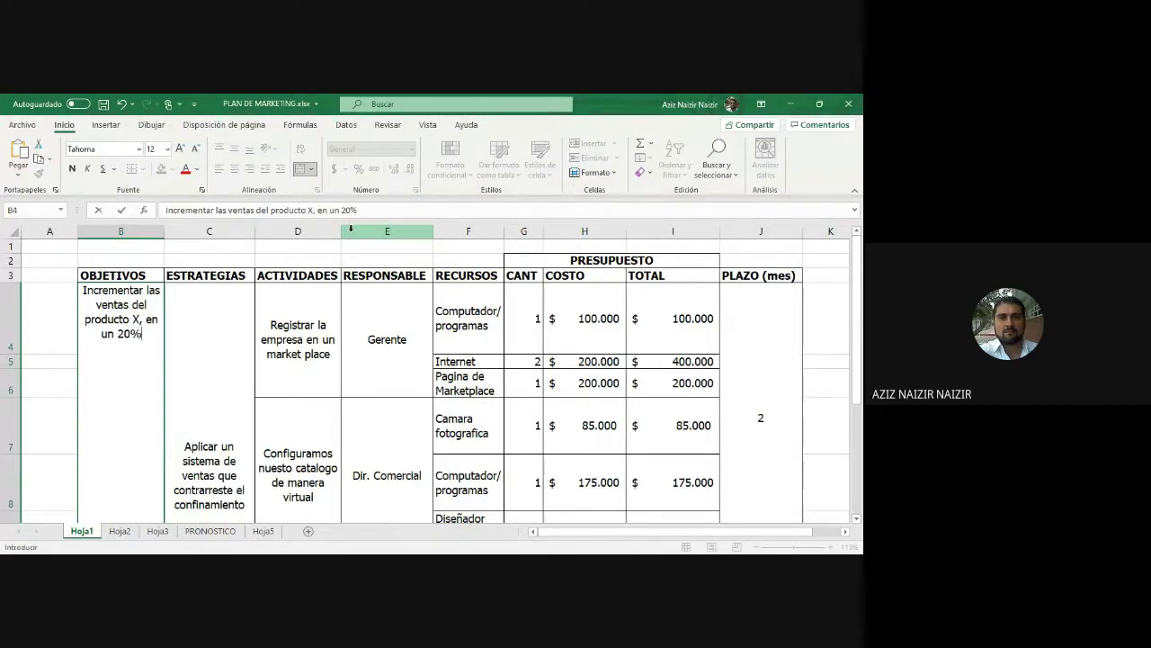
type(", cn respec")
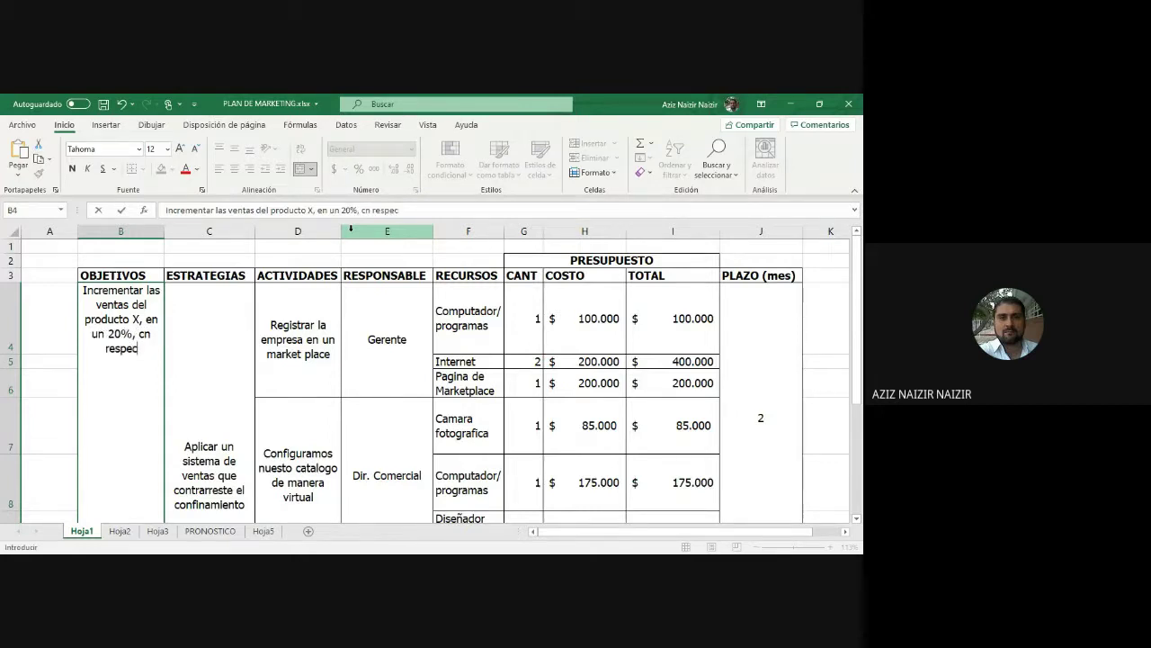
type("to al pro")
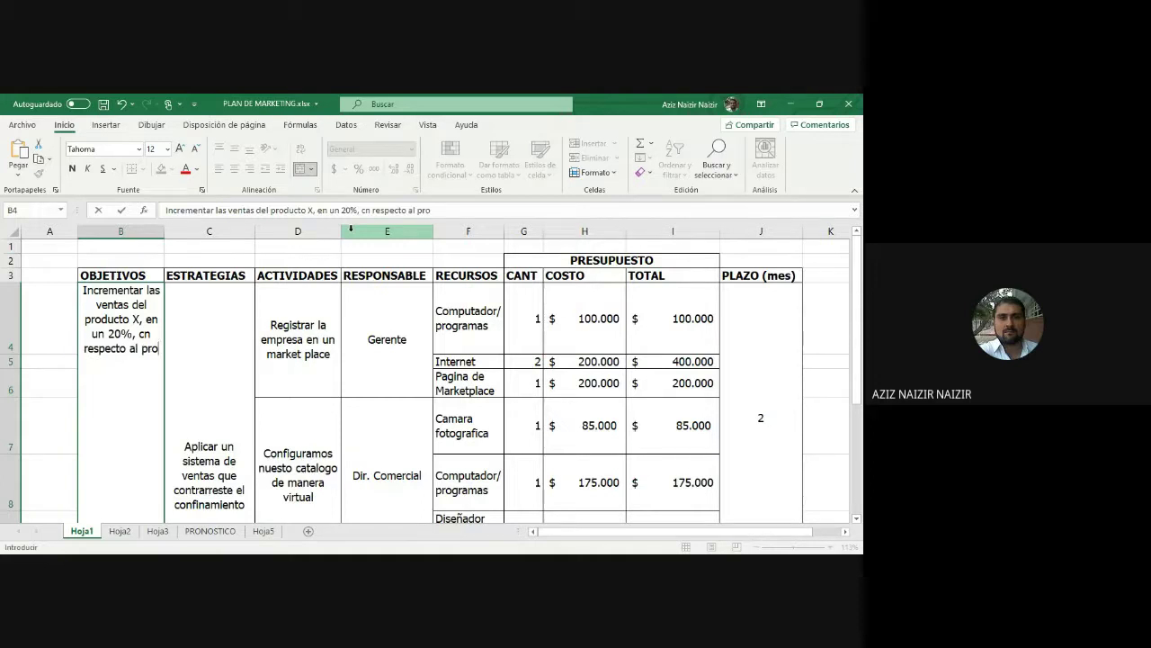
type("nostico")
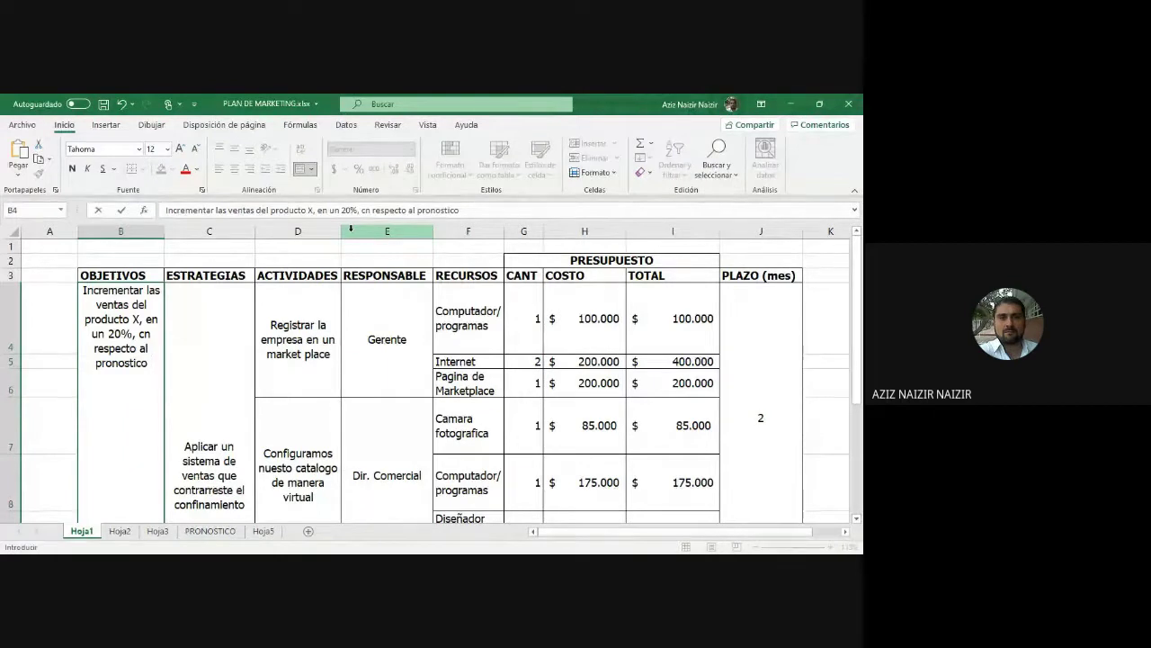
type("del")
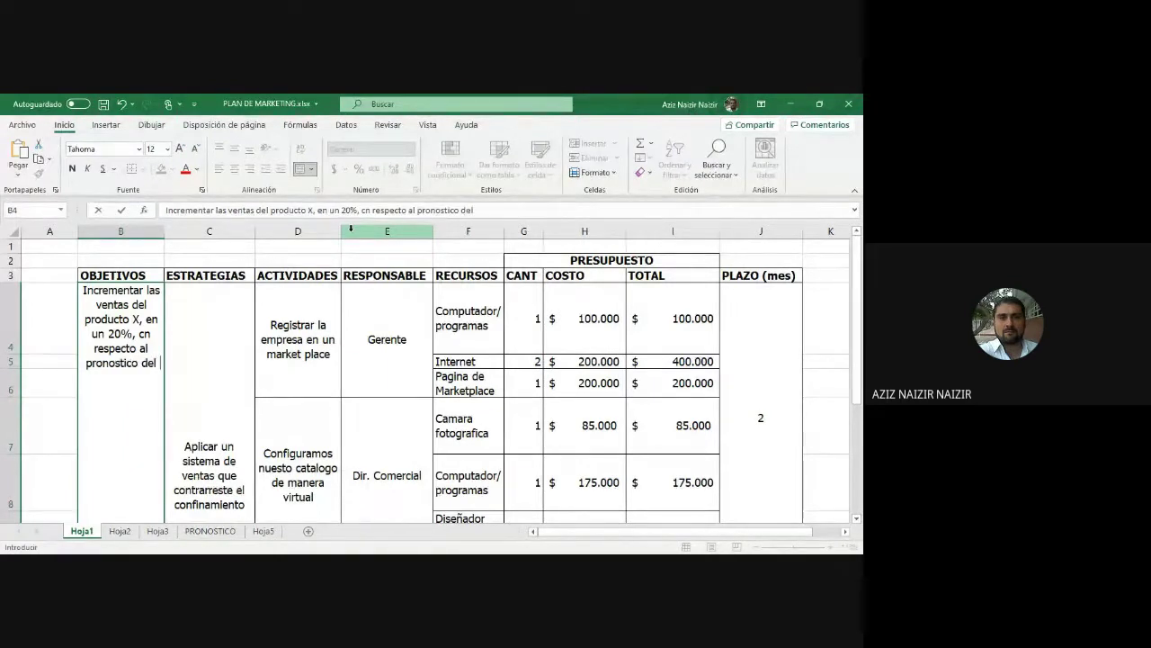
type(" año siguiente.")
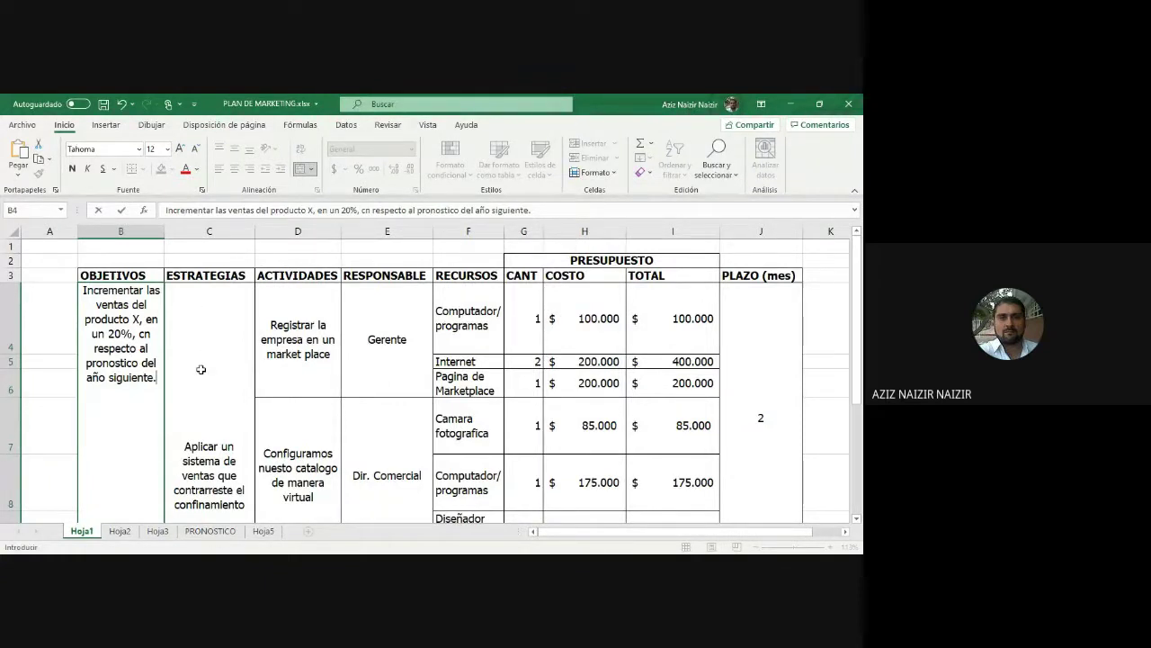
left_click(147, 336)
type("o")
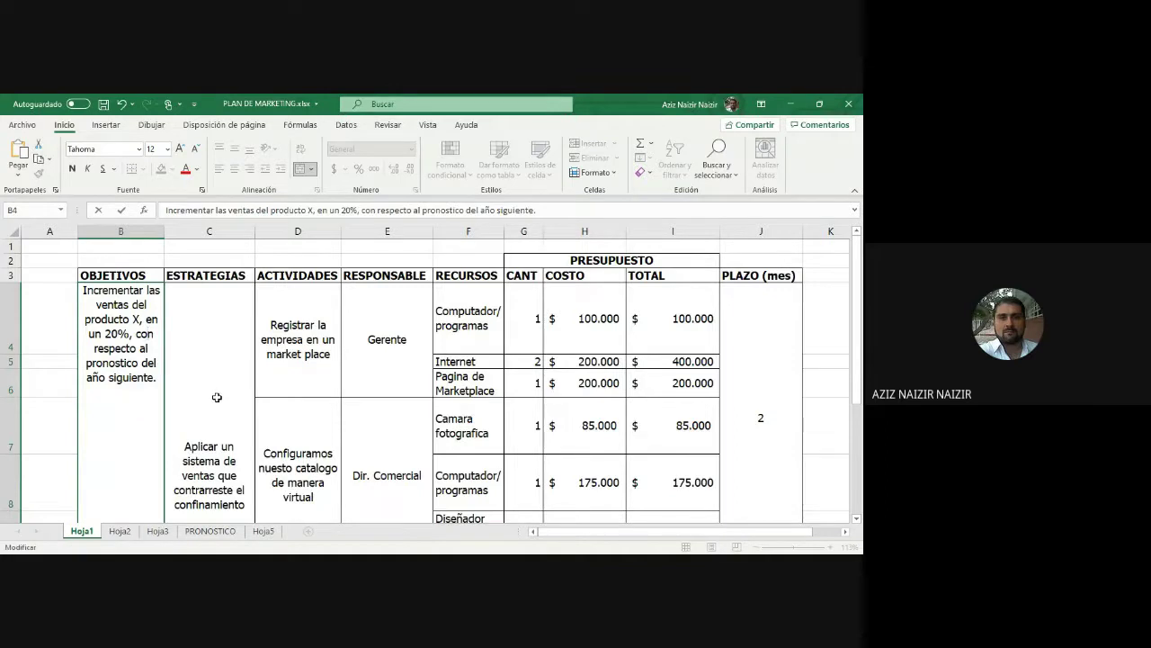
left_click(225, 443)
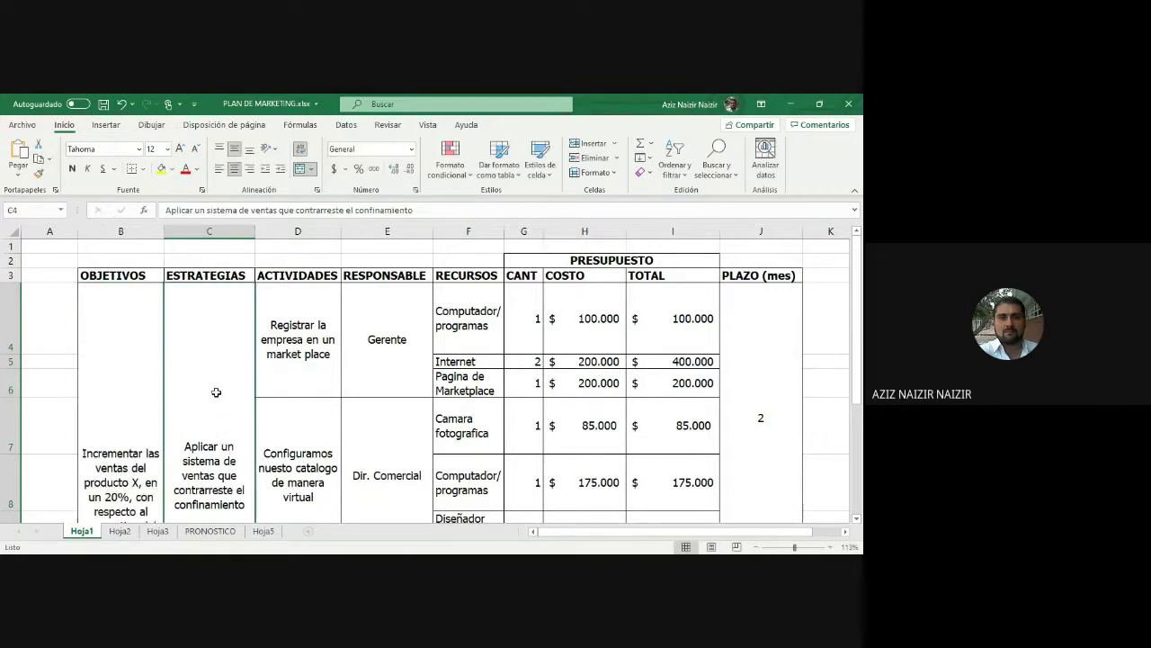
- Review the strategy in cell C4 against the rewritten objective and the activities beside it
scroll(224, 425, "down", 2)
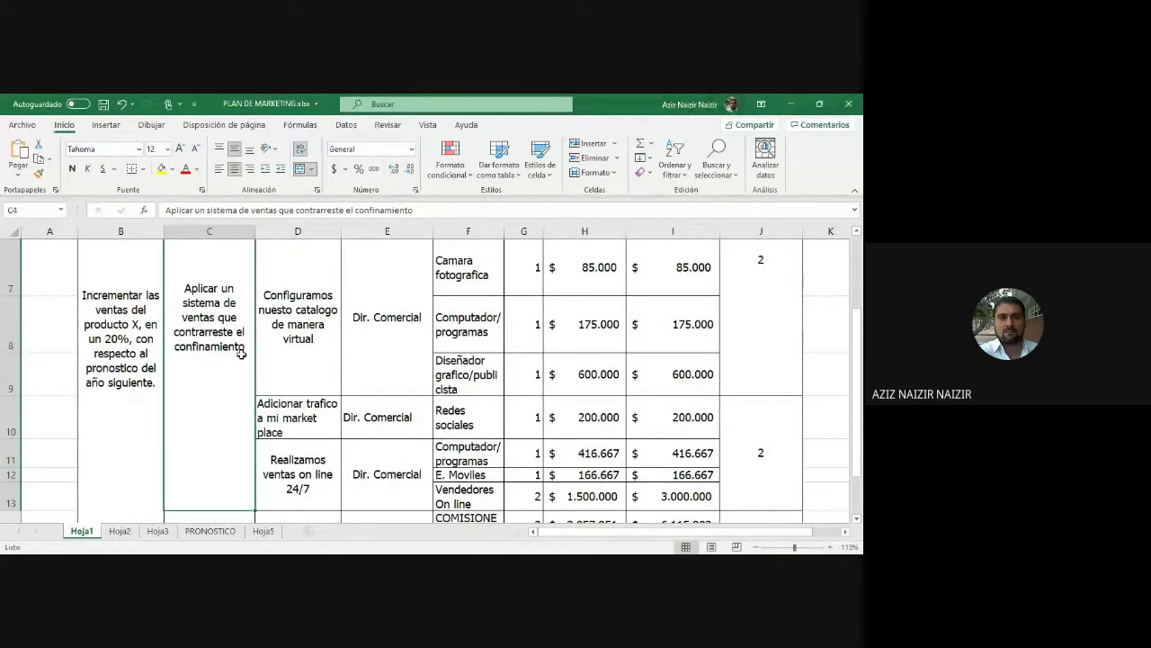
scroll(189, 369, "up", 3)
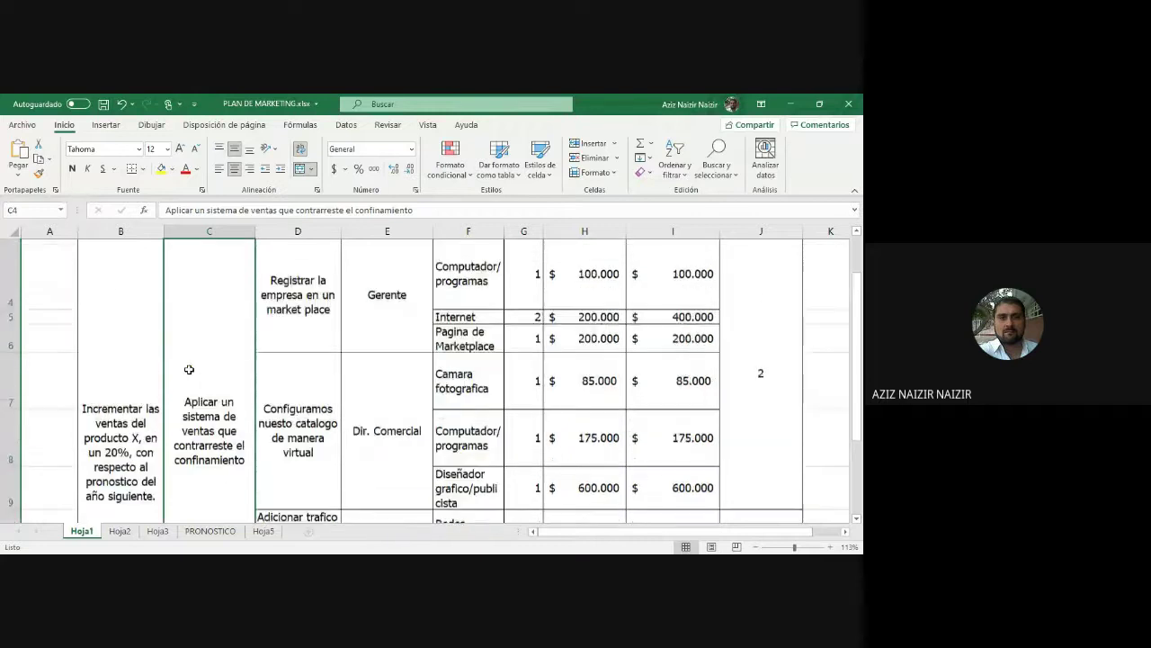
scroll(189, 369, "down", 2)
scroll(191, 378, "down", 1)
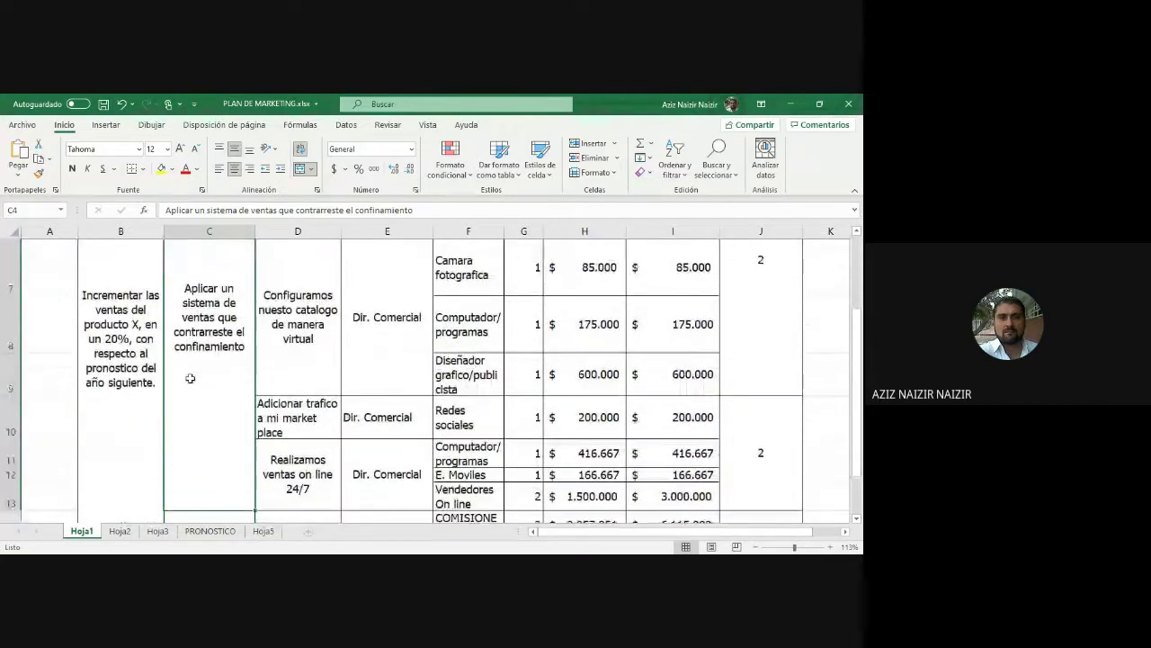
scroll(198, 389, "up", 3)
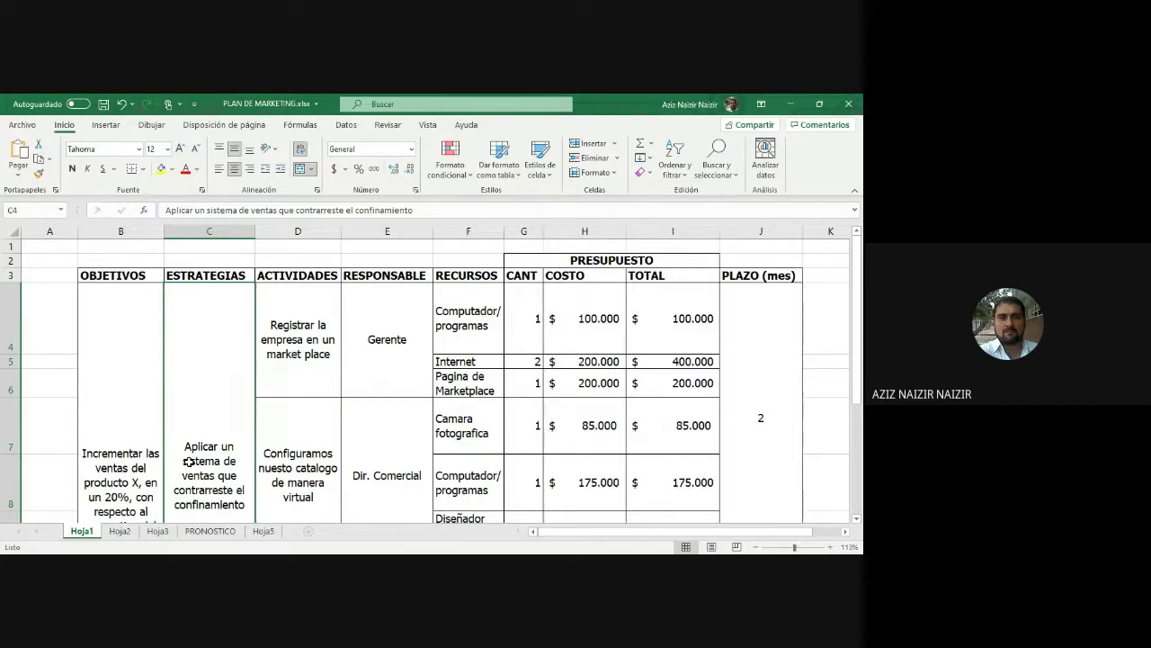
- Append ", con beneficios que incentiven la compra del producto X" to the strategy in cell C4
double_click(244, 506)
type(". con beneficios que ")
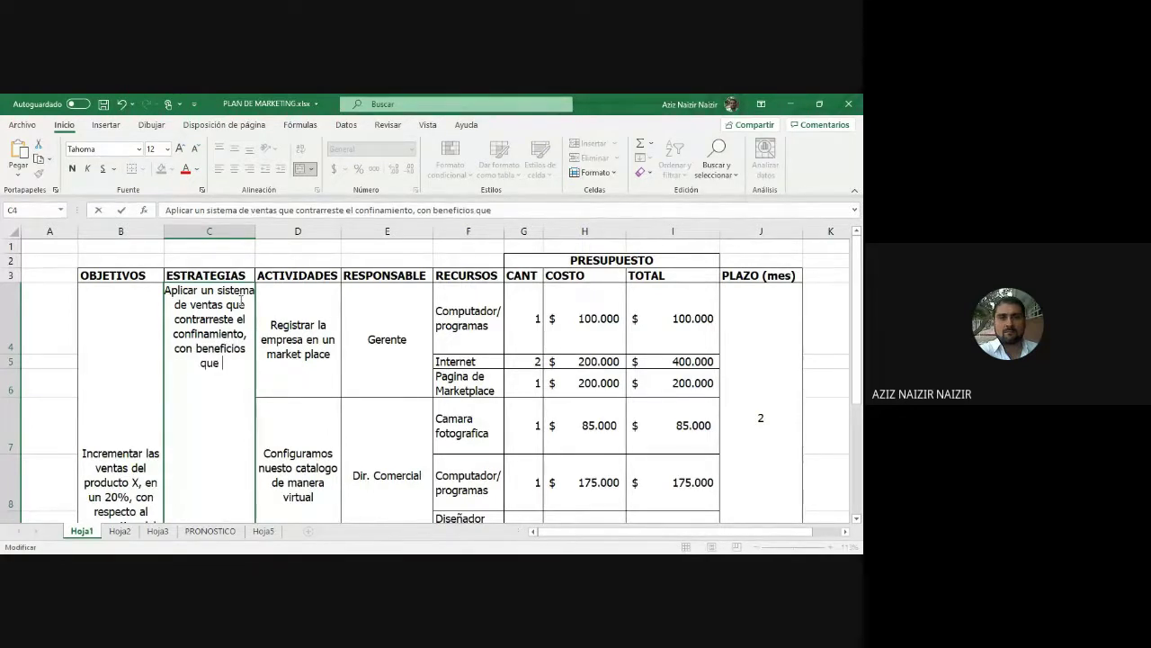
type("incentiven la")
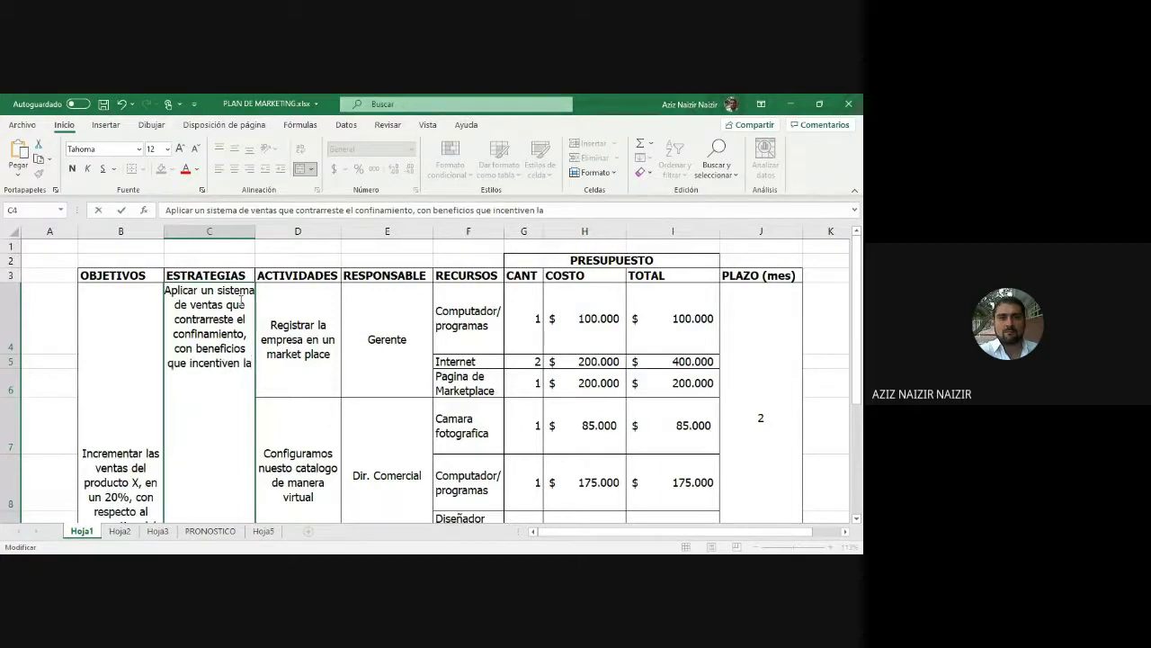
type(" compra del ")
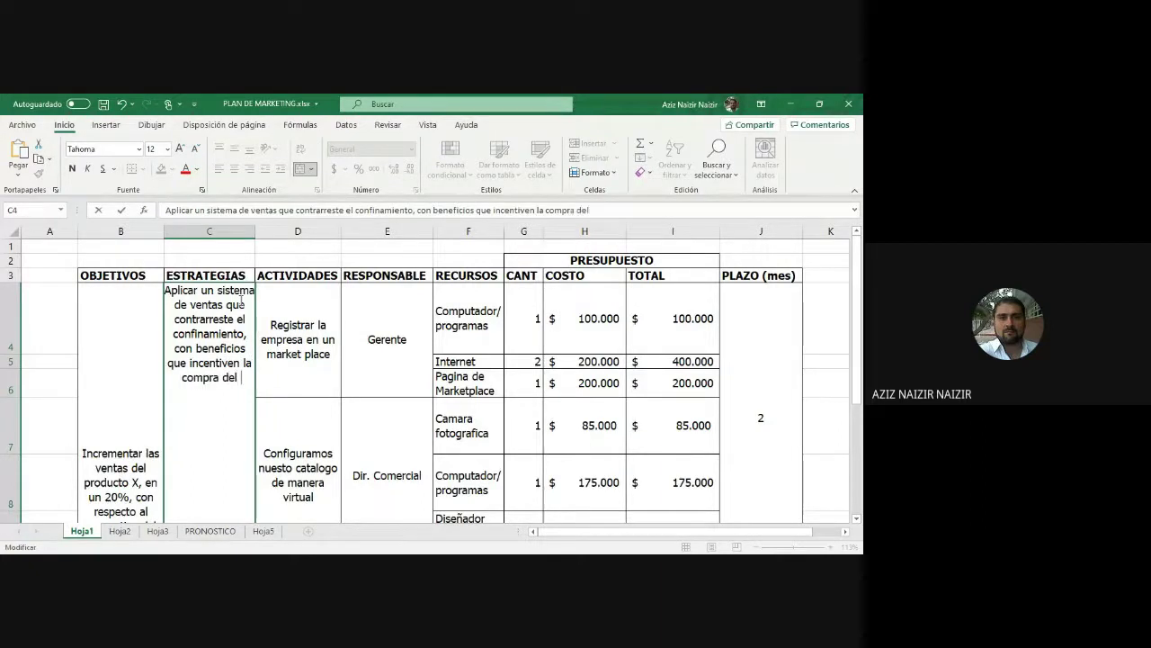
type("producto ")
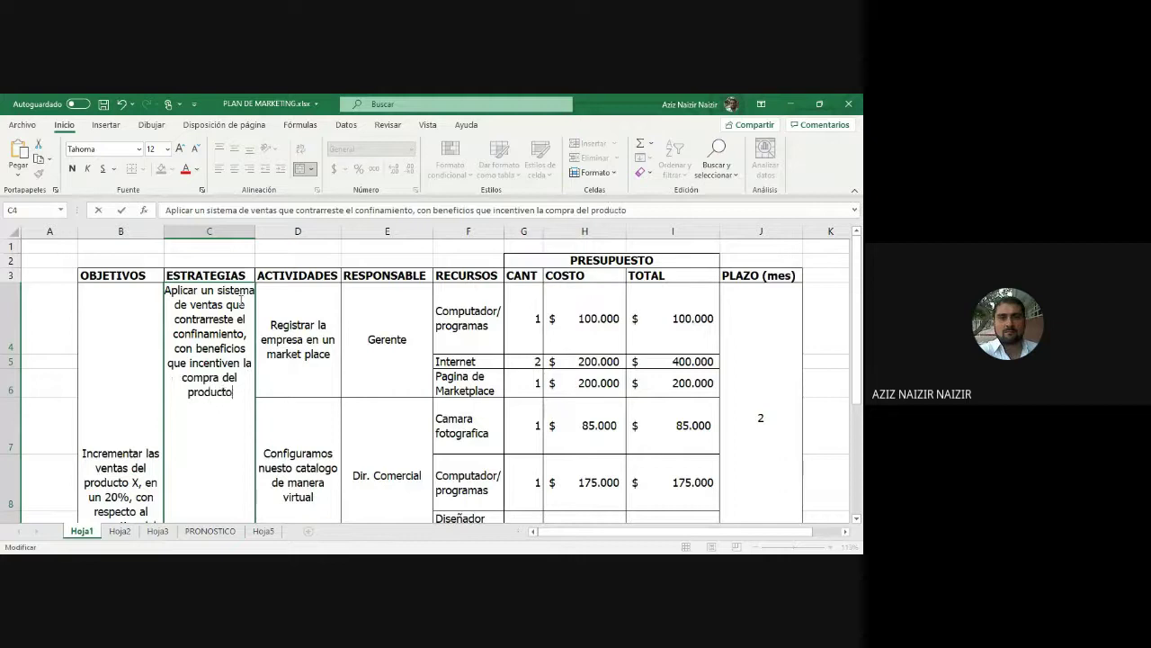
type("X")
key("Return")
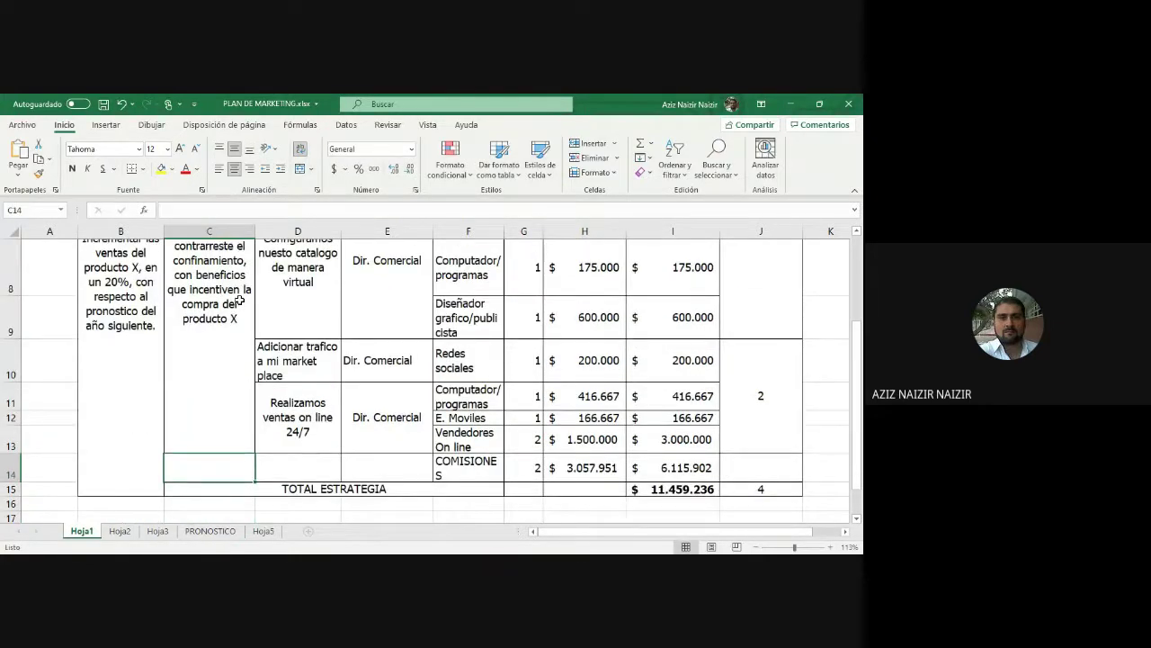
- Compare the objective in B4 with the strategy in C4, and replace "con" before "beneficios" in C4 with "Diseñar"
scroll(249, 374, "up", 3)
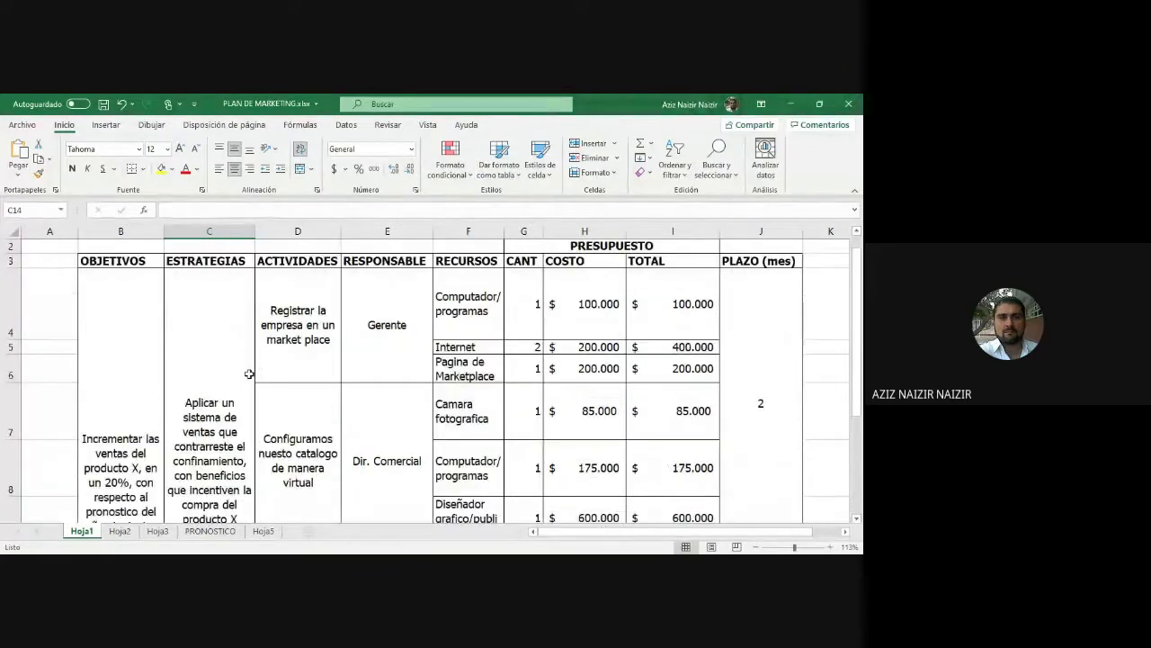
scroll(249, 375, "down", 1)
left_click(121, 385)
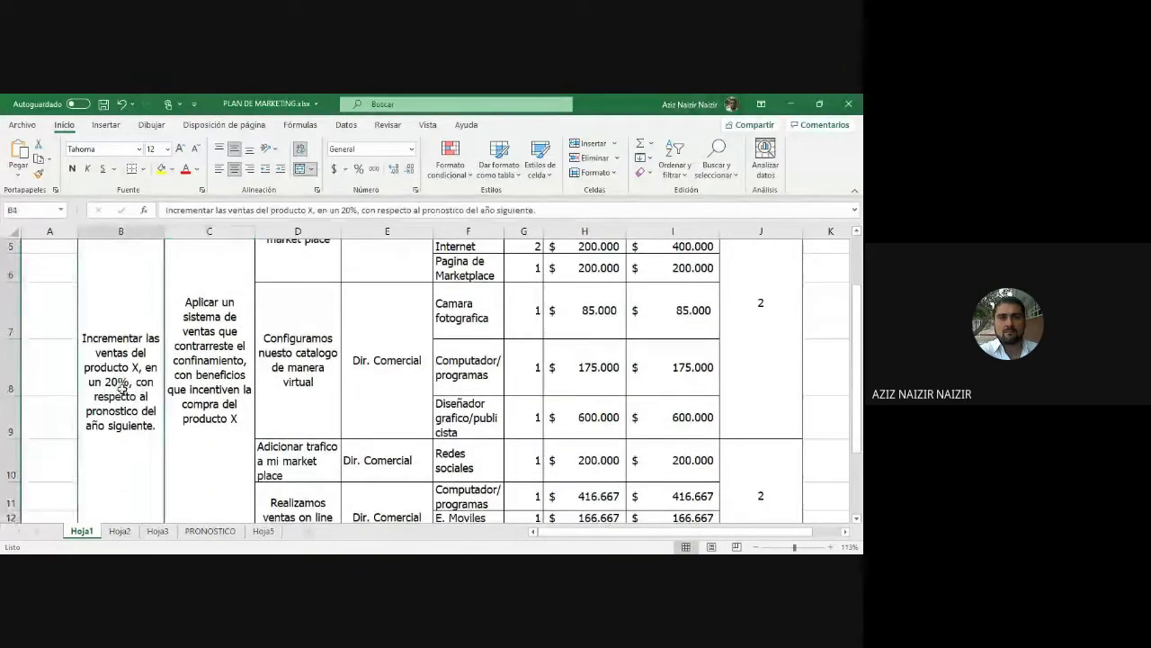
left_click(221, 377)
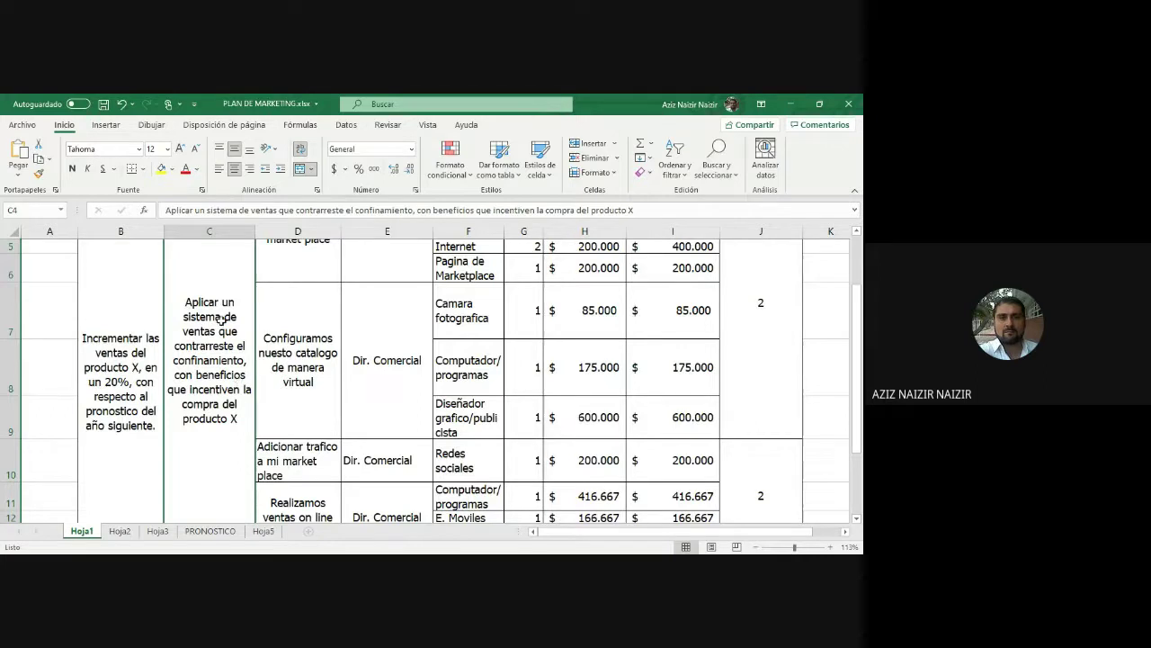
double_click(175, 373)
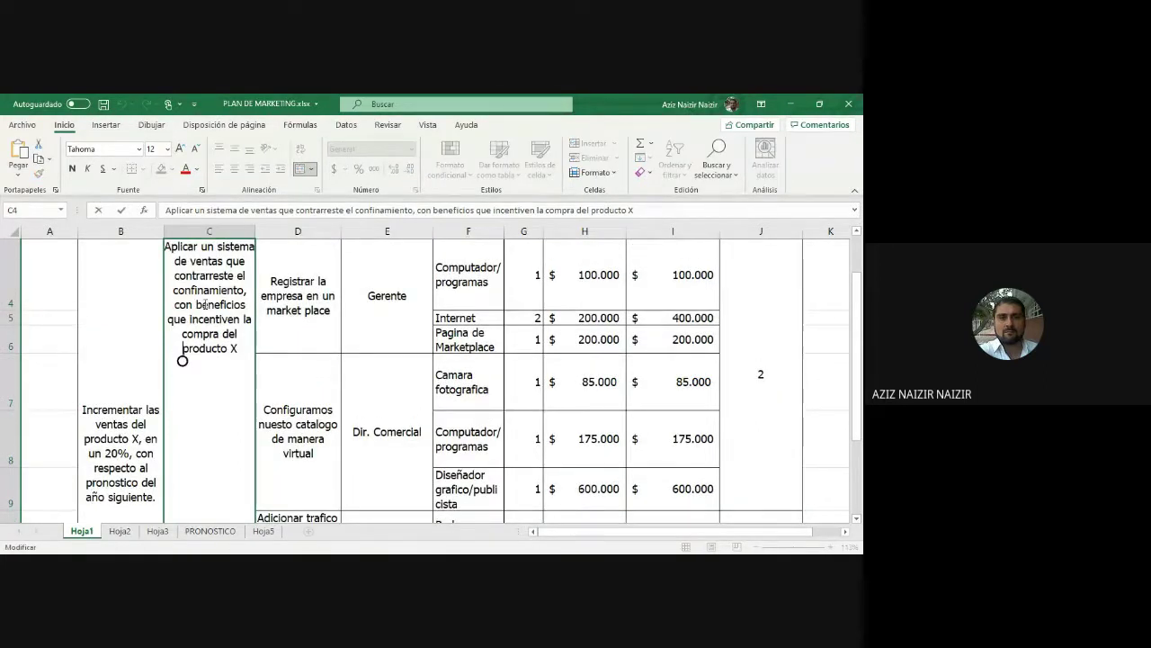
left_click_drag(174, 304, 240, 351)
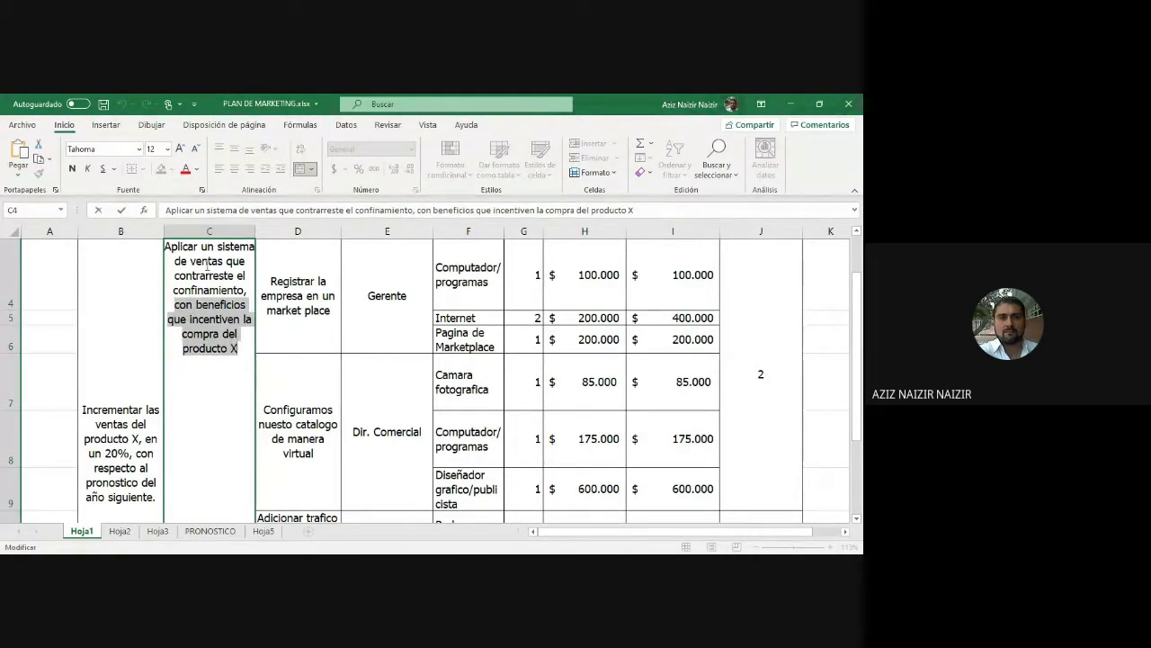
left_click(234, 373)
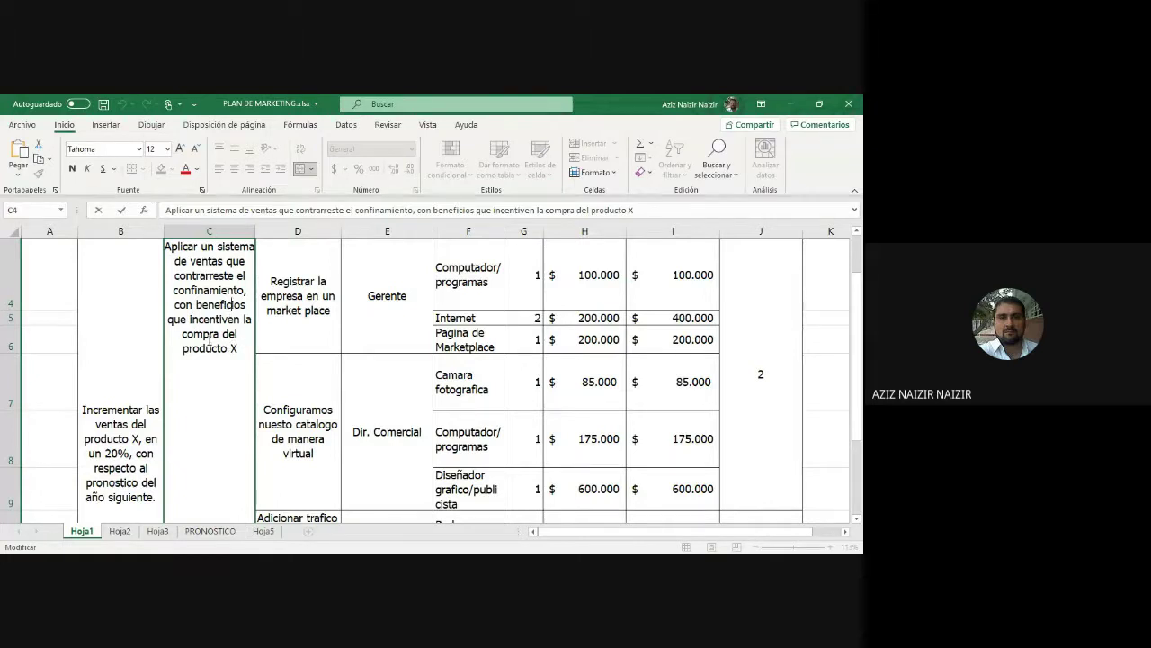
double_click(178, 305)
type("di")
key("BackSpace")
key("BackSpace")
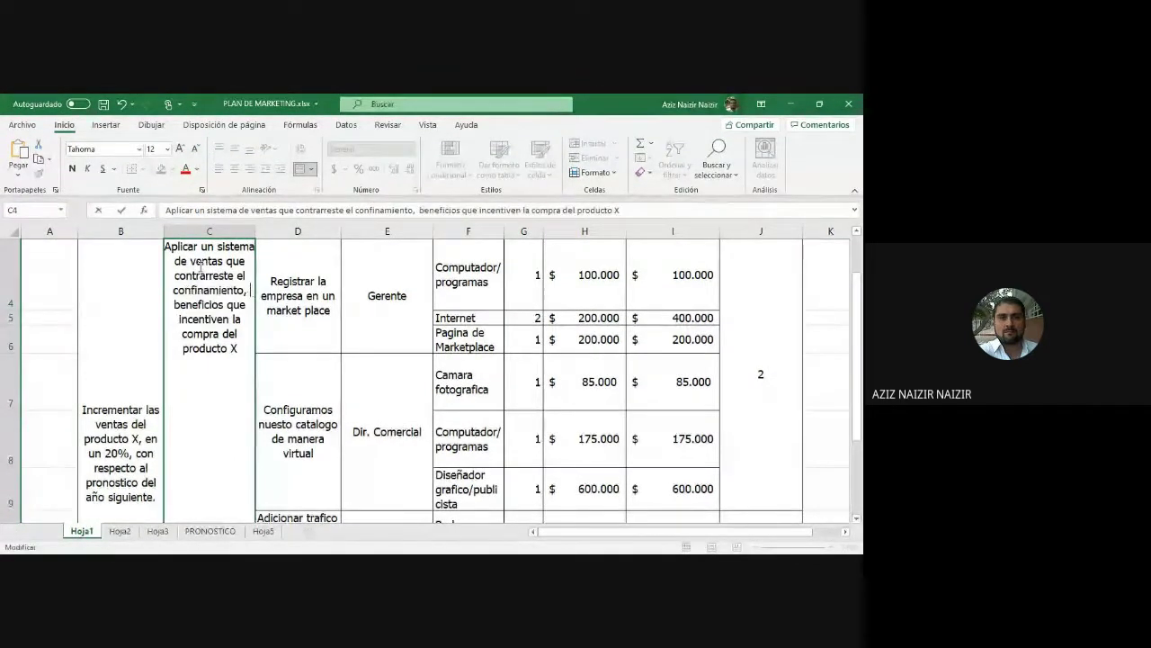
type("Diseñar")
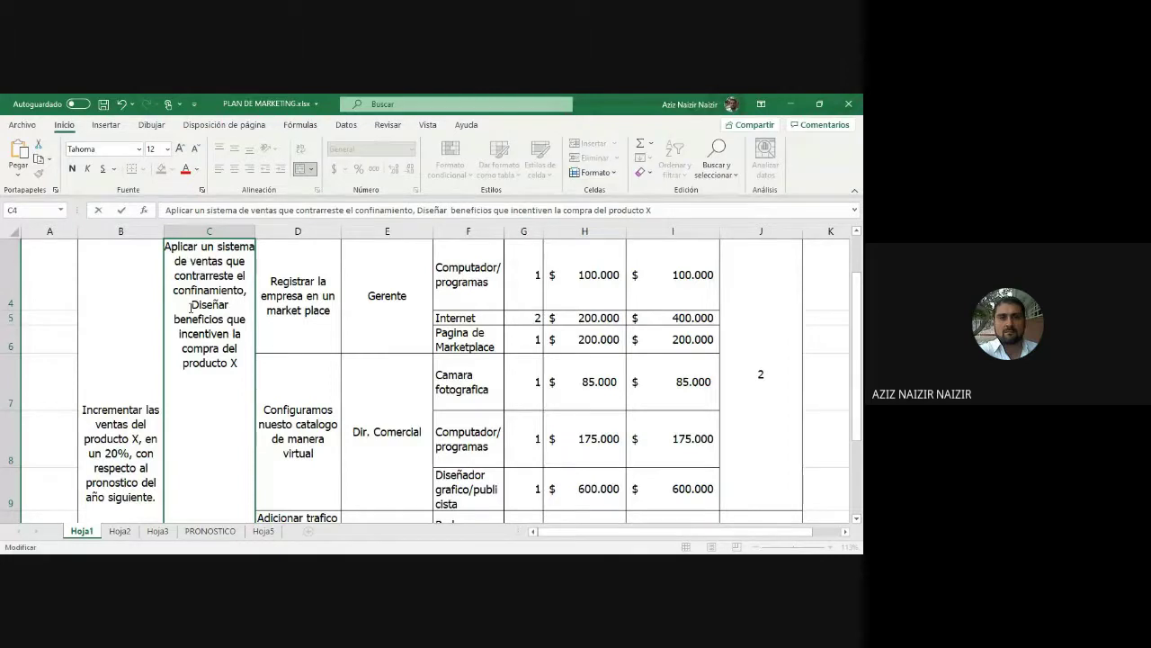
- Move the phrase "Diseñar beneficios que incentiven la compra del producto X" out of C4 into cell C17 below the table
left_click_drag(190, 307, 239, 362)
key("ctrl+c")
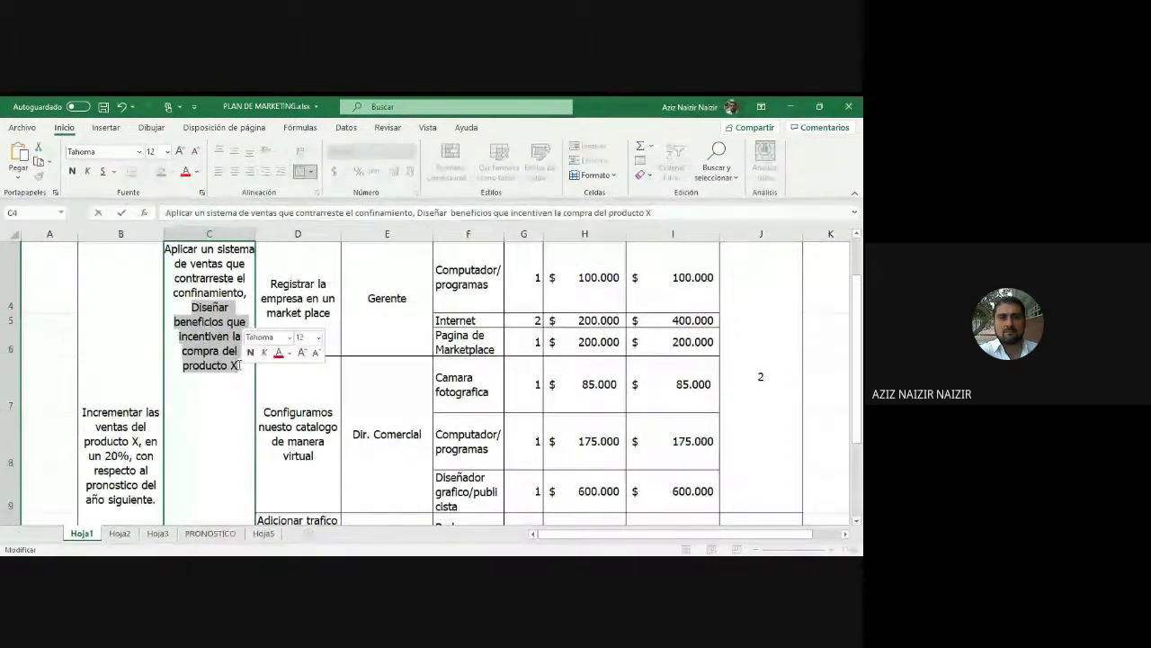
key("BackSpace")
scroll(236, 418, "down", 5)
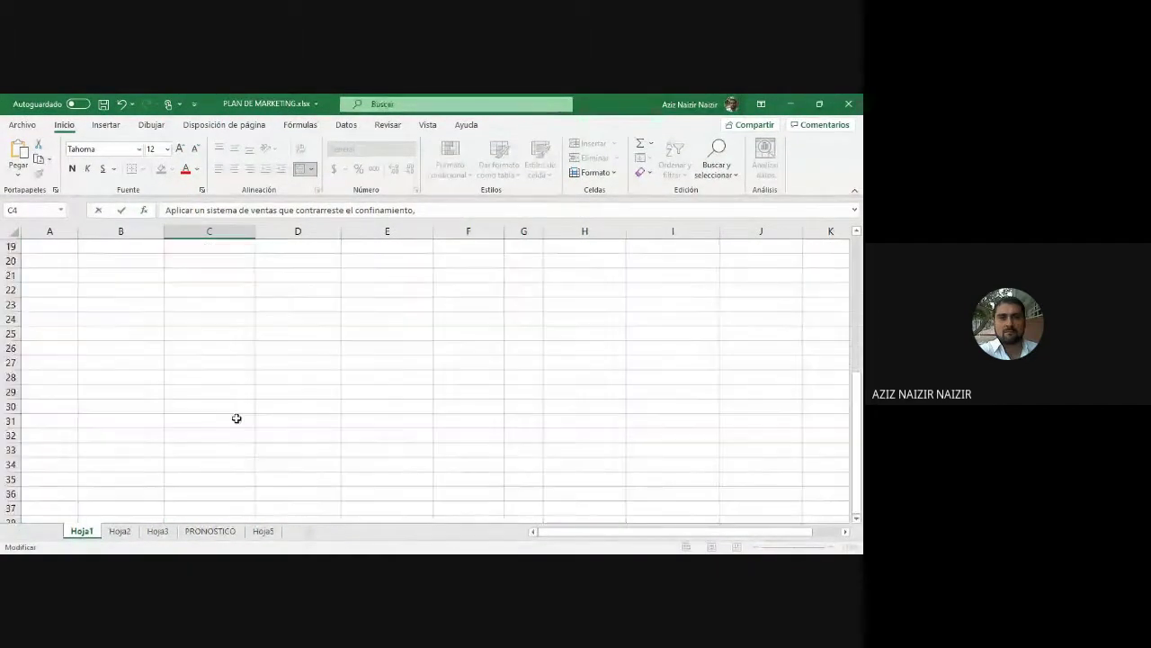
scroll(237, 418, "up", 2)
left_click(232, 331)
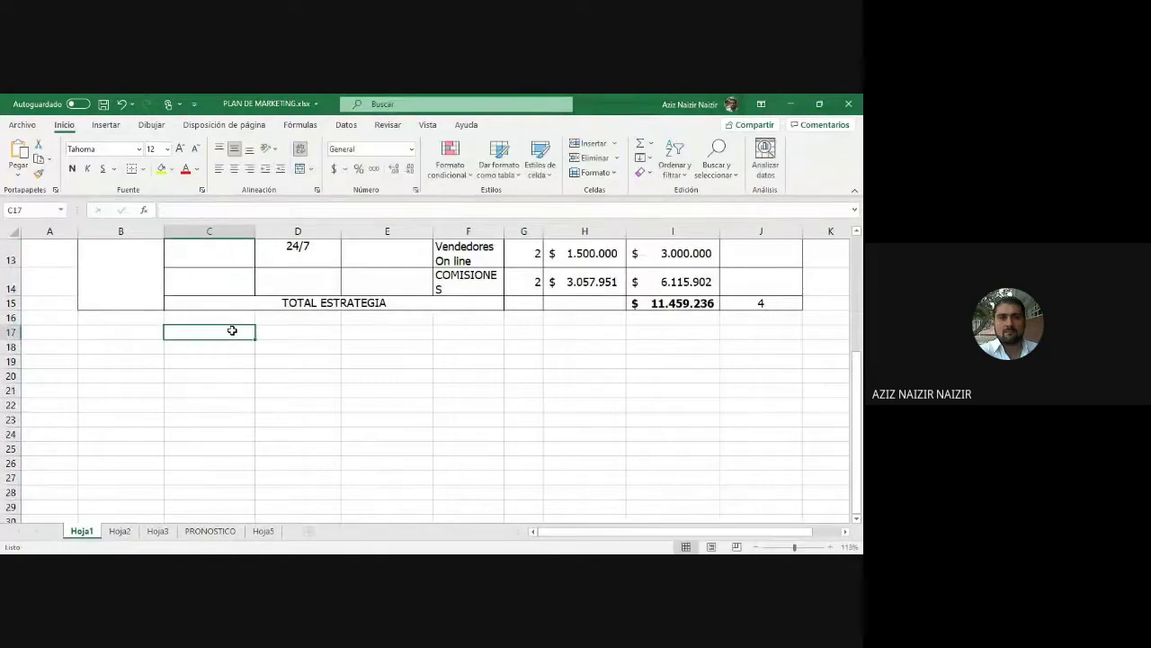
key("Return")
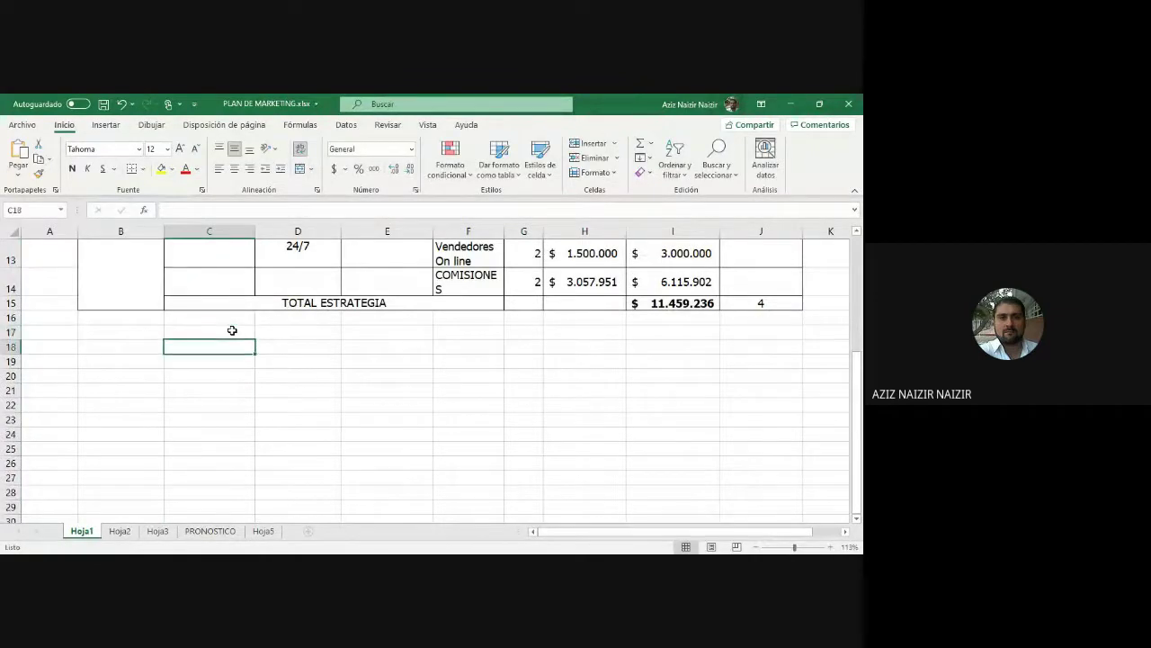
double_click(227, 329)
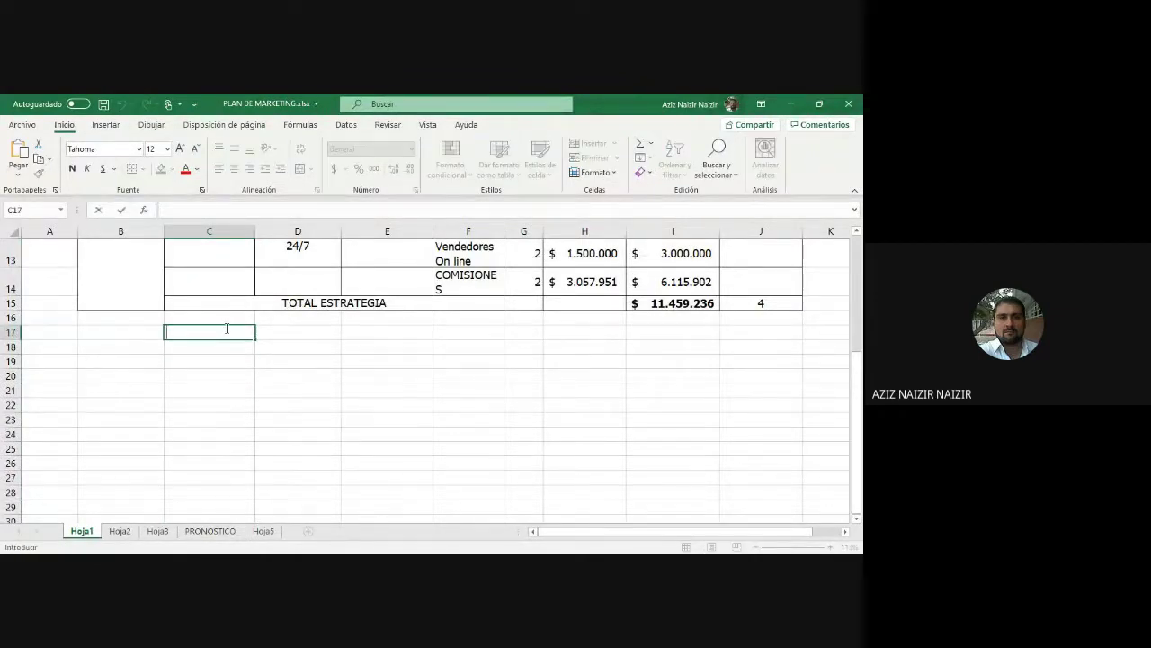
key("ctrl+v")
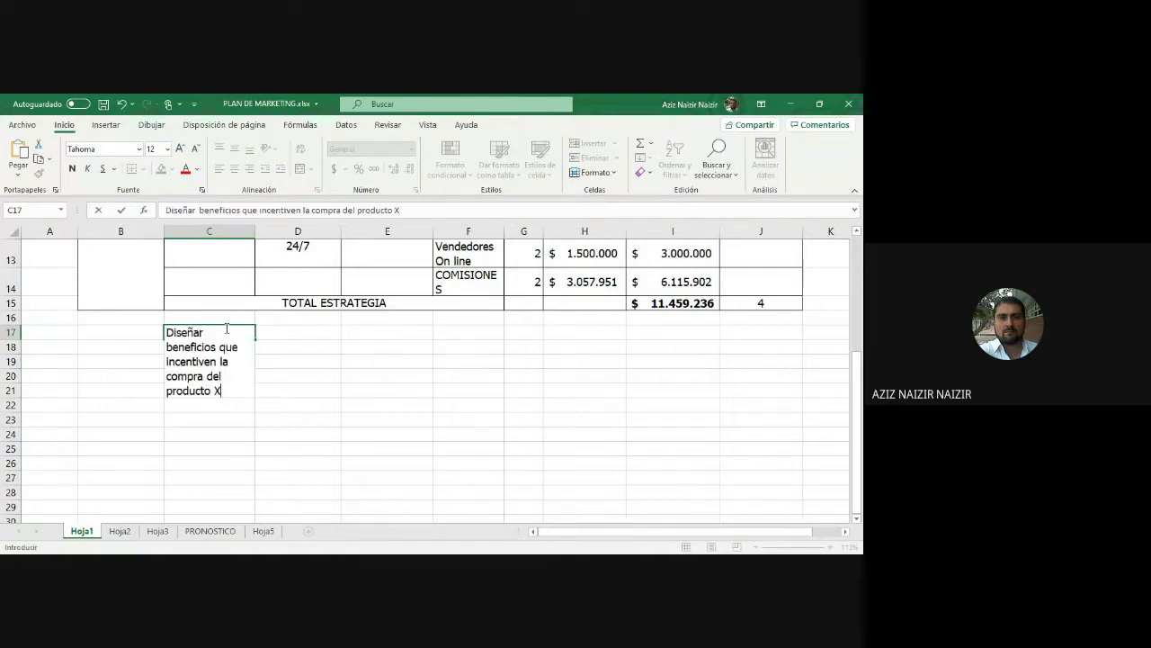
key("Return")
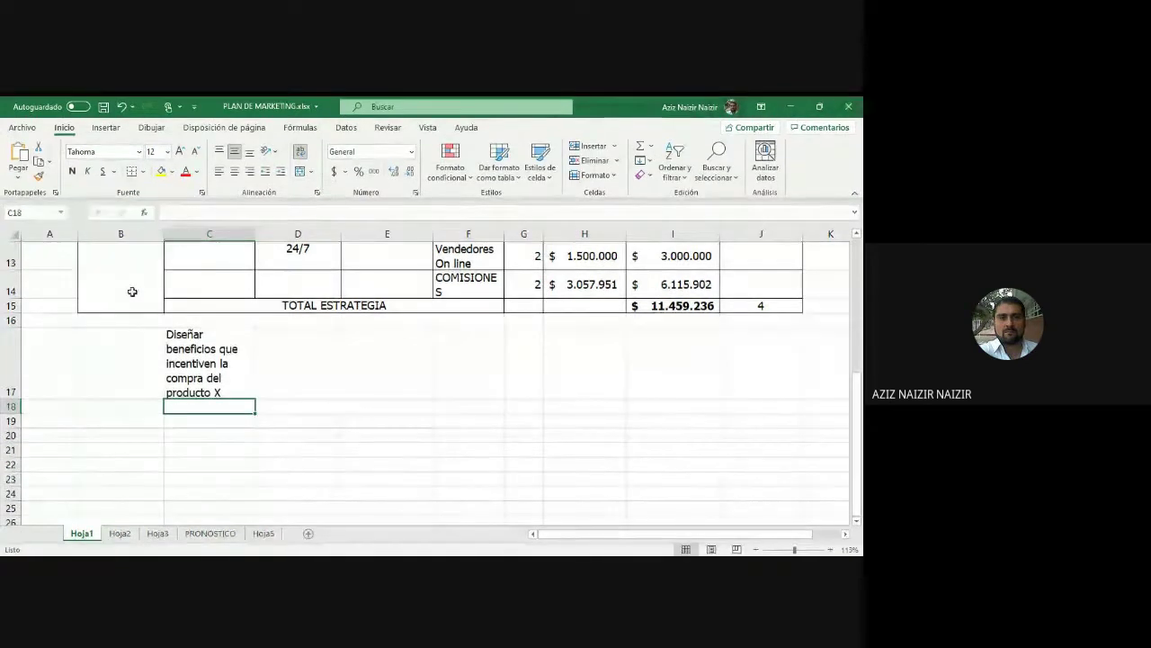
- Check the activities column, then add "E - Commerce" after "confinamiento," at the end of the strategy in C4
scroll(133, 289, "up", 4)
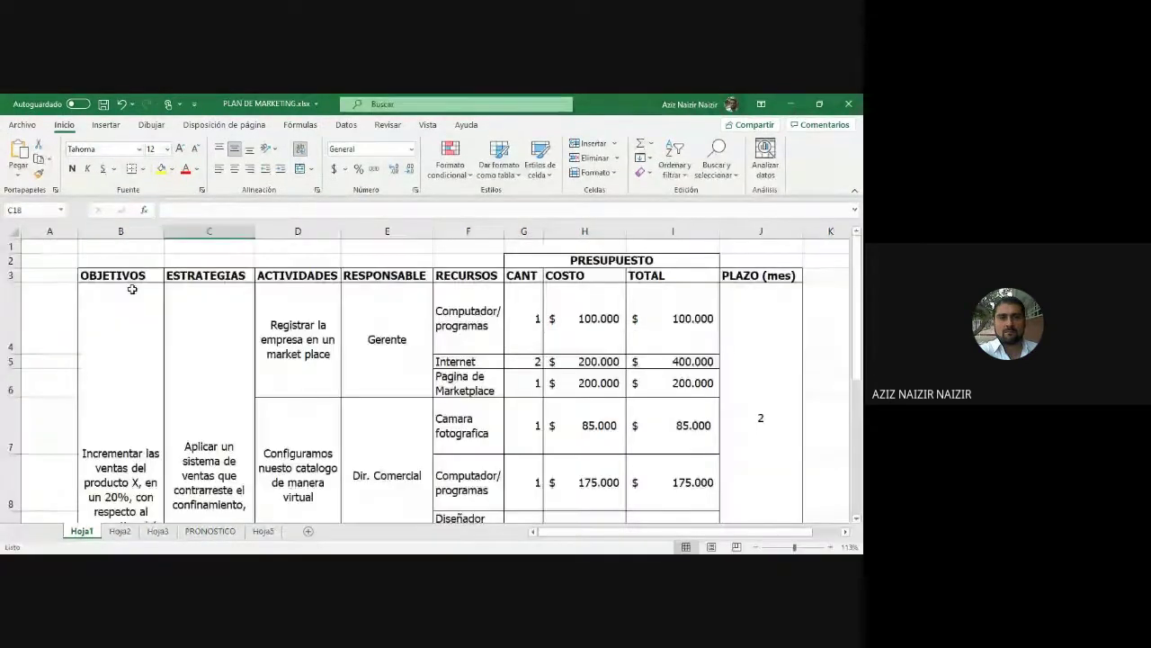
left_click(290, 274)
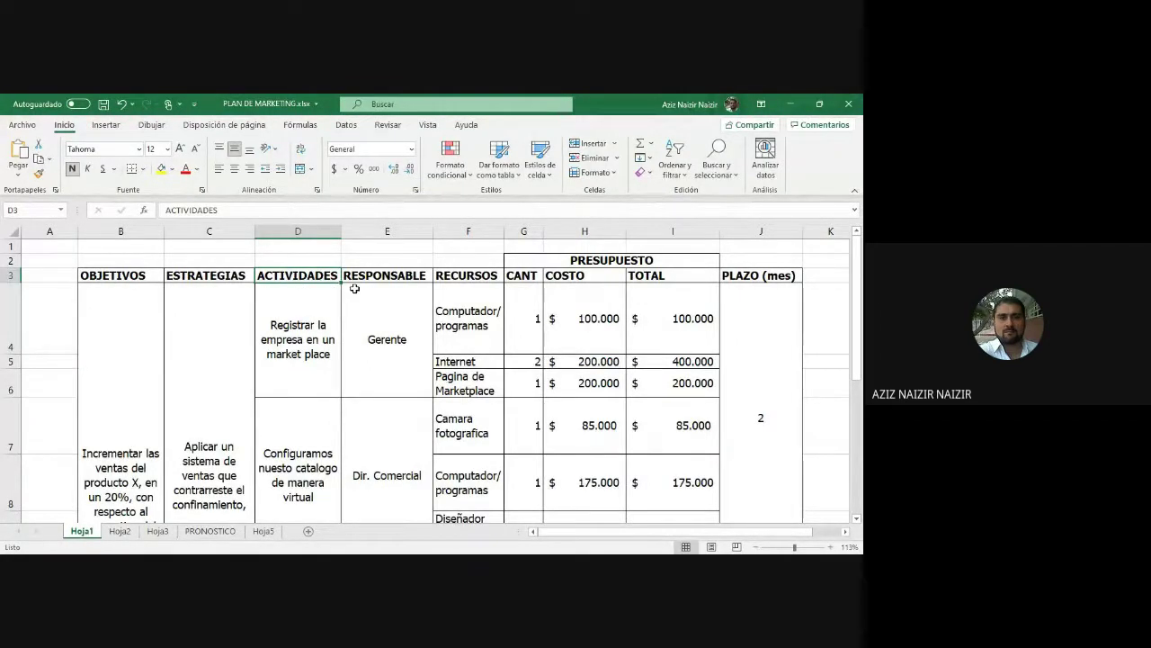
scroll(316, 360, "down", 1)
scroll(316, 360, "down", 1)
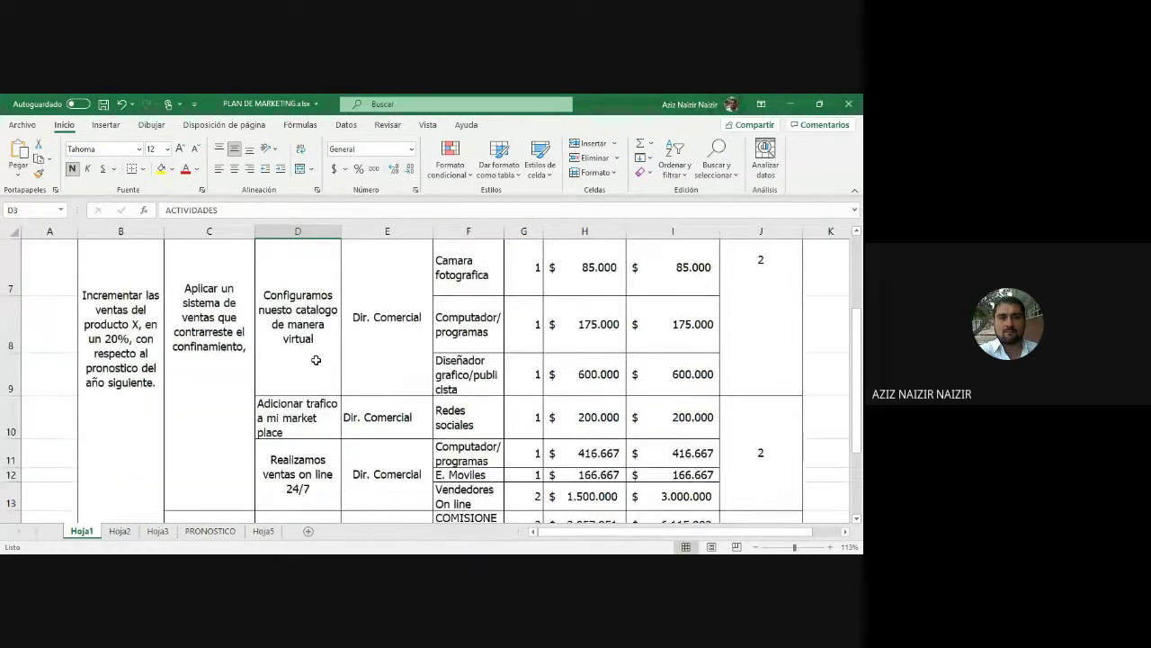
scroll(316, 358, "up", 2)
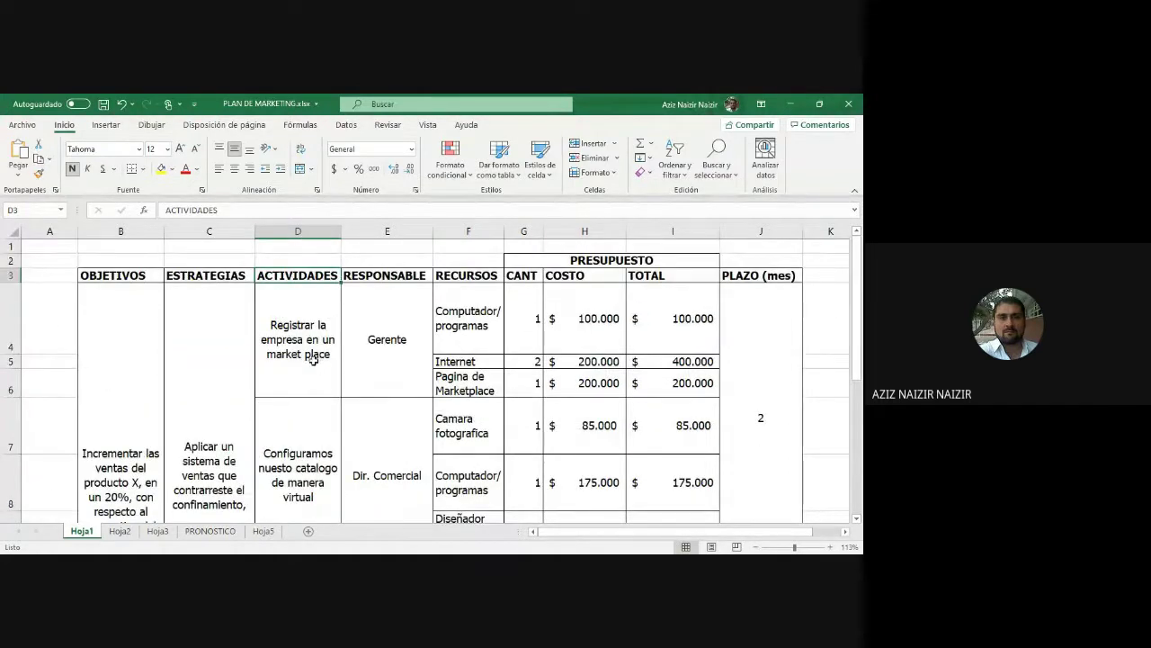
double_click(250, 504)
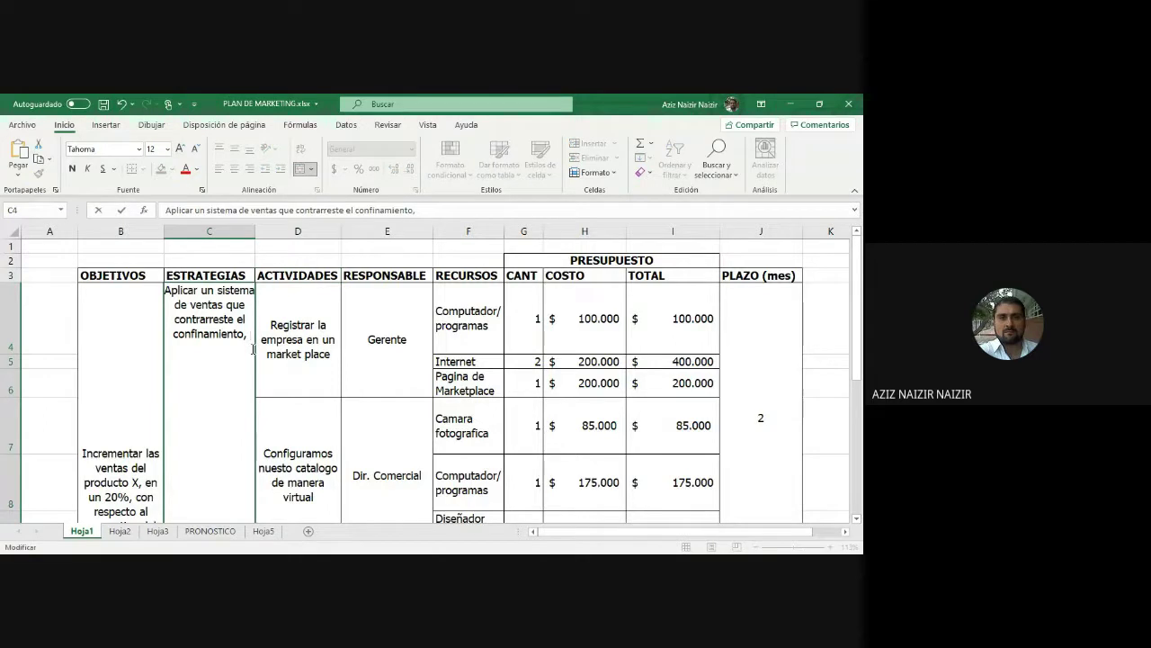
type("E - Commerce")
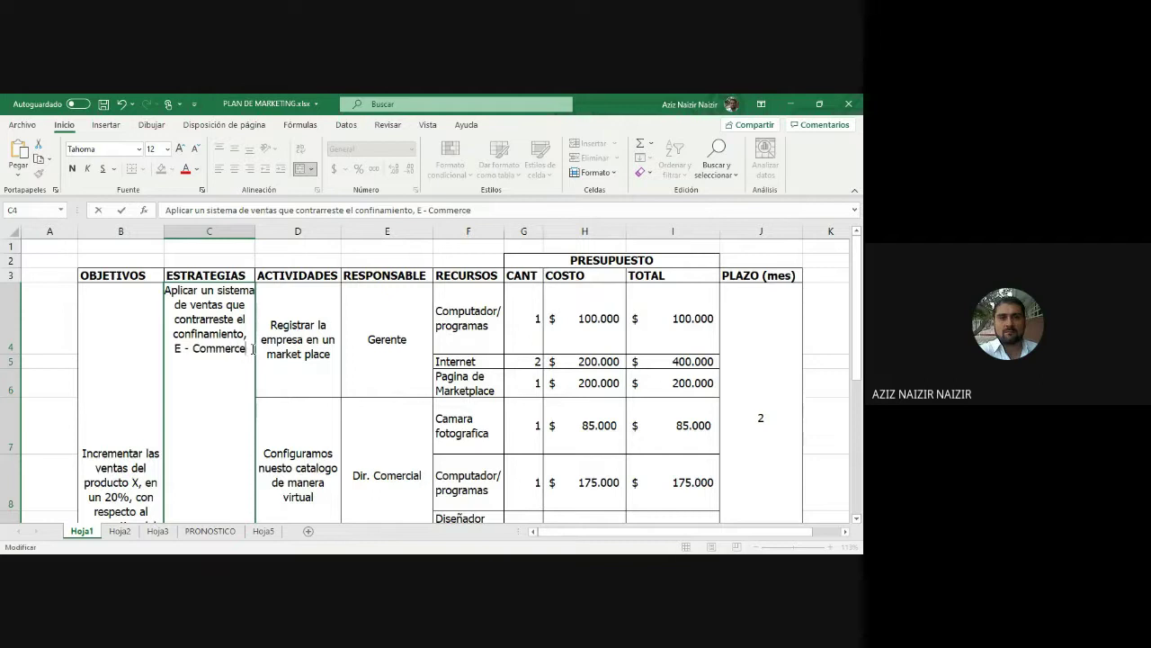
key("Return")
- Append "/ Diseñar una pagina web que cumpla con las especificaciones de tienda virtual." to the first activity in cell D4
scroll(252, 347, "down", 1)
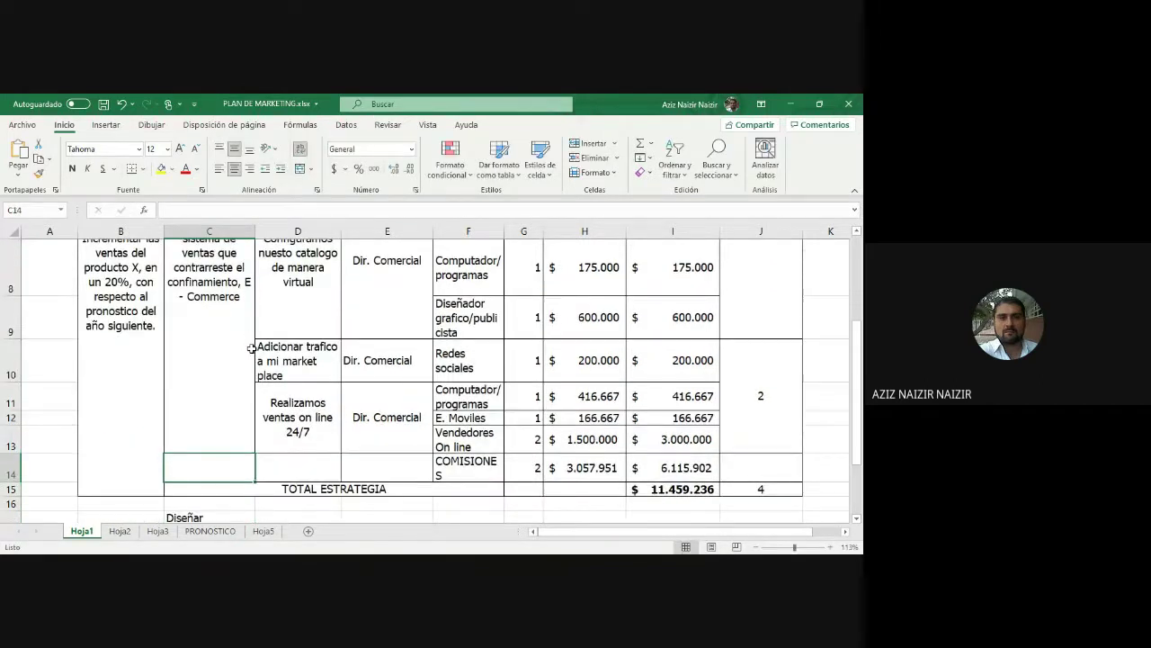
scroll(277, 389, "down", 2)
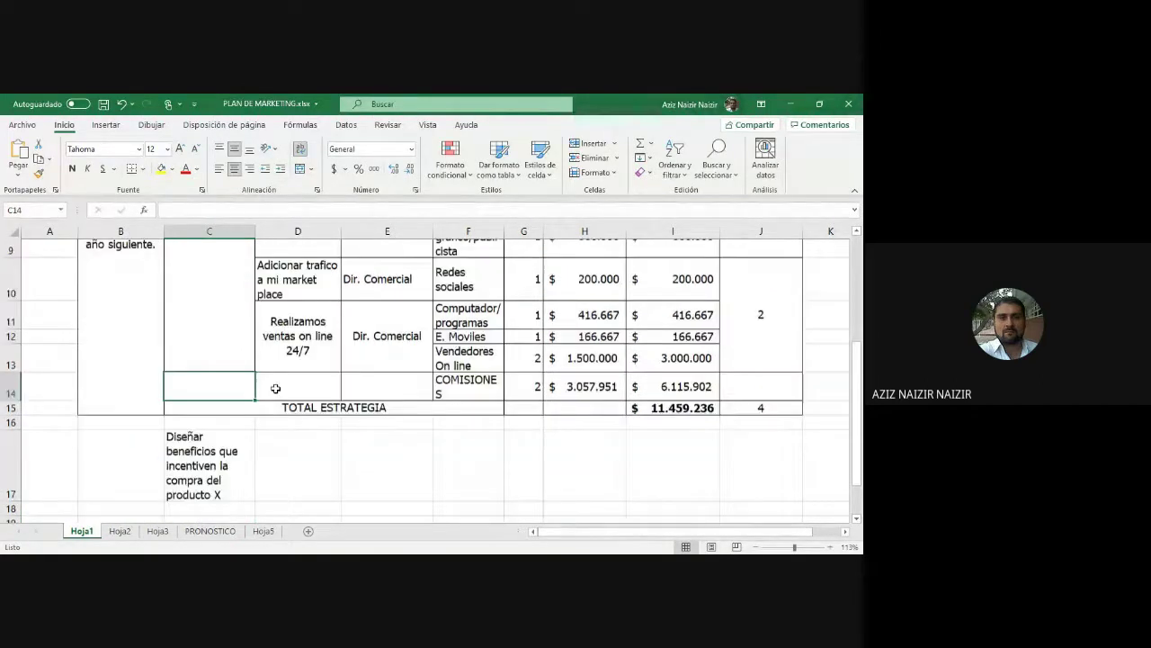
scroll(276, 389, "up", 3)
left_click(286, 339)
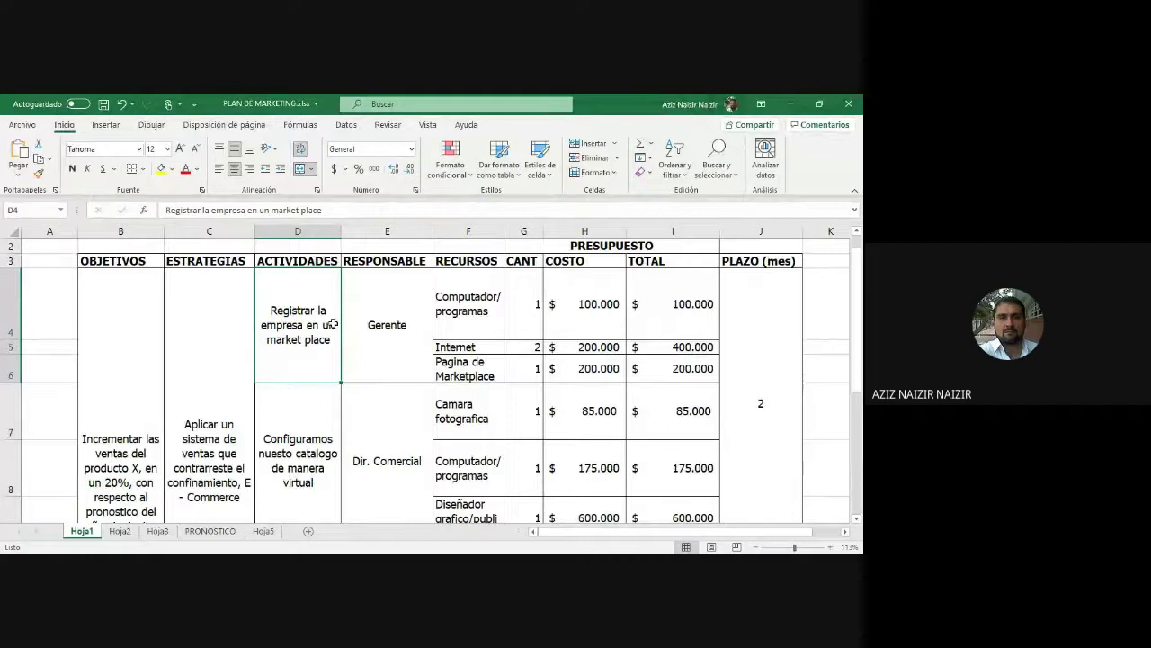
double_click(339, 338)
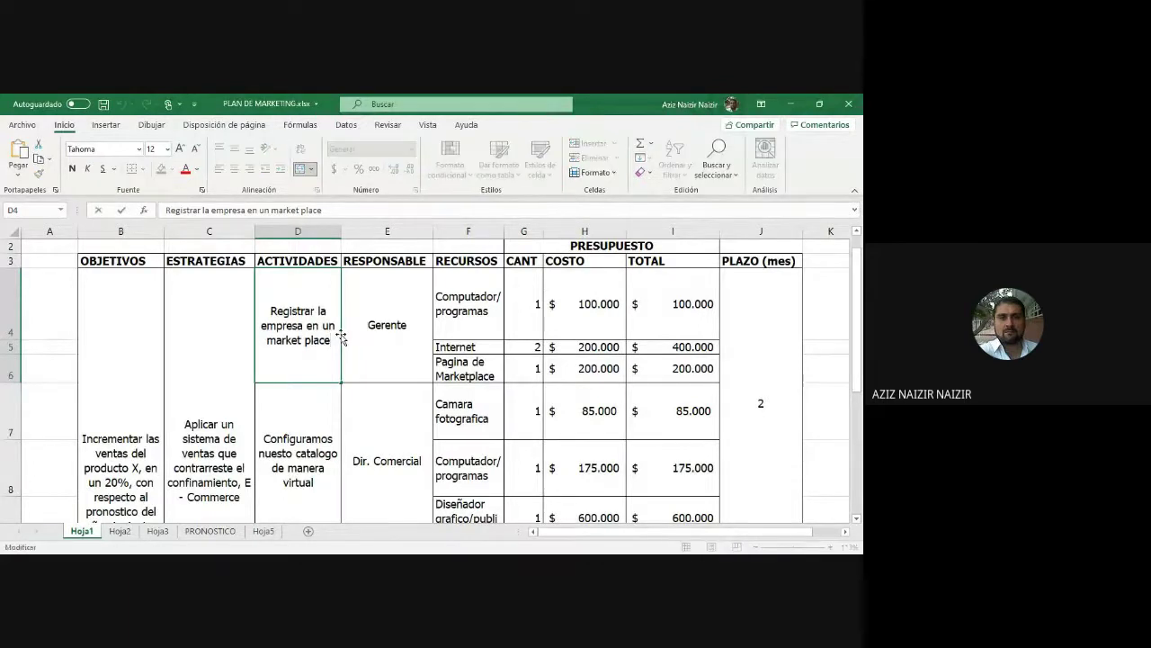
type("/ Diseñar una pag")
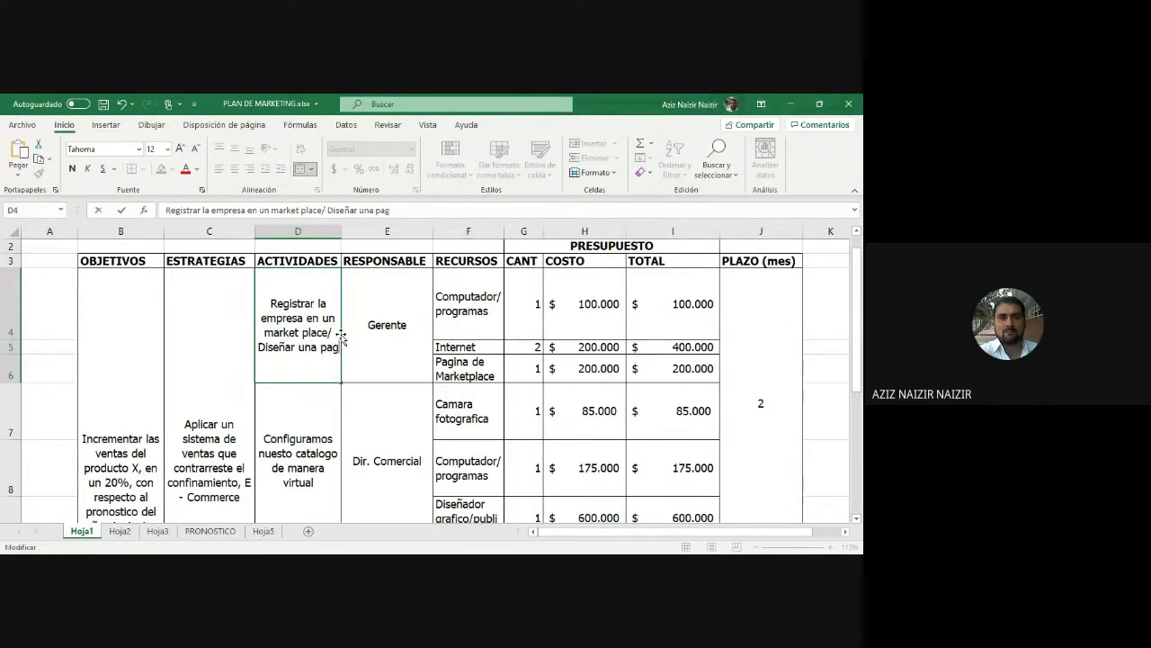
type("ina web")
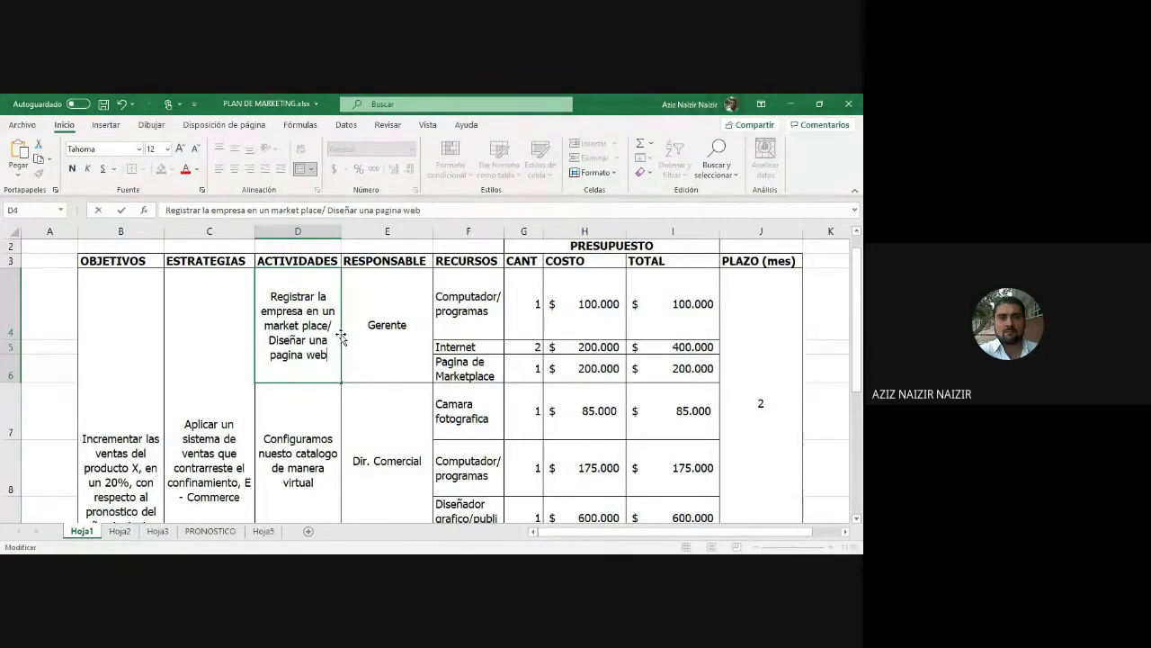
type(" que cu")
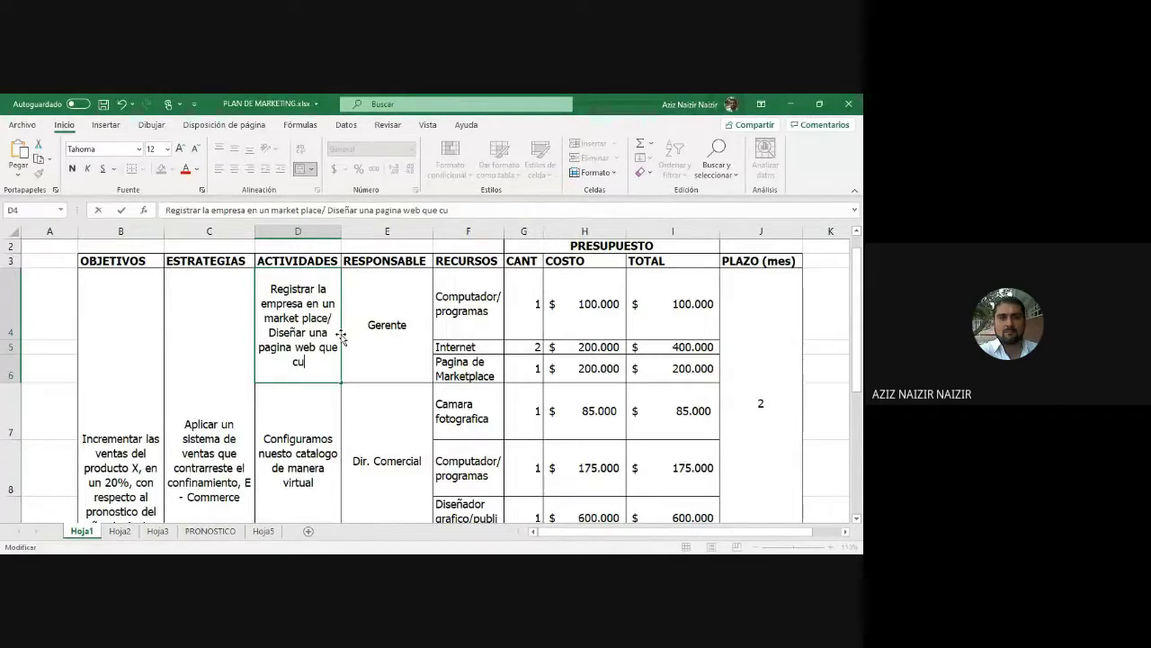
type("mpla con l")
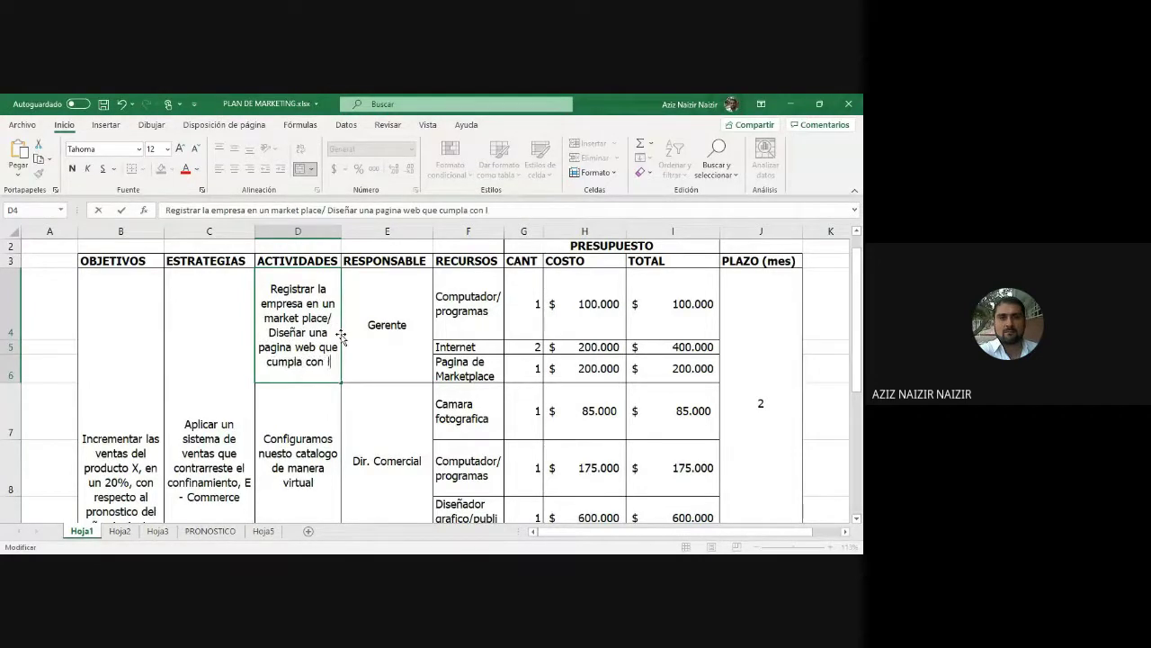
type("as especif")
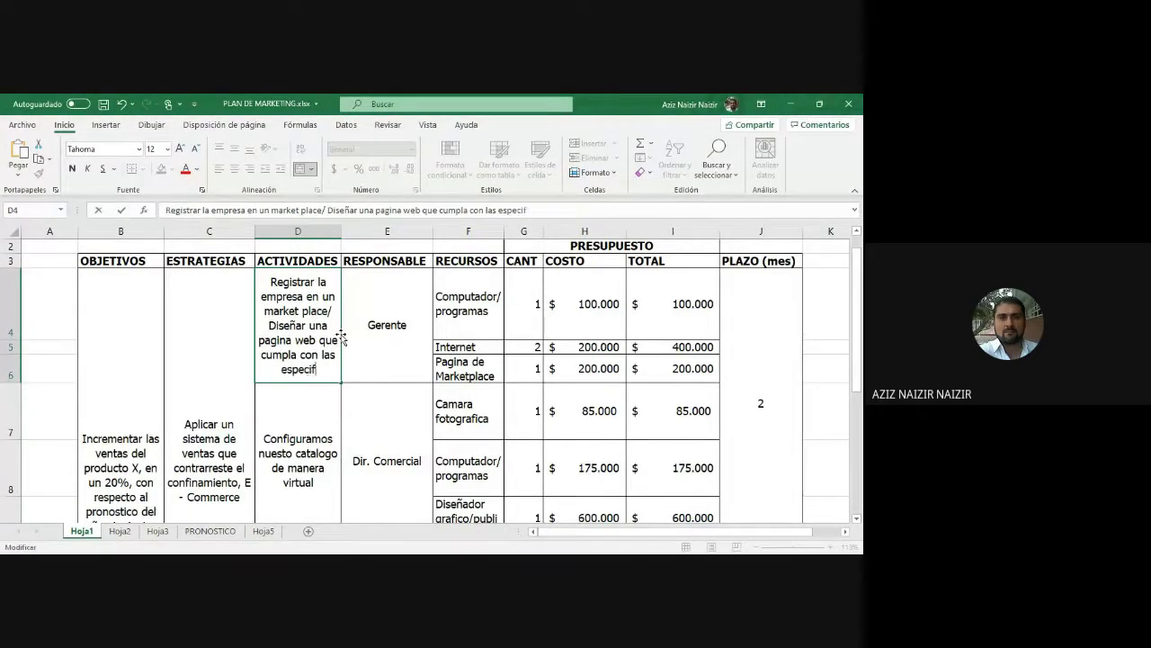
type("icaciones de ")
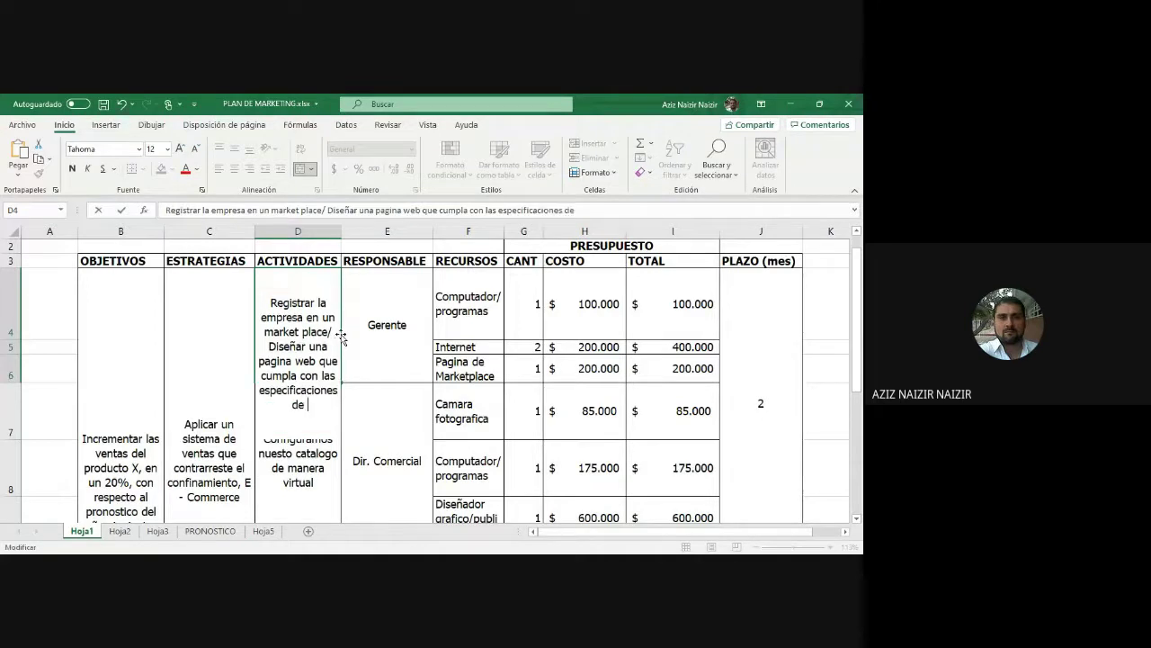
type("tienda virtual.")
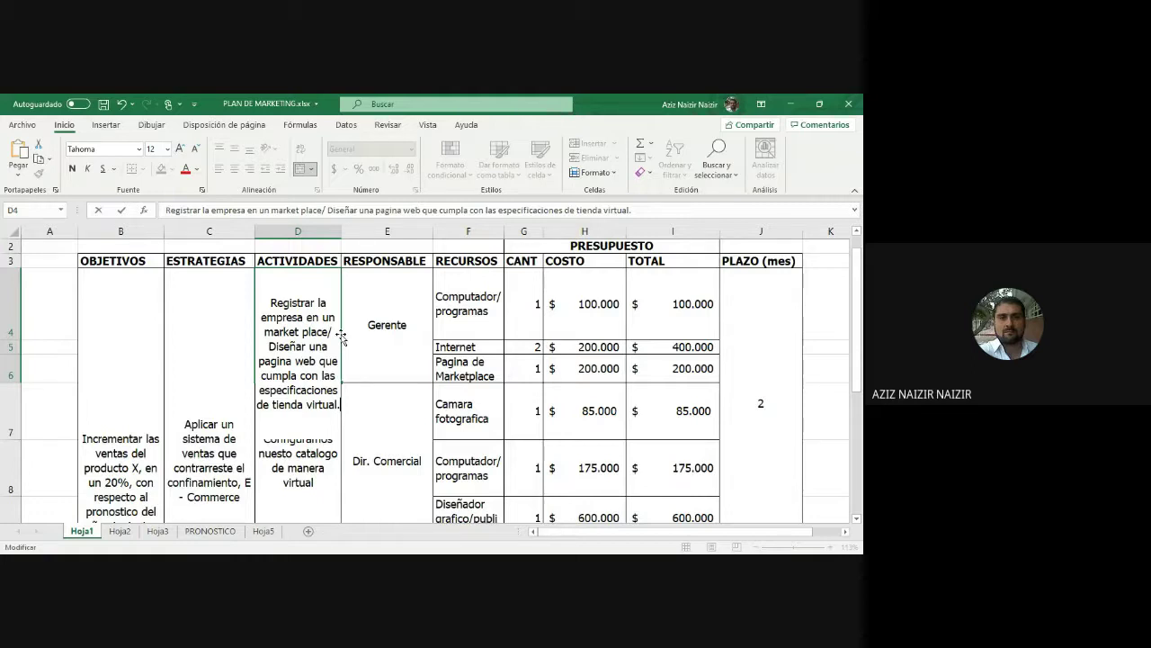
left_click(402, 348)
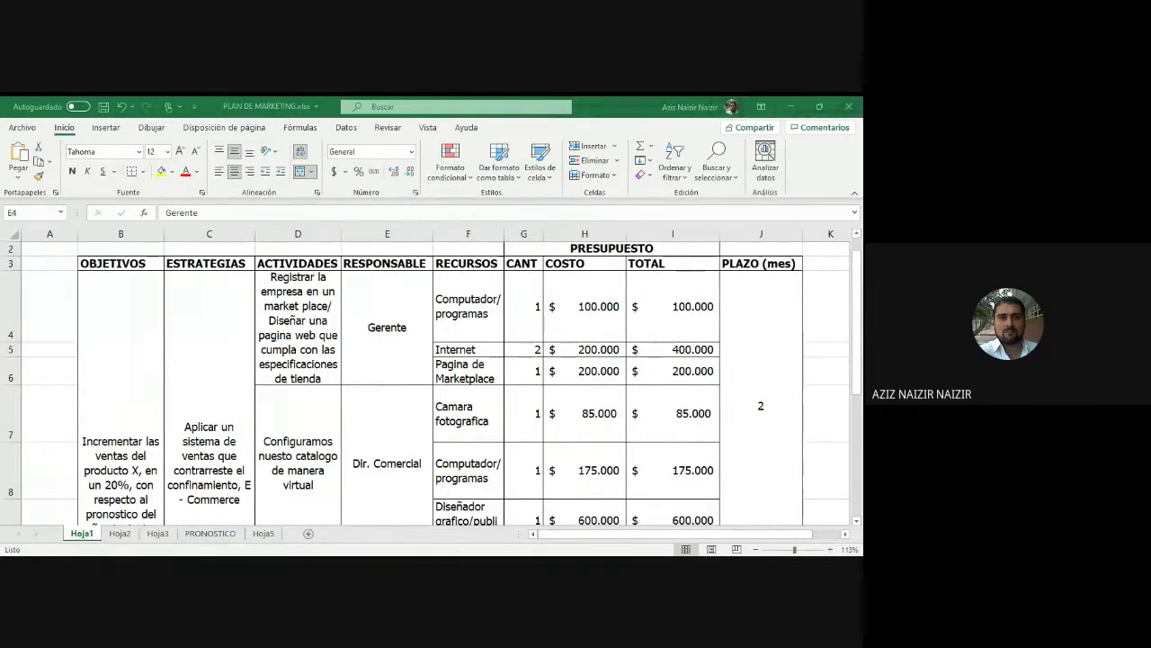
- Review who is responsible for each activity and which resources are assigned to it, down to the TOTAL ESTRATEGIA row
key("alt+Tab")
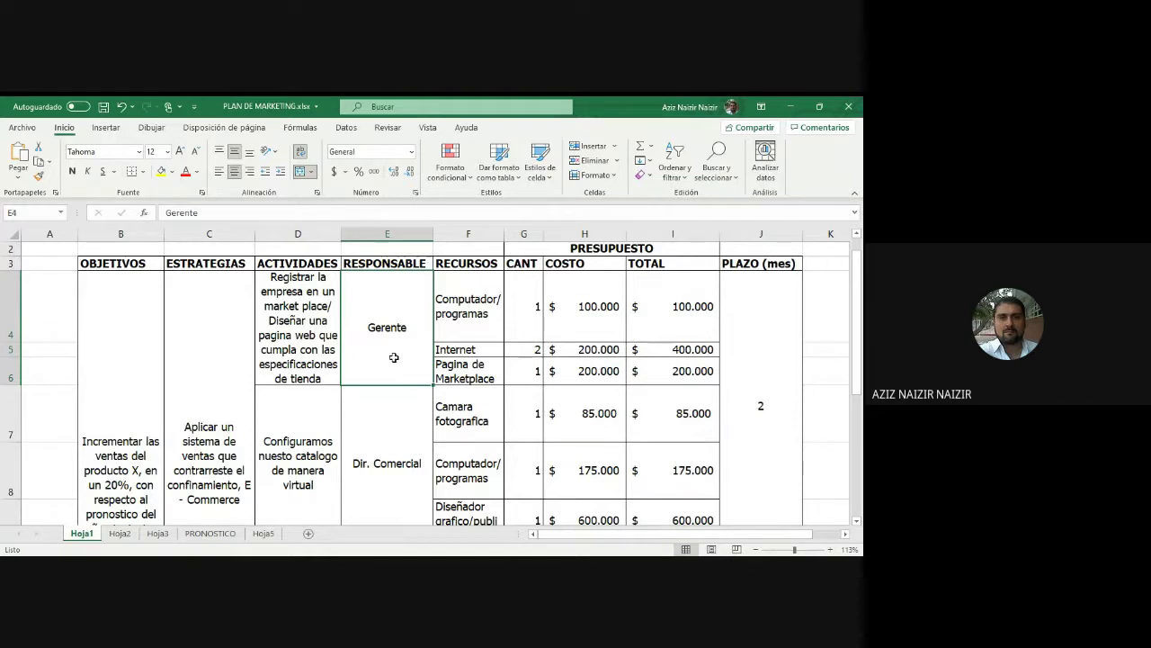
left_click(427, 437)
scroll(426, 439, "down", 1)
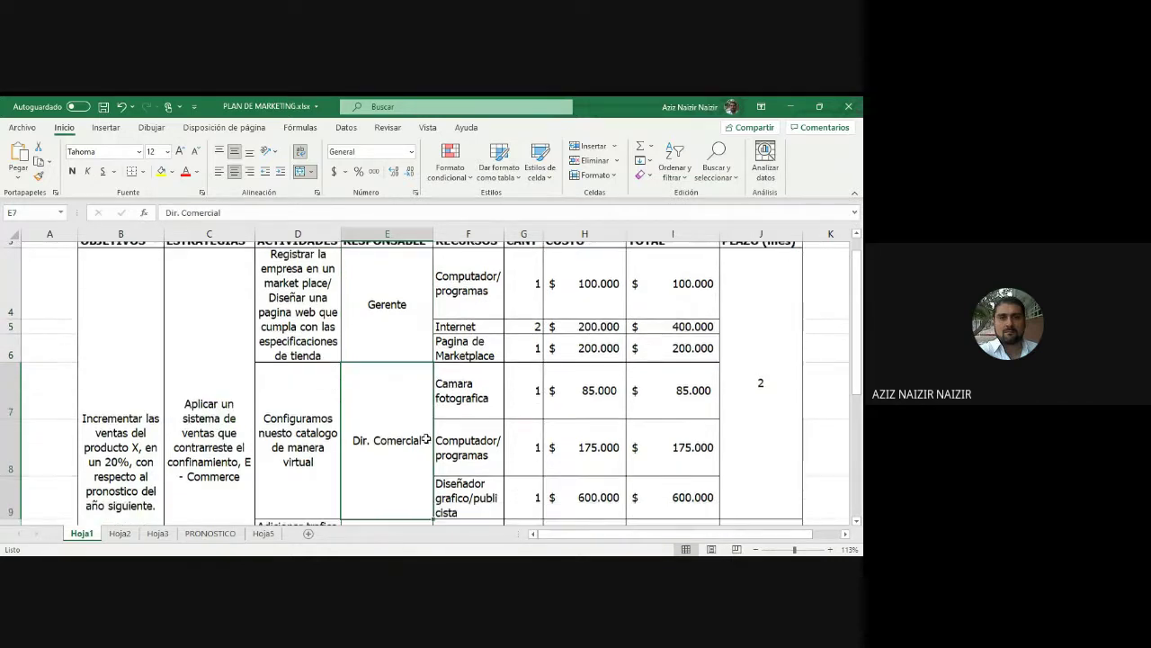
scroll(426, 438, "down", 3)
scroll(426, 441, "up", 2)
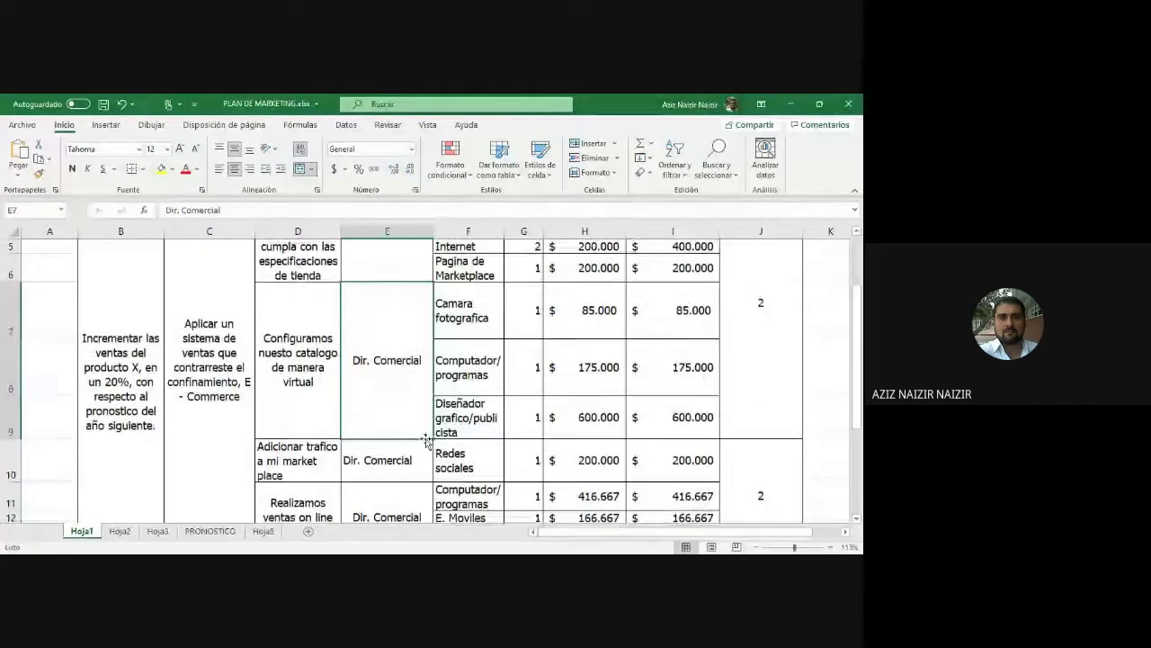
scroll(427, 439, "up", 2)
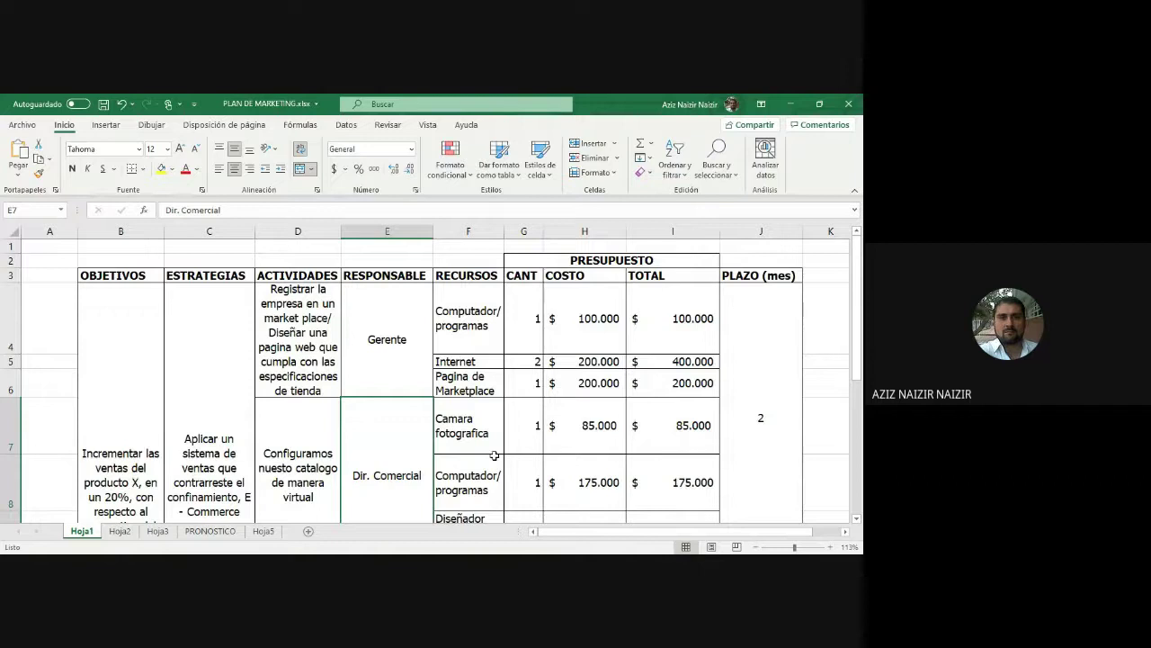
scroll(495, 455, "down", 3)
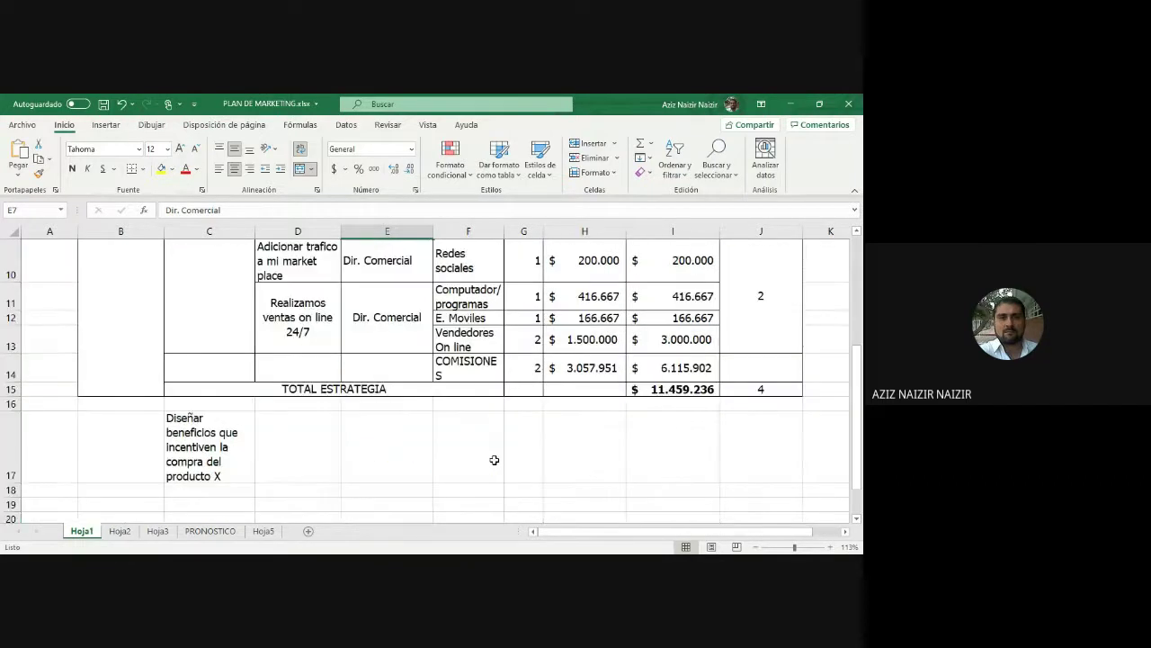
scroll(495, 460, "up", 3)
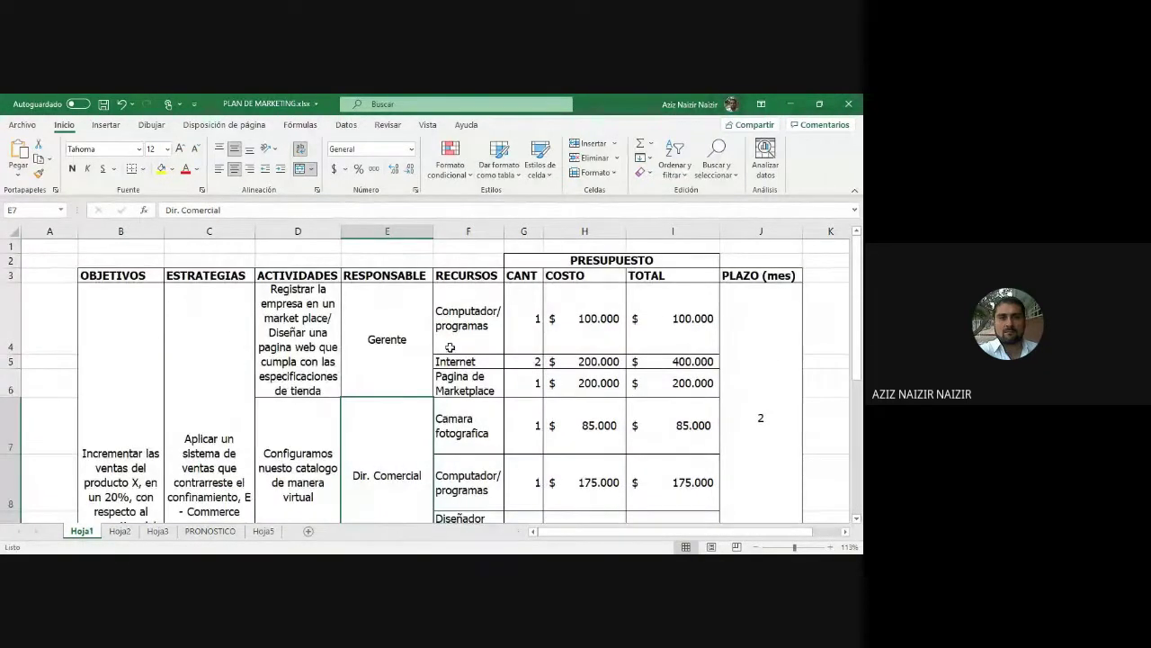
scroll(457, 356, "down", 2)
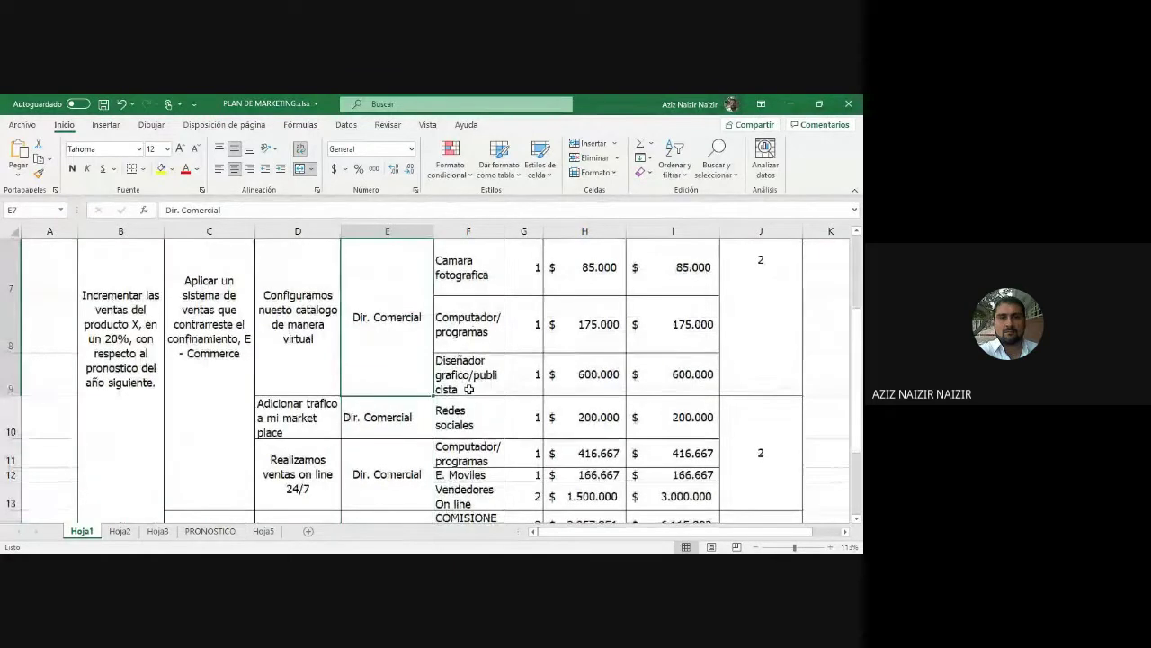
scroll(469, 388, "up", 2)
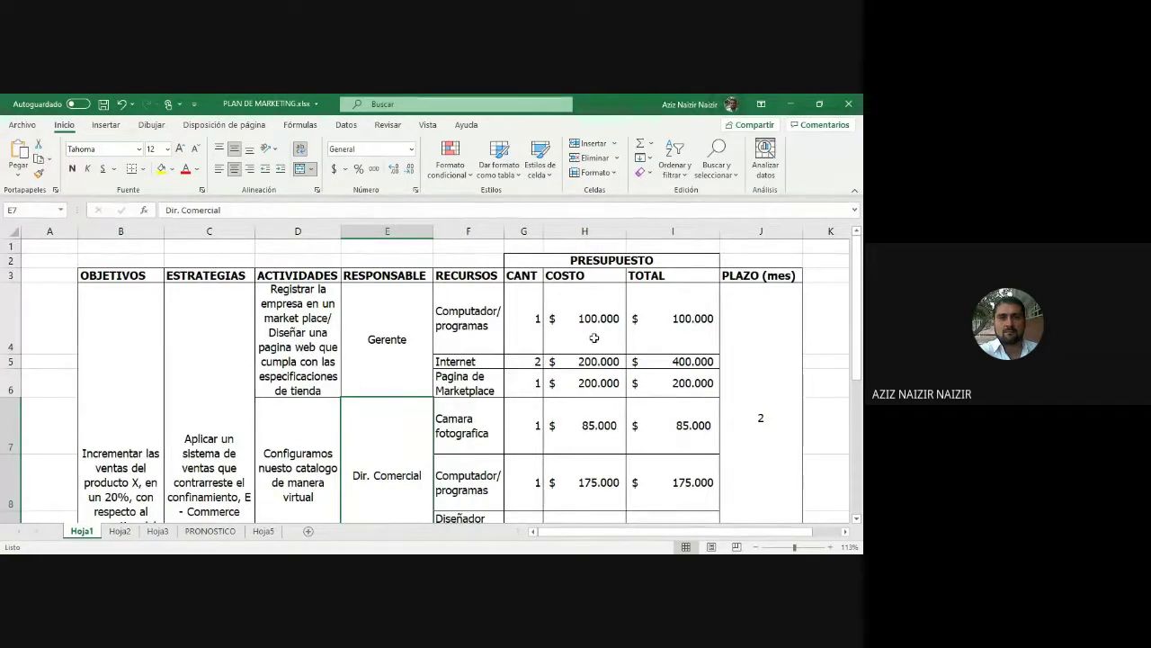
- Review the quantities, costs and totals of the budget and the deadlines in months for the activities
scroll(661, 335, "down", 1)
scroll(661, 335, "down", 2)
scroll(661, 331, "up", 3)
scroll(761, 396, "down", 4)
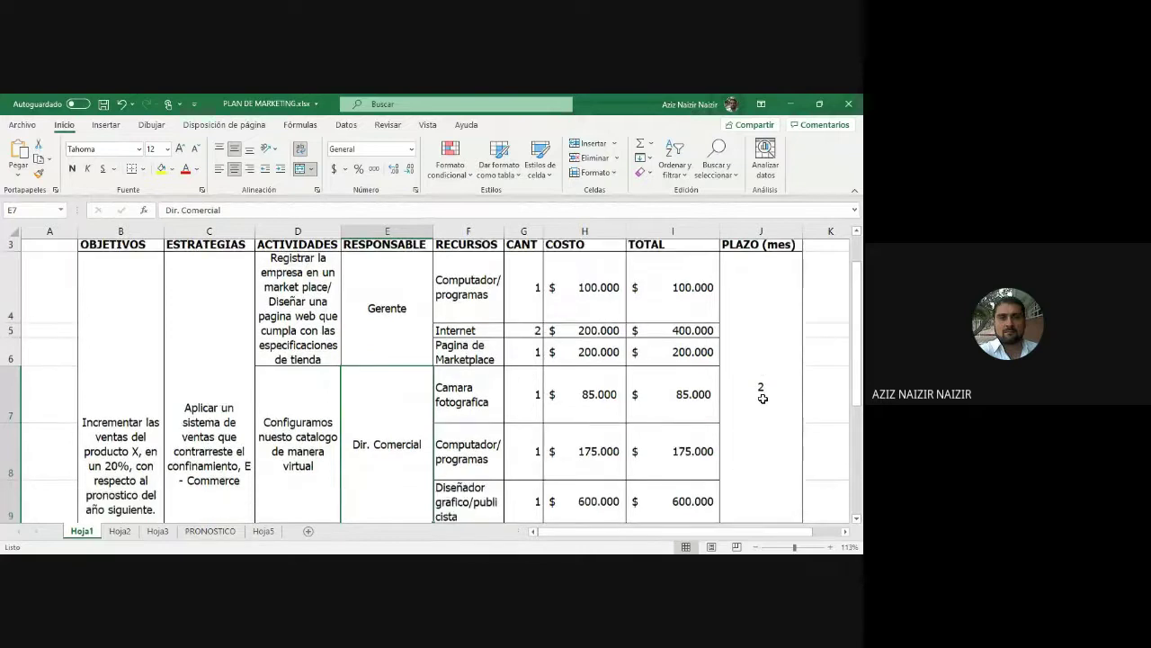
scroll(539, 389, "up", 5)
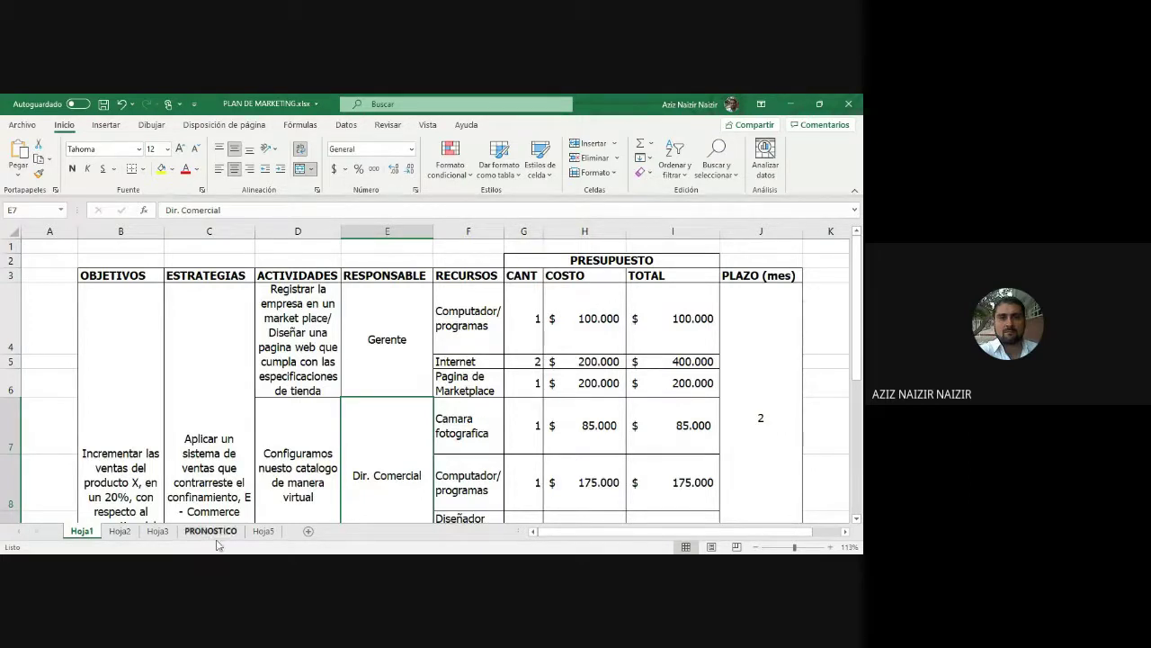
- Look through the sheets Hoja3 and Hoja2, and bring up the sales forecast table on the PRONOSTICO sheet
left_click(157, 531)
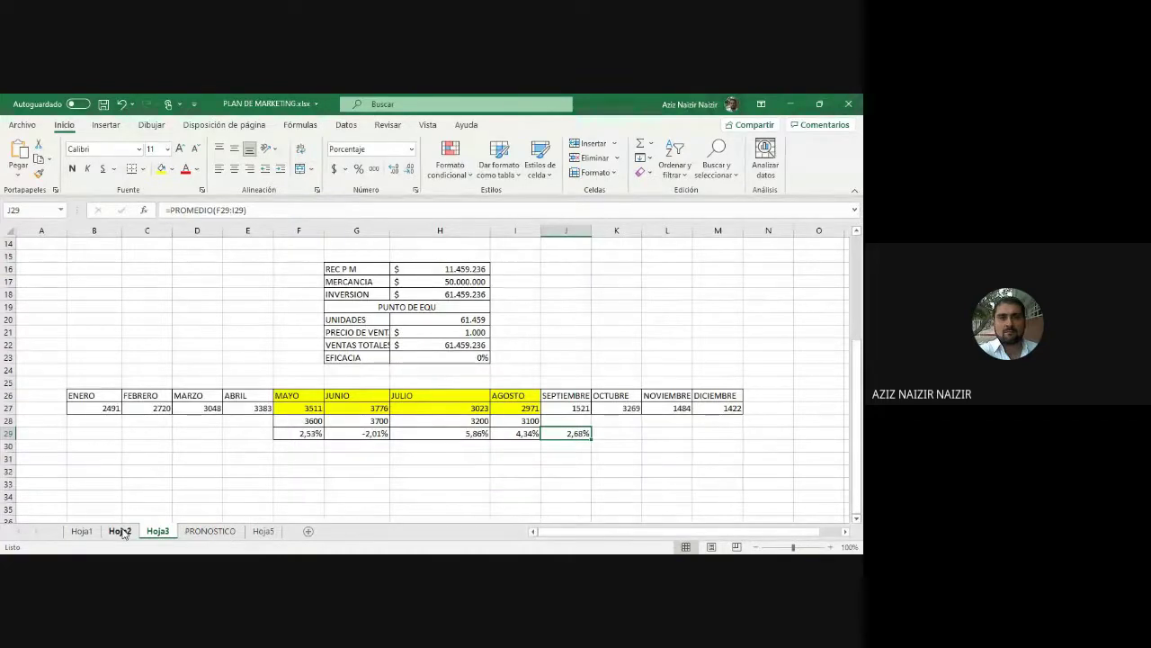
left_click(122, 532)
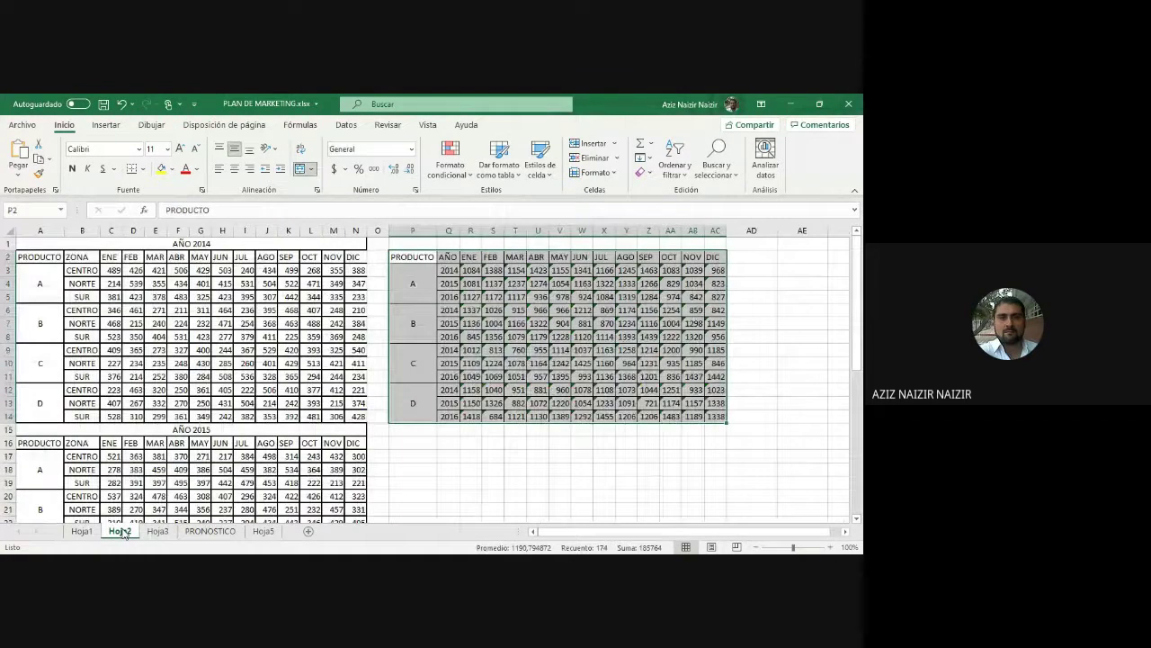
left_click(157, 532)
left_click(210, 531)
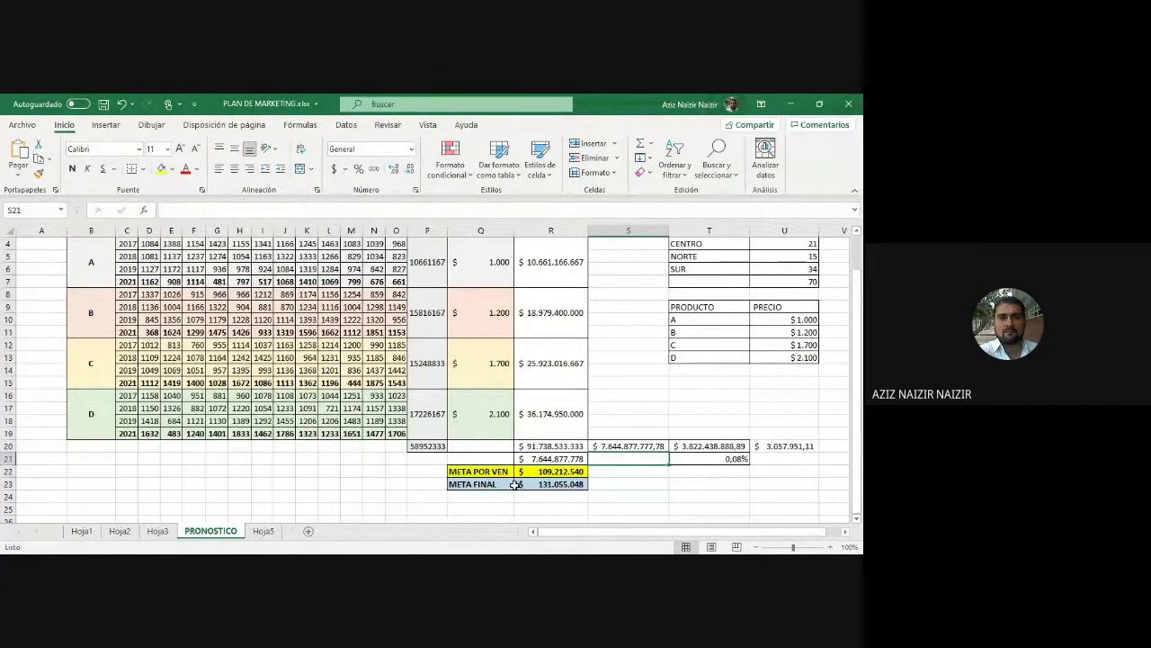
scroll(516, 486, "up", 1)
scroll(516, 485, "up", 1)
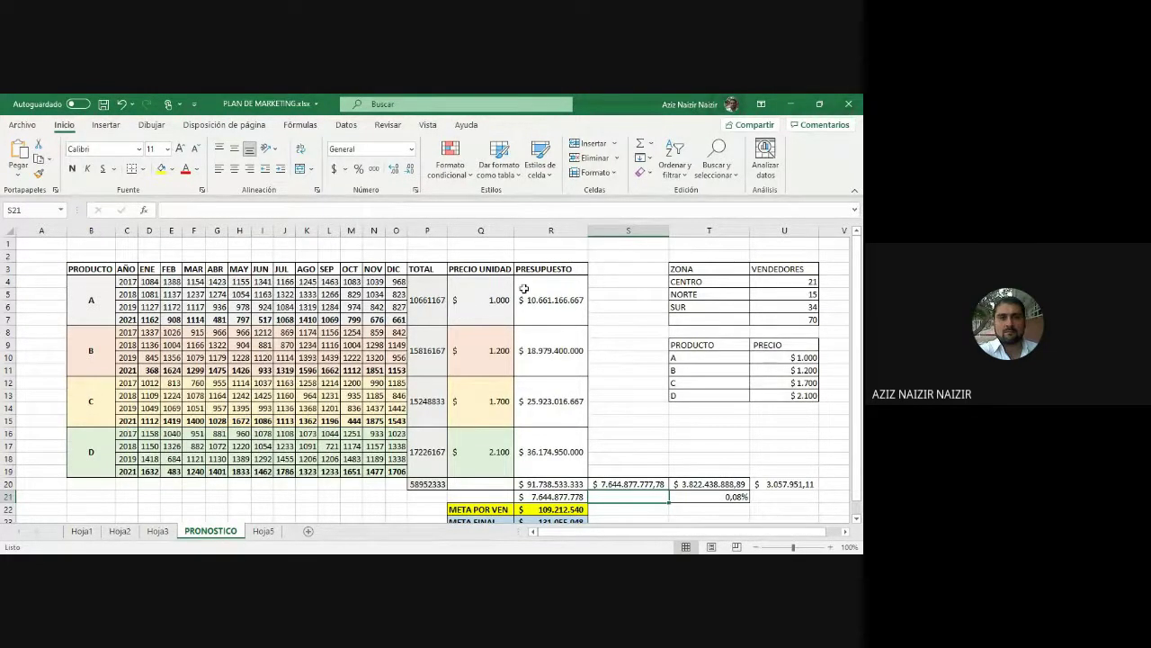
- Inspect the formulas behind product A's total in P4 and its January 2021 forecast in D7
double_click(436, 300)
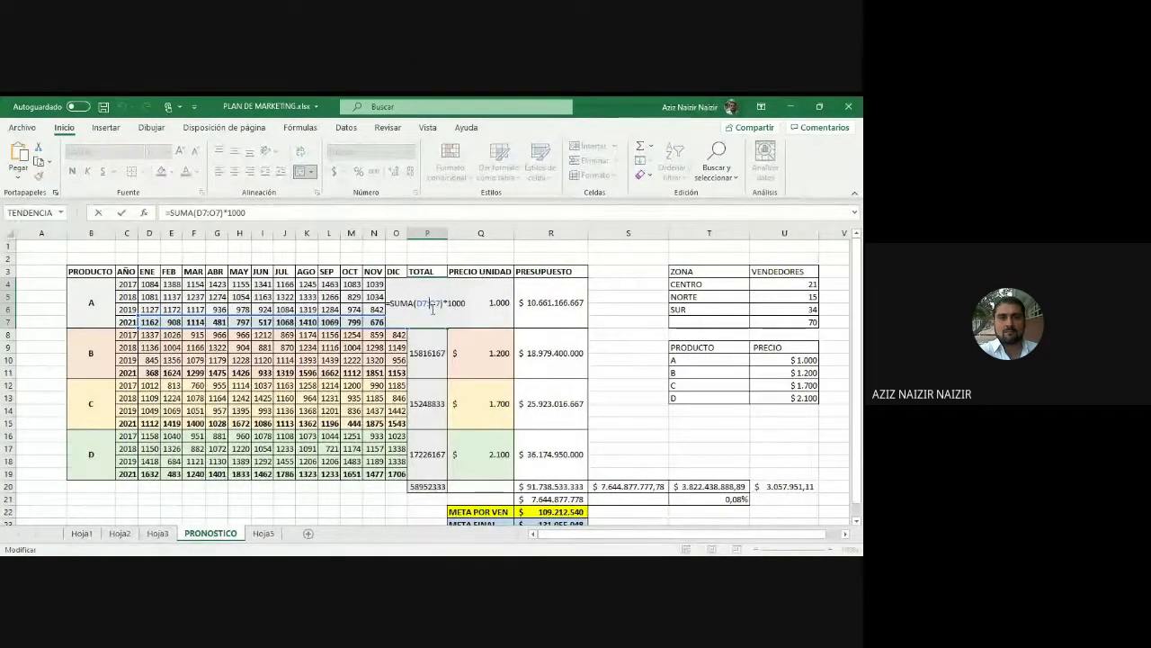
key("Return")
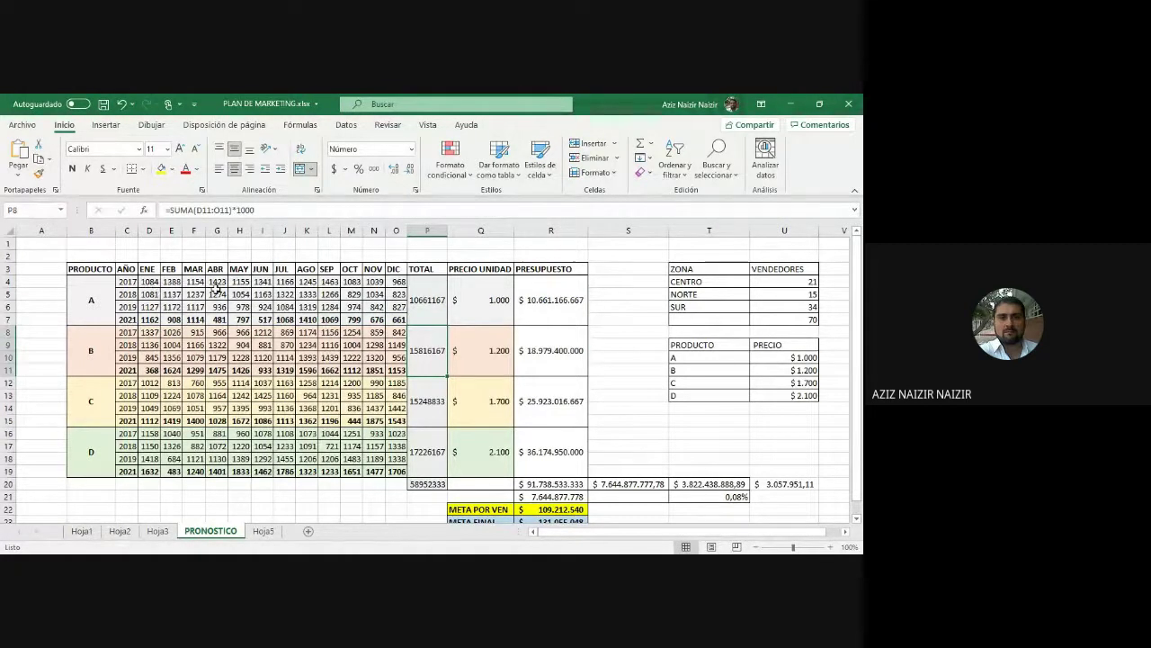
left_click(148, 319)
double_click(149, 319)
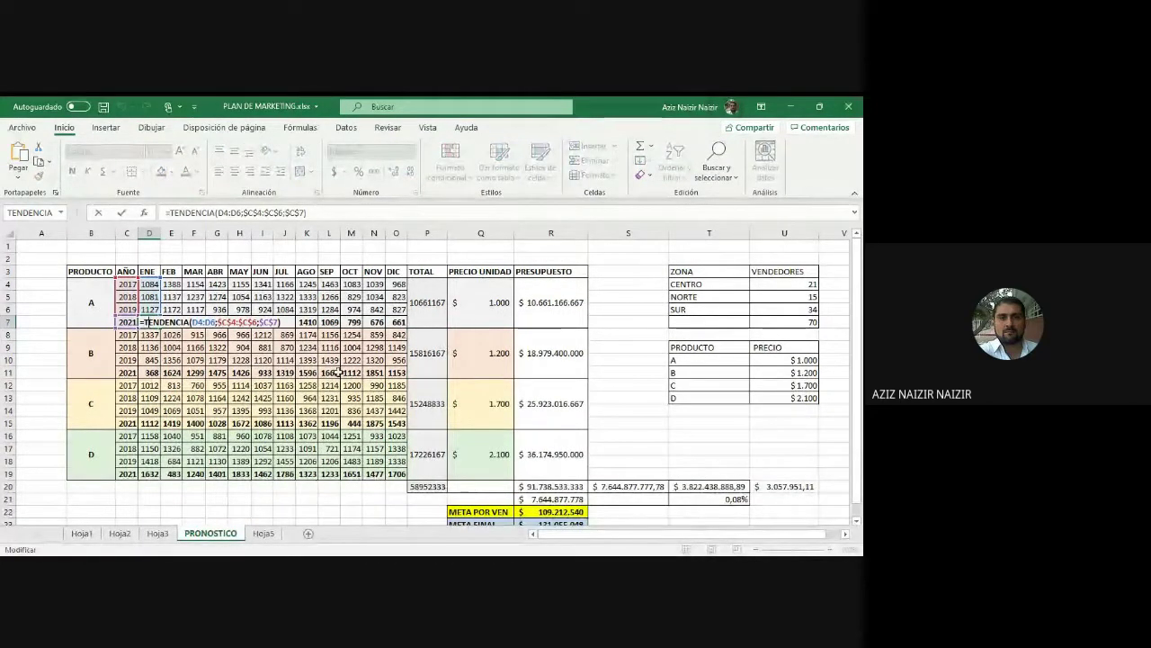
left_click(609, 445)
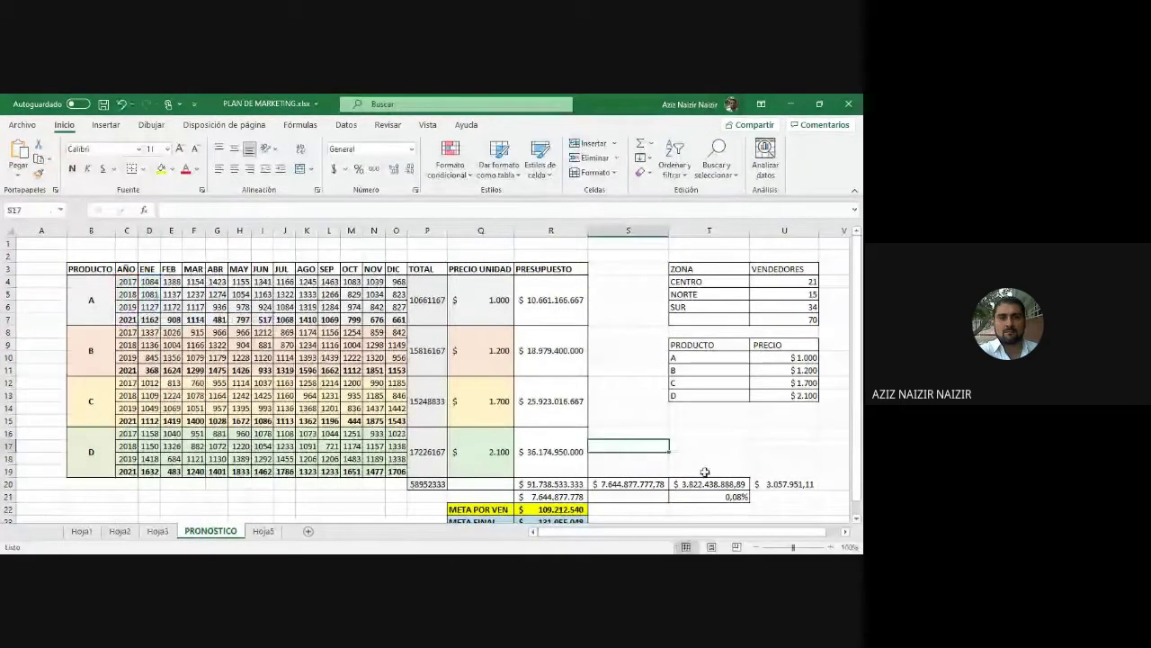
- Enlarge the PRONOSTICO sheet to 130% and autofit the width of all its columns so the numbers fit
left_click(832, 547)
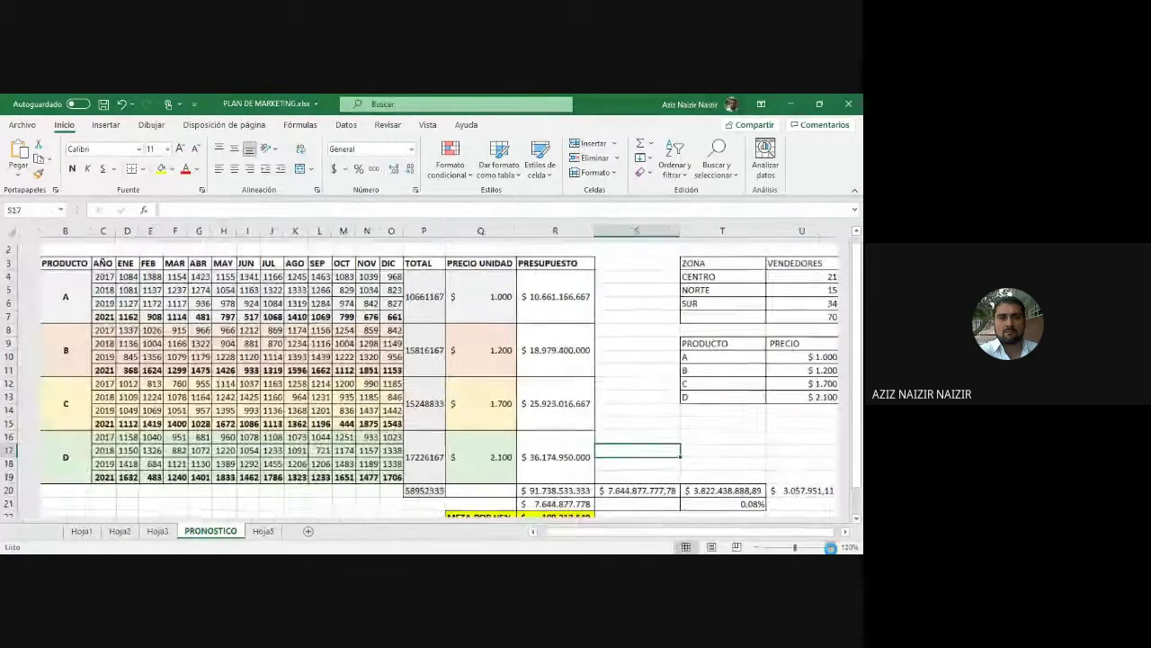
left_click(832, 546)
left_click(832, 547)
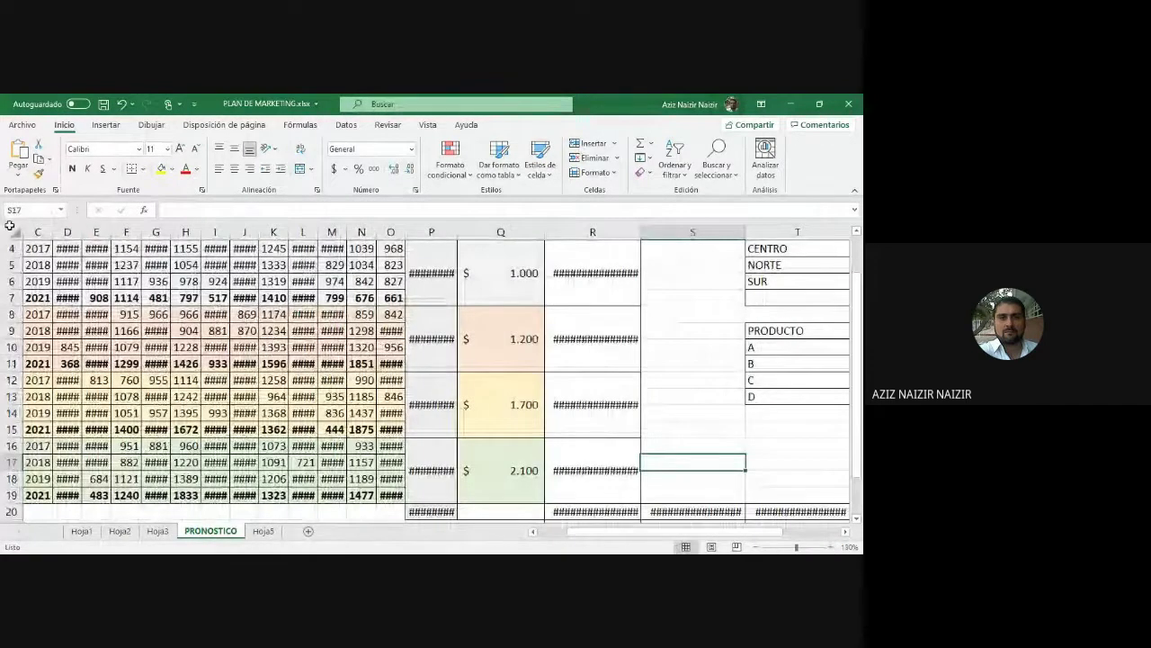
left_click(12, 231)
double_click(50, 234)
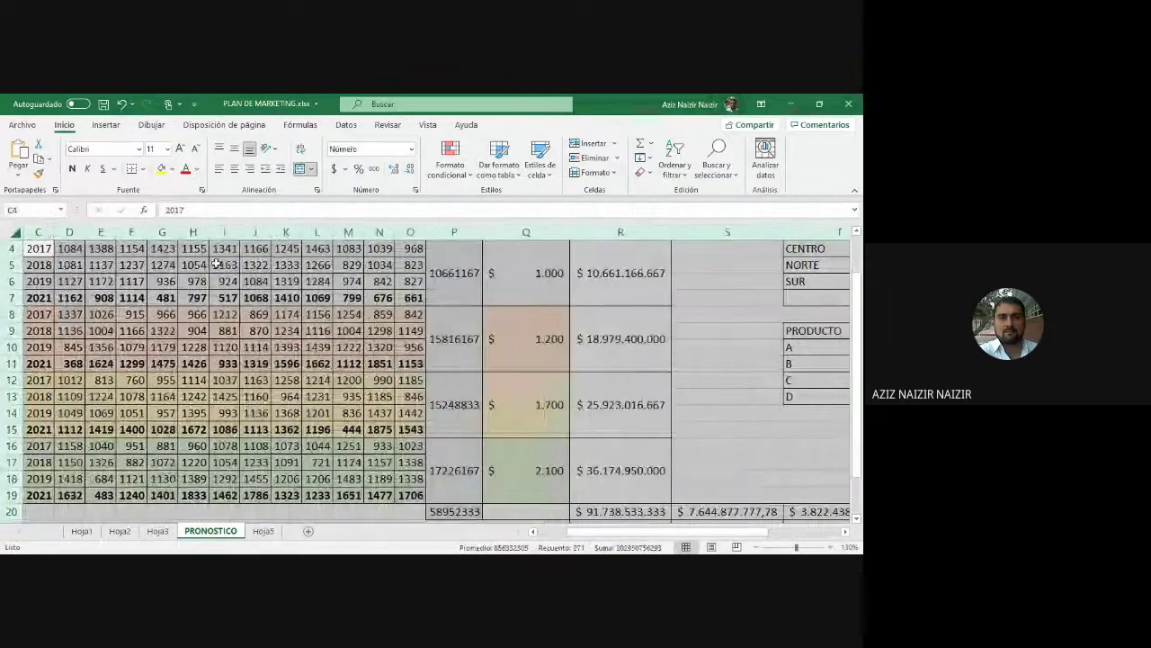
- Highlight product A's yearly figures together with the month headers, range B3:O7
left_click(544, 534)
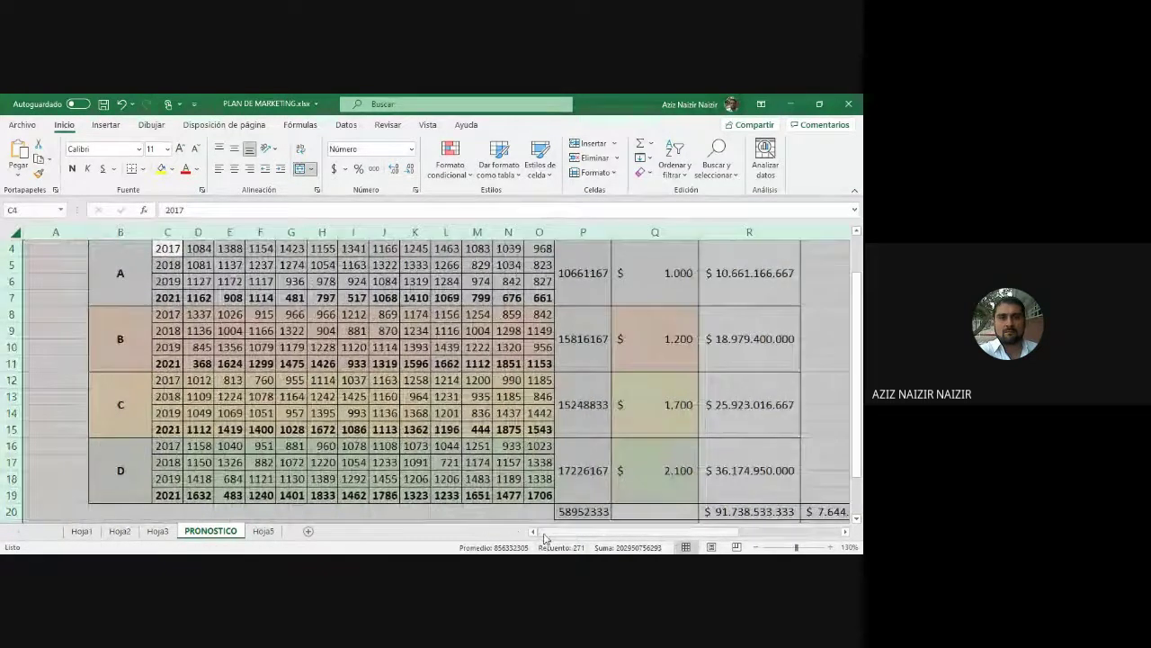
scroll(110, 294, "up", 1)
left_click_drag(108, 282, 536, 326)
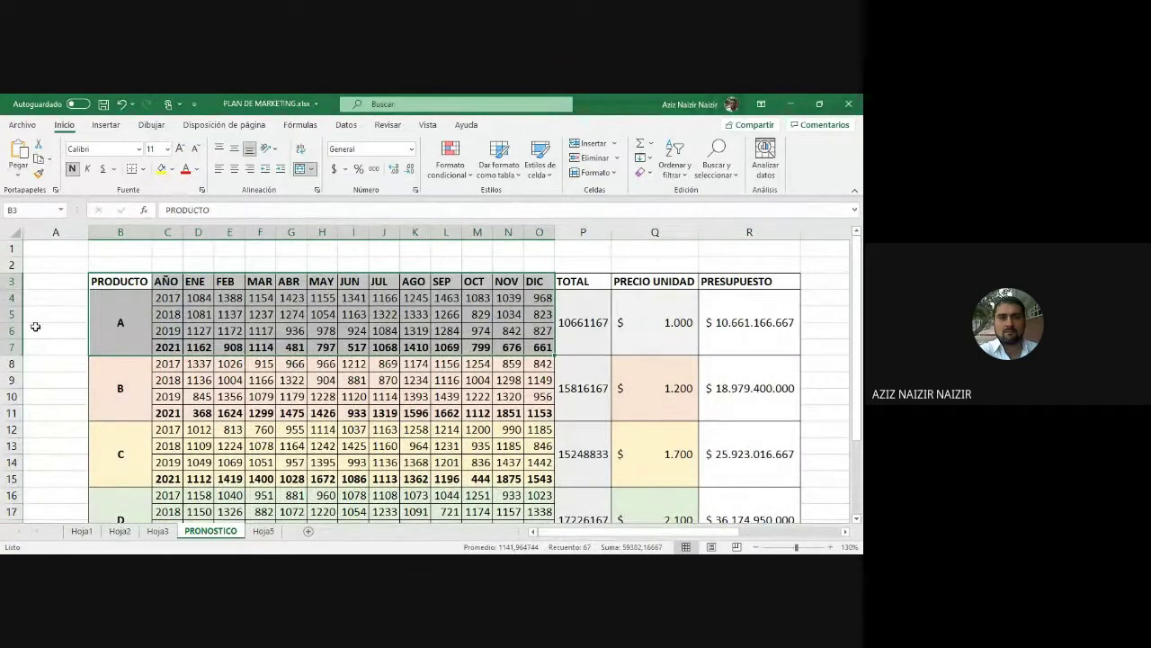
- Copy product A's block with its headers, B3:R7 on PRONOSTICO, into a newly added sheet starting at A2
left_click_drag(99, 282, 766, 339)
right_click(766, 339)
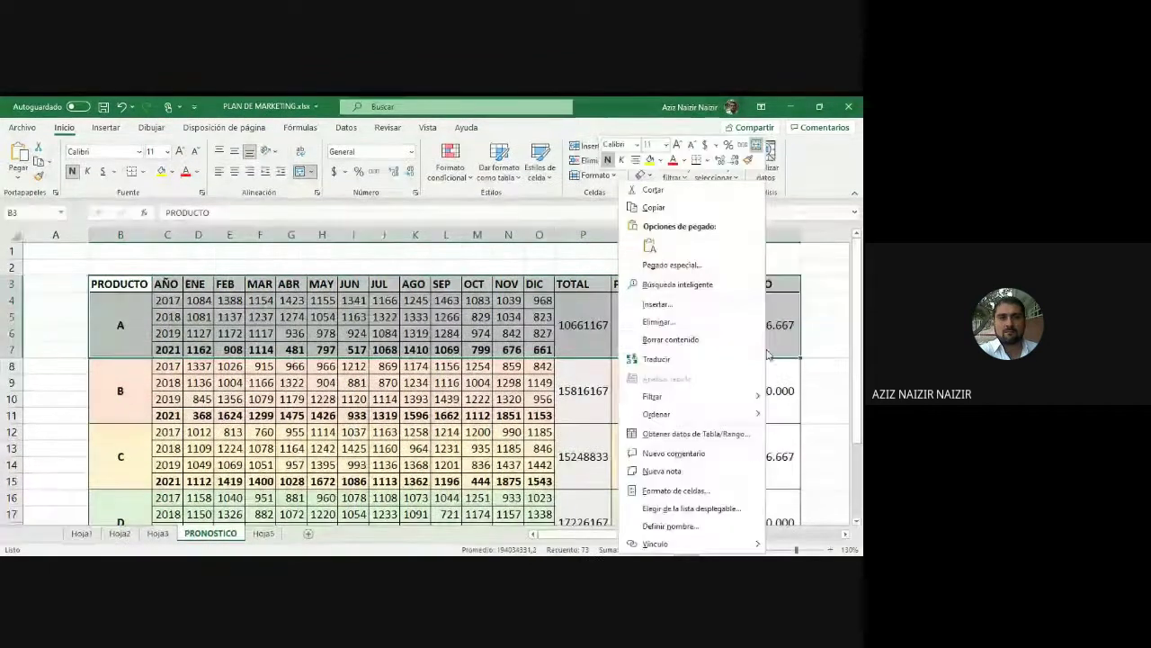
left_click(696, 208)
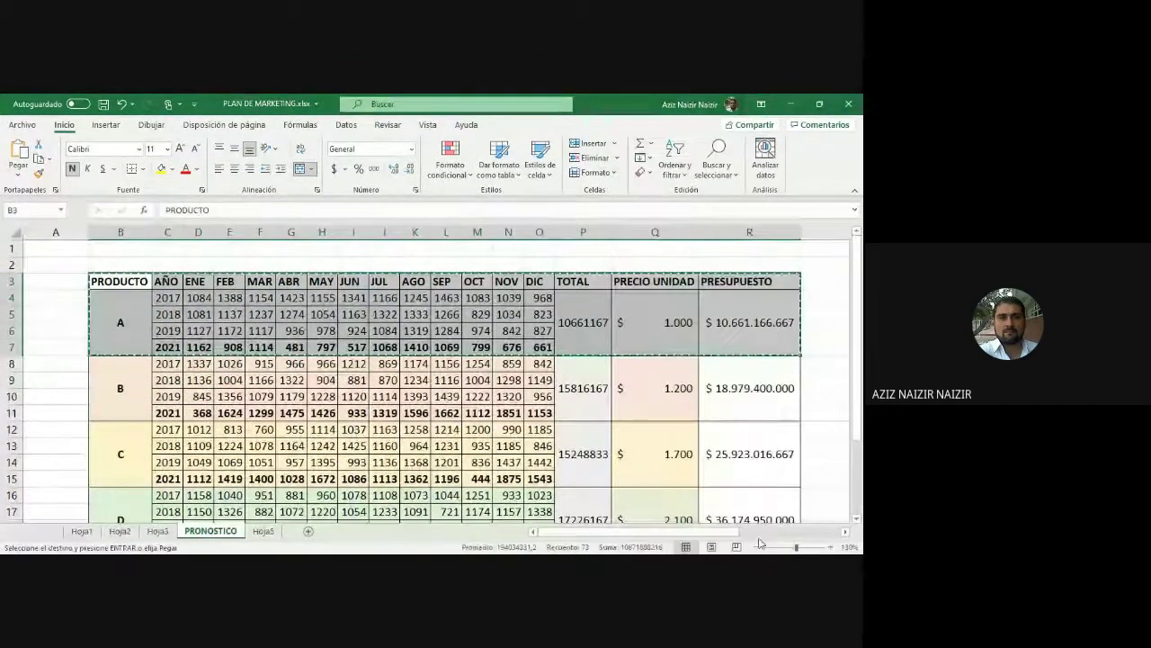
left_click(262, 531)
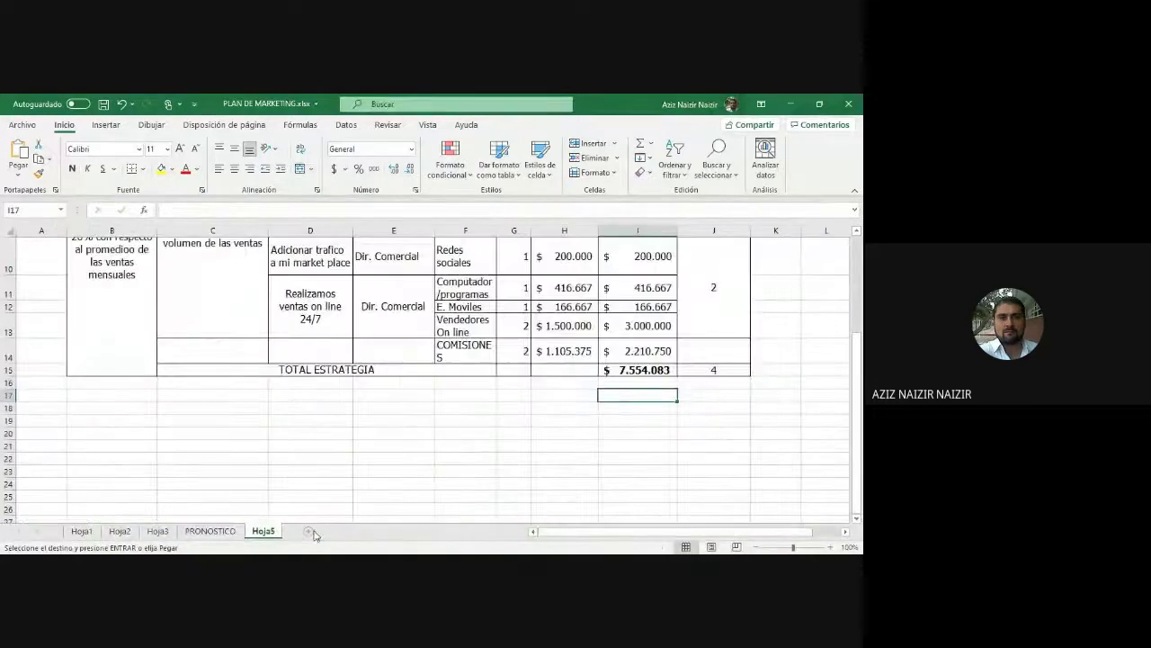
left_click(309, 532)
left_click(43, 258)
key("Return")
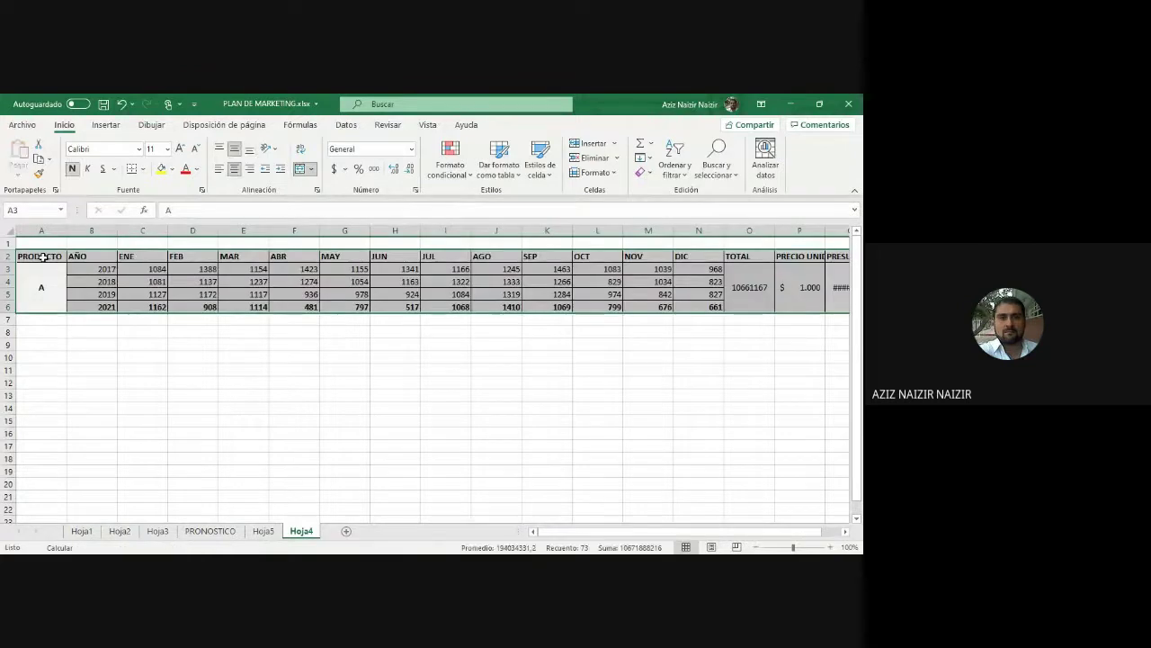
- Autofit the width of all columns on the new sheet holding product A's copied table
left_click(9, 232)
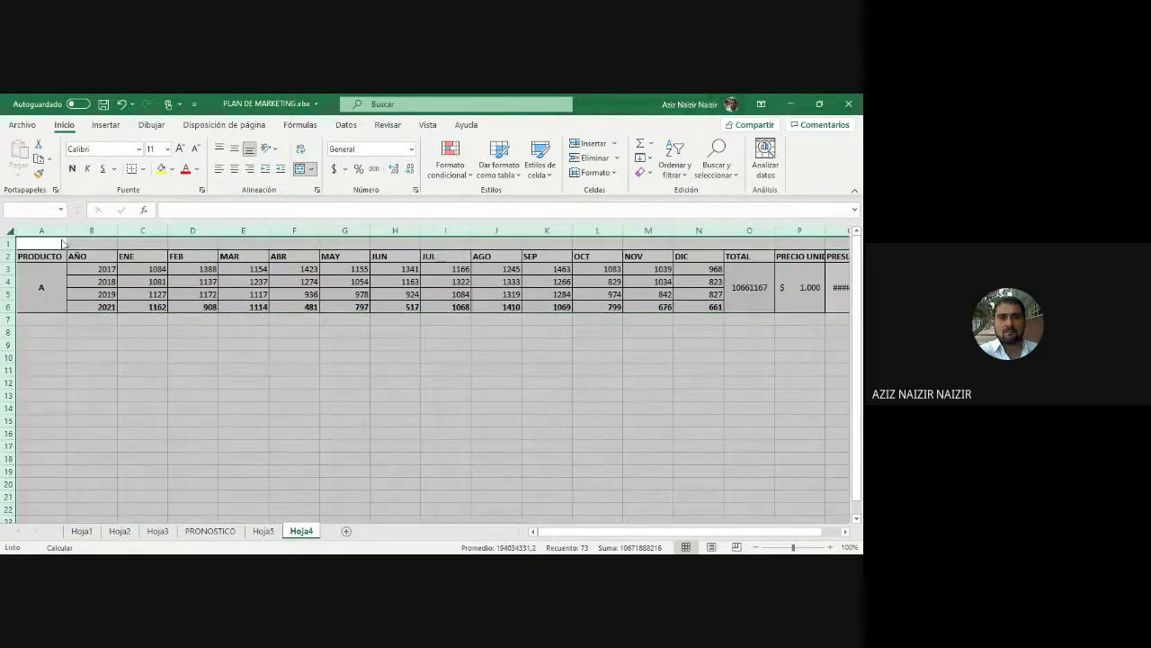
double_click(67, 231)
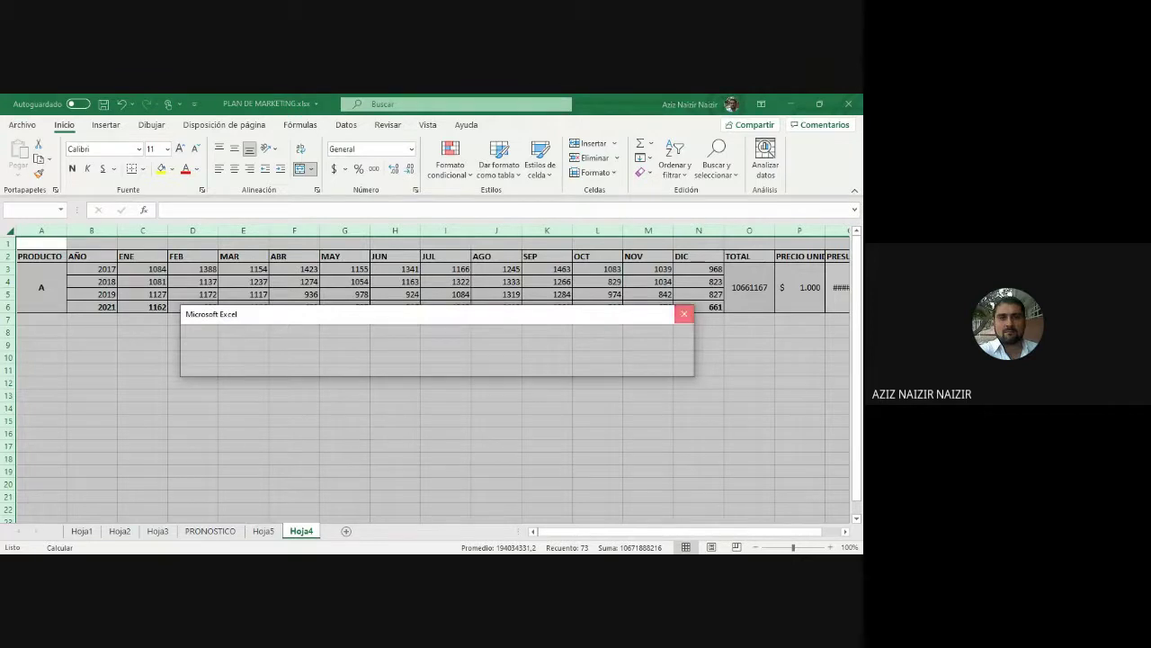
left_click(684, 314)
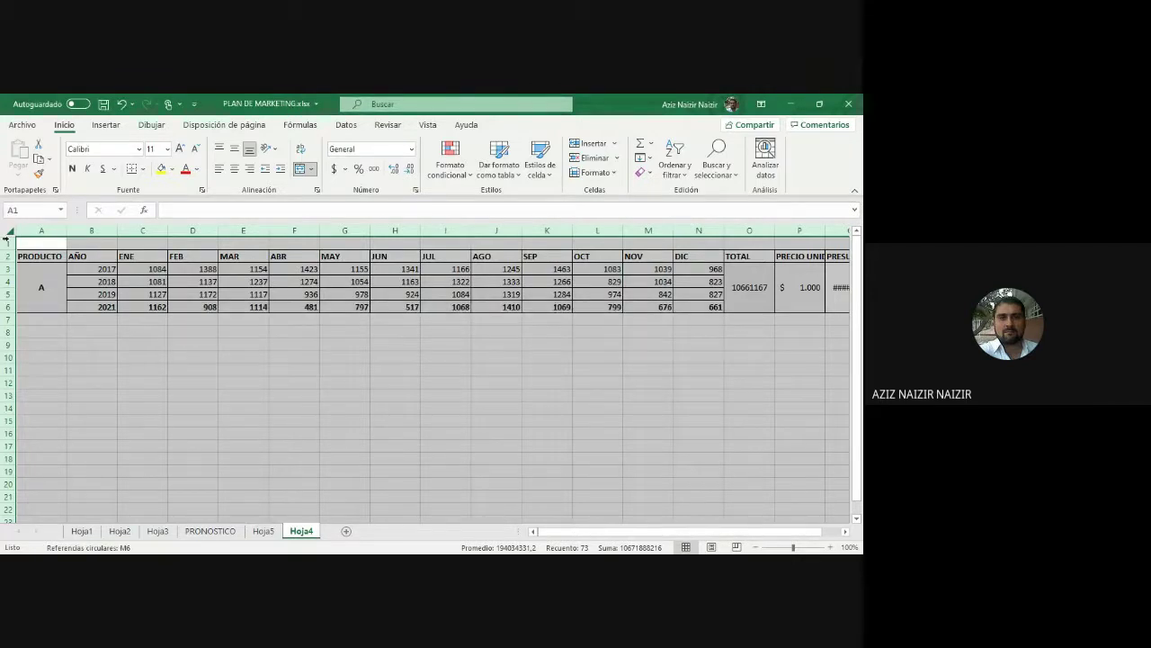
left_click(74, 352)
left_click(8, 232)
double_click(67, 231)
left_click(560, 326)
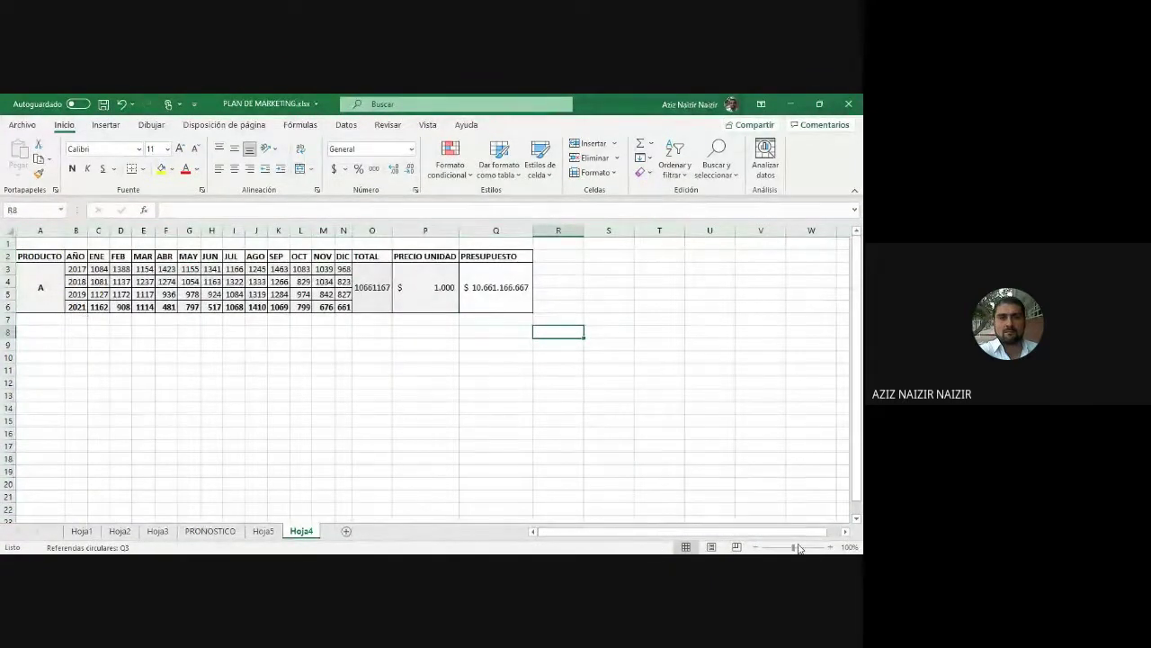
- Enlarge the new sheet to 130% and refit all its column widths so the numbers display
left_click(831, 547)
left_click(831, 547)
left_click(831, 547)
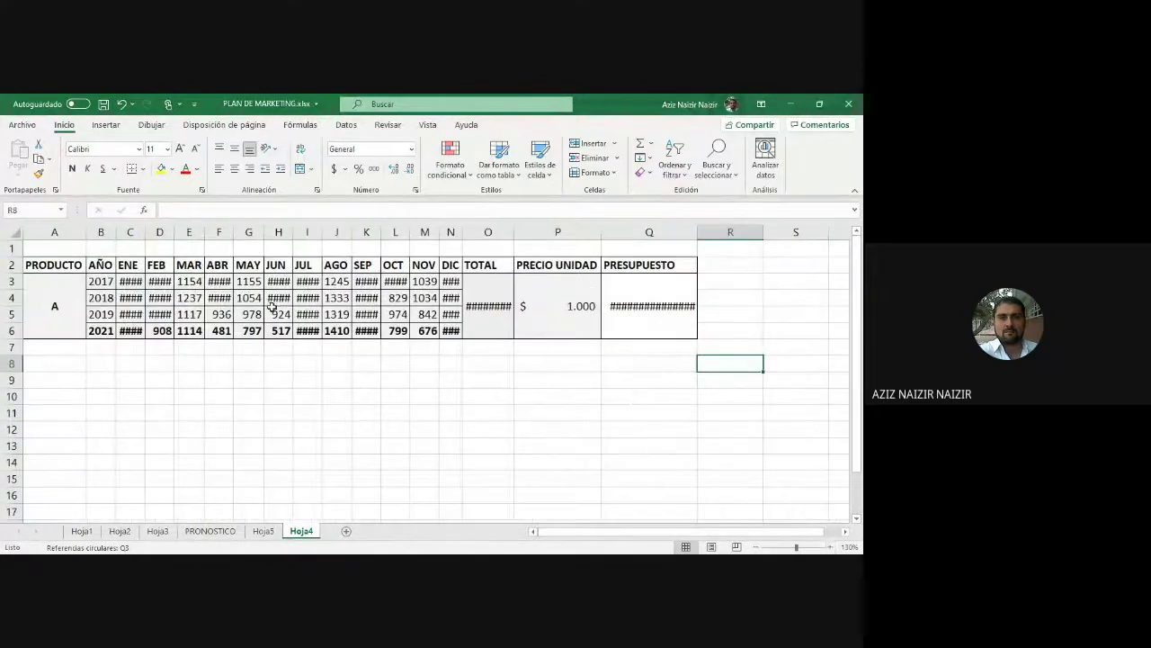
left_click(17, 233)
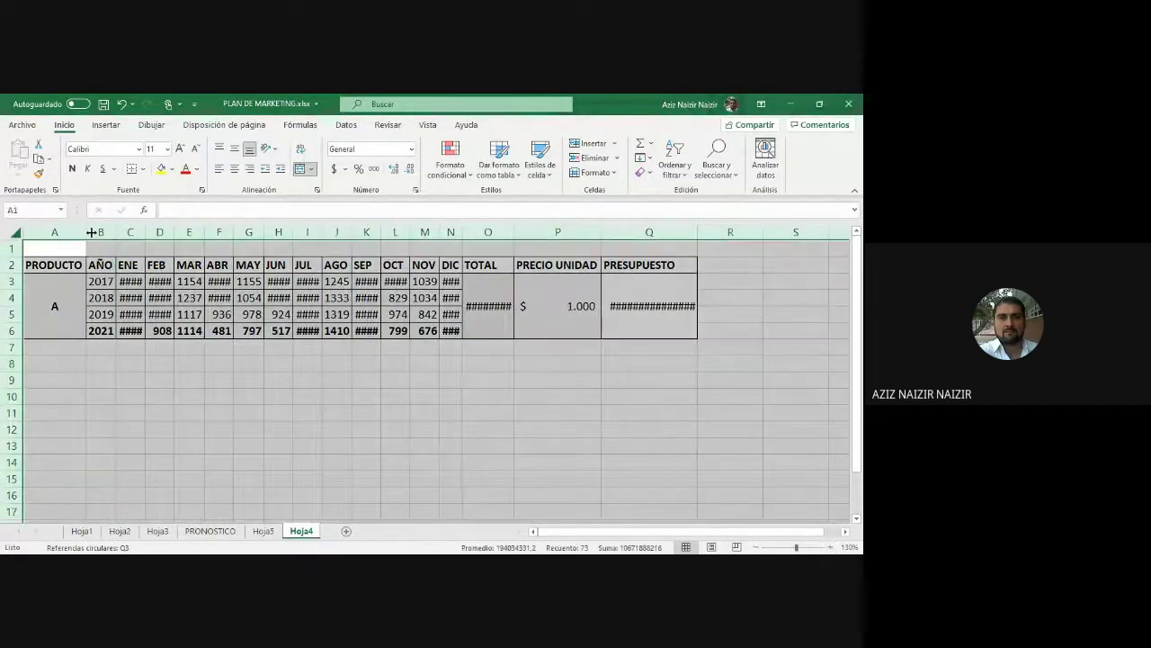
double_click(91, 232)
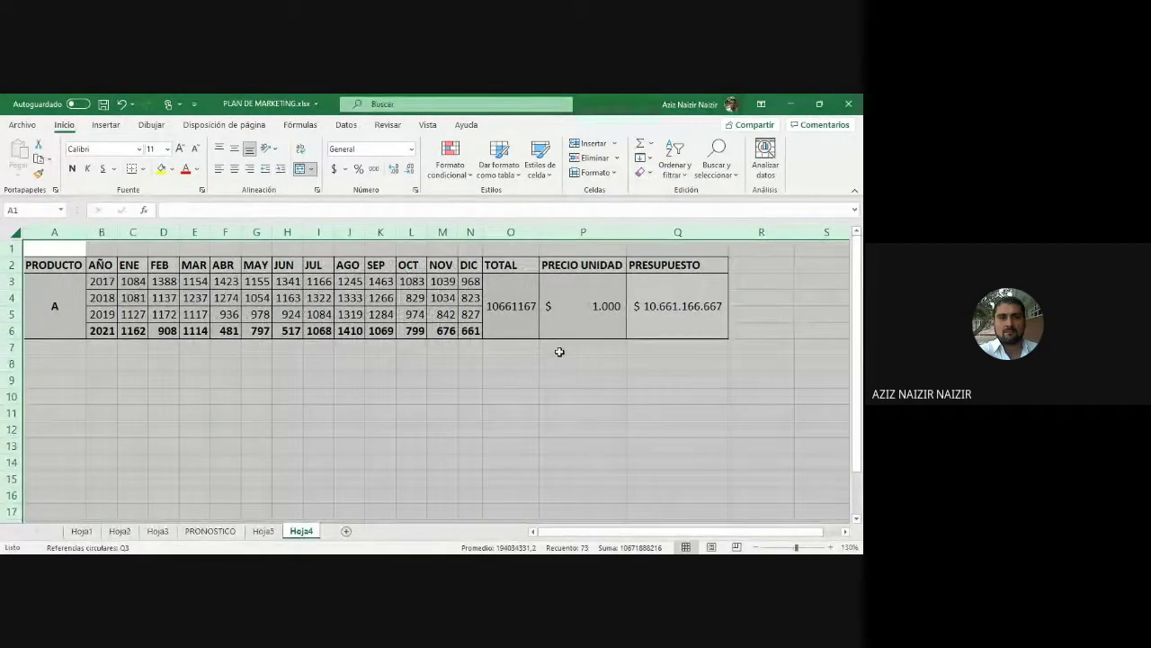
- Fill the AÑO column of product A's table, B2:B6, with yellow
left_click_drag(102, 269, 106, 324)
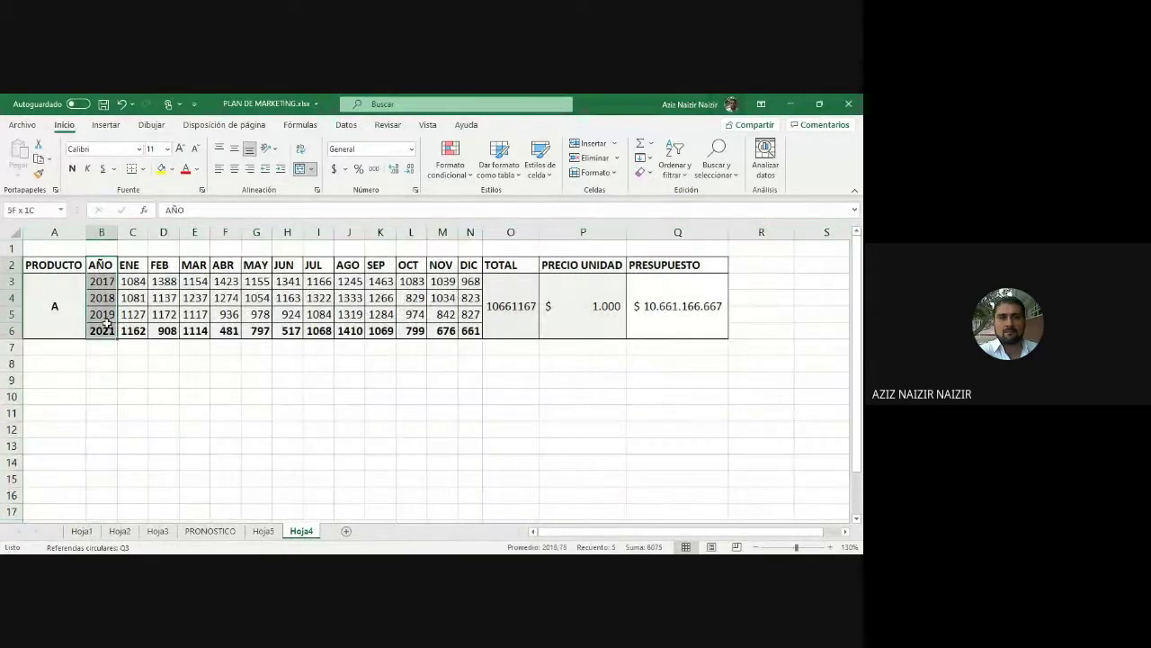
left_click(161, 168)
left_click(159, 366)
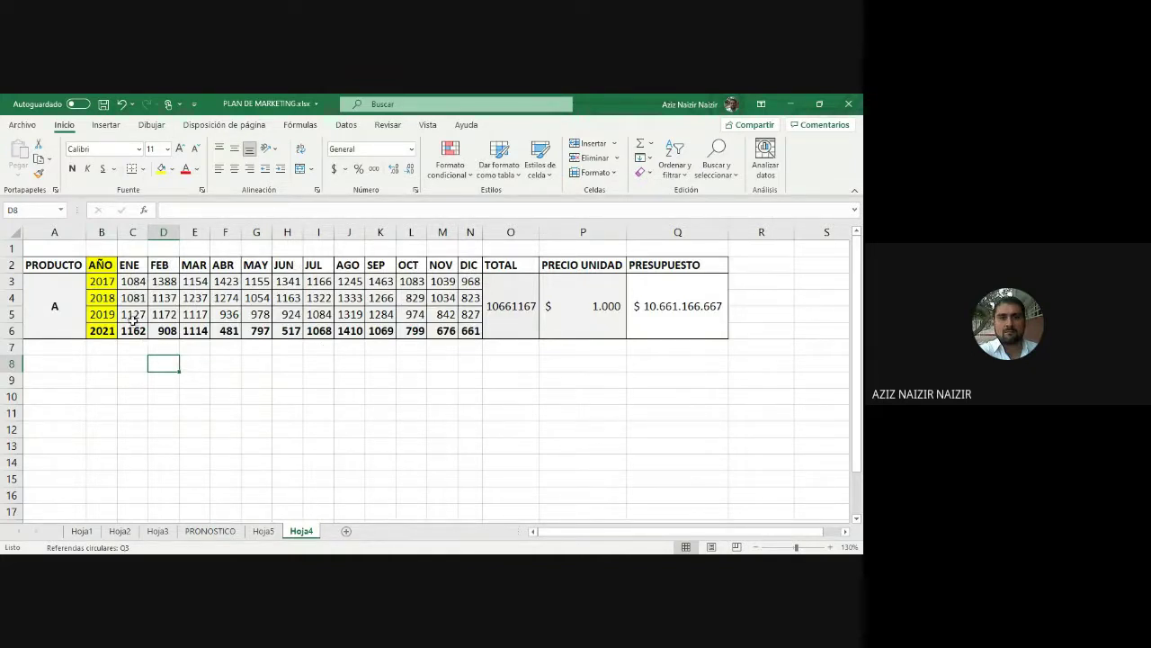
- Examine product A's monthly sales for 2017, 2018 and 2019 together with the 2021 forecast row and its TENDENCIA formula
left_click_drag(125, 283, 463, 283)
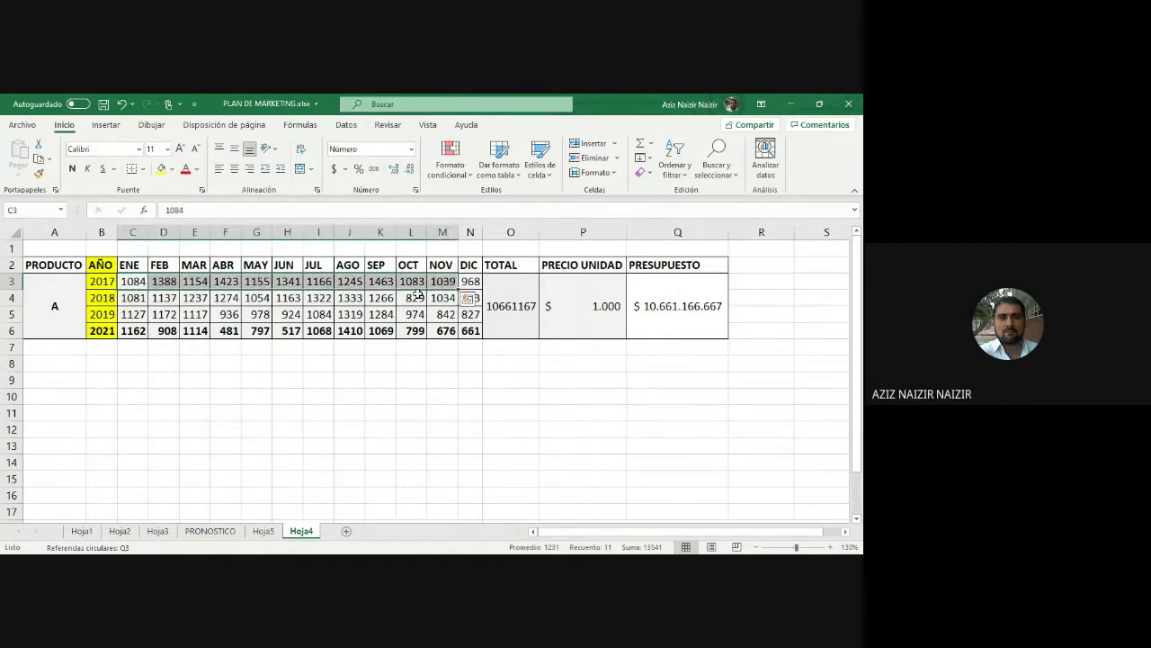
left_click_drag(133, 298, 470, 298)
left_click_drag(134, 318, 468, 317)
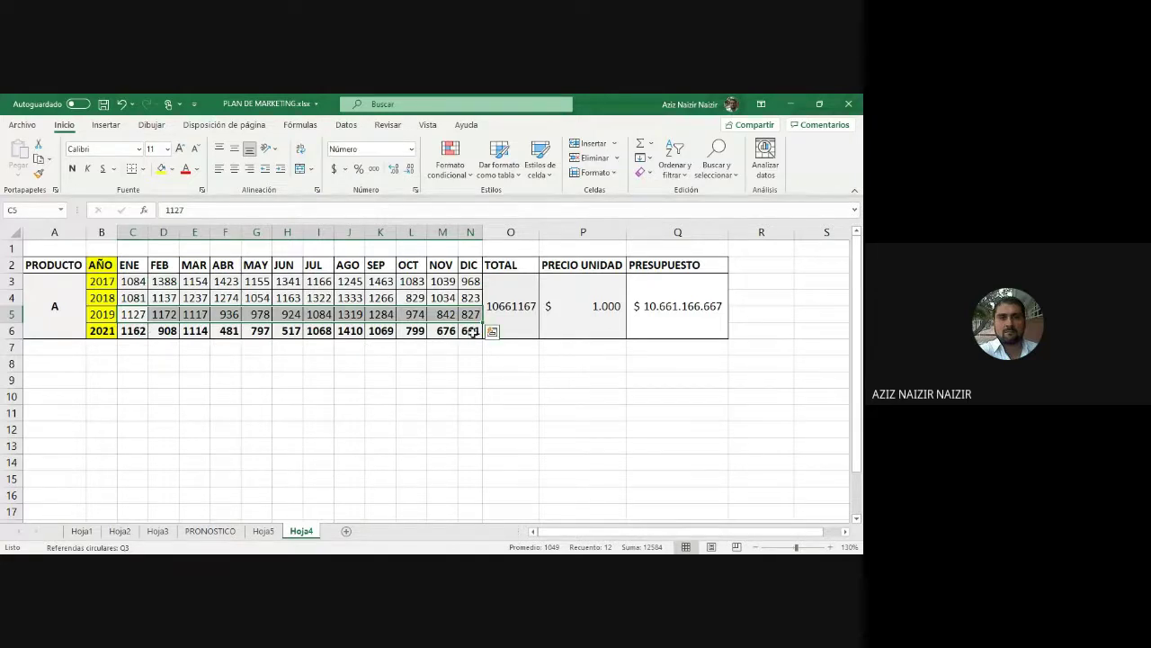
left_click_drag(125, 333, 475, 331)
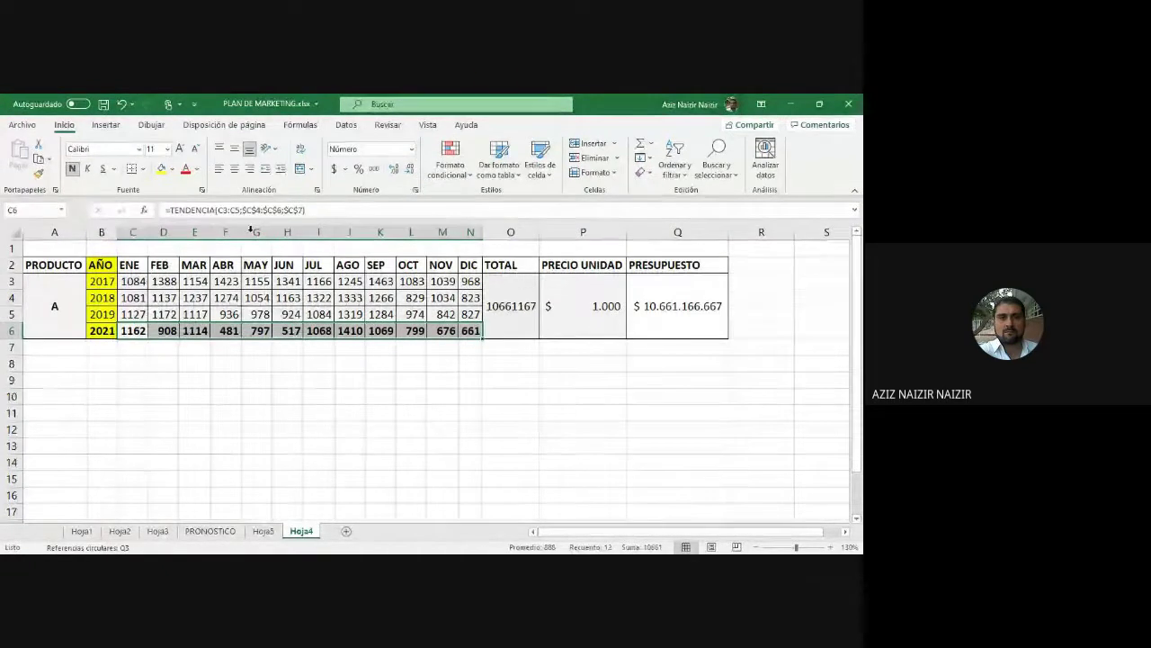
left_click_drag(130, 281, 135, 315)
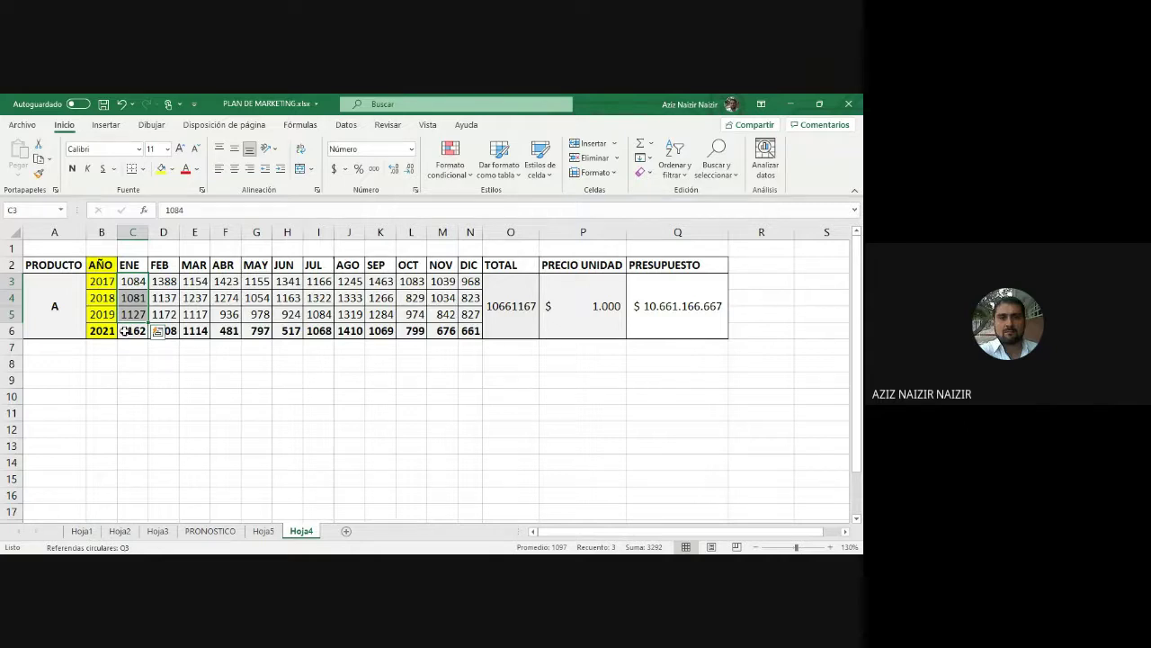
left_click_drag(130, 282, 473, 314)
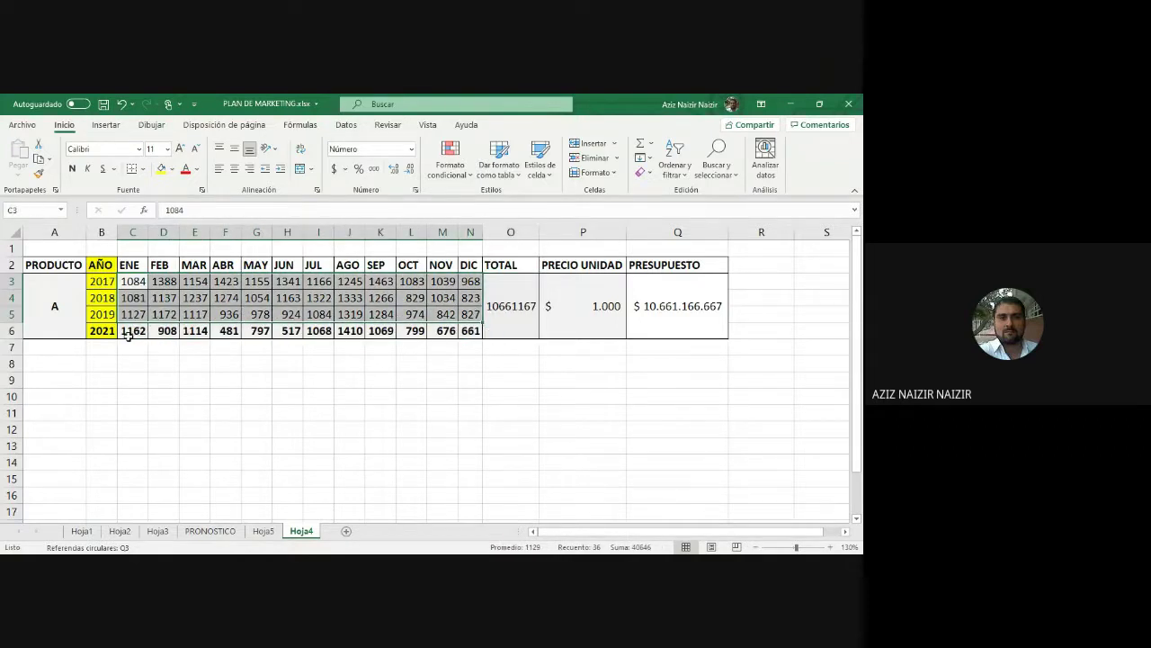
left_click(101, 314)
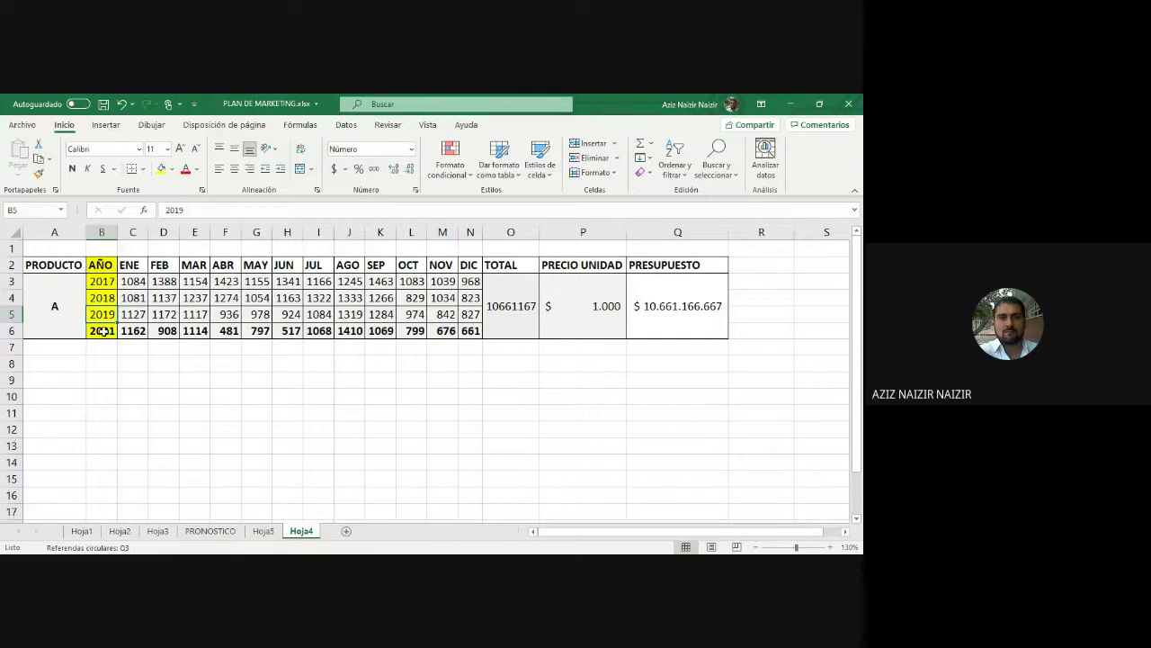
left_click(104, 282)
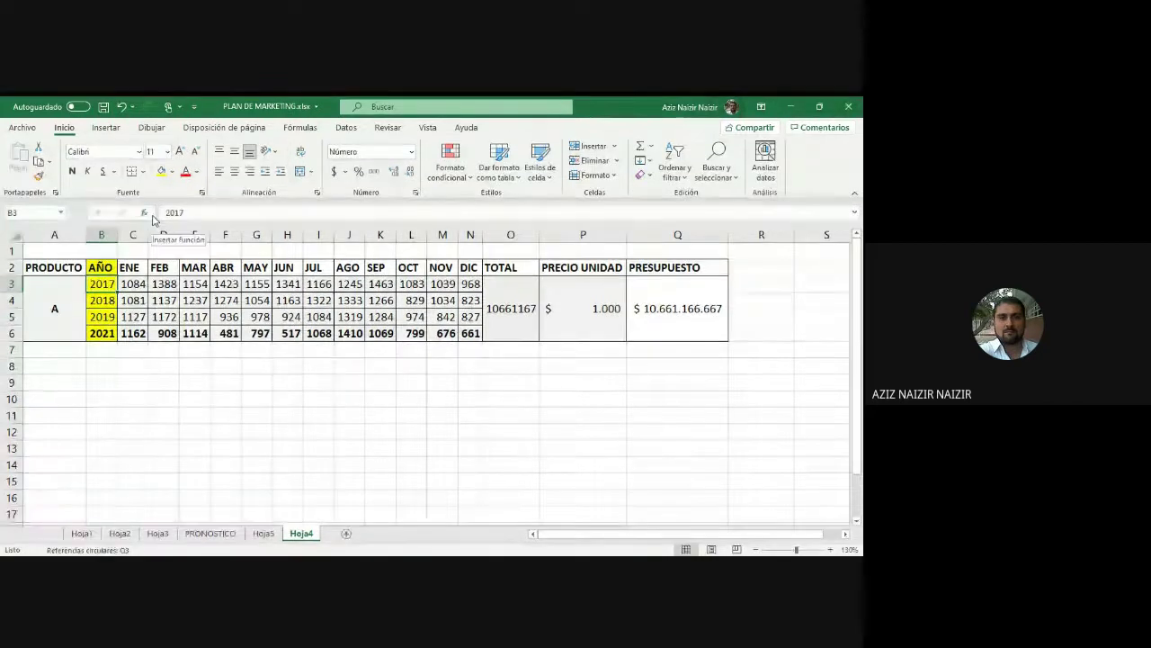
type("20108")
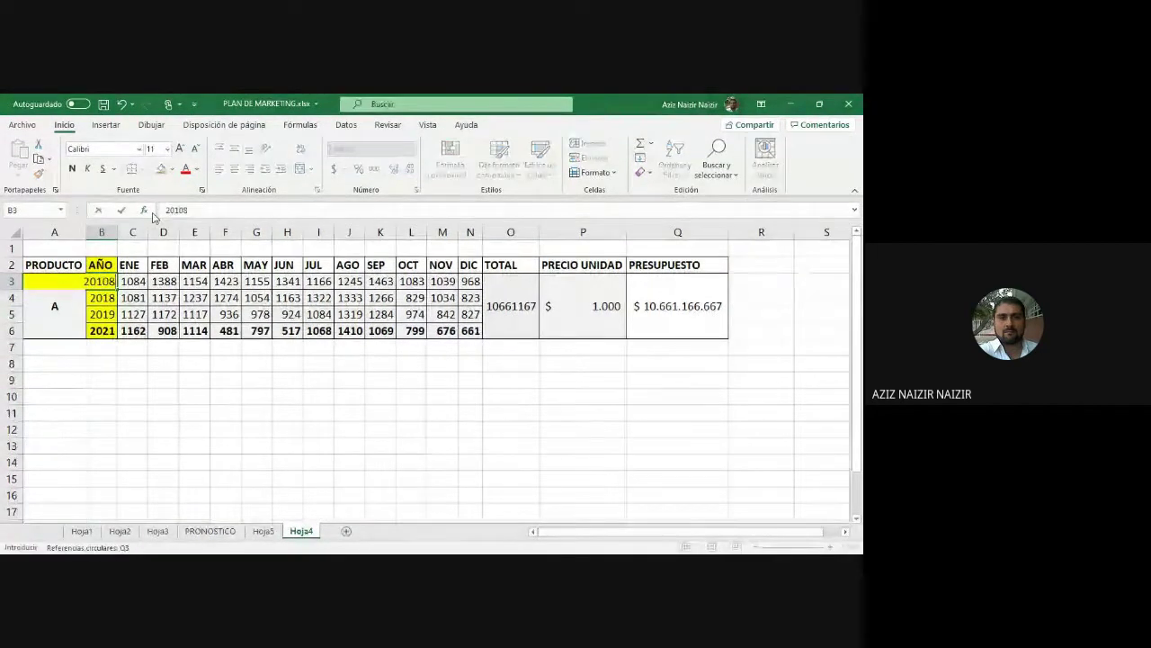
key("BackSpace")
key("BackSpace")
key("BackSpace")
key("BackSpace")
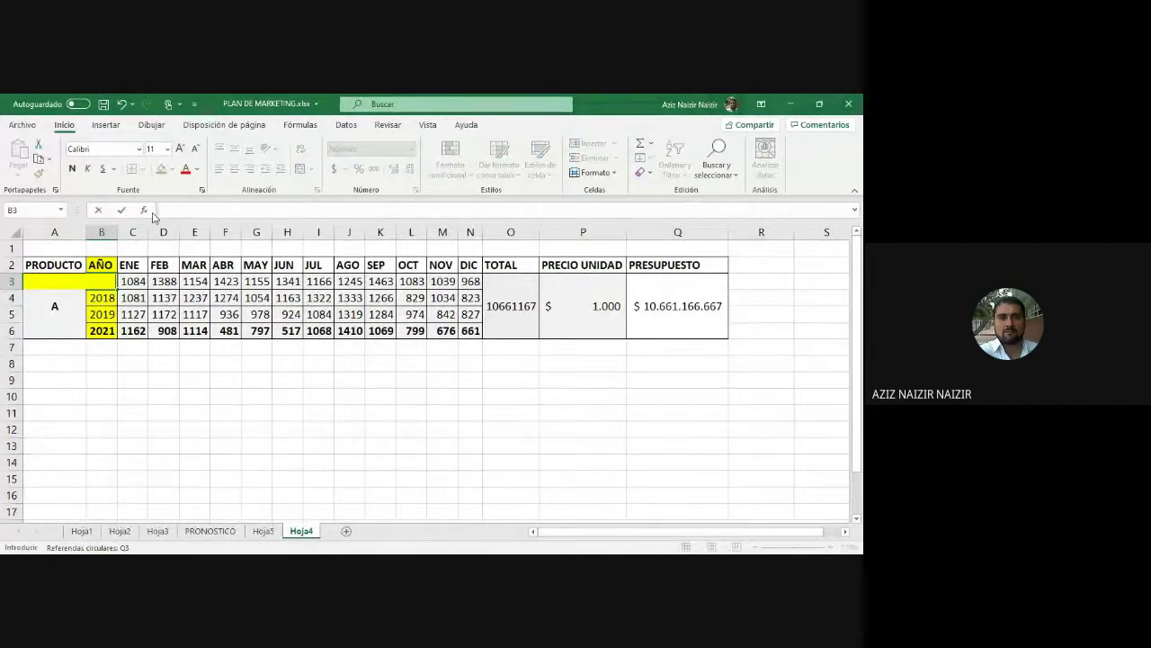
key("ctrl+z")
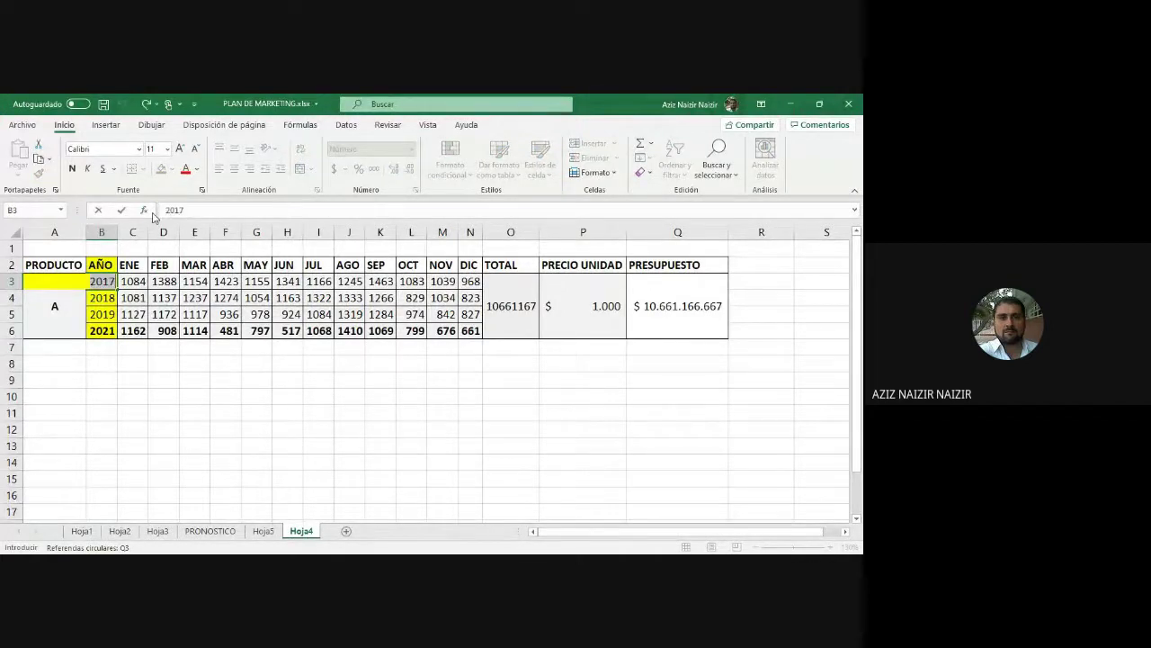
key("Return")
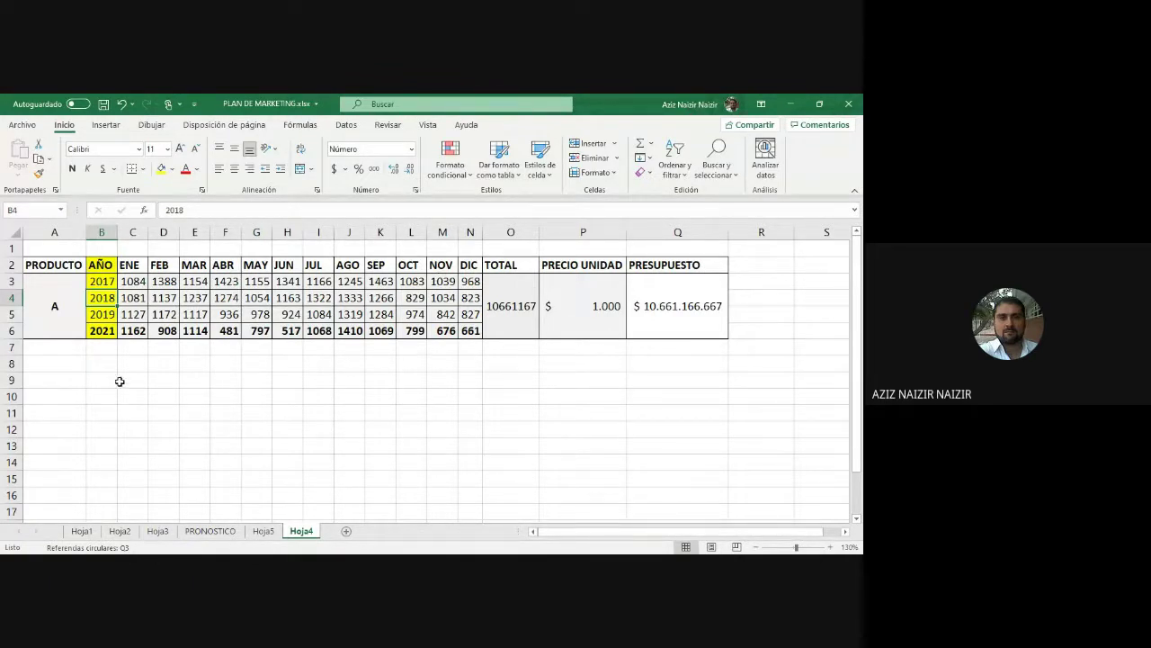
- Review the 2021 forecast row and remove the *1000 factor from the TOTAL formula in O3, leaving =SUMA(C6:N6)
left_click(135, 331)
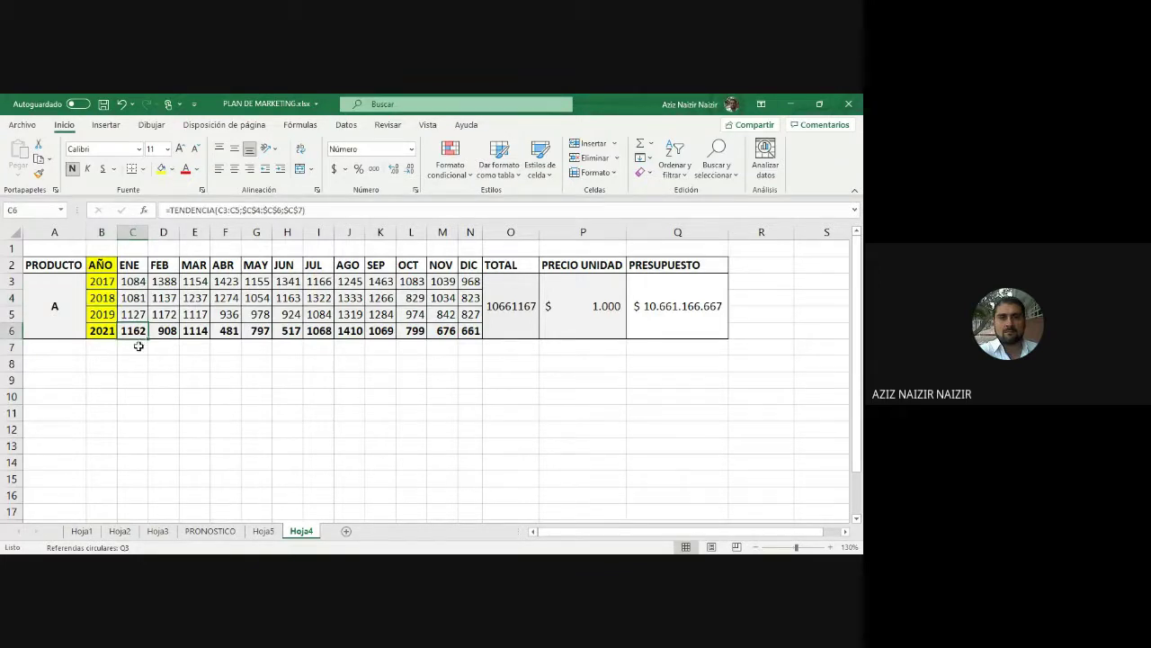
left_click_drag(96, 331, 464, 333)
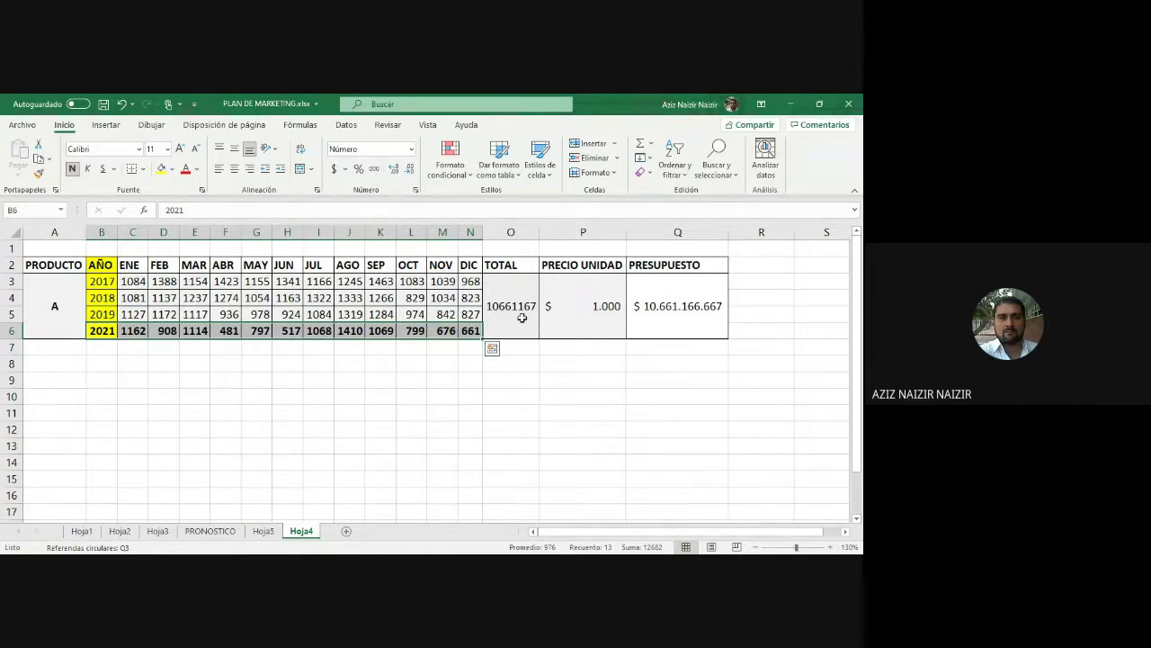
double_click(510, 319)
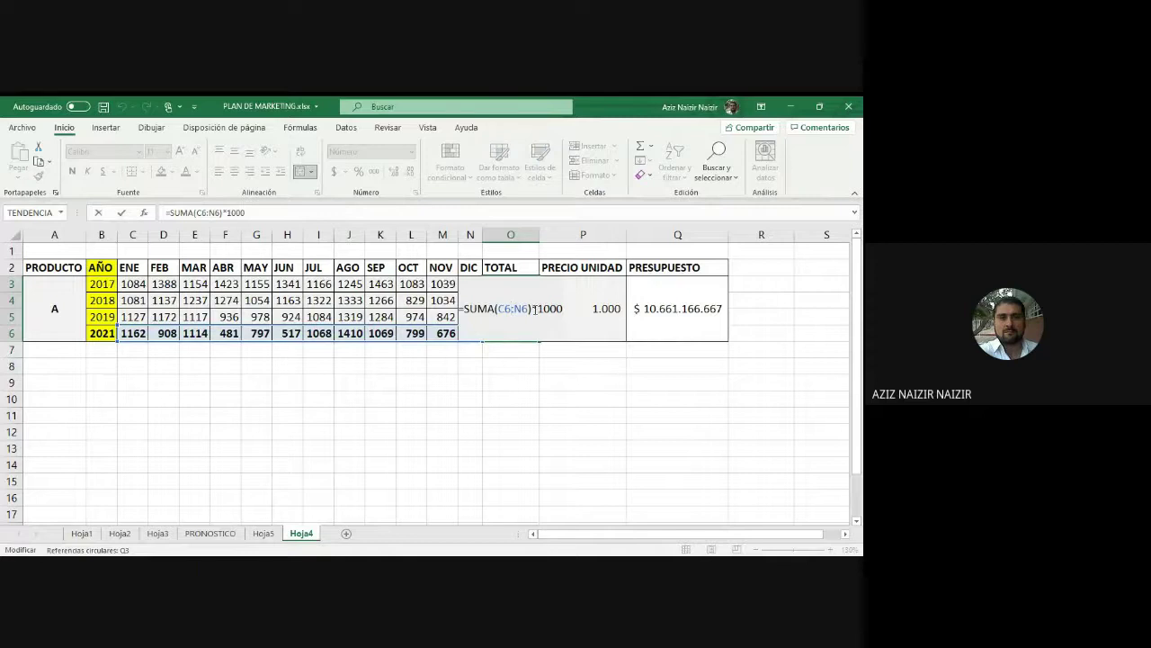
left_click_drag(535, 309, 566, 307)
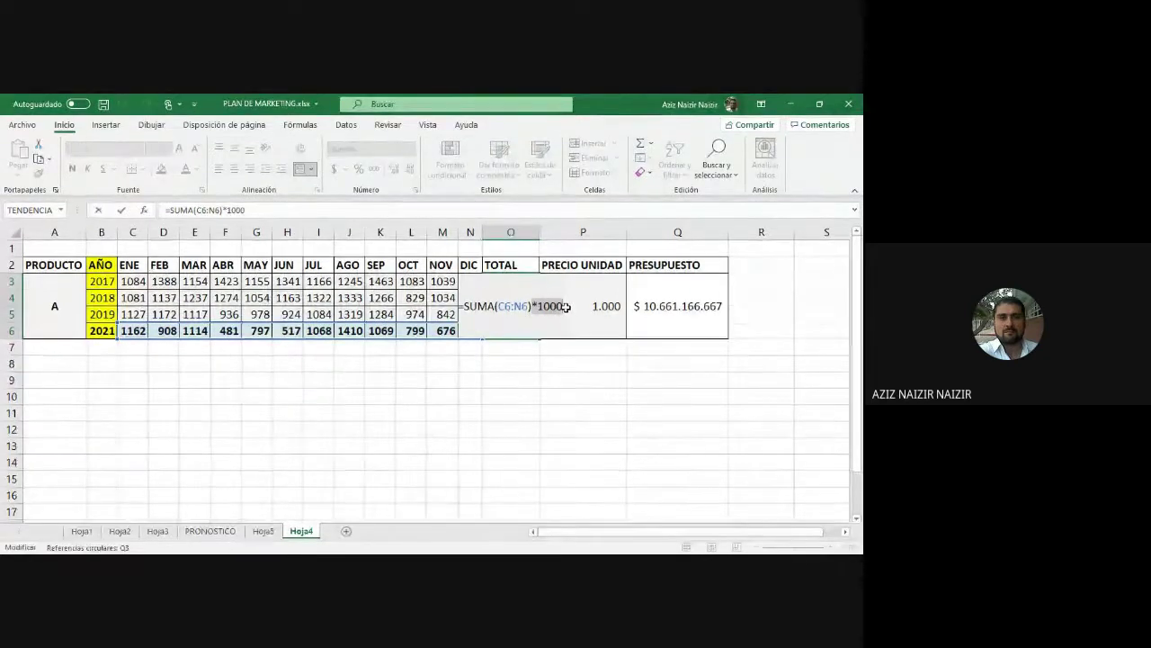
key("BackSpace")
key("Return")
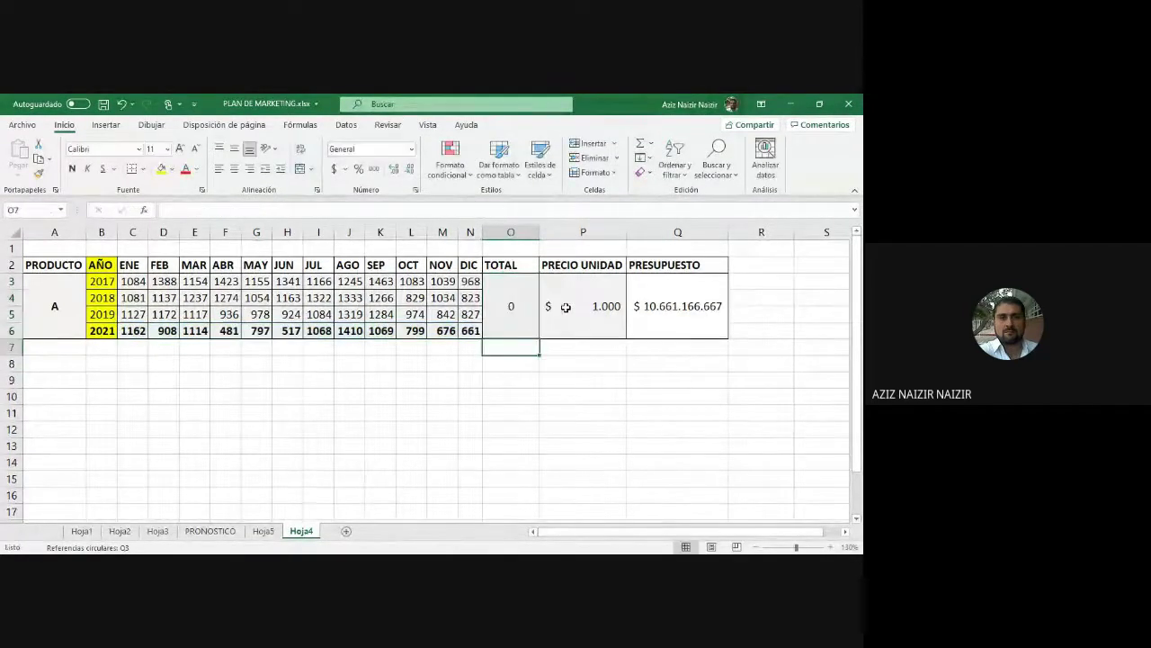
- Check the TOTAL formula in O3 and re-enter it as an AutoSum of the 2021 forecast months, C6:N6
double_click(537, 321)
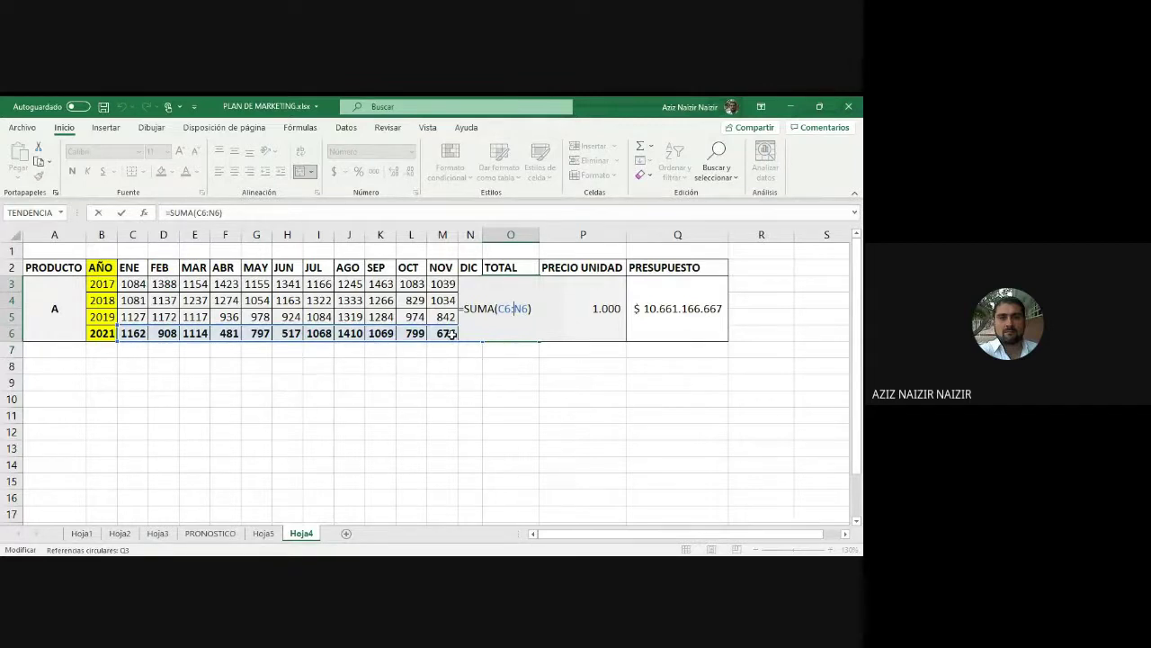
key("Return")
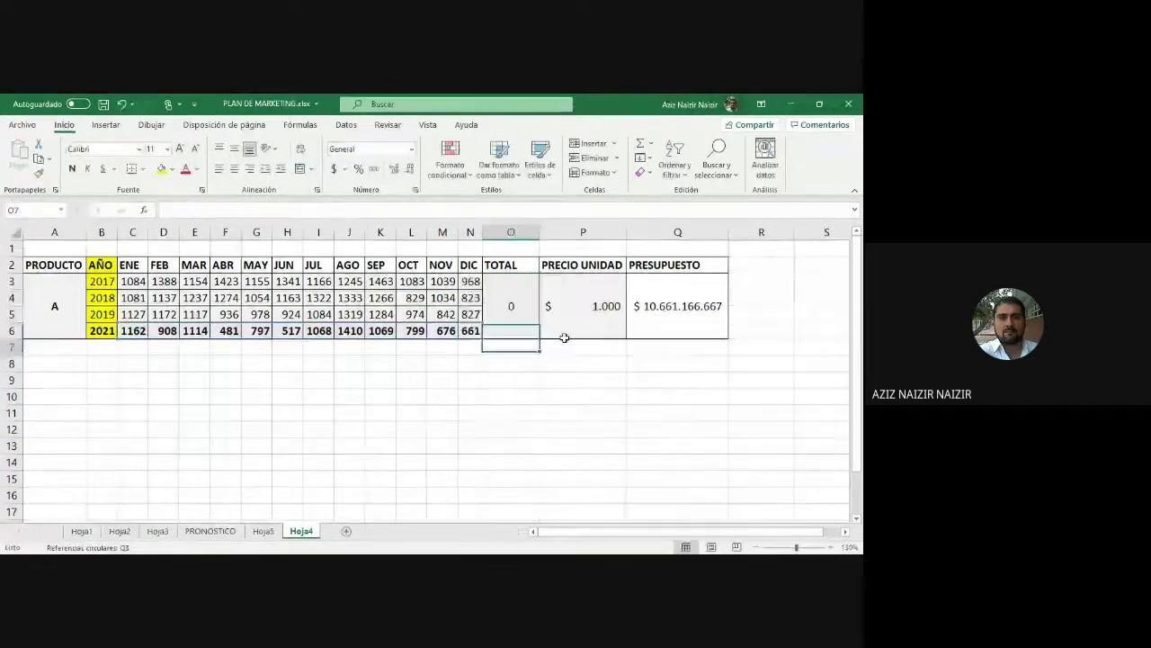
left_click(510, 304)
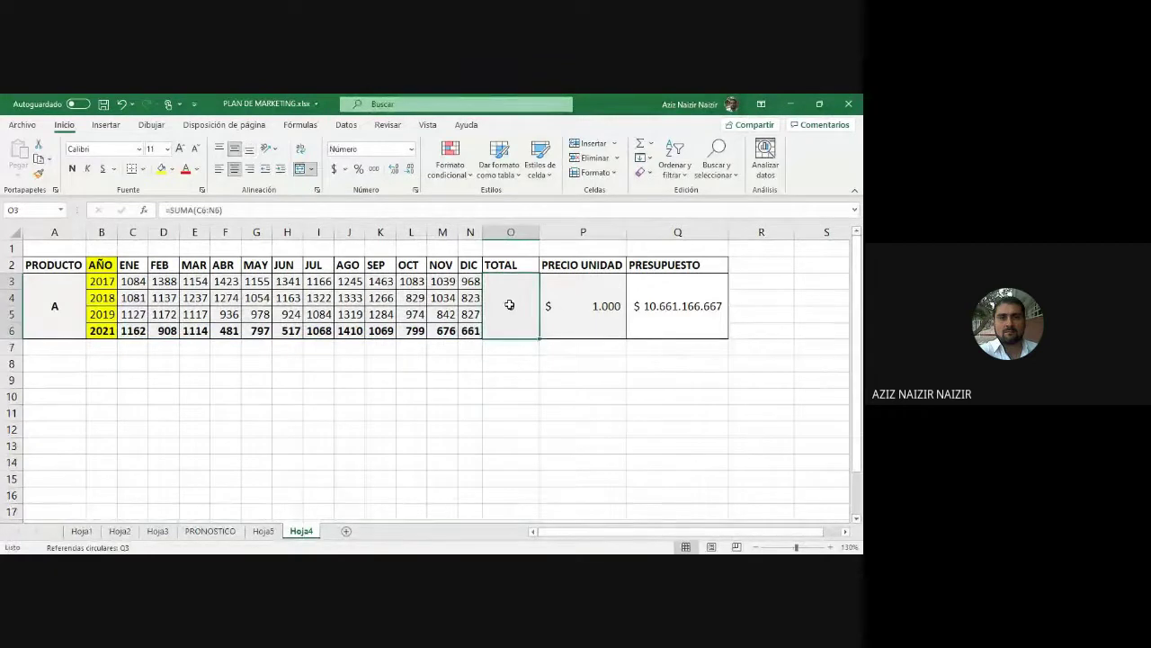
left_click(639, 144)
left_click_drag(135, 333, 467, 330)
key("Return")
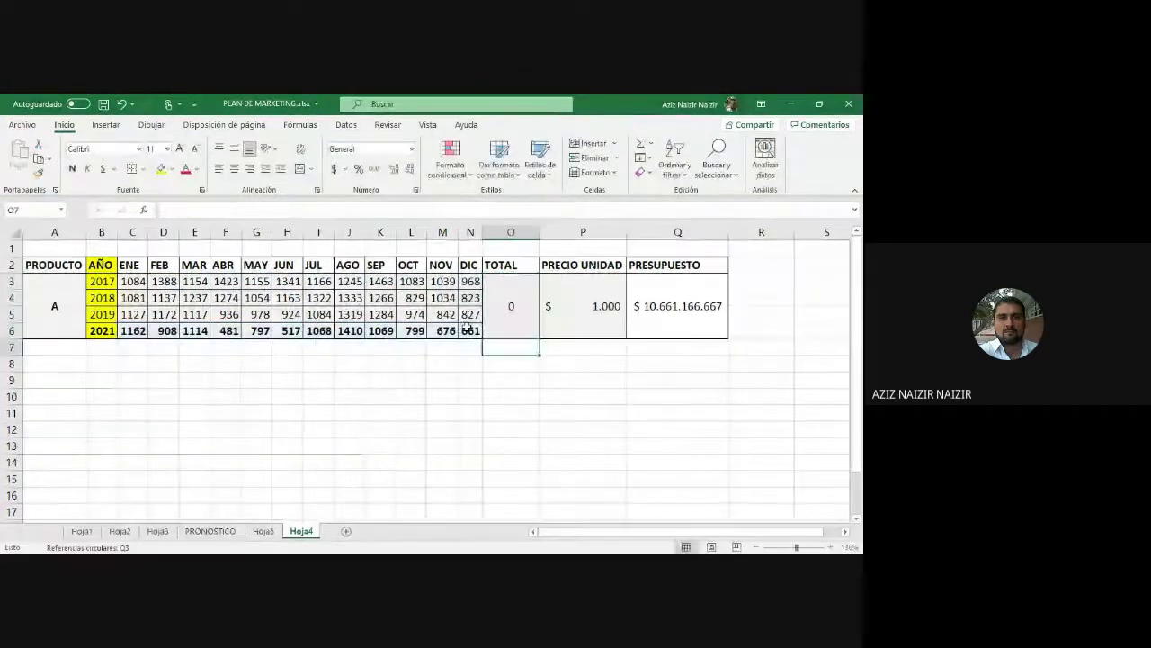
- Recheck the sum formula in O3 and unmerge the TOTAL cell into separate cells O3:O6
double_click(509, 306)
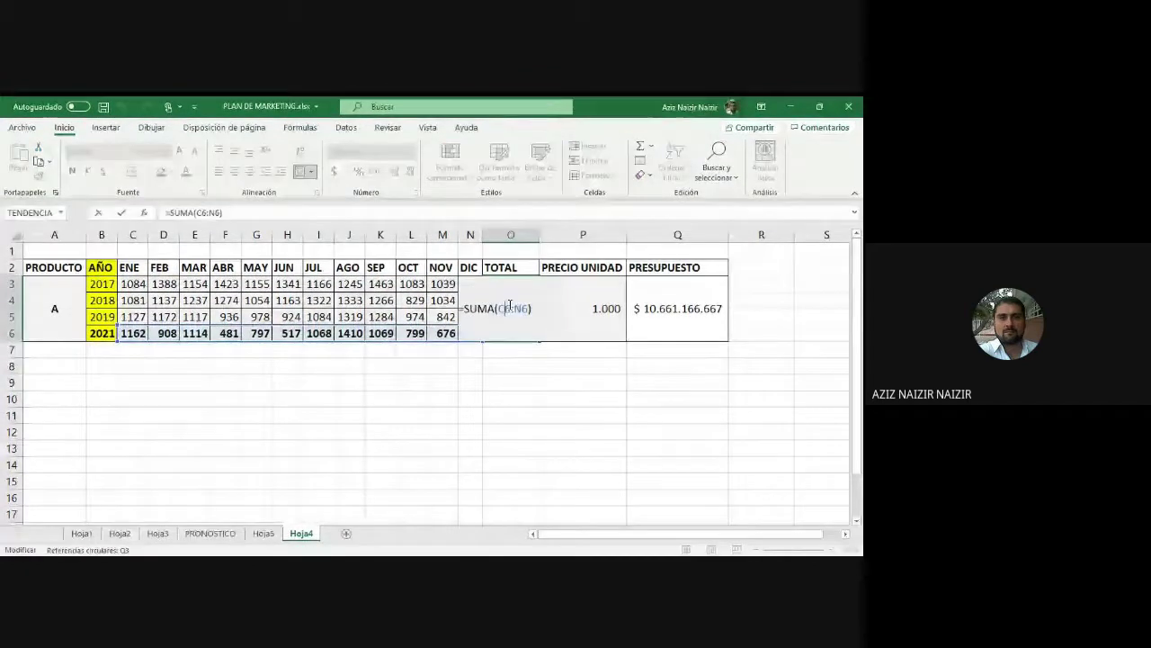
left_click(547, 375)
left_click(531, 310)
left_click(311, 168)
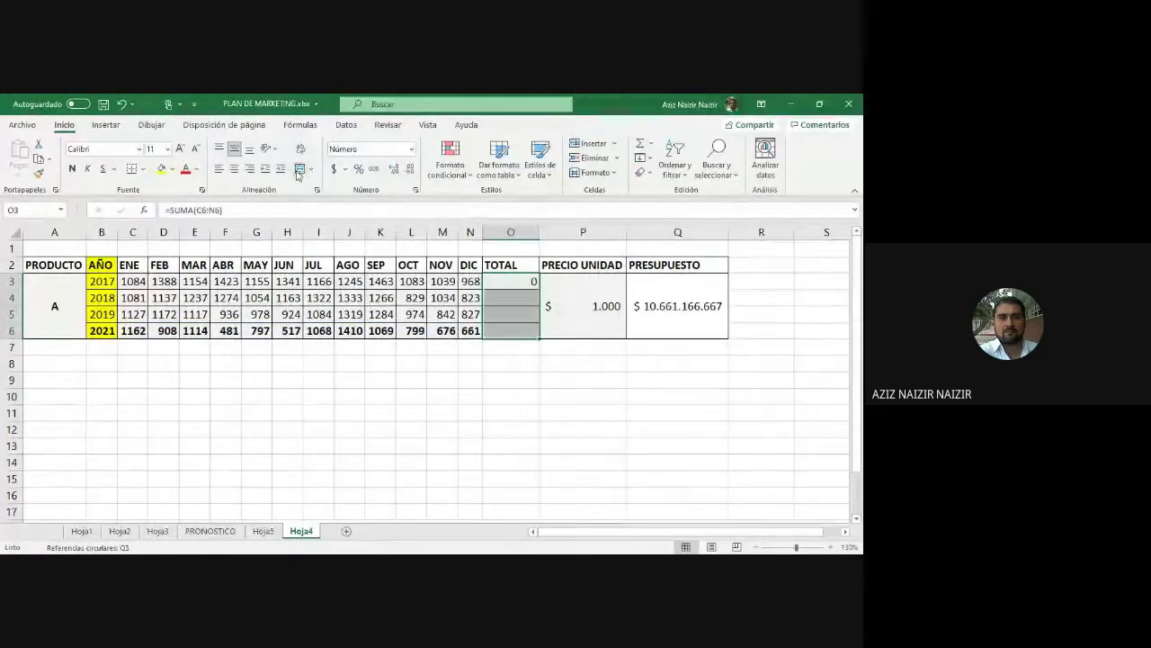
- Move the total formula from O3 down to O6 and re-enter it as an AutoSum of C6:N6
left_click(508, 283)
left_click_drag(519, 289, 518, 332)
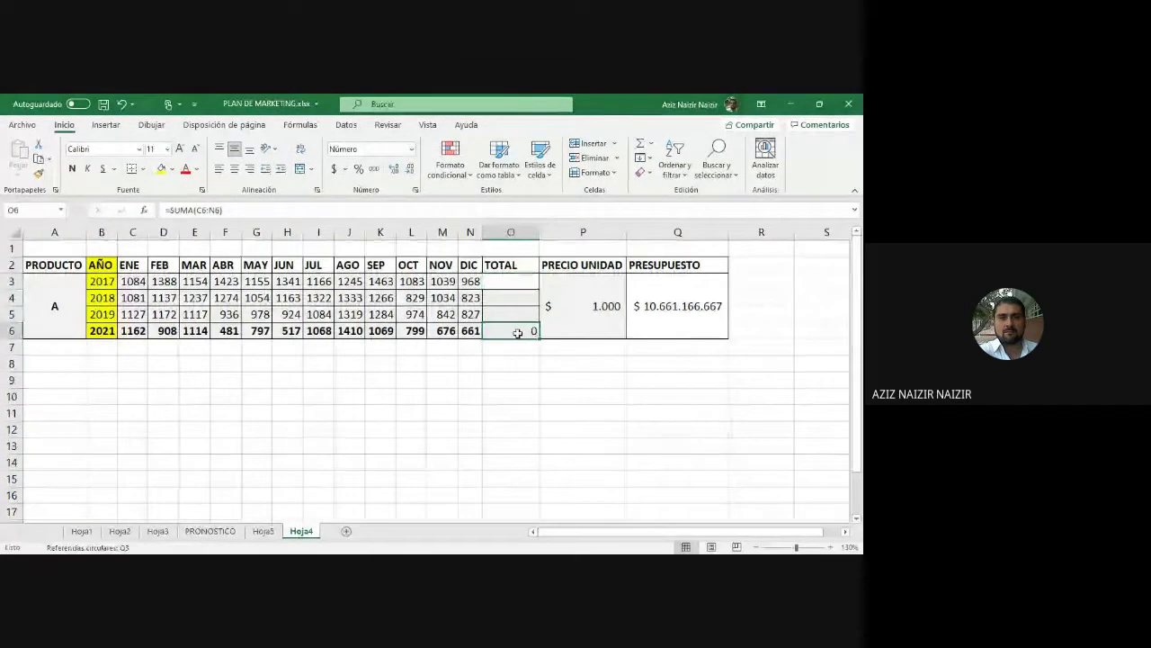
left_click(638, 146)
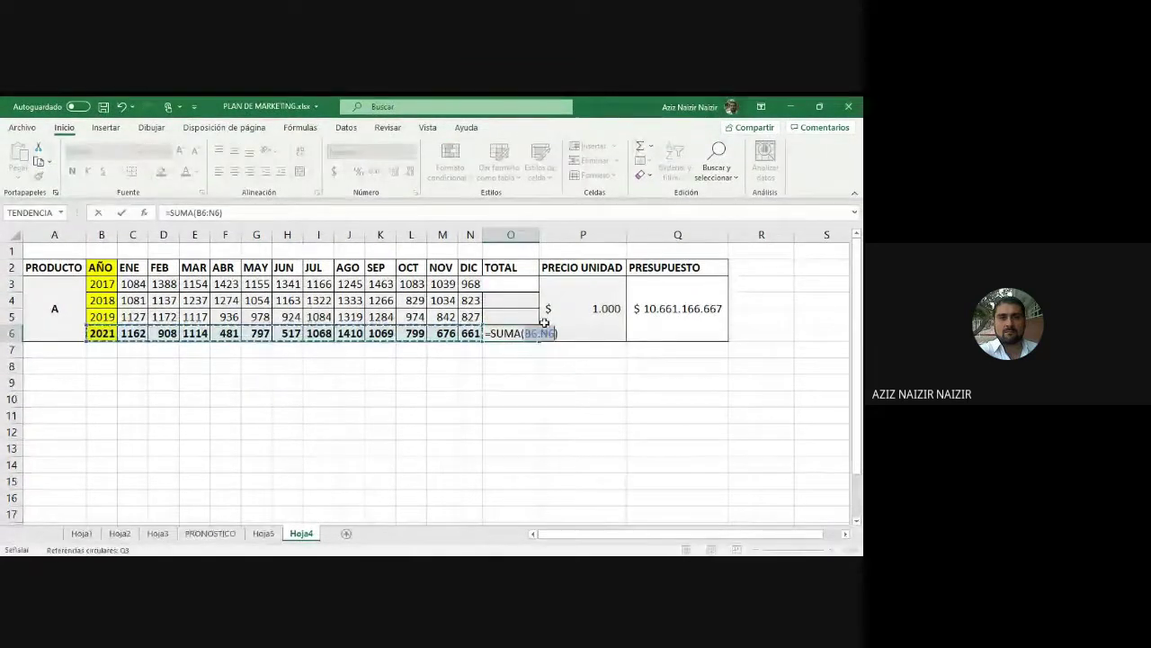
left_click_drag(86, 342, 113, 342)
key("Return")
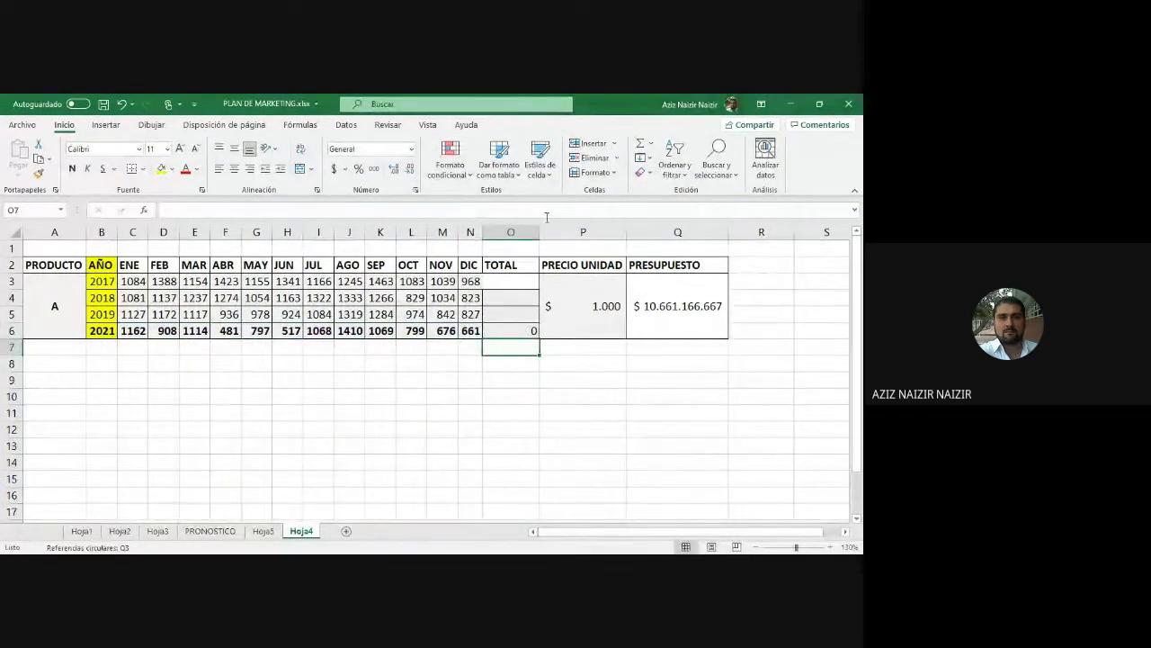
- Apply the thousands-separator format to O6 and rebuild its formula as an AutoSum of the 2021 months, C6:N6
left_click(527, 330)
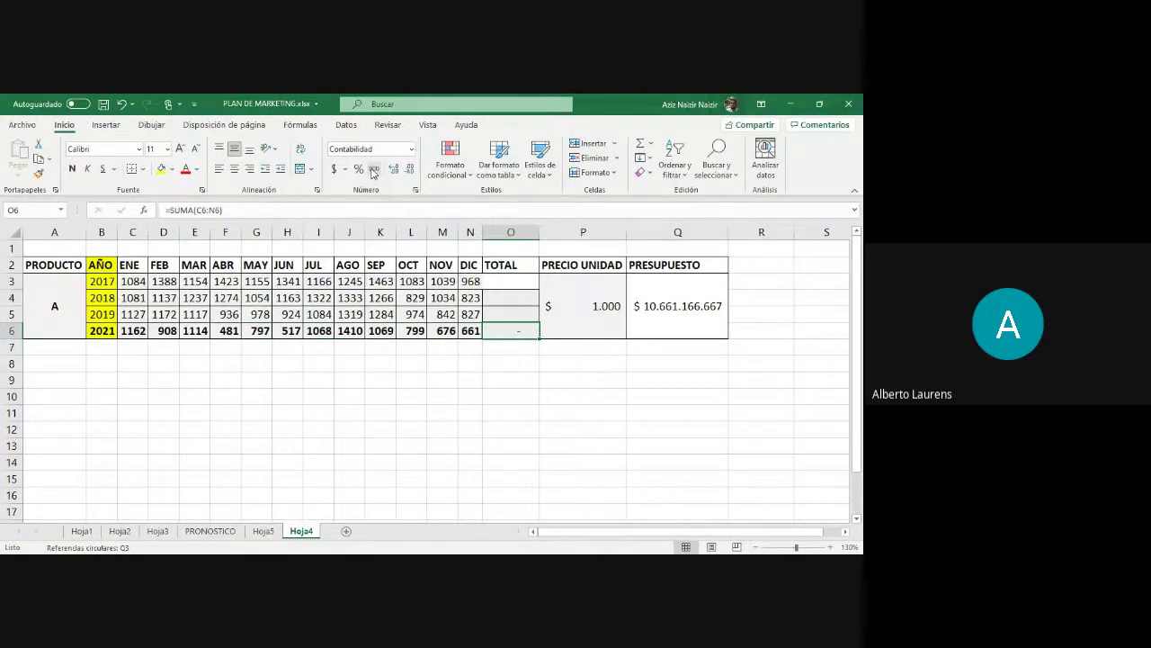
double_click(515, 331)
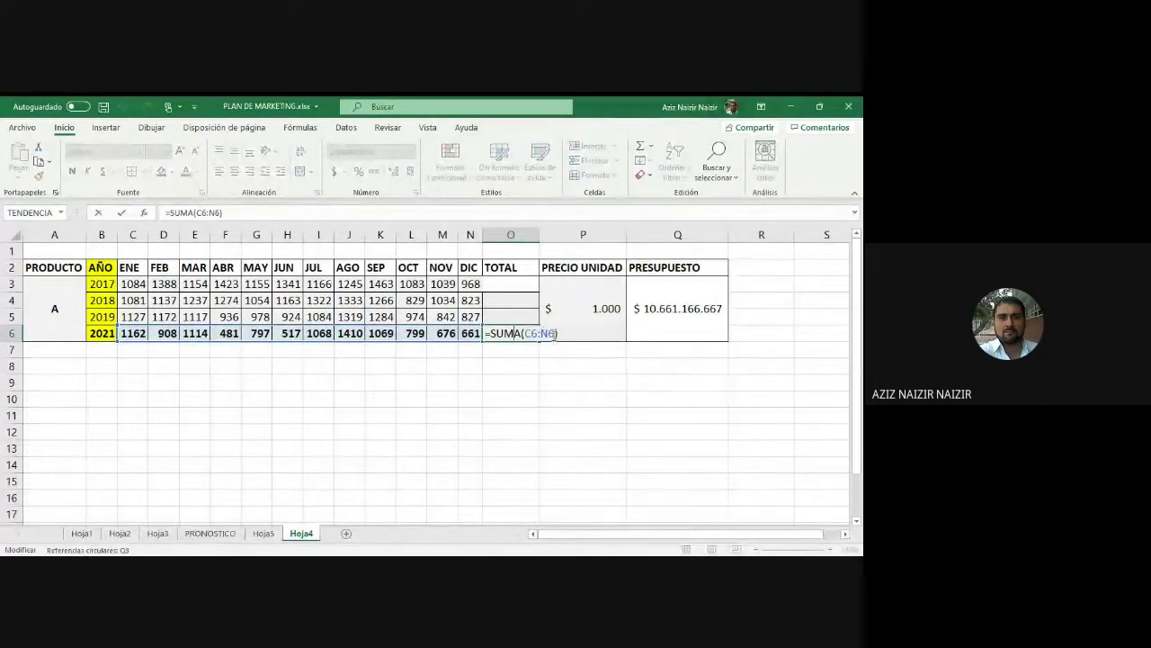
key("Return")
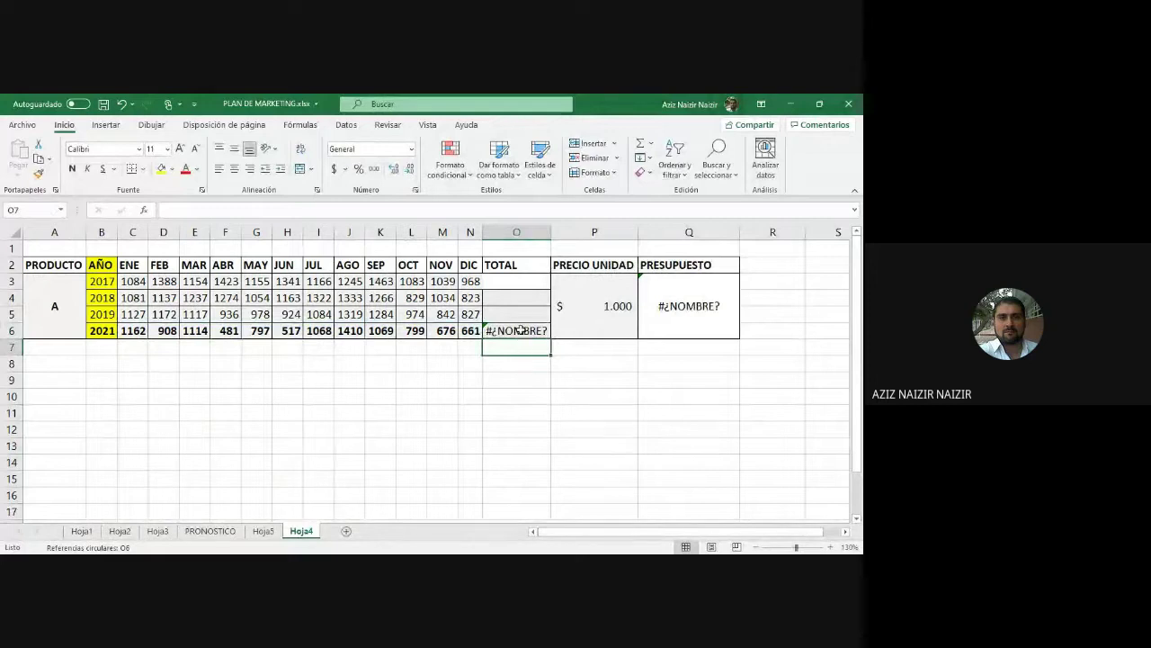
left_click(520, 331)
left_click(641, 143)
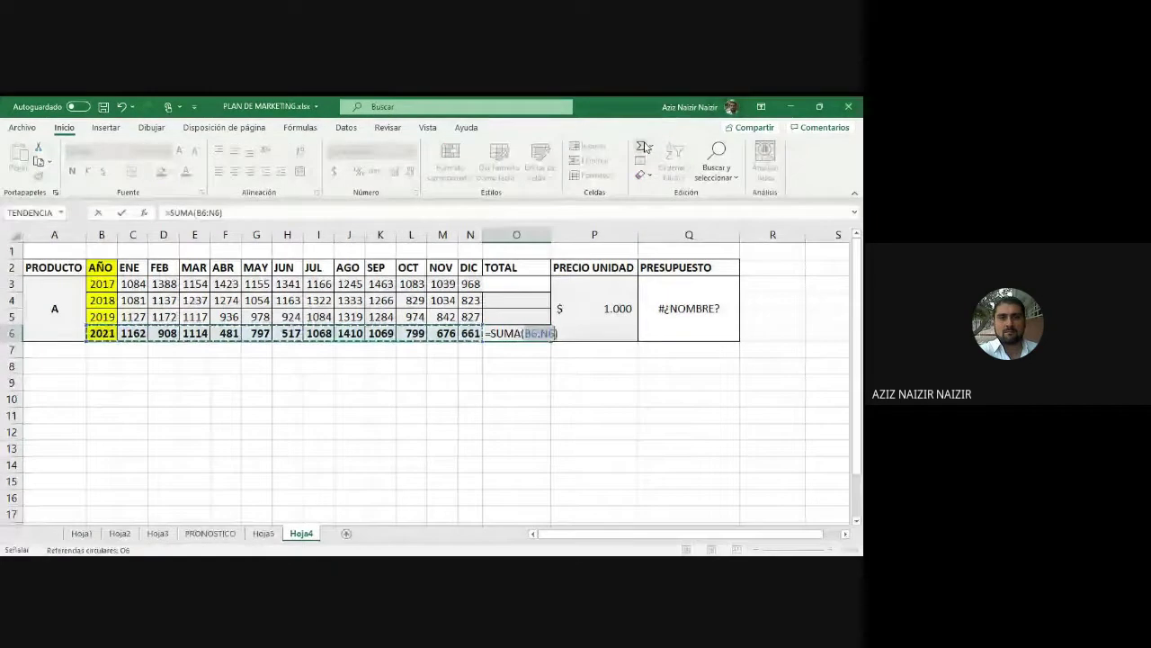
left_click_drag(88, 340, 122, 344)
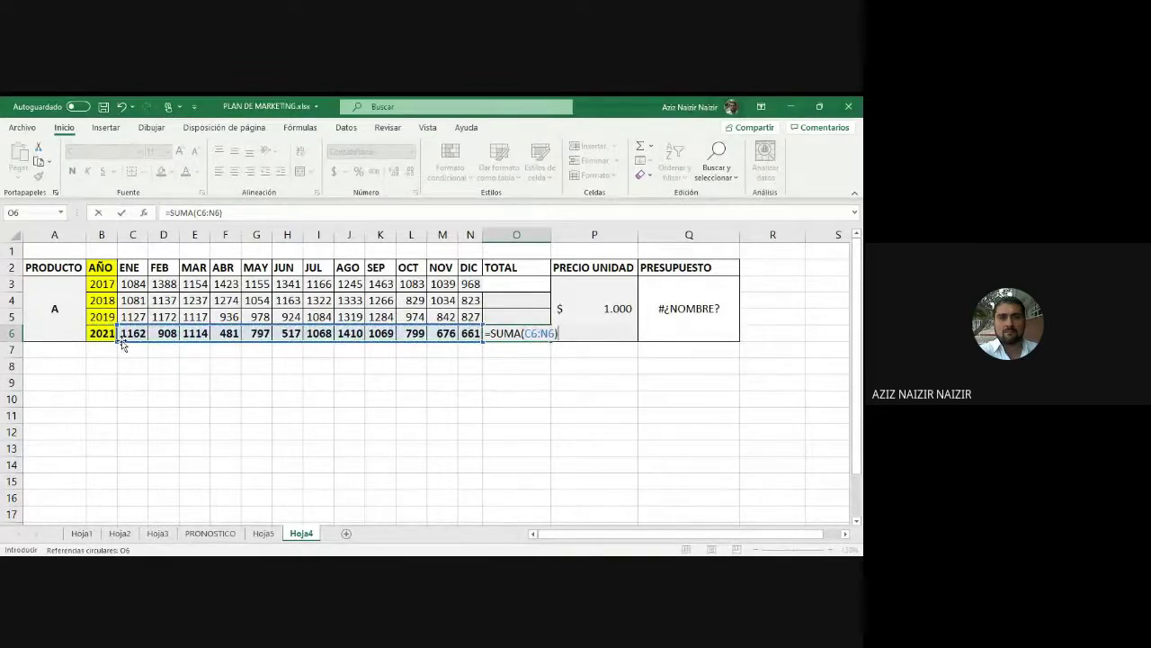
key("Return")
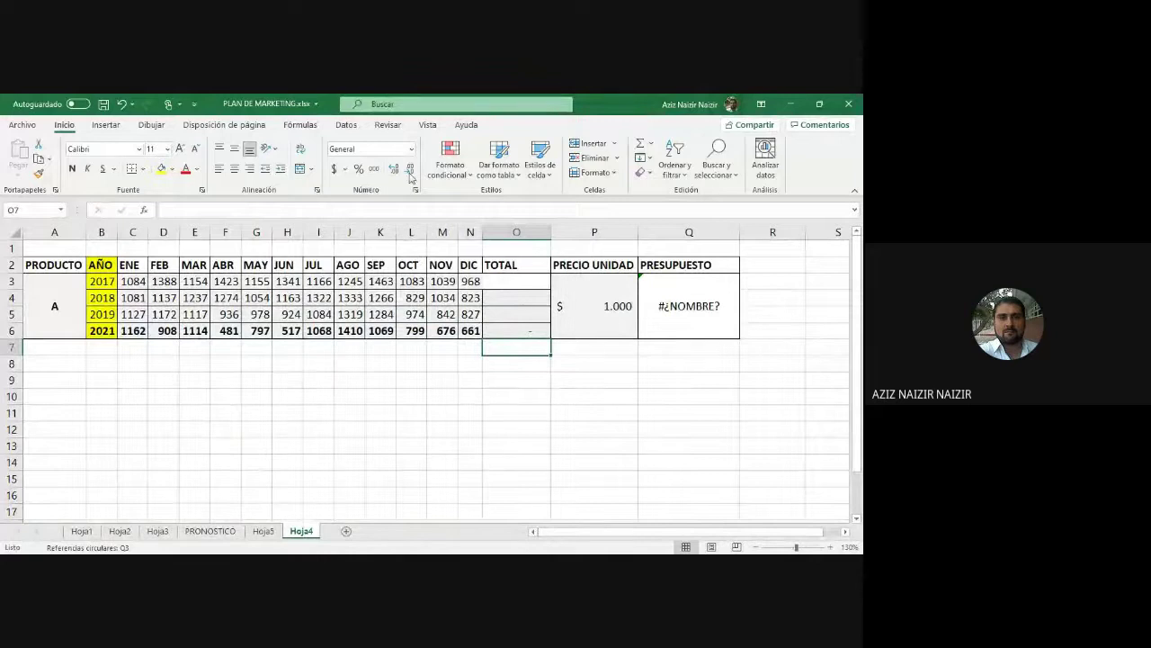
- Format the 2021 total in O6 as Número with 0 decimal places
right_click(508, 329)
key("Escape")
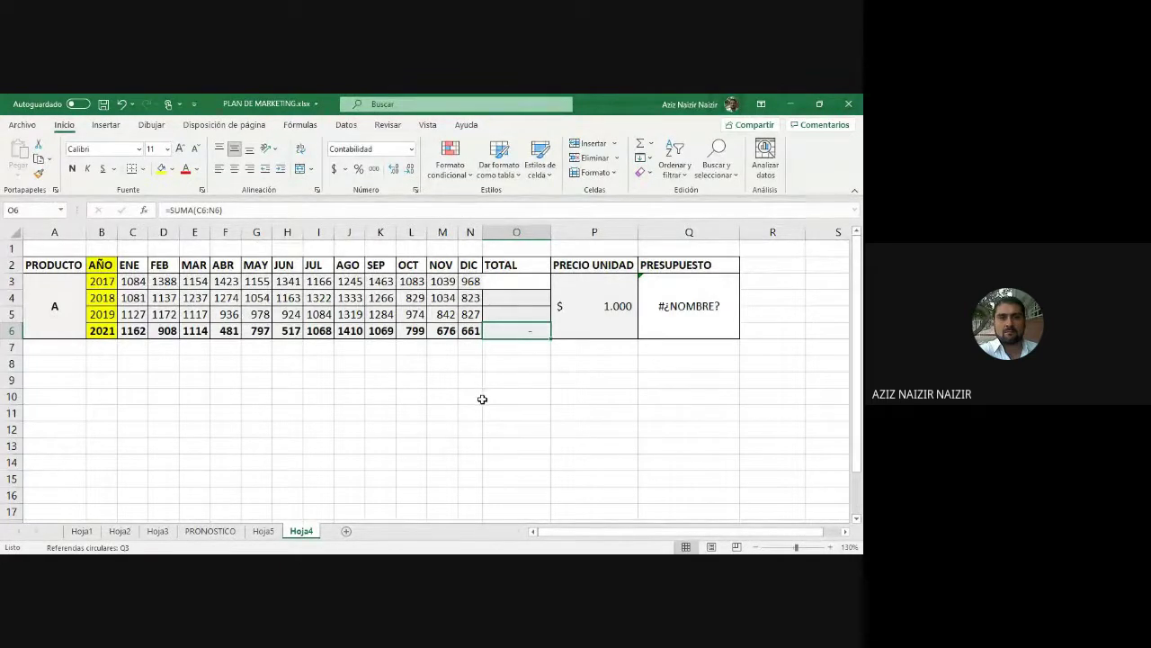
key("ctrl+1")
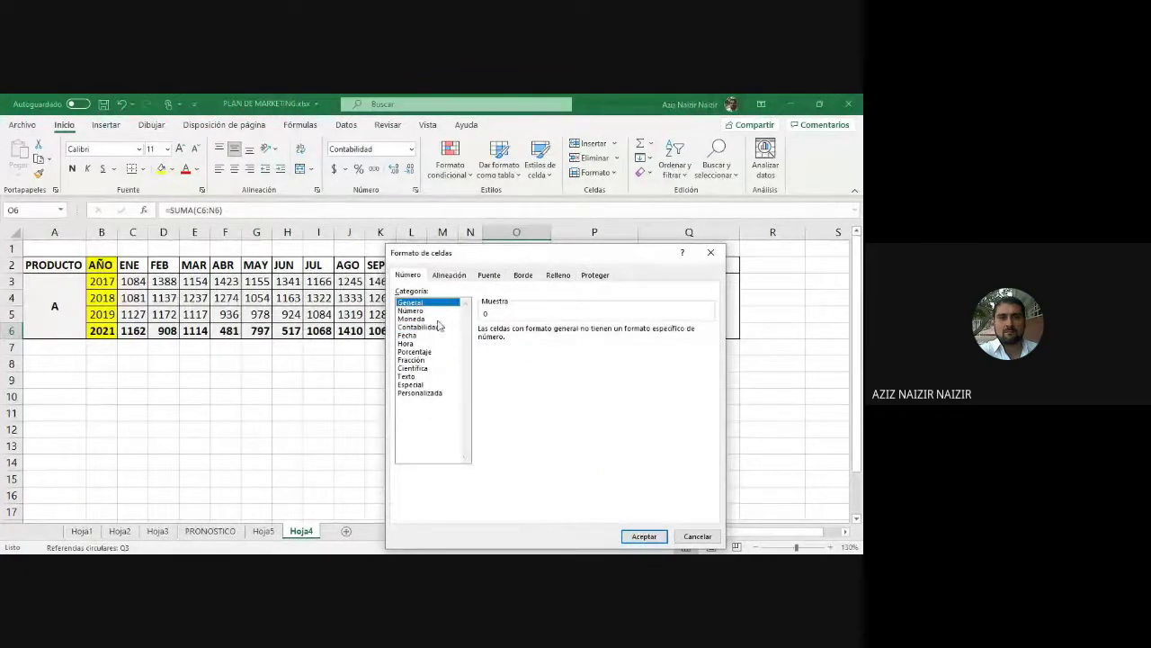
left_click(427, 311)
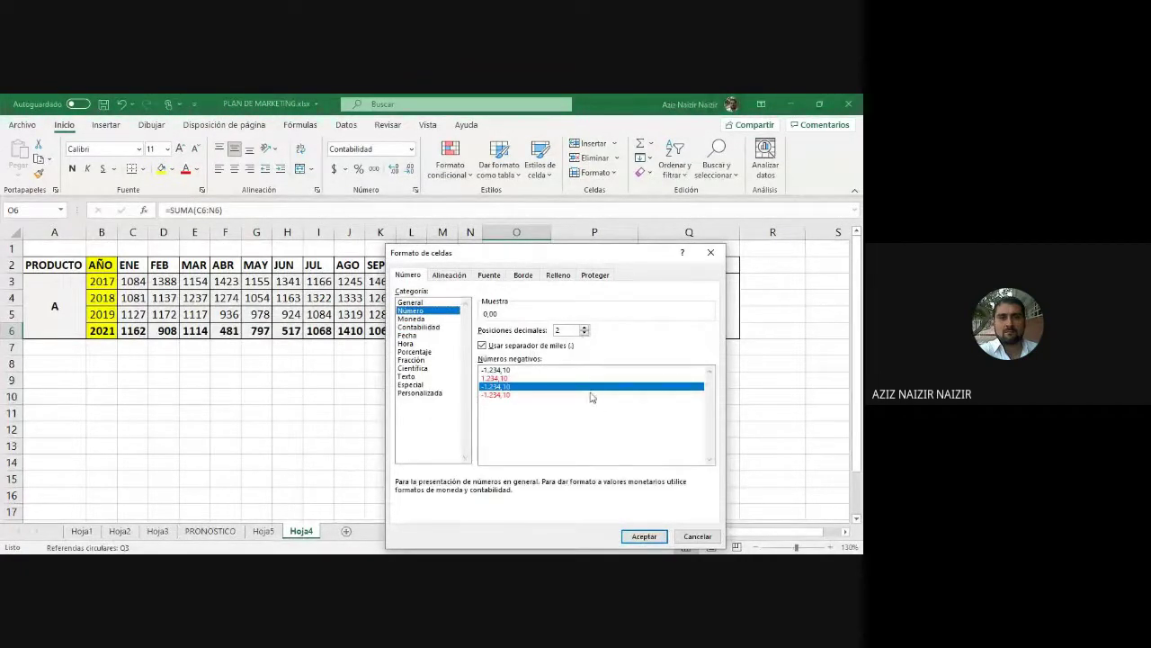
left_click(584, 333)
left_click(584, 333)
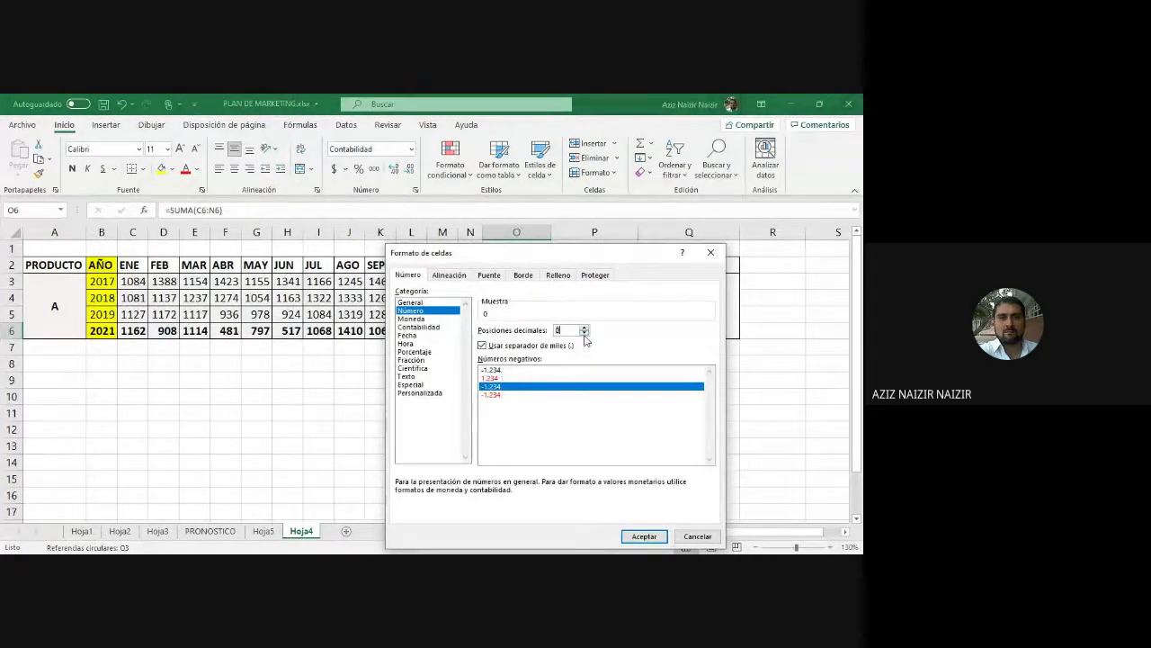
left_click(644, 536)
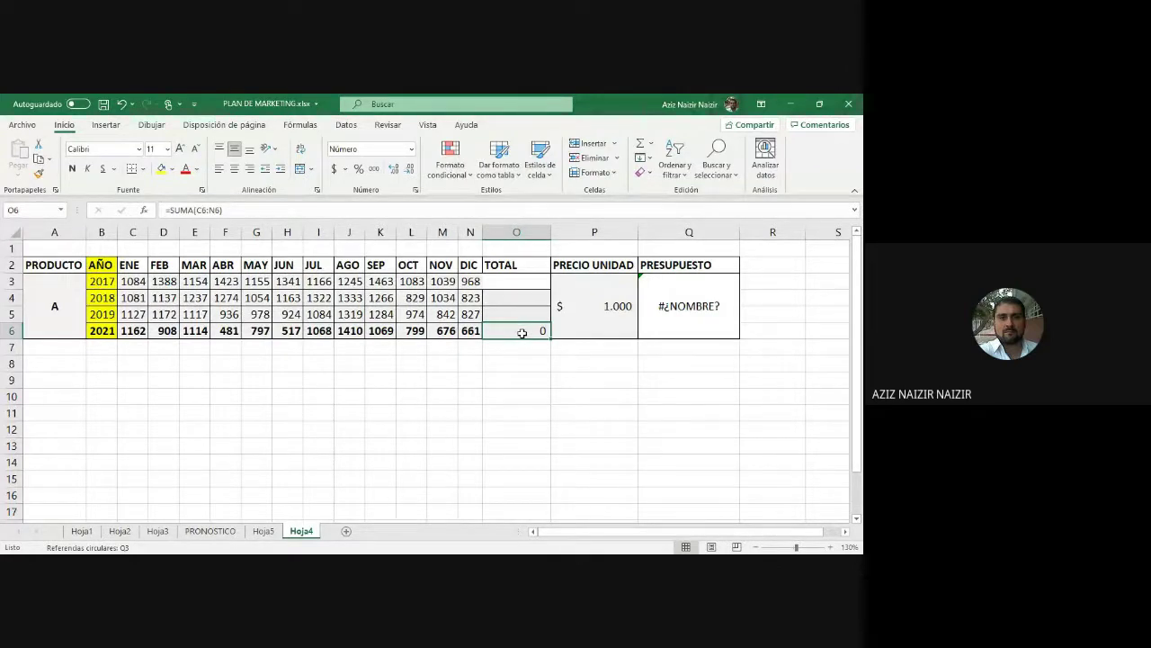
- Multiply the sum formula in O6 by 1000 by appending *1000 to =SUMA(C6:N6)
left_click(237, 210)
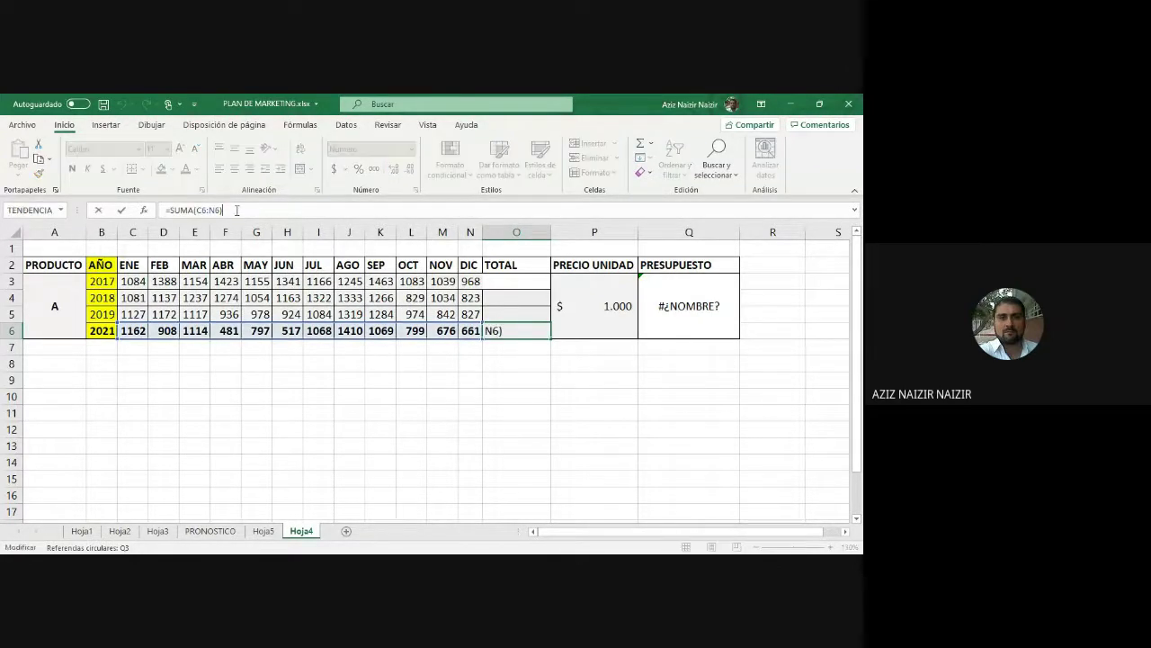
type("*1000")
key("Return")
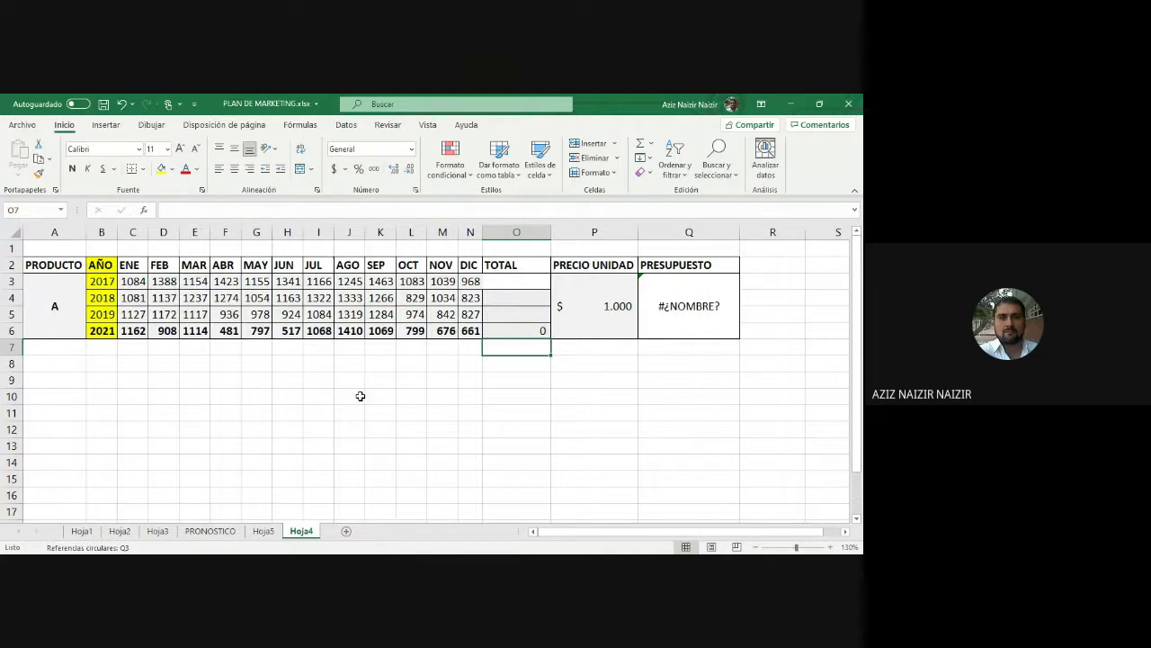
- Undo the TOTAL edits back to the merged O3:O6 cell with =SUMA(C6:N6)*1000 and review the 2017–2019 sales and that formula
key("ctrl+z")
key("ctrl+z")
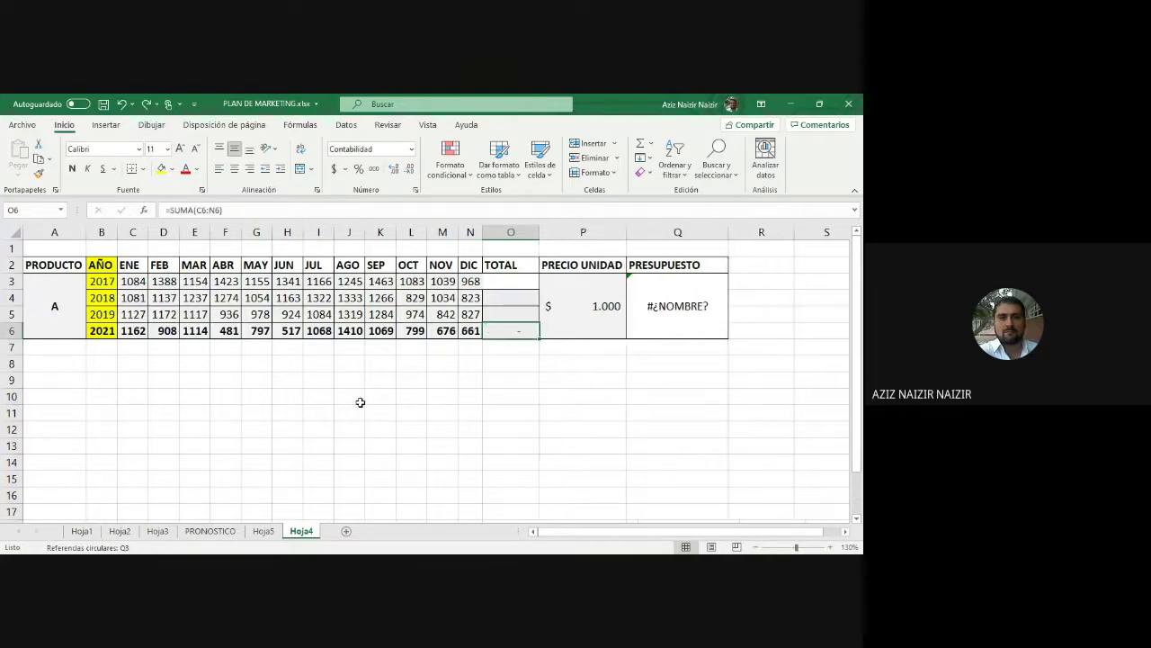
key("ctrl+z")
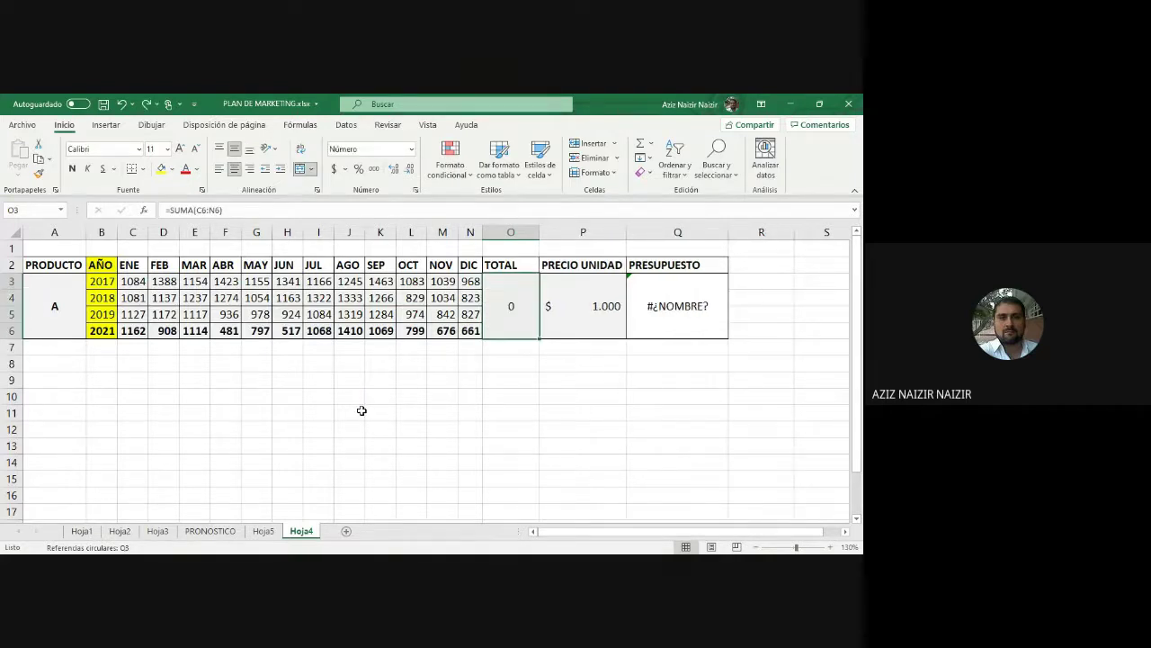
key("ctrl+z")
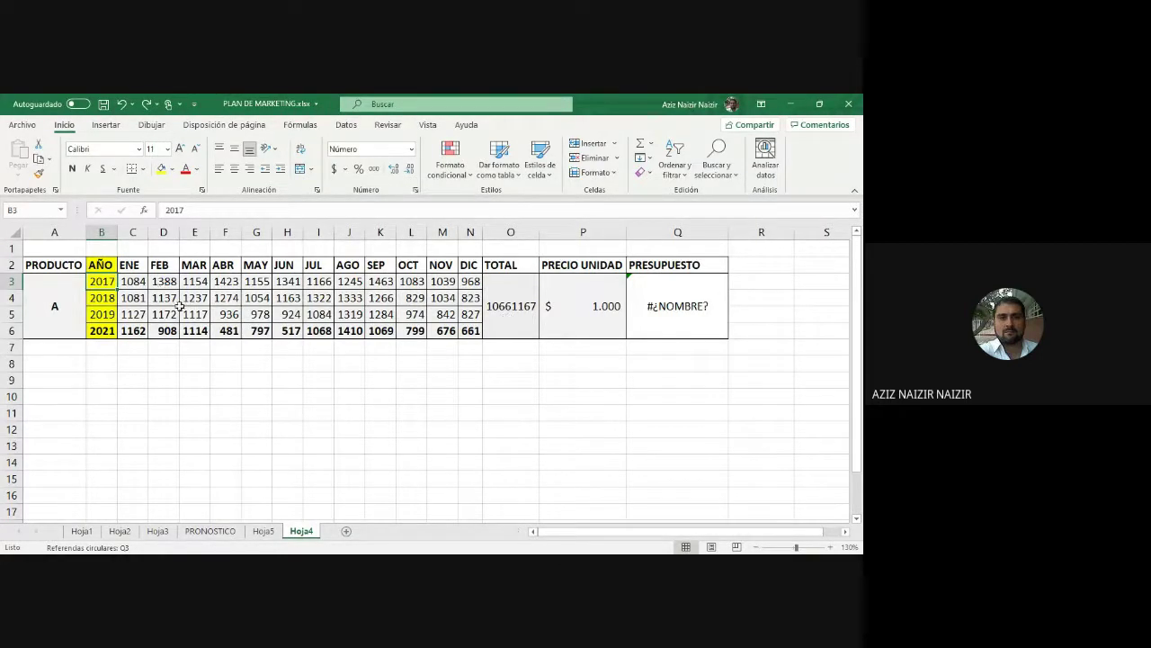
left_click_drag(123, 284, 467, 318)
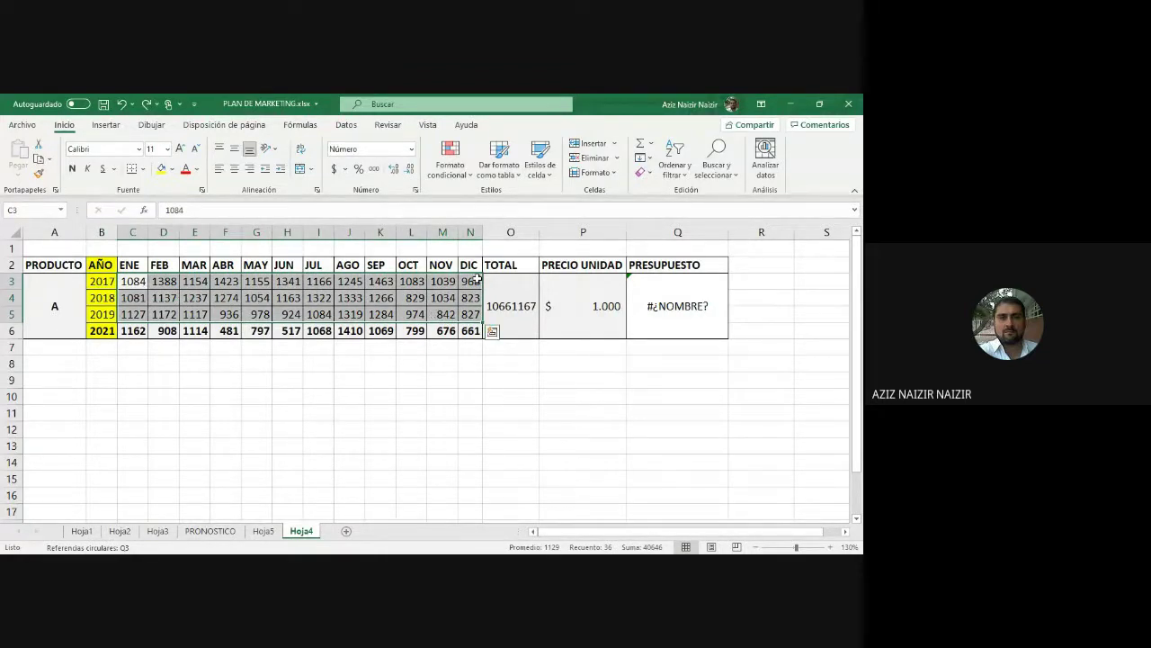
left_click(526, 321)
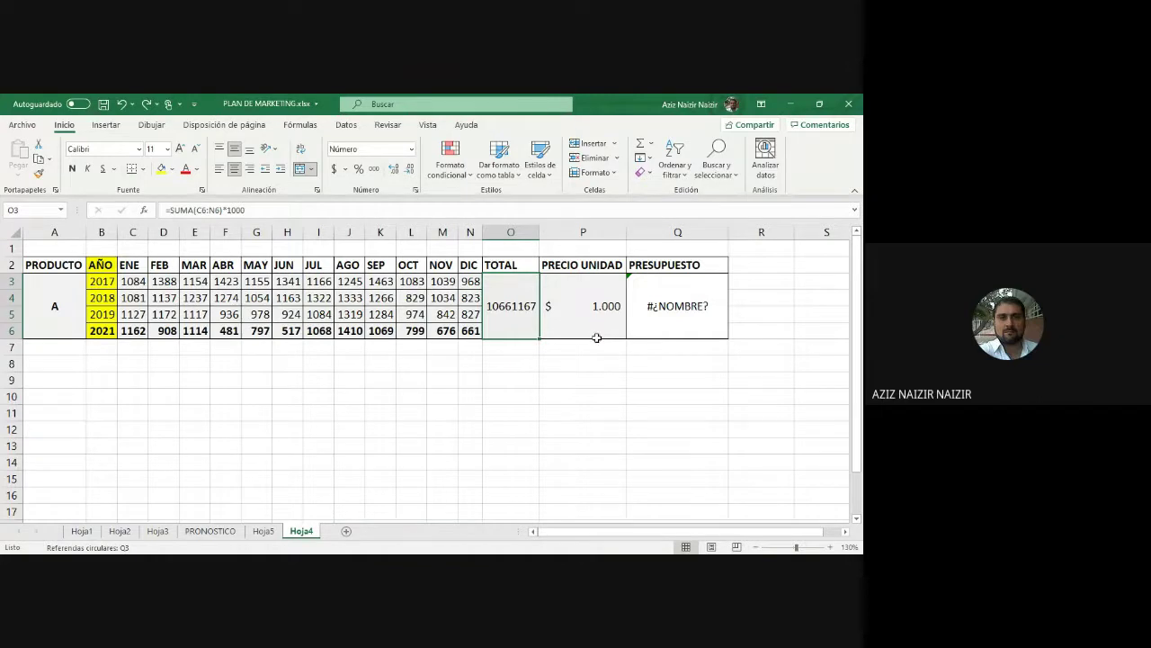
- Re-enter the PRESUPUESTO formula in Q3 as =+P3*O3 and check it against the unit price cell
left_click(678, 313)
type("=+P3*O3")
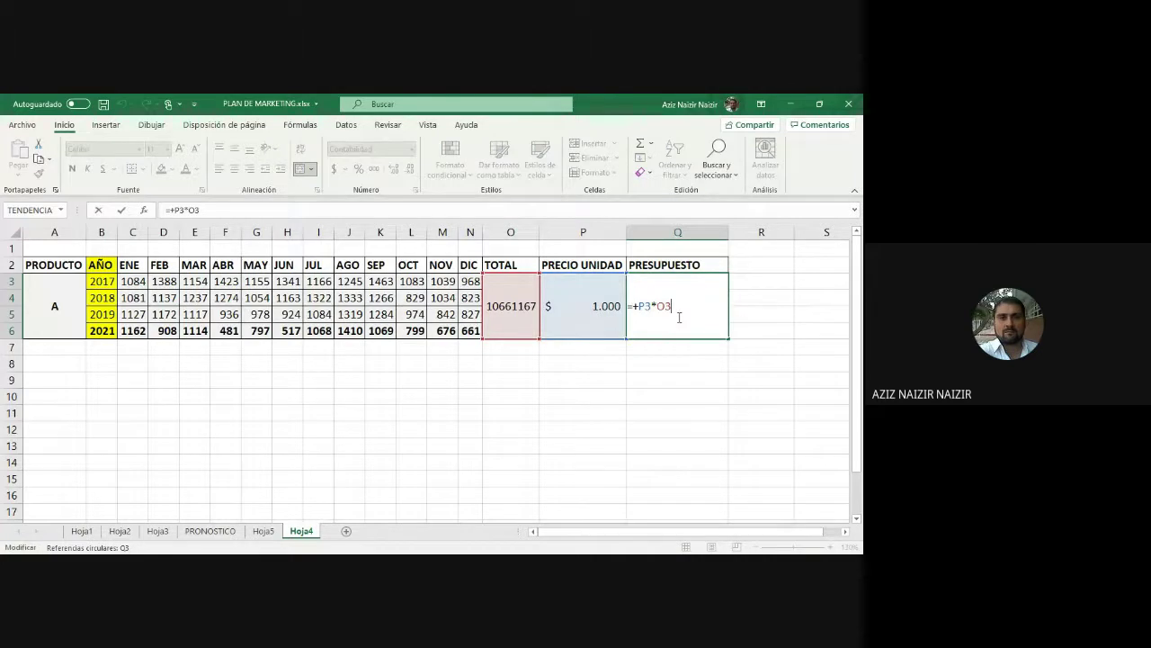
key("Return")
left_click(678, 317)
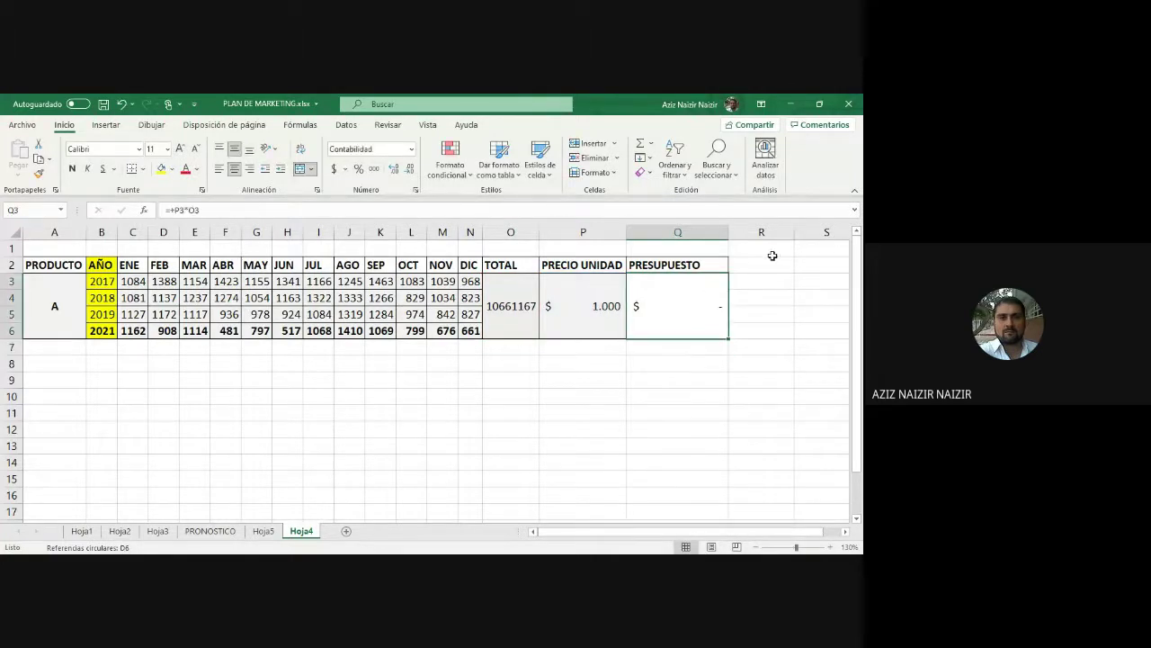
left_click(607, 312)
- Enter a test formula in O7 that multiplies the TOTAL by the unit price, +O3*P3, and inspect the cell
left_click(526, 351)
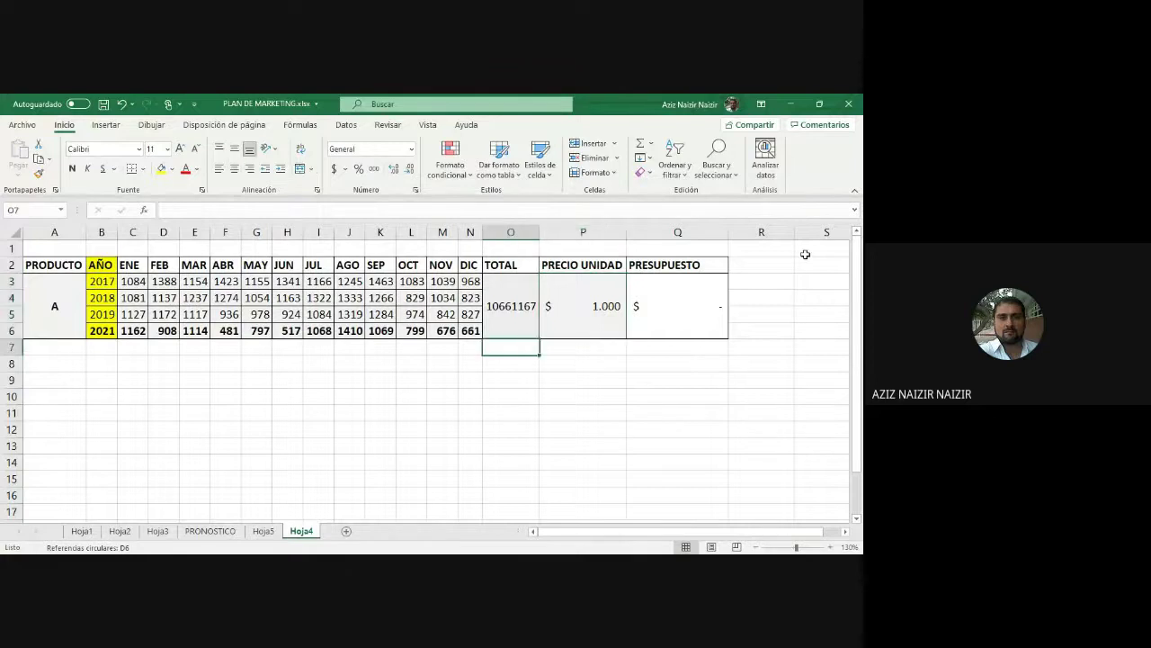
type("+")
key("Up")
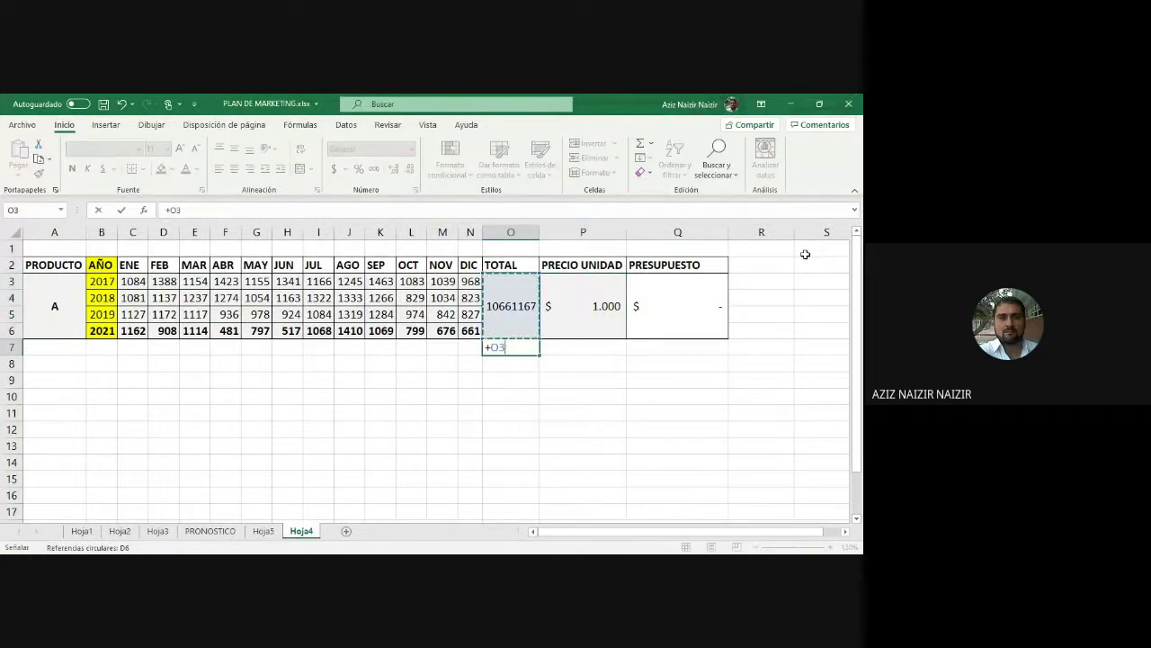
type("*")
key("Right")
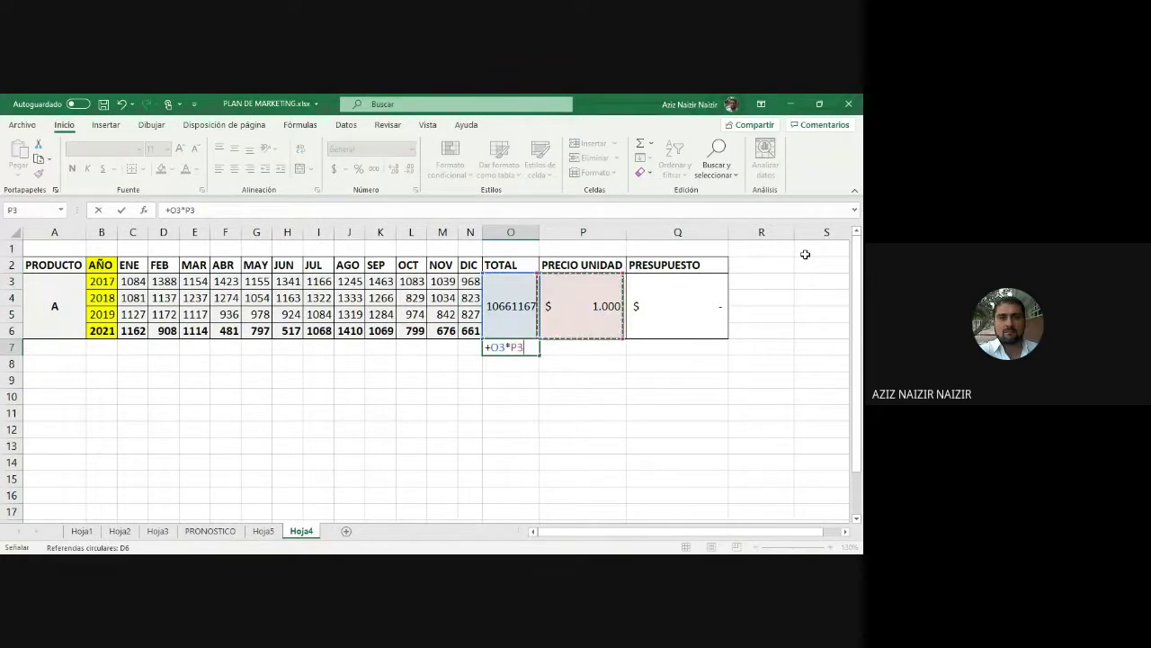
key("Return")
key("Right")
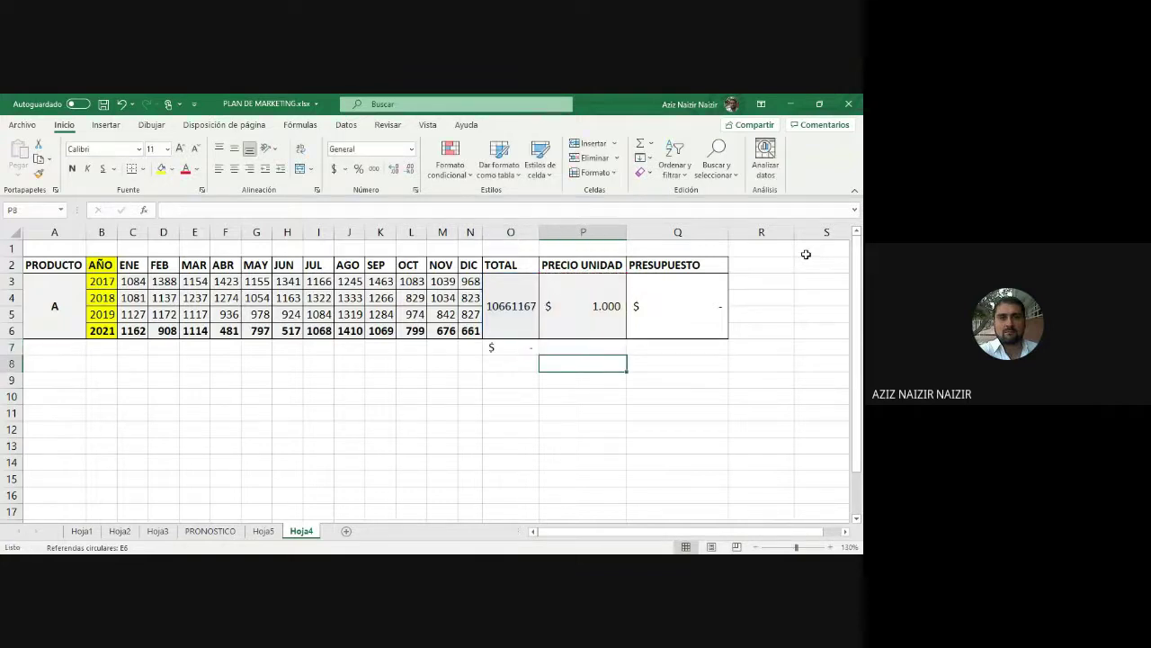
left_click(509, 347)
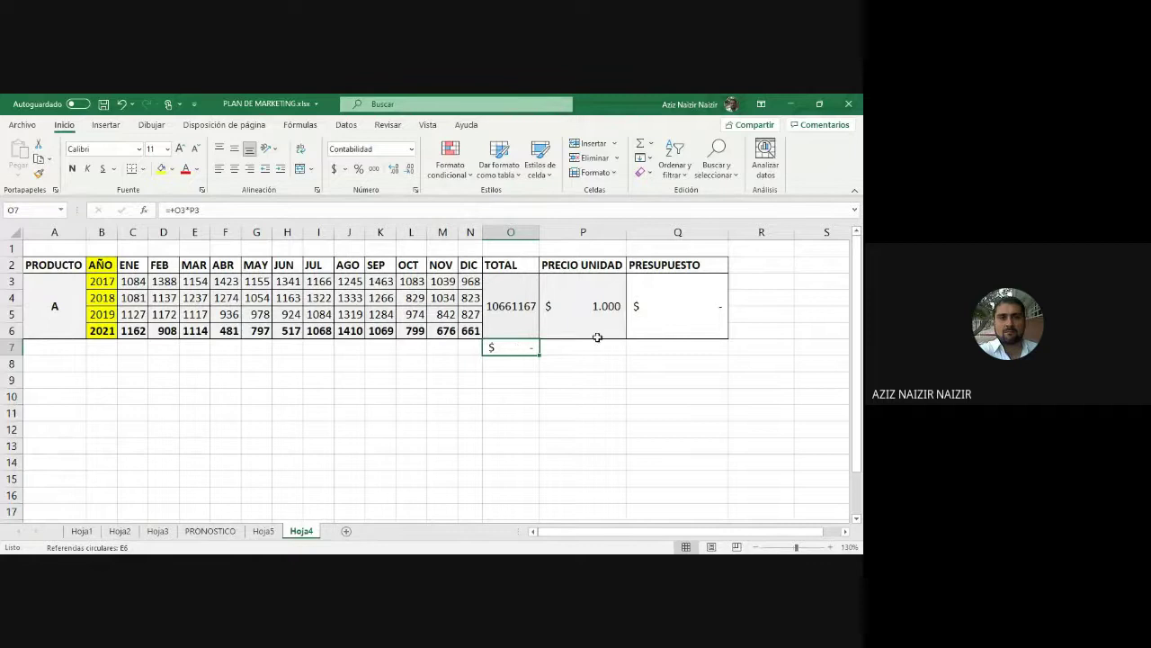
left_click_drag(514, 349, 696, 347)
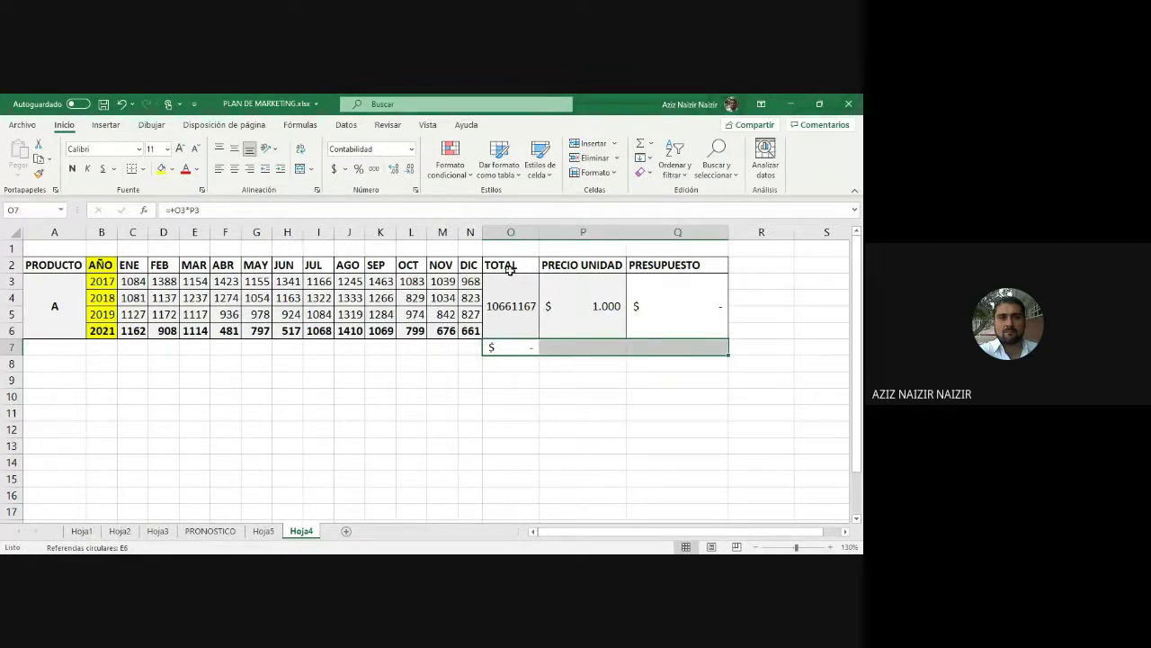
- Format the TOTAL cell O3 with a thousands separator and no decimal places
left_click(522, 318)
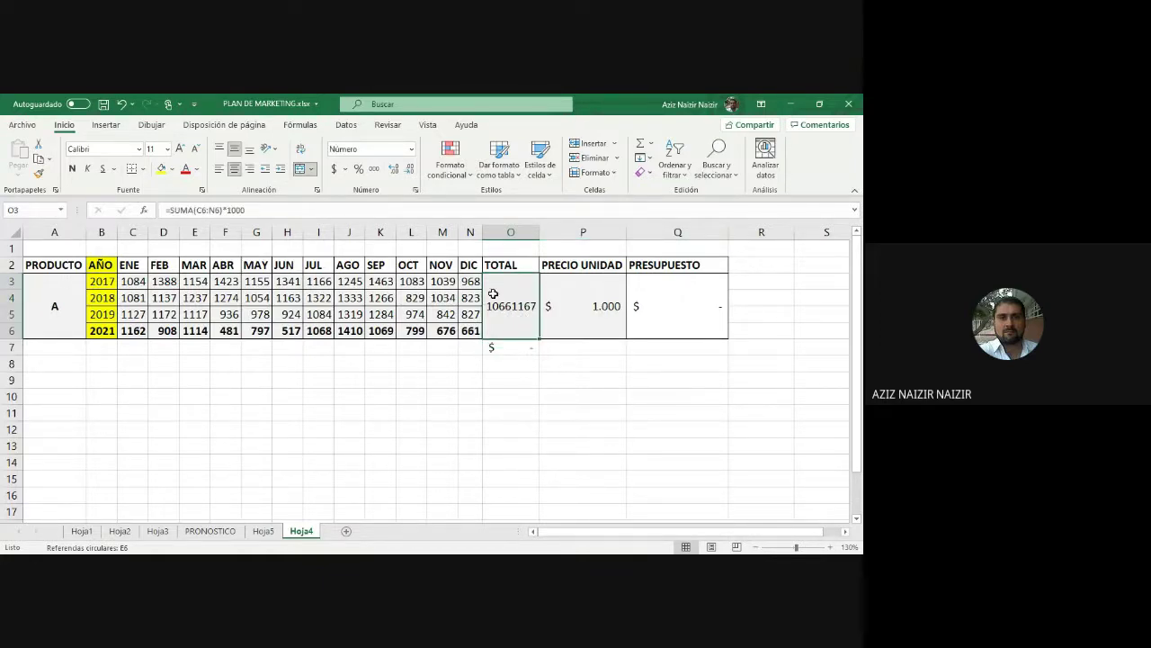
left_click(375, 170)
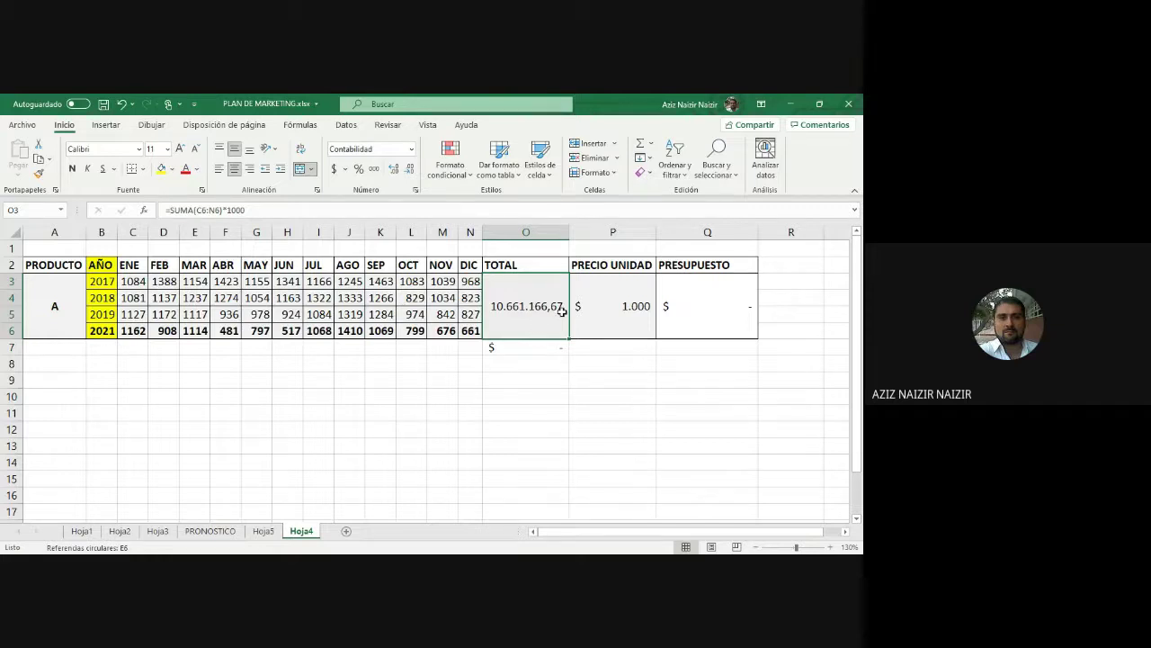
left_click(410, 169)
left_click(409, 169)
- Enter a second test formula in O8 that multiplies the TOTAL by 1,2, +O3*1,2
left_click(531, 361)
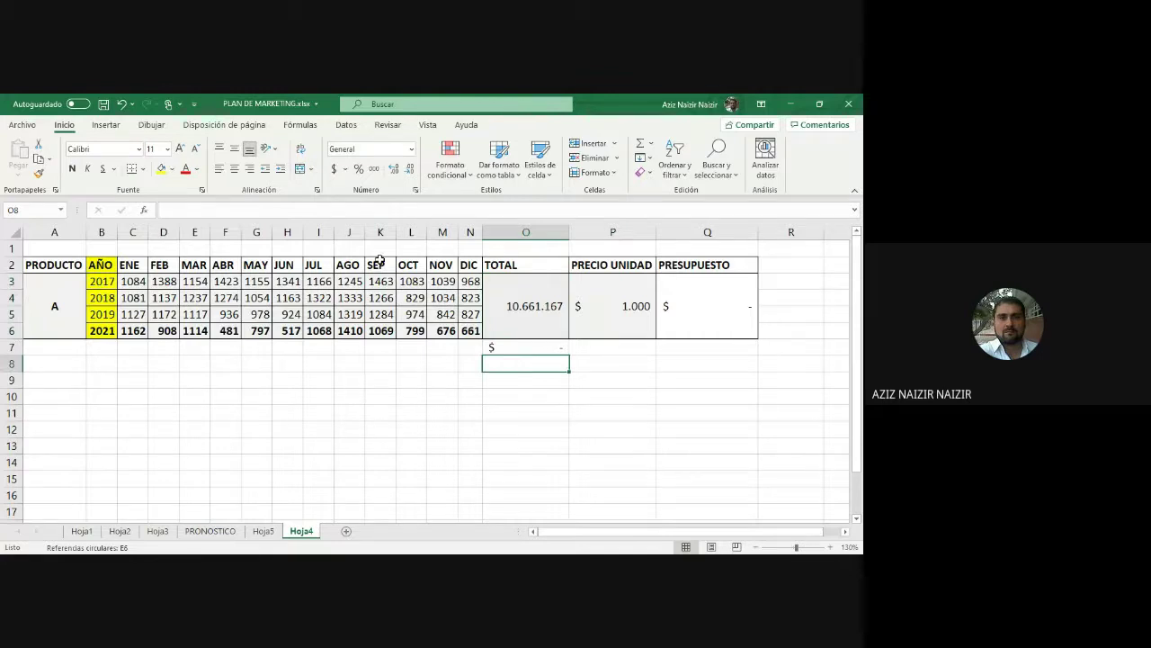
type("+")
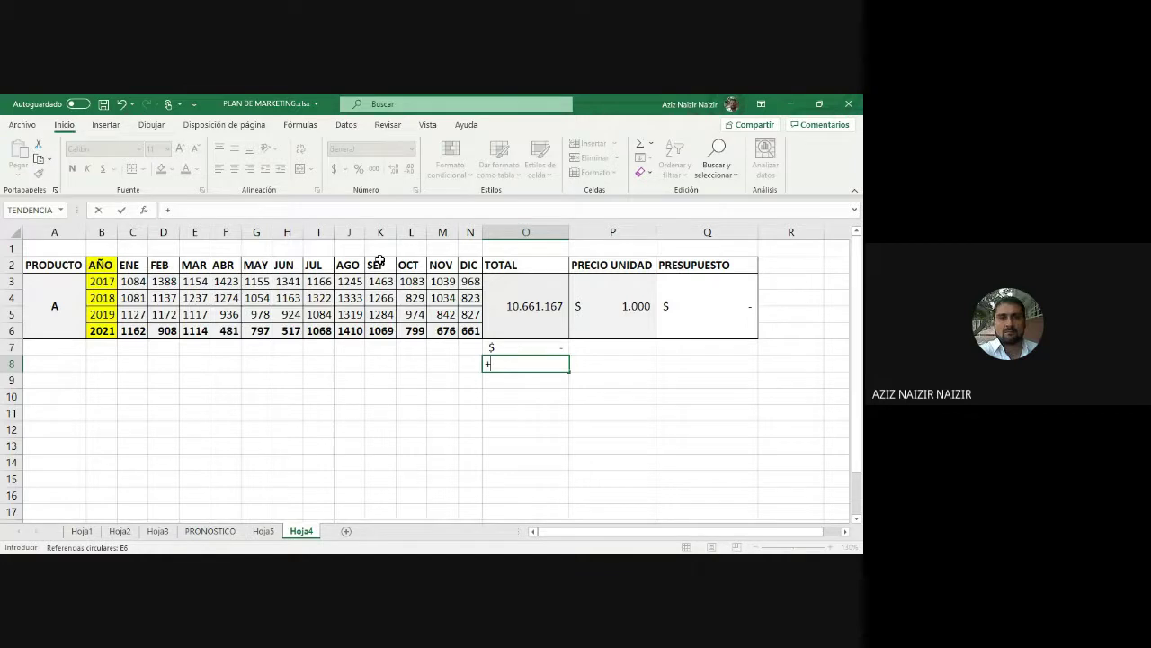
key("Up")
key("Up")
type("*")
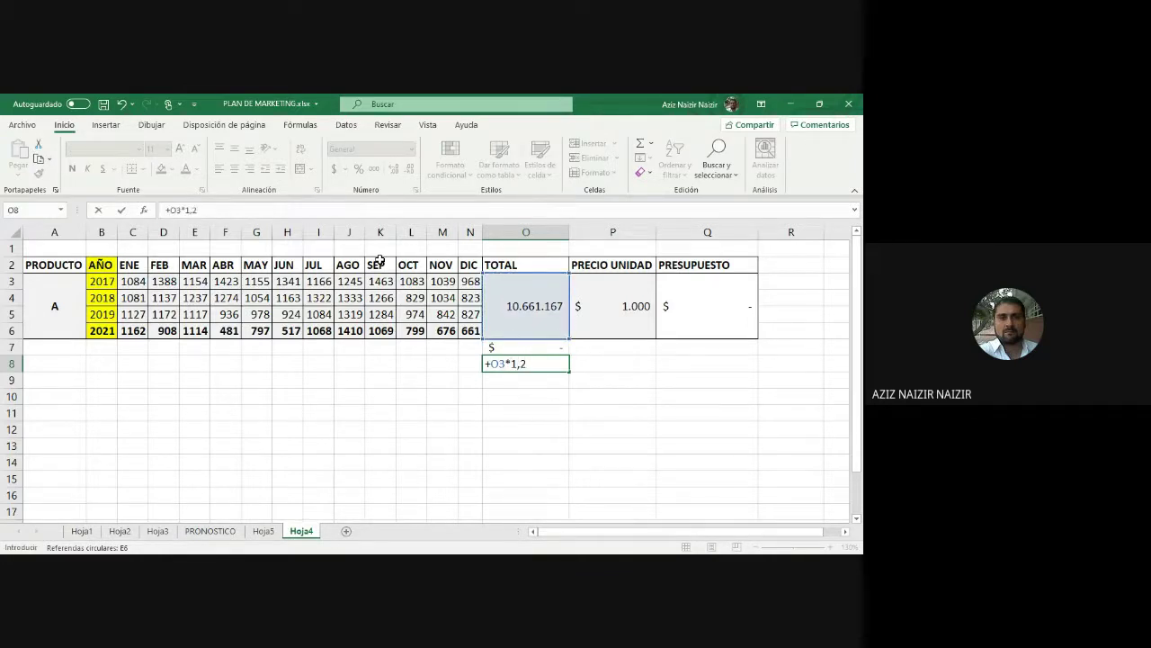
key("Return")
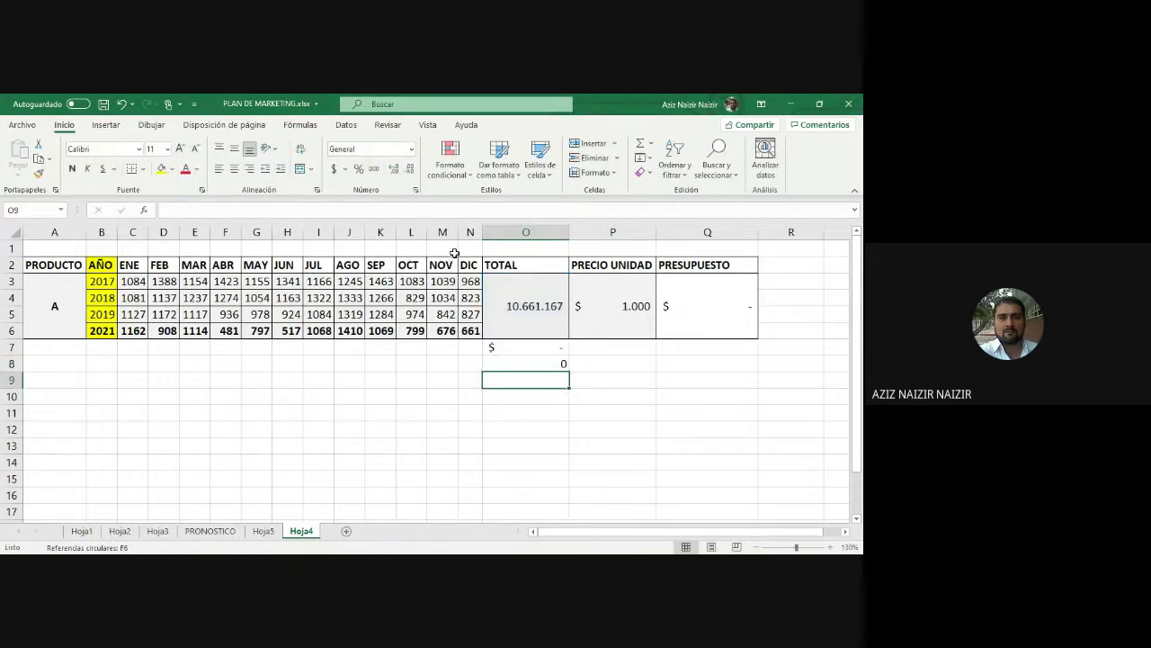
- Add a new worksheet after Hoja5 and enter the value 10616667 in its cell C3
left_click(535, 324)
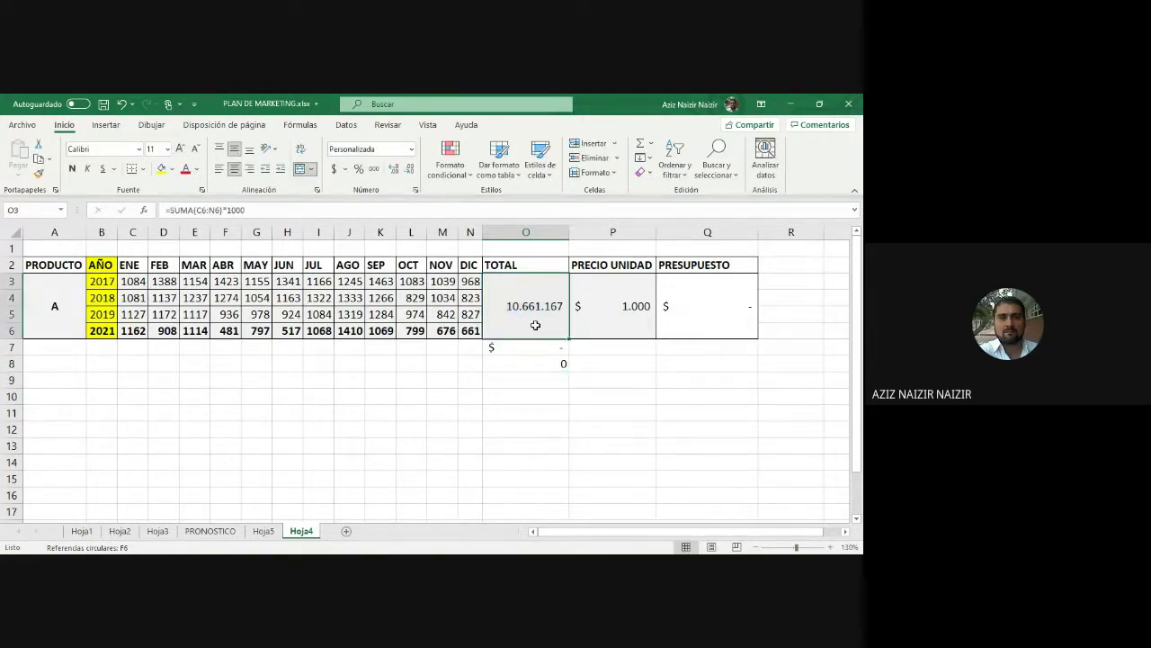
left_click(260, 532)
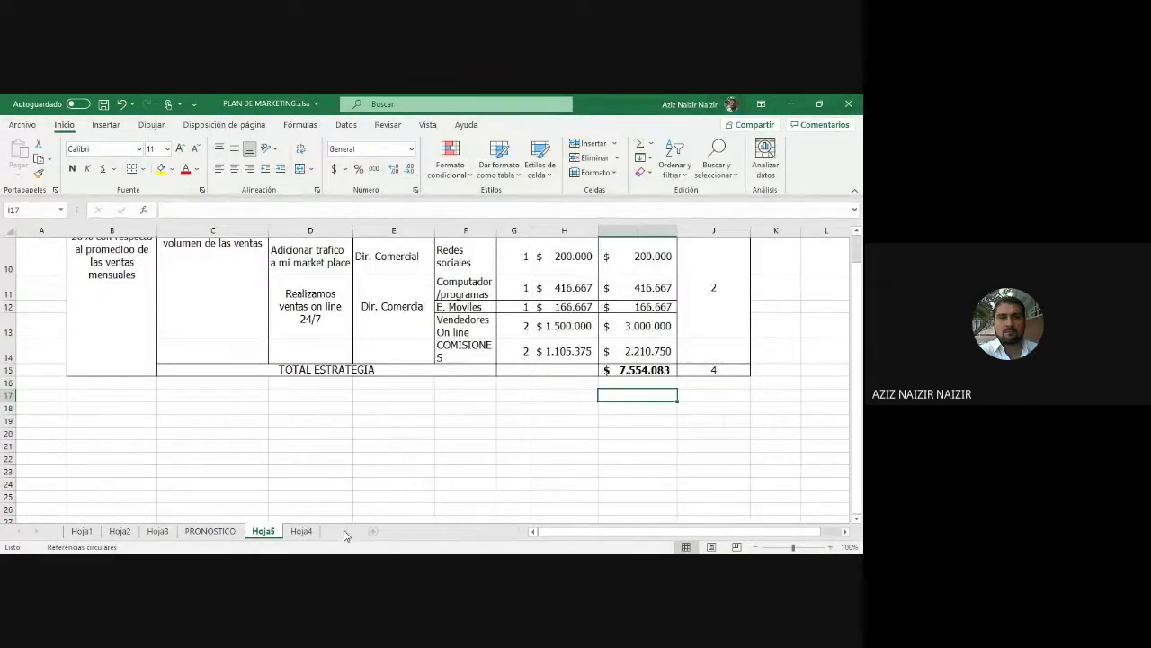
left_click(346, 531)
left_click(125, 273)
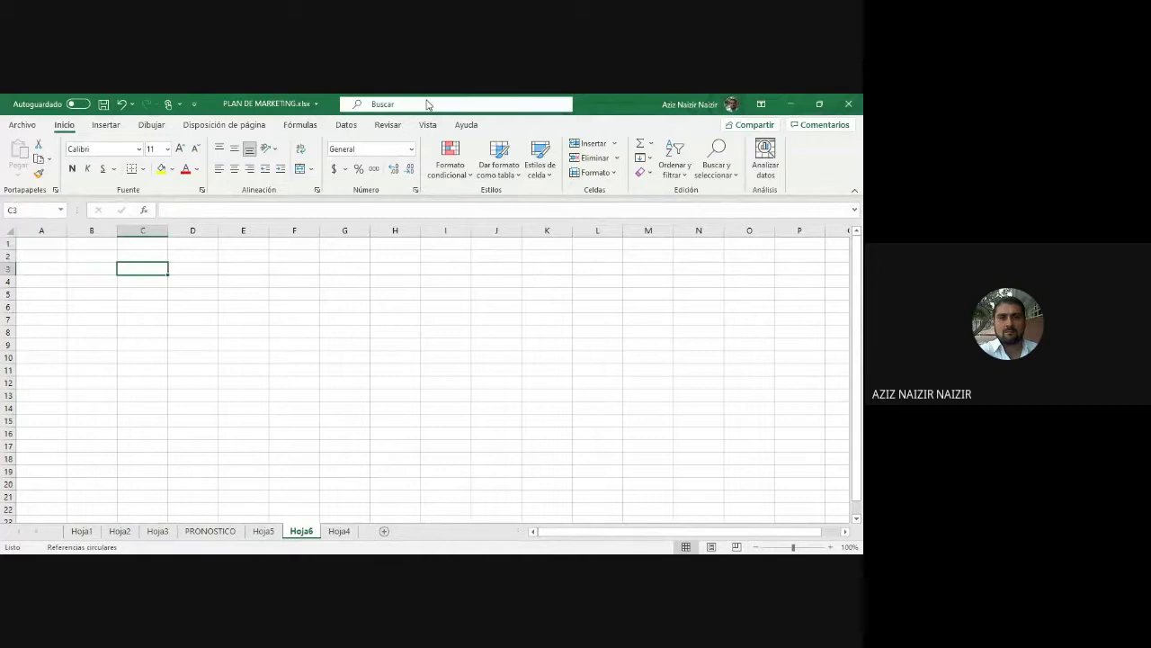
type("10")
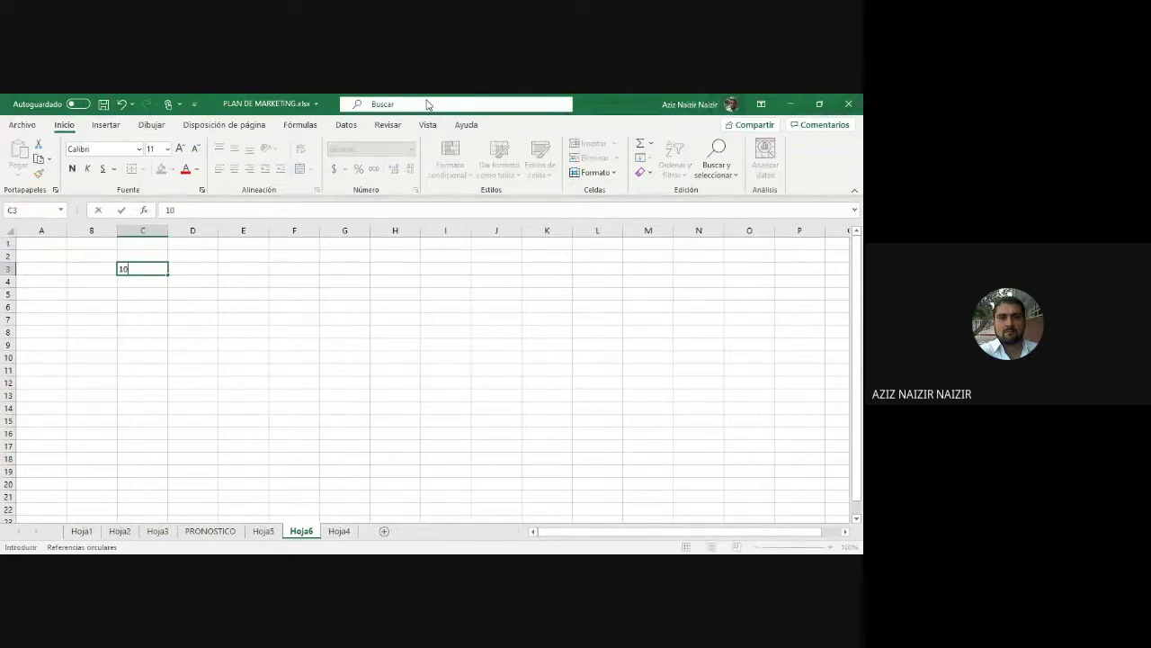
type("616667")
key("Return")
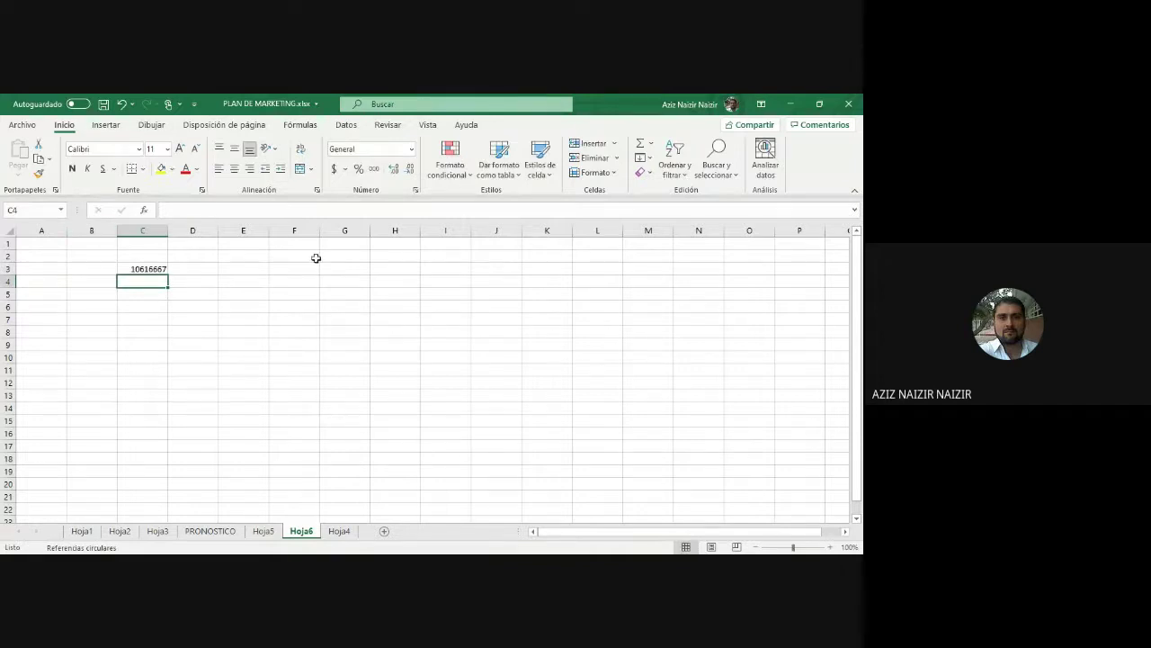
- Enter a formula in D3 that multiplies the value in C3 by 1,2, +C3*1,2
left_click(830, 547)
left_click(830, 547)
left_click(830, 547)
left_click(830, 547)
left_click(259, 286)
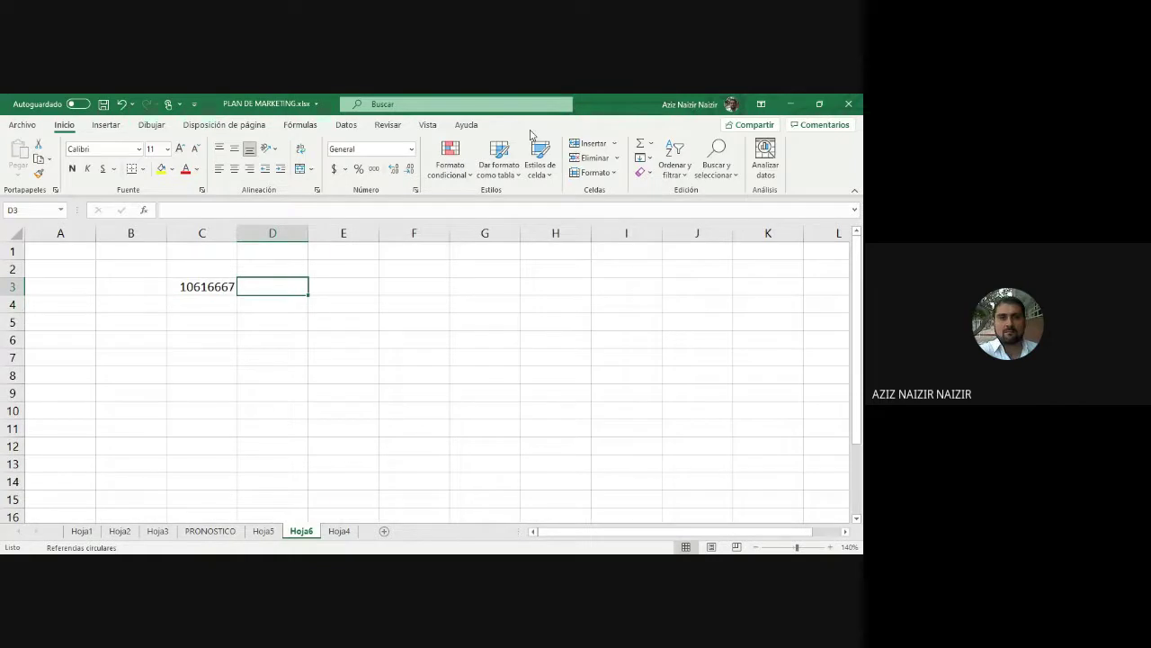
type("+")
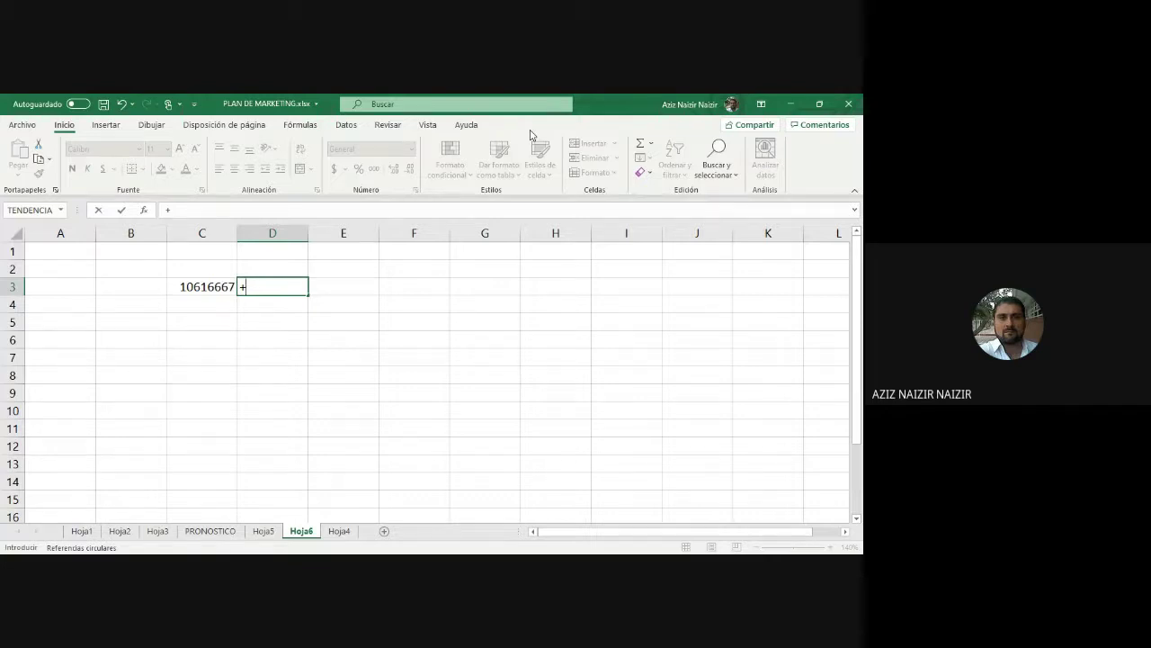
key("Left")
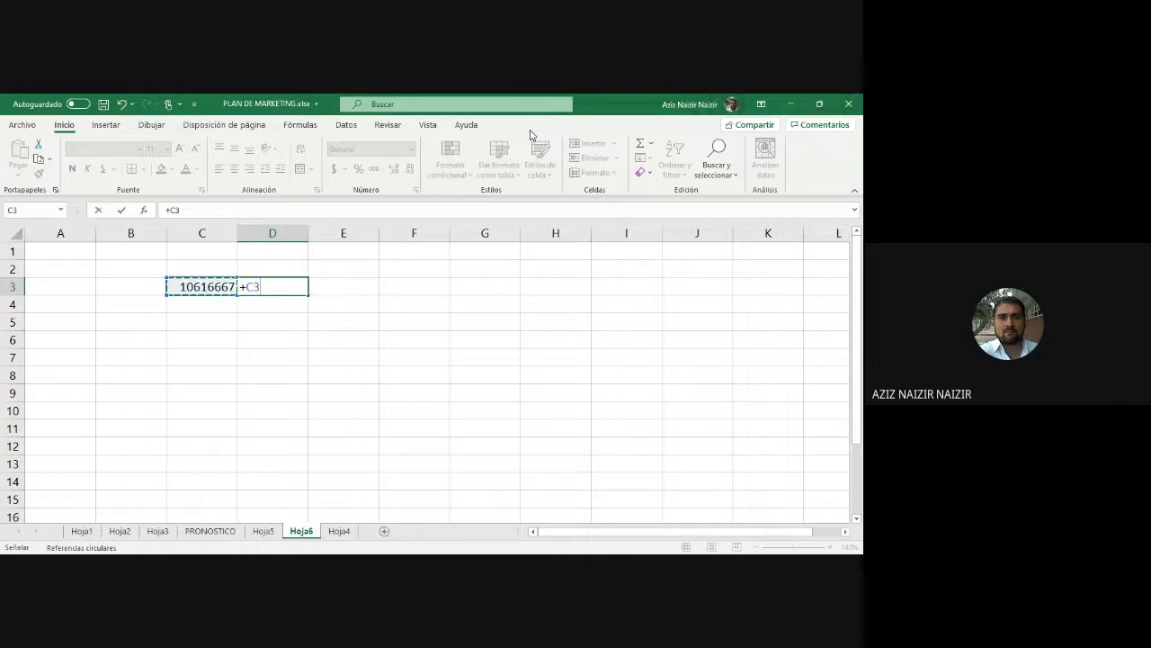
type("*1.2")
key("Return")
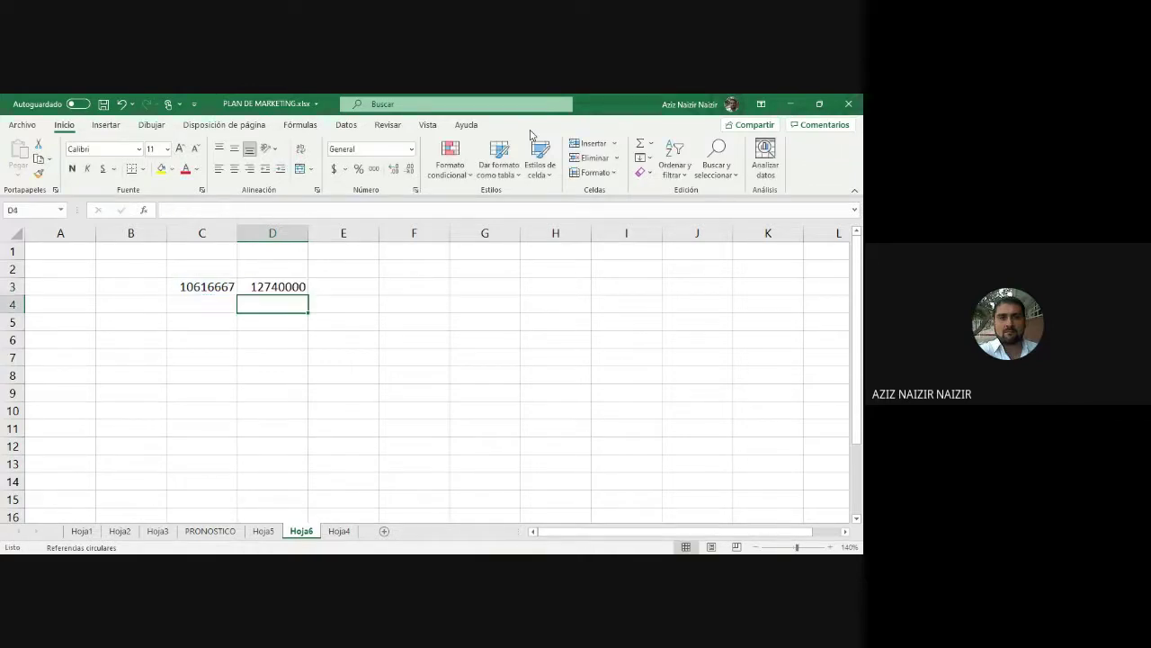
- Format cell D3 with a thousands separator and no decimal places
left_click(284, 286)
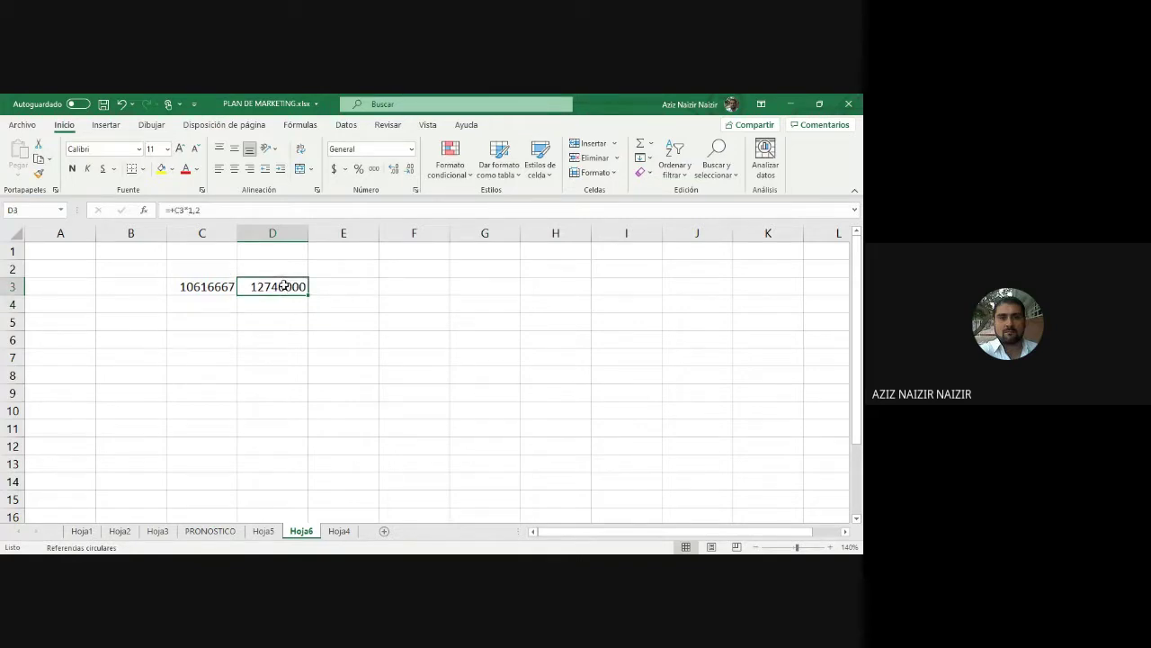
left_click(374, 170)
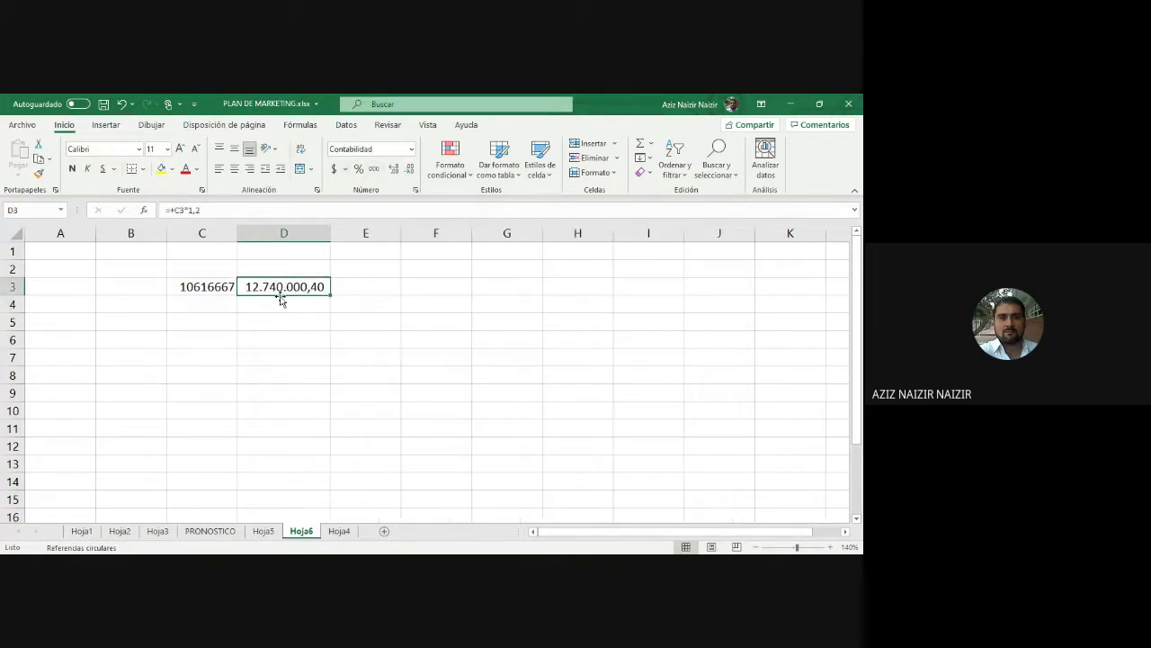
left_click(403, 169)
left_click(403, 169)
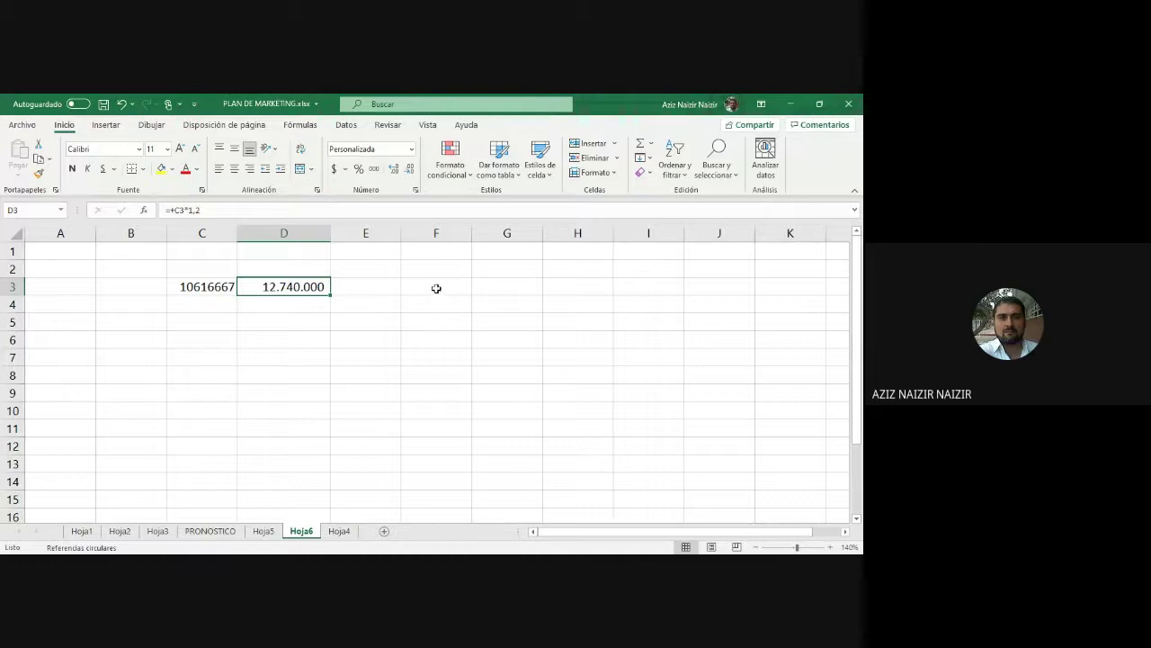
- Replace the test formula in O8 on Hoja4 with a link to Hoja6 cell D3, +Hoja6!D3, displayed without decimals
left_click(267, 533)
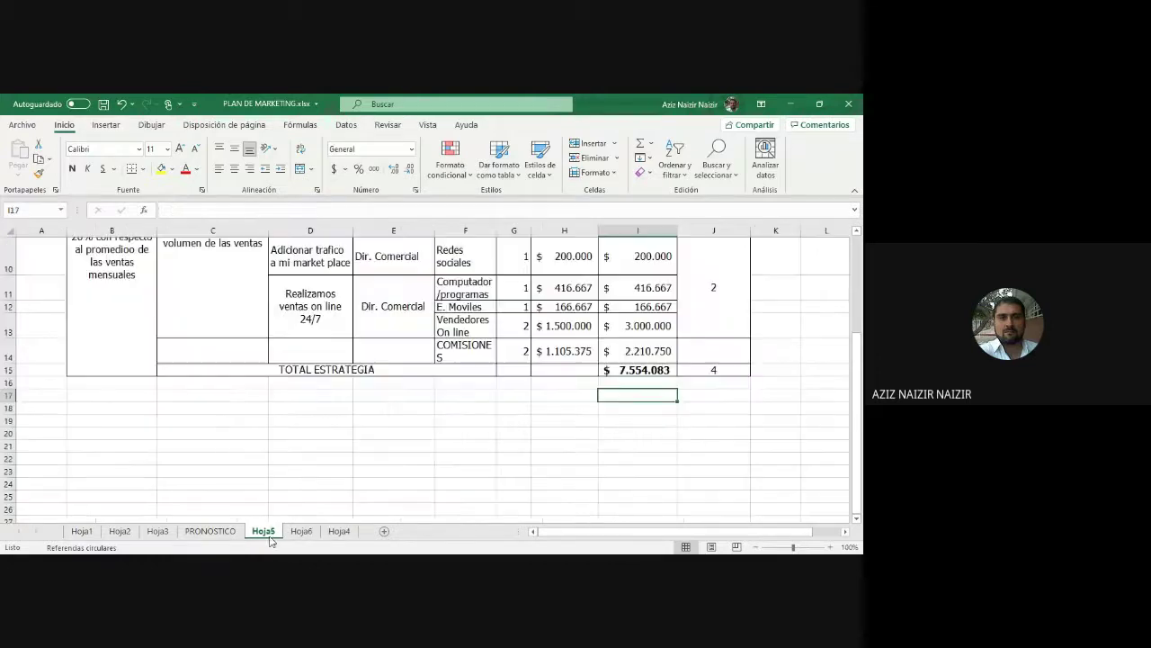
left_click(302, 532)
left_click(339, 533)
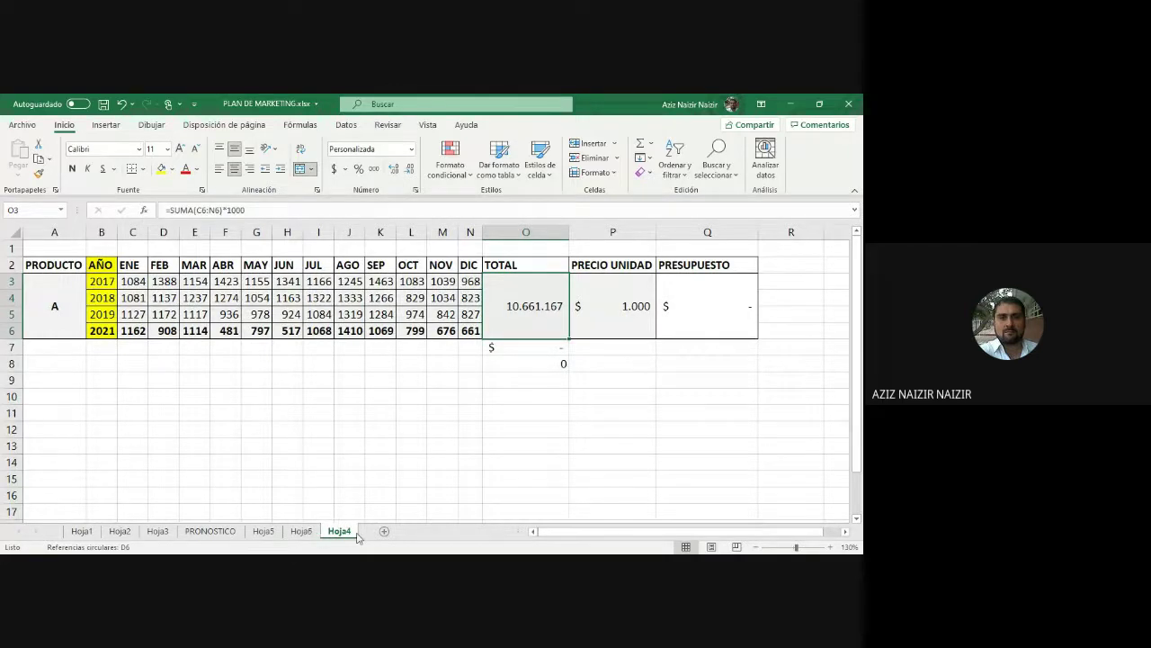
left_click(527, 364)
type("+")
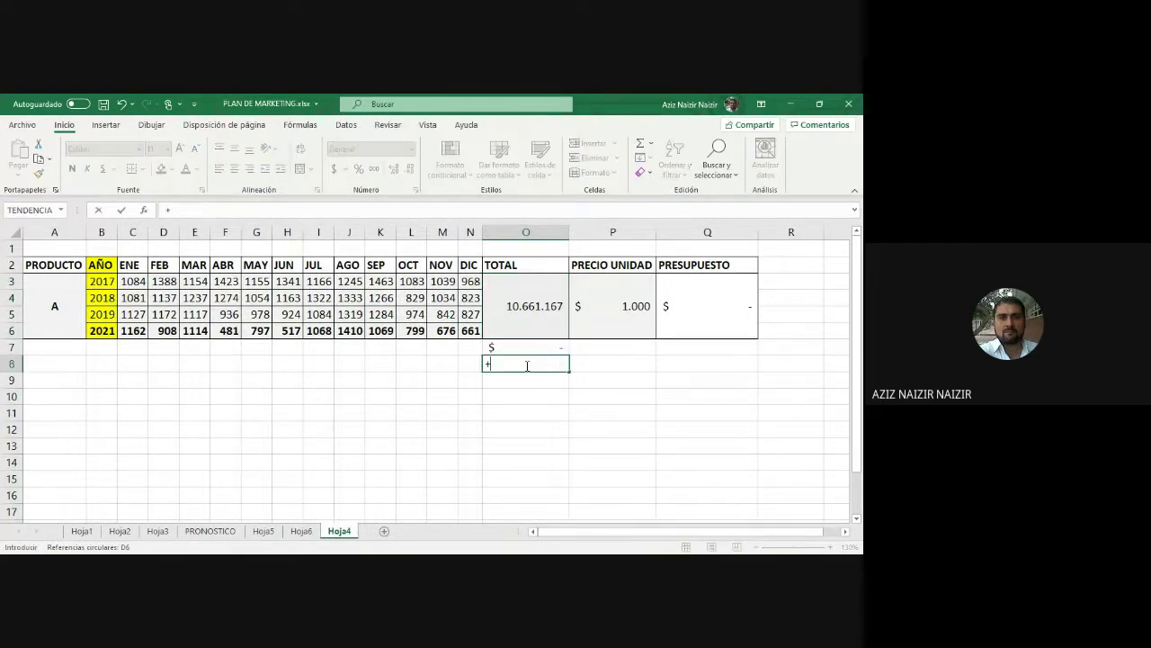
left_click(301, 531)
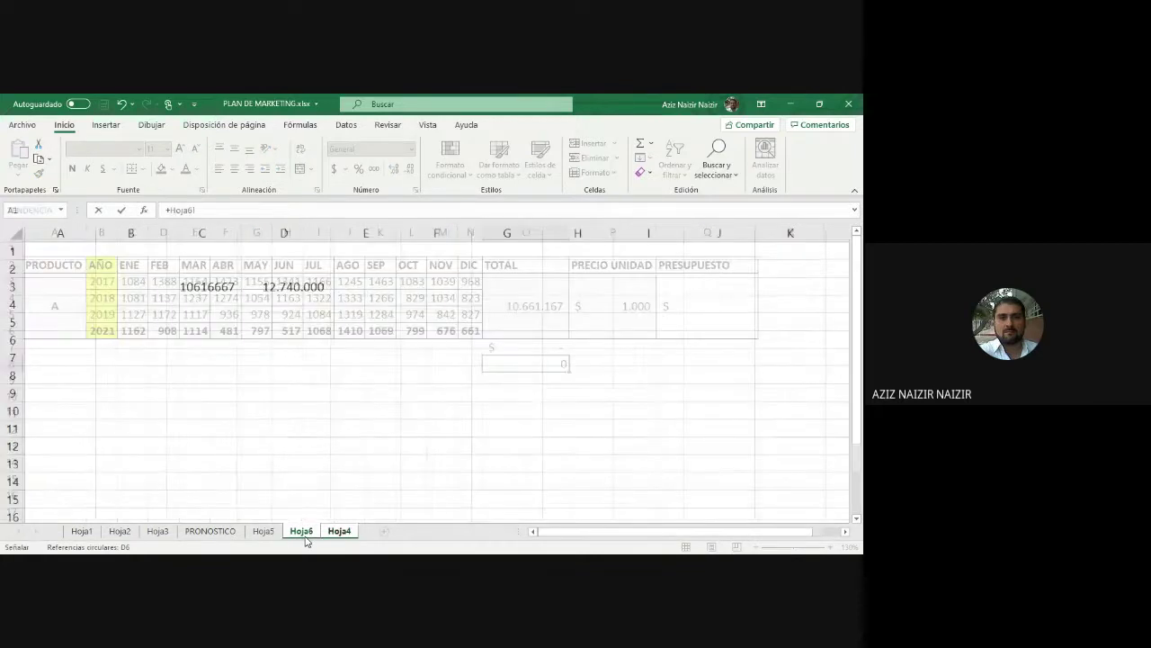
left_click(267, 293)
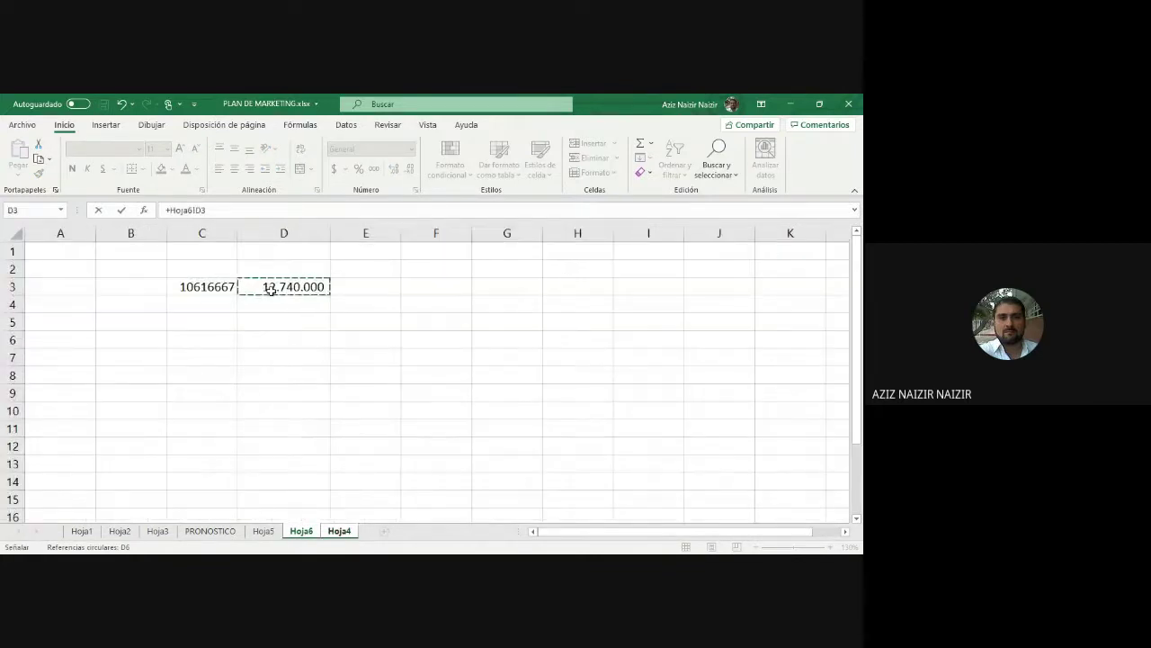
key("Return")
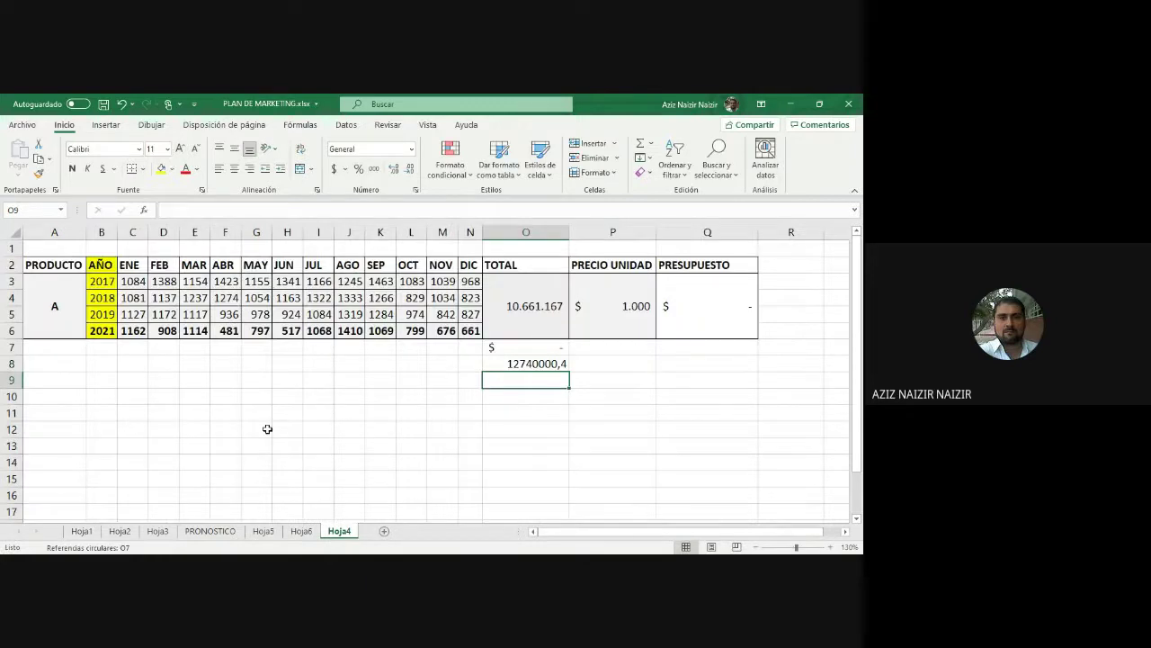
left_click(410, 170)
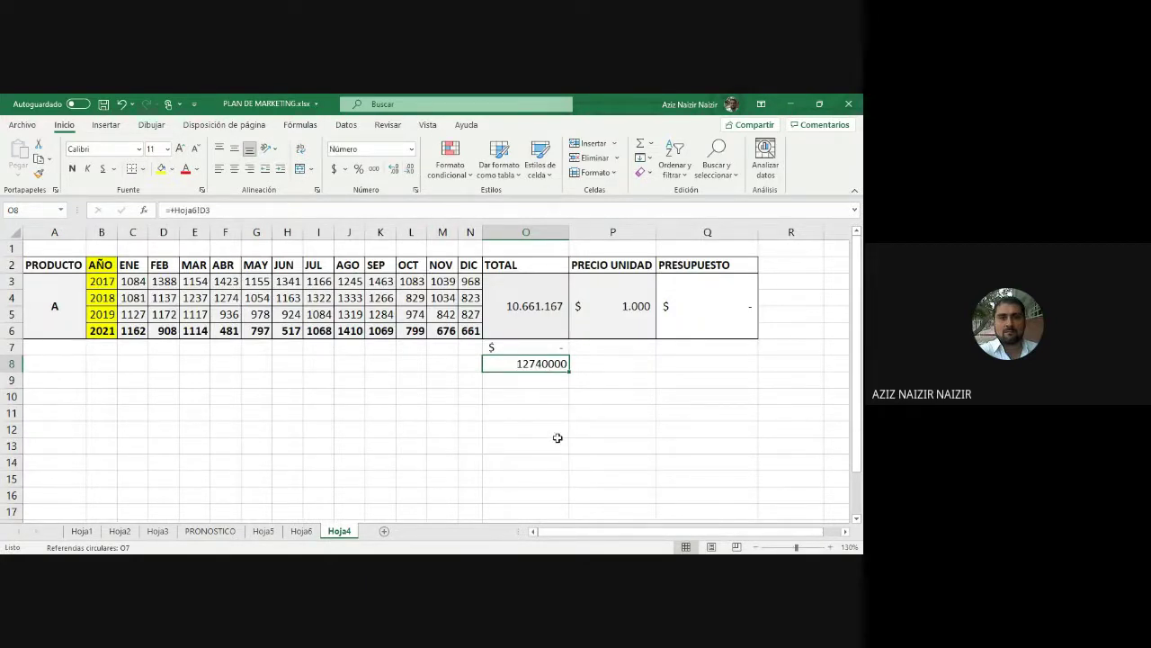
- Add the year 2022 in cell B7, below 2021 in the AÑO column
left_click(104, 350)
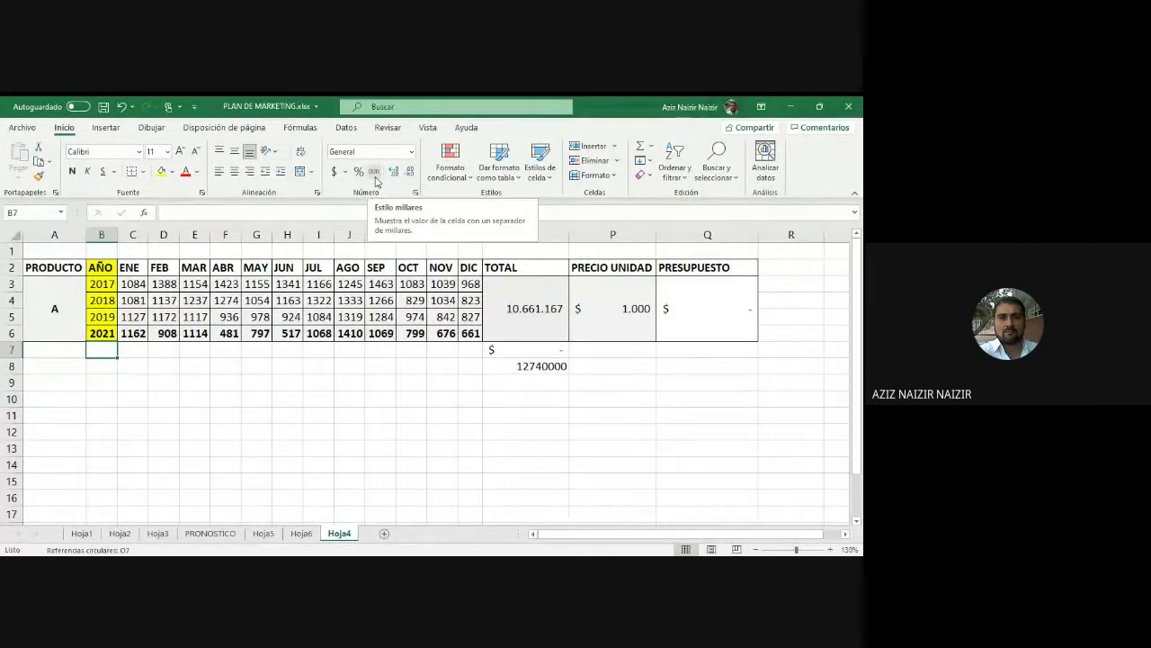
type("2022")
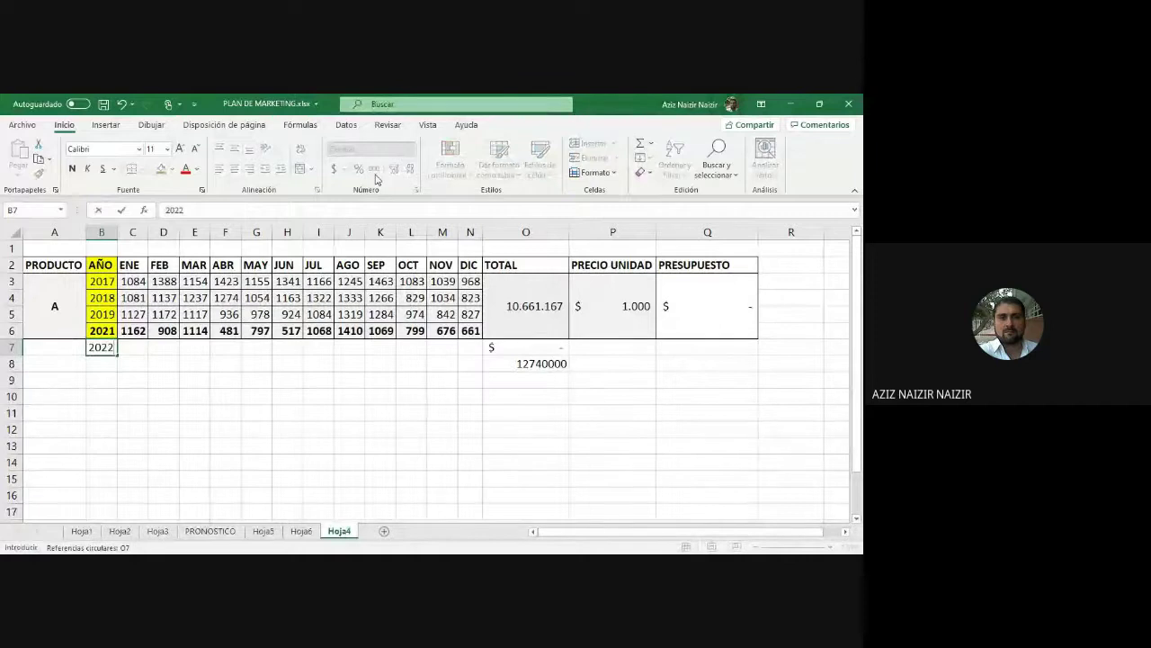
key("Return")
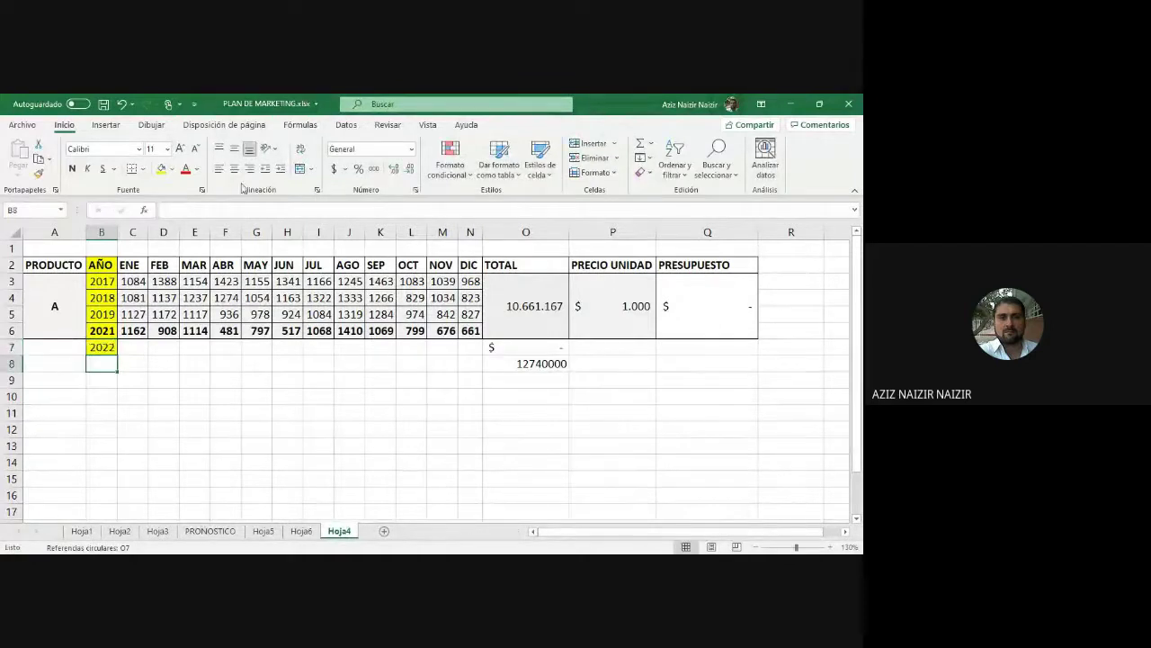
left_click(132, 331)
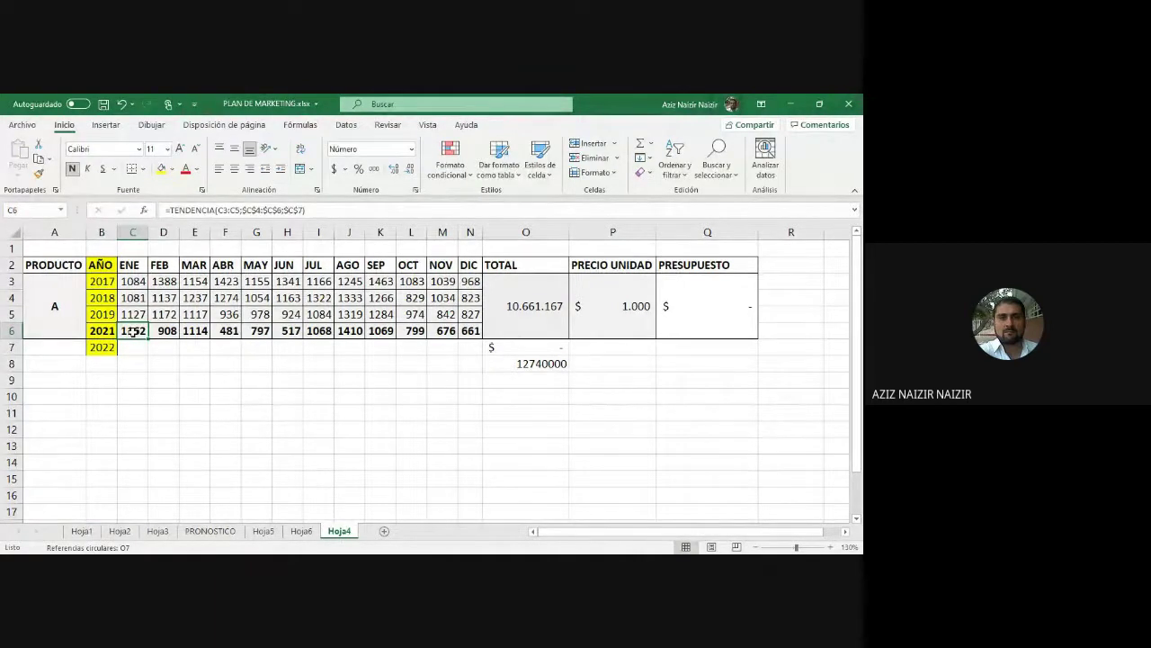
left_click(132, 348)
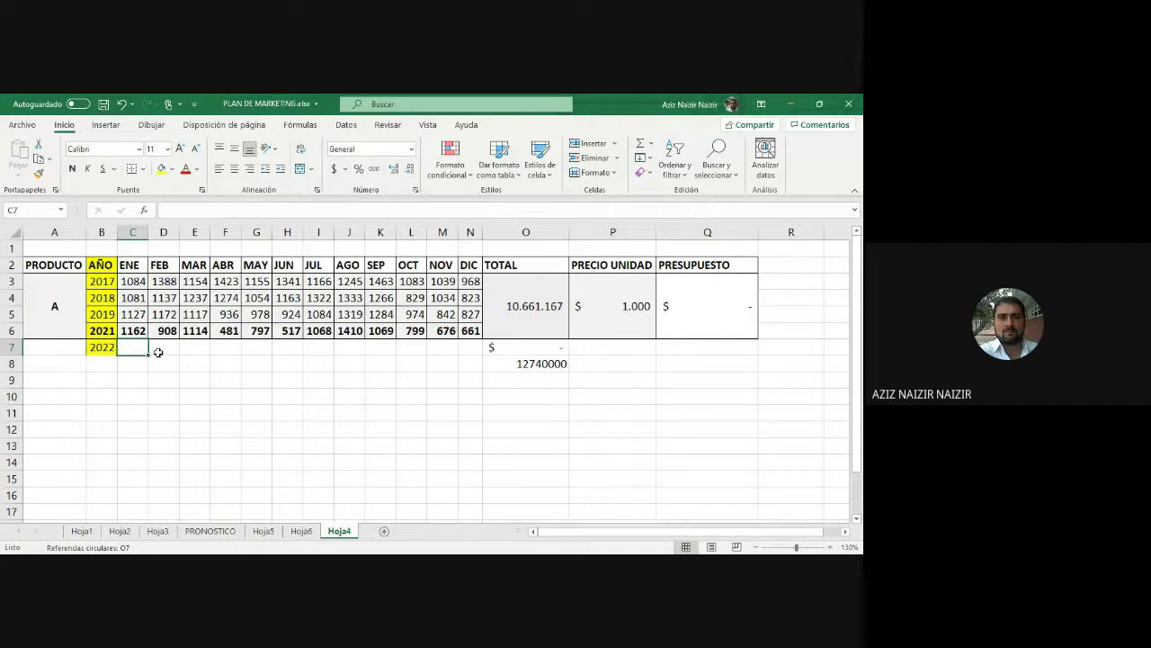
left_click(144, 216)
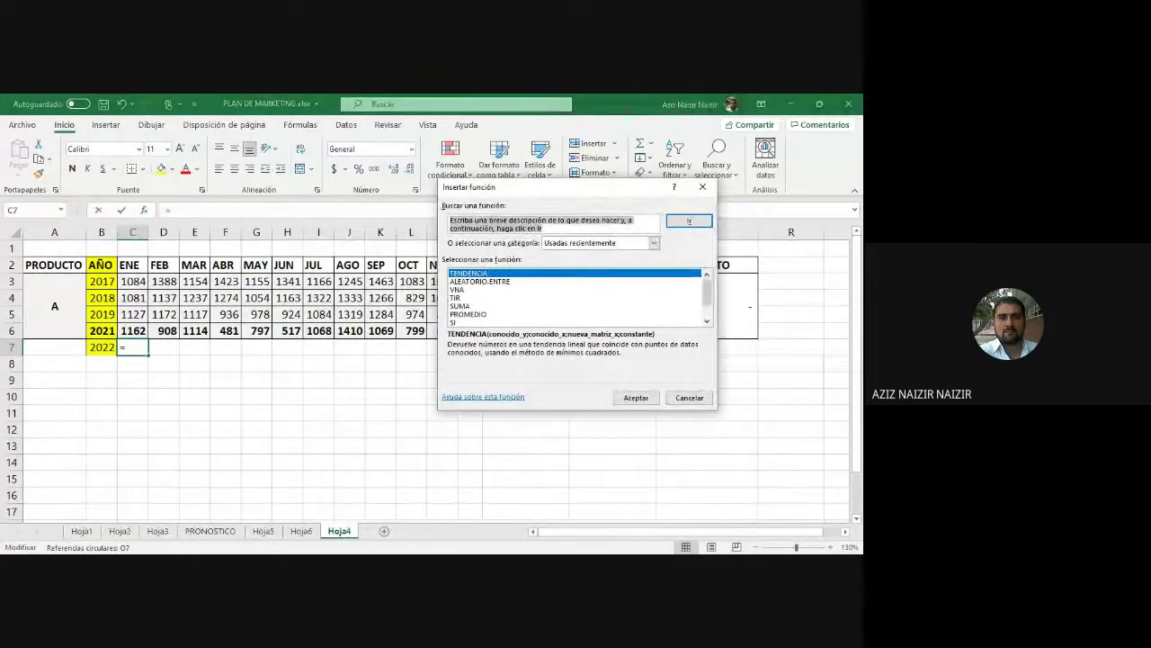
key("Return")
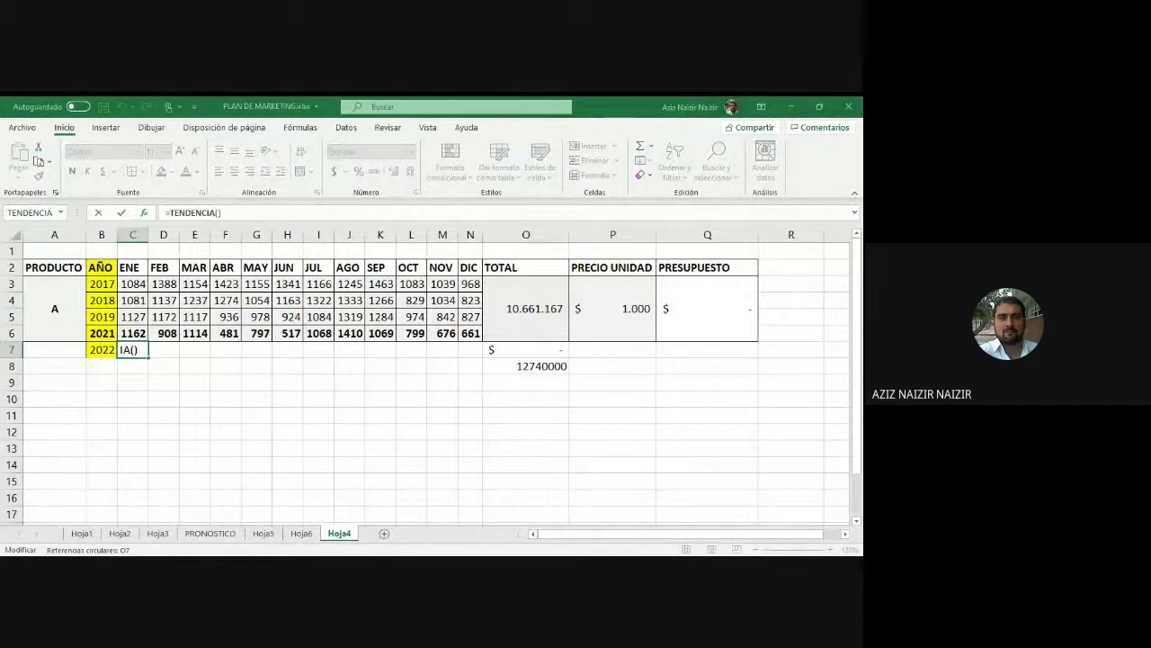
key("Escape")
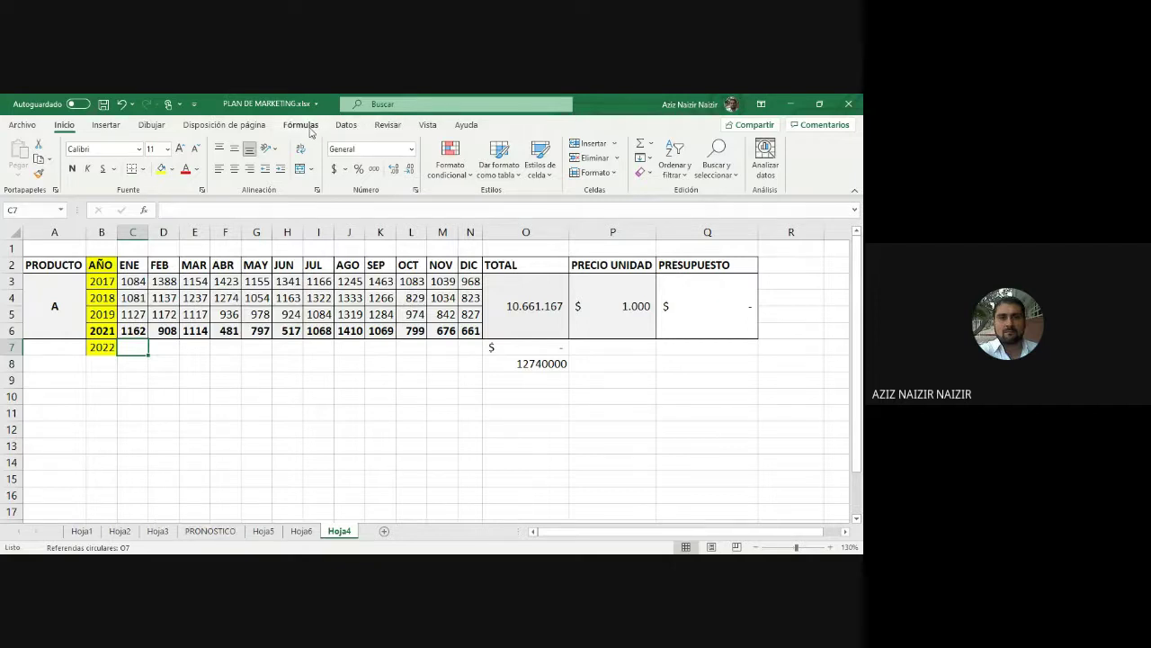
- Write the general linear equation Y = a + bX as text in cell O13
left_click(513, 446)
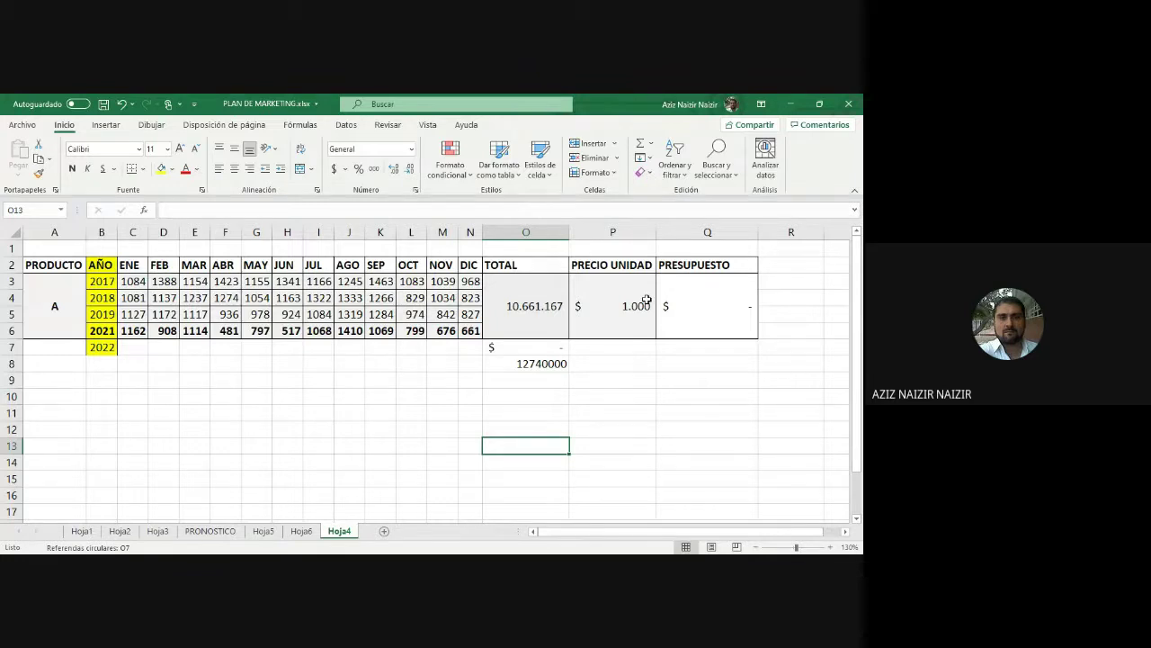
type("Y")
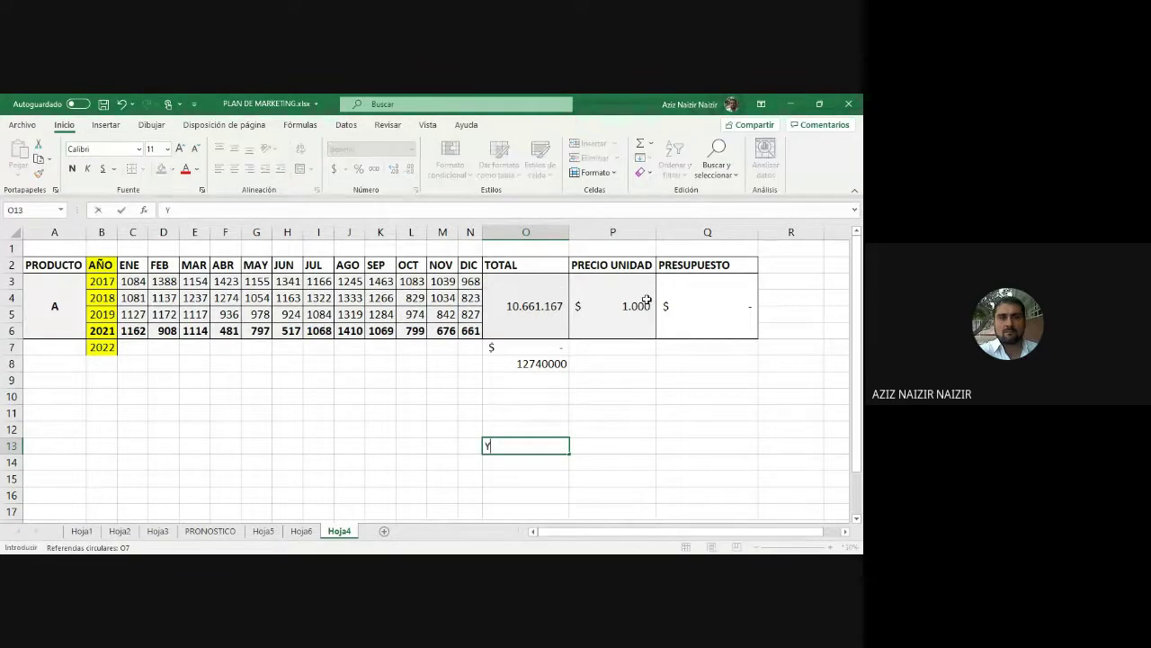
type(" = a + bX")
key("Return")
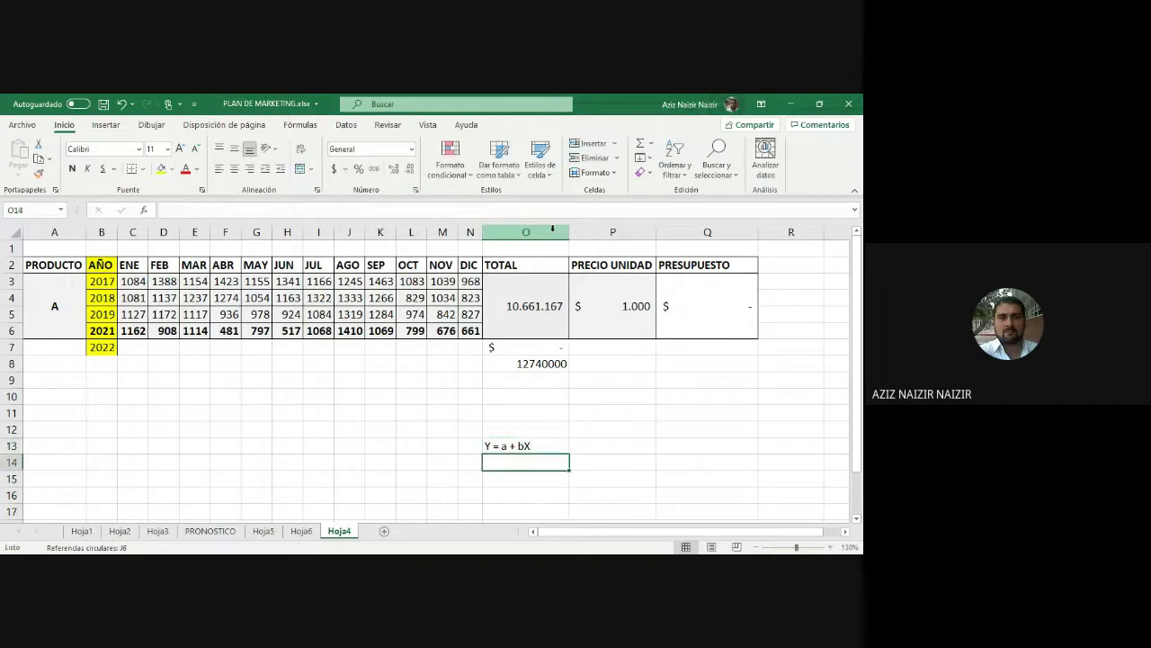
- Write the example equation Y = 2 + 3X as text in cell O15, two rows below the general form
left_click(545, 444)
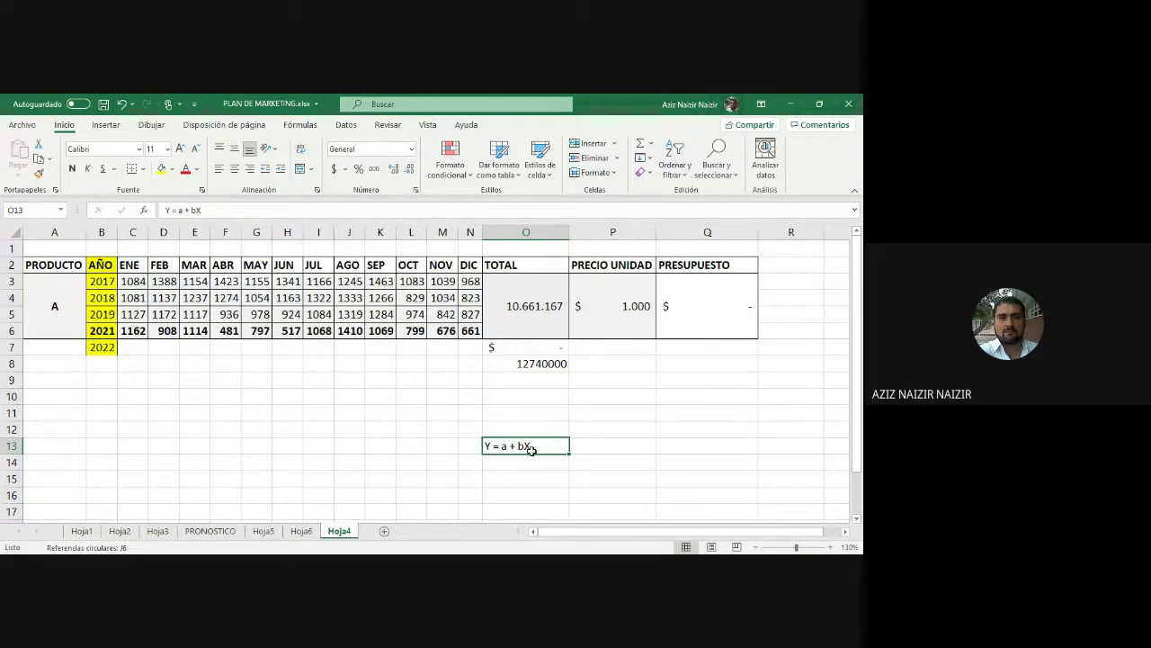
key("Down")
key("Down")
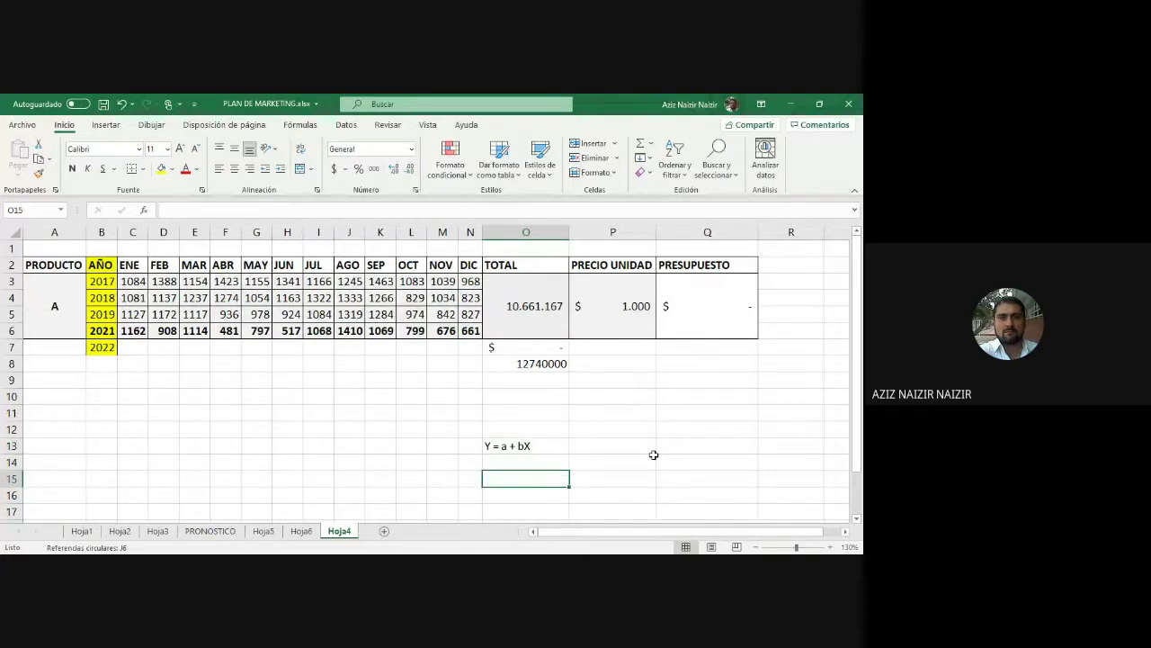
type("Y")
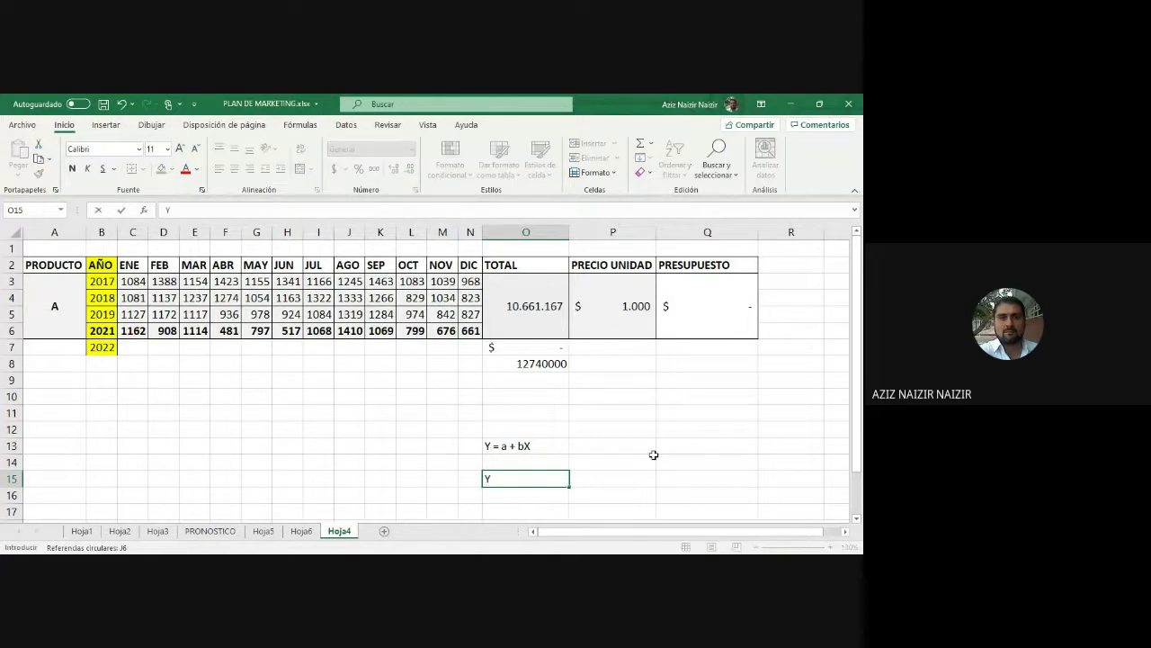
type(" 0")
key("BackSpace")
key("BackSpace")
type("= 2 + 3X")
left_click(591, 493)
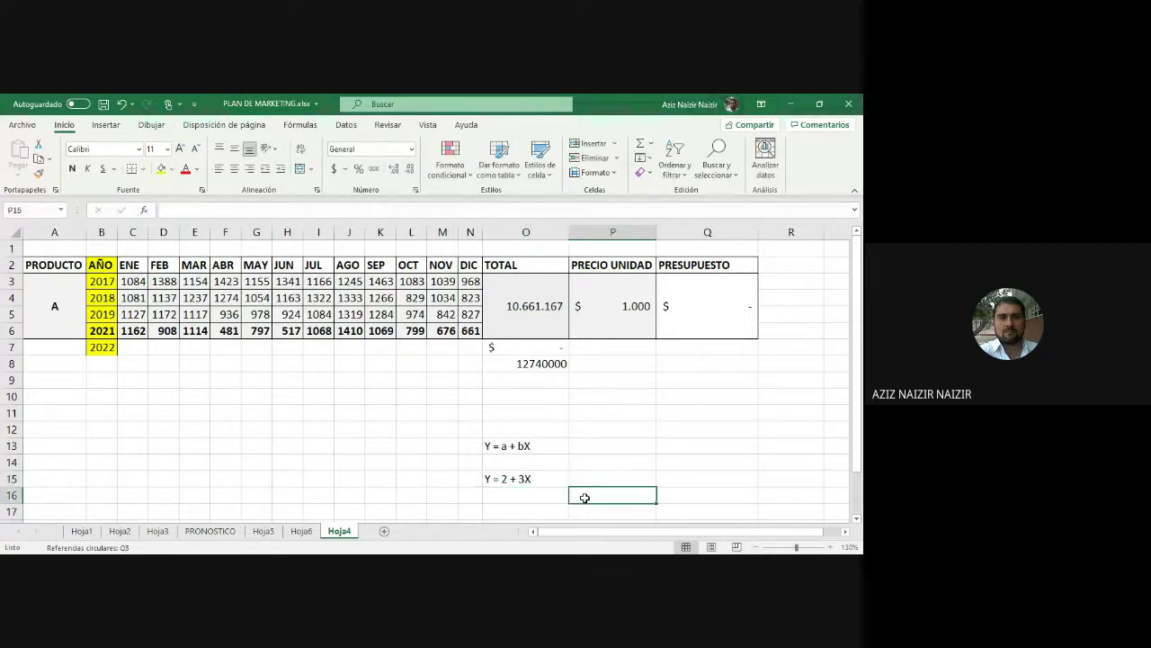
left_click(603, 478)
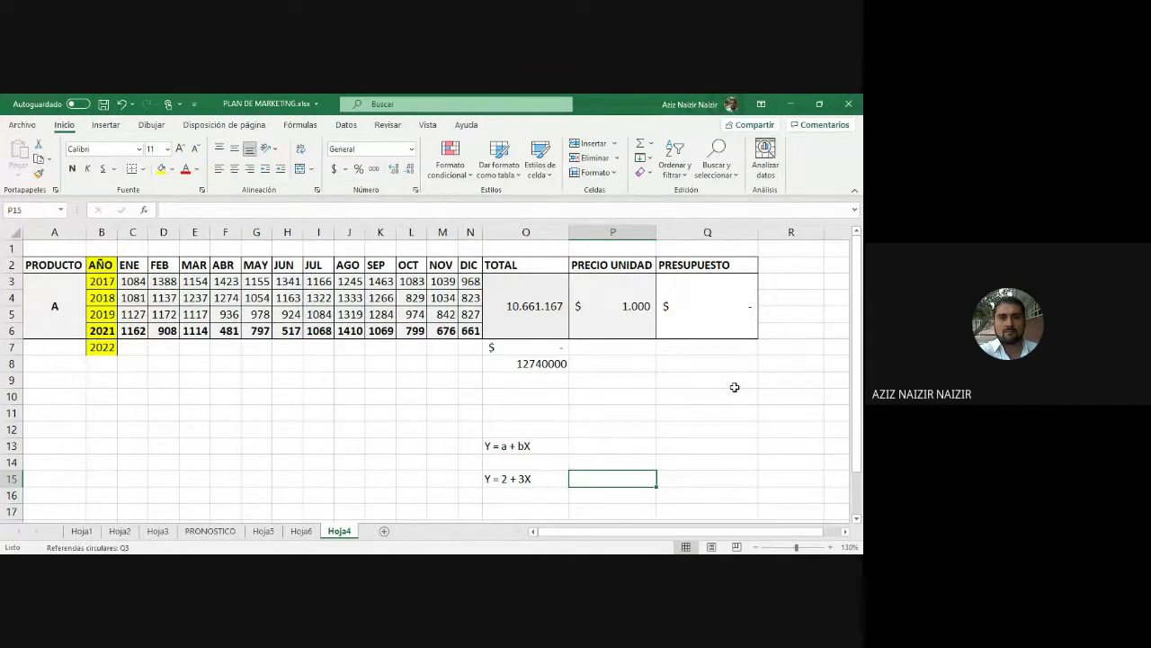
- Add the first worked example beside Y = 2 + 3X, with x=1 in P15 and Y=5 in P16
type("x")
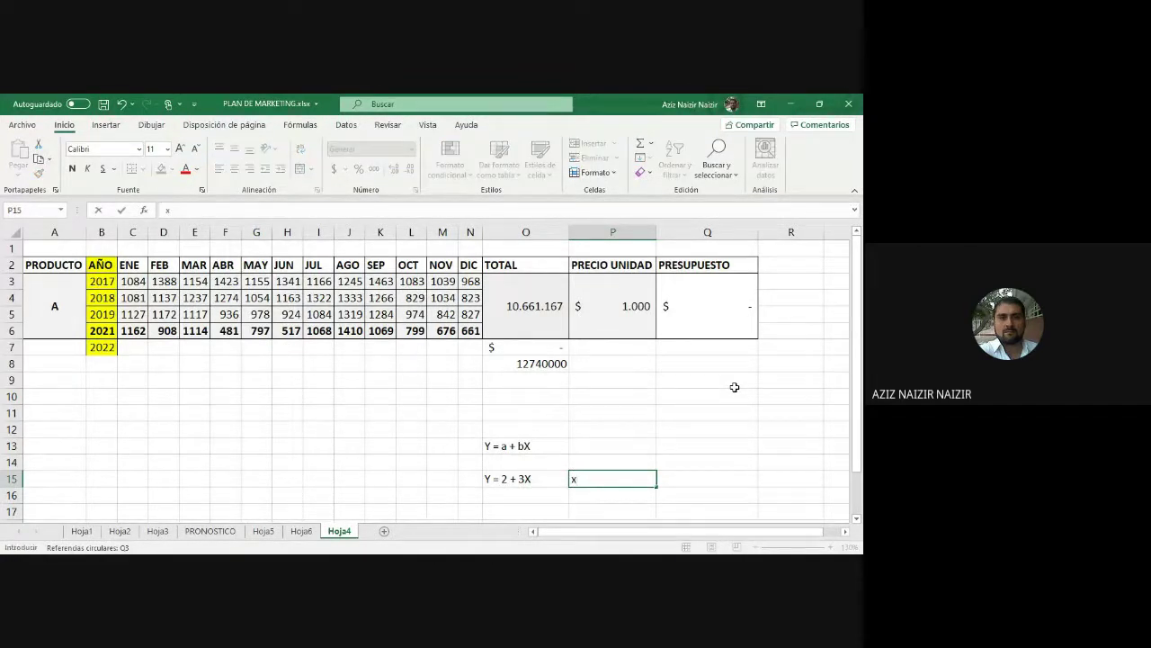
type("=1")
key("Return")
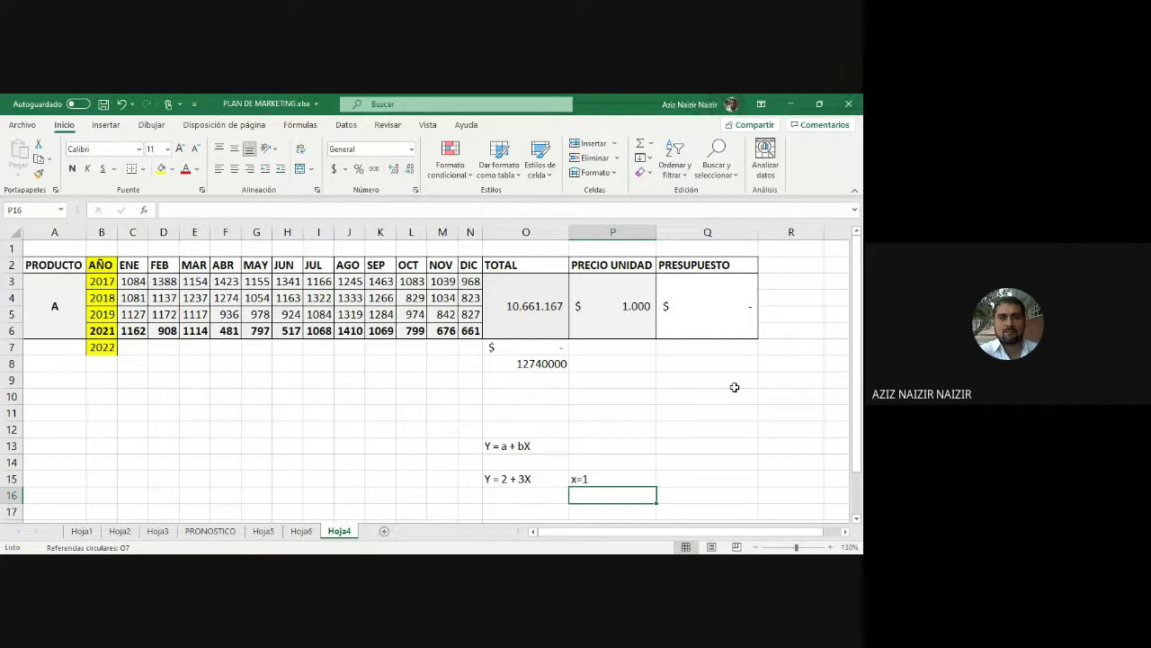
type("Y")
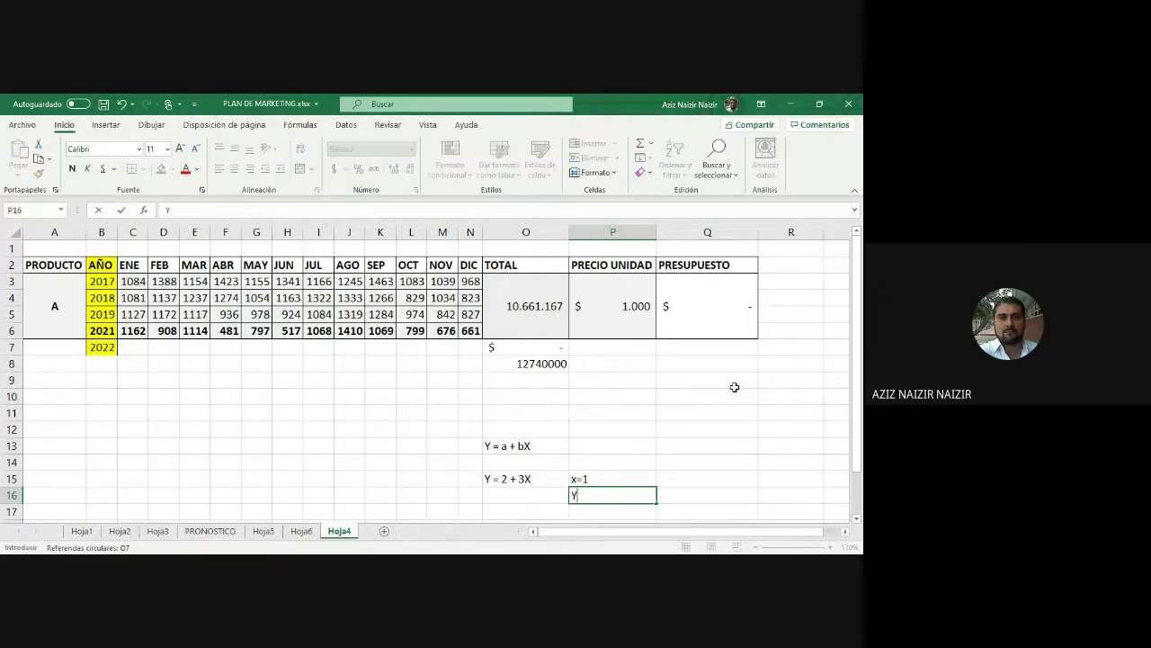
type("=")
type("5")
key("Return")
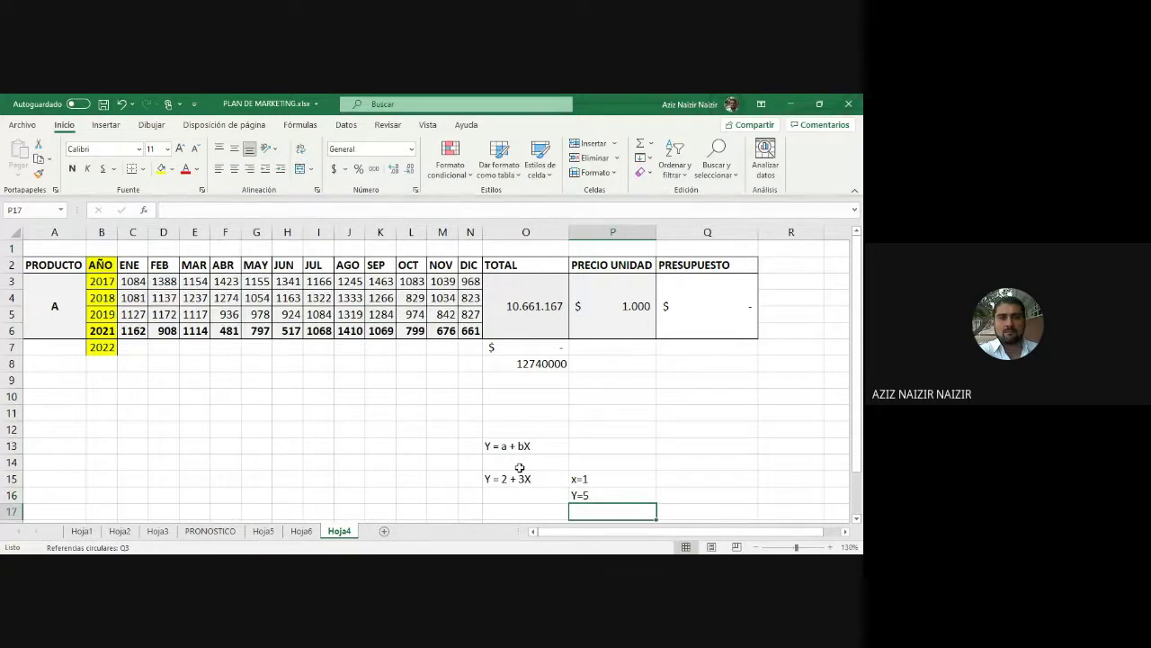
- Add a second worked example with X=5 in cell Q15 and Y=17 in Q16
left_click(706, 475)
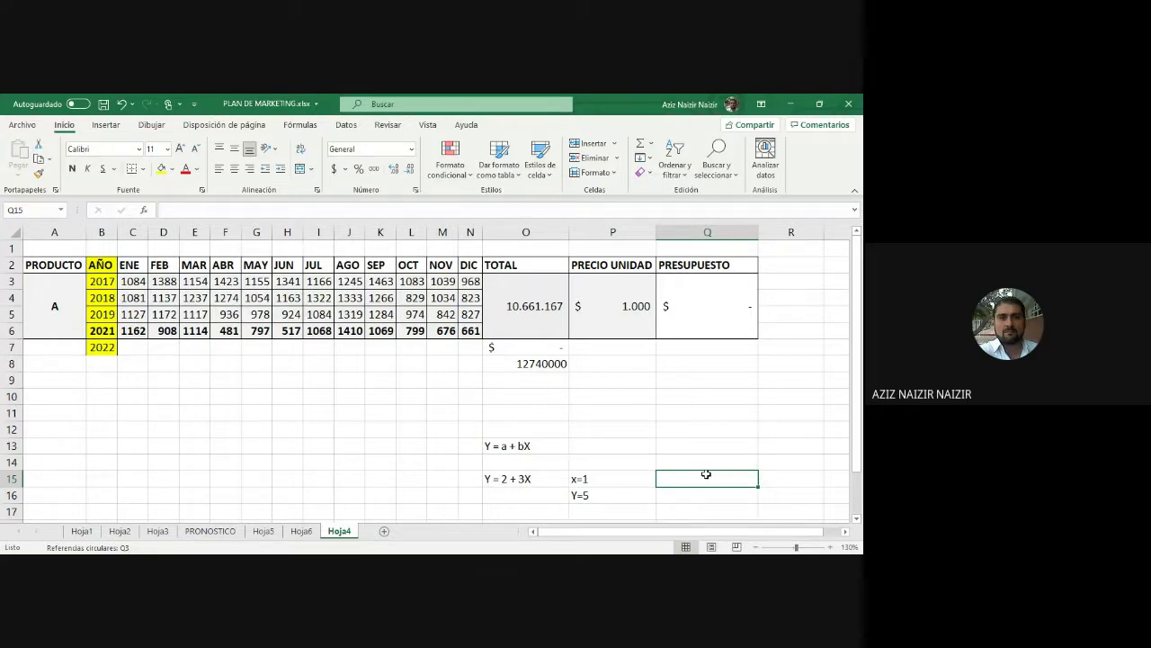
type("x")
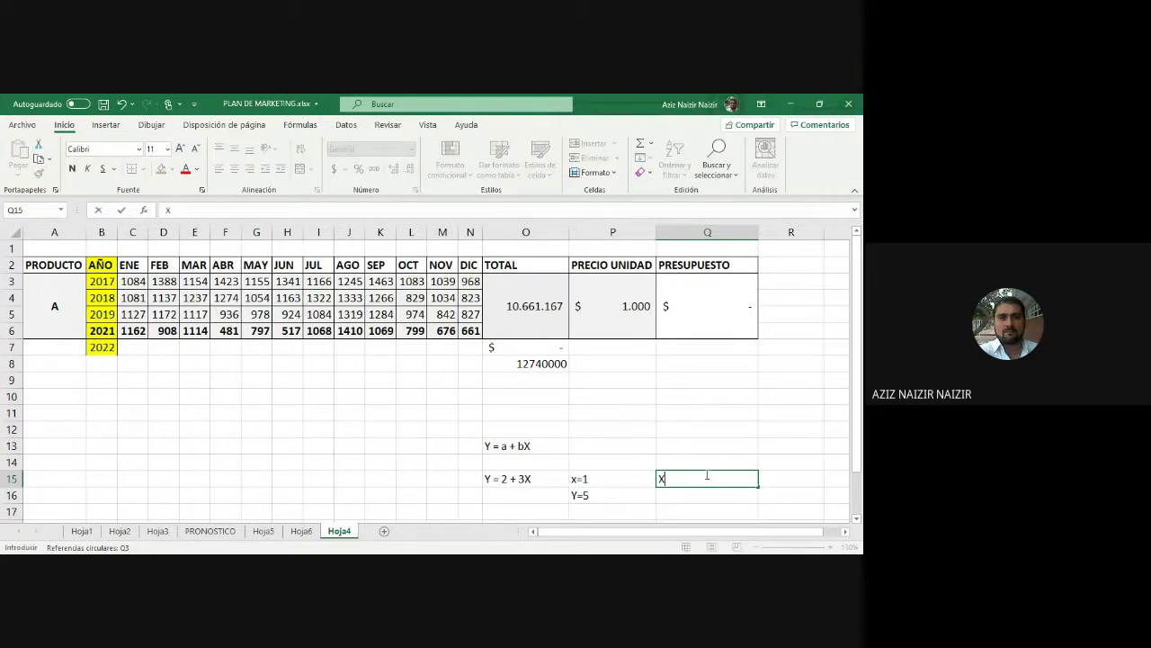
type("=5")
key("Return")
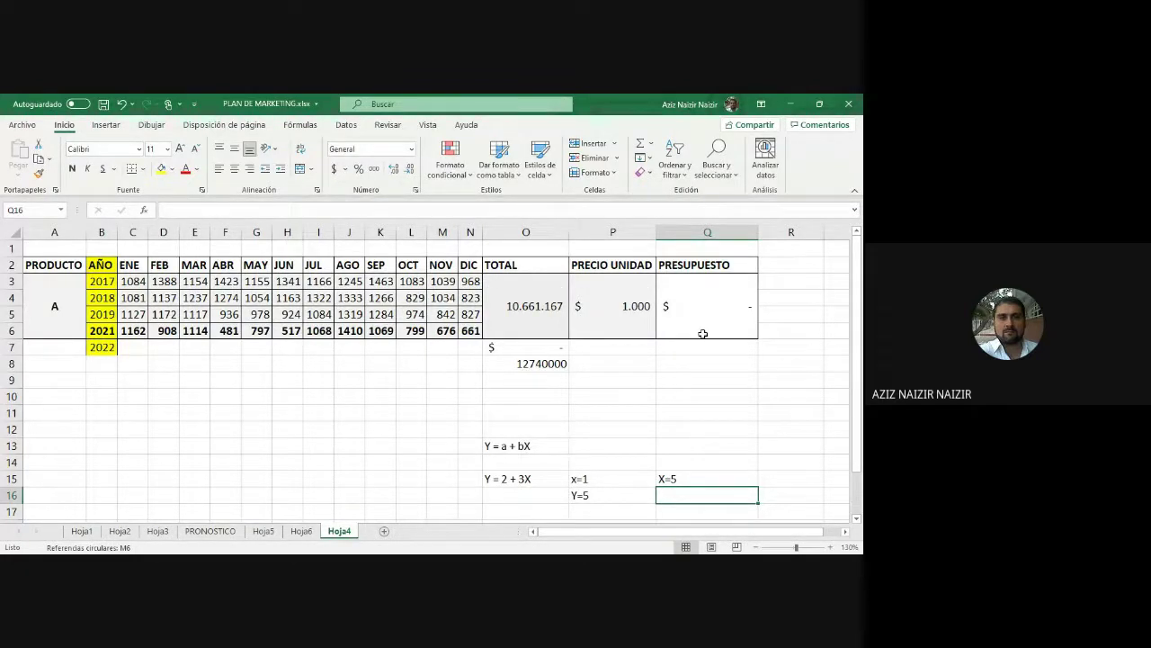
type("Y017")
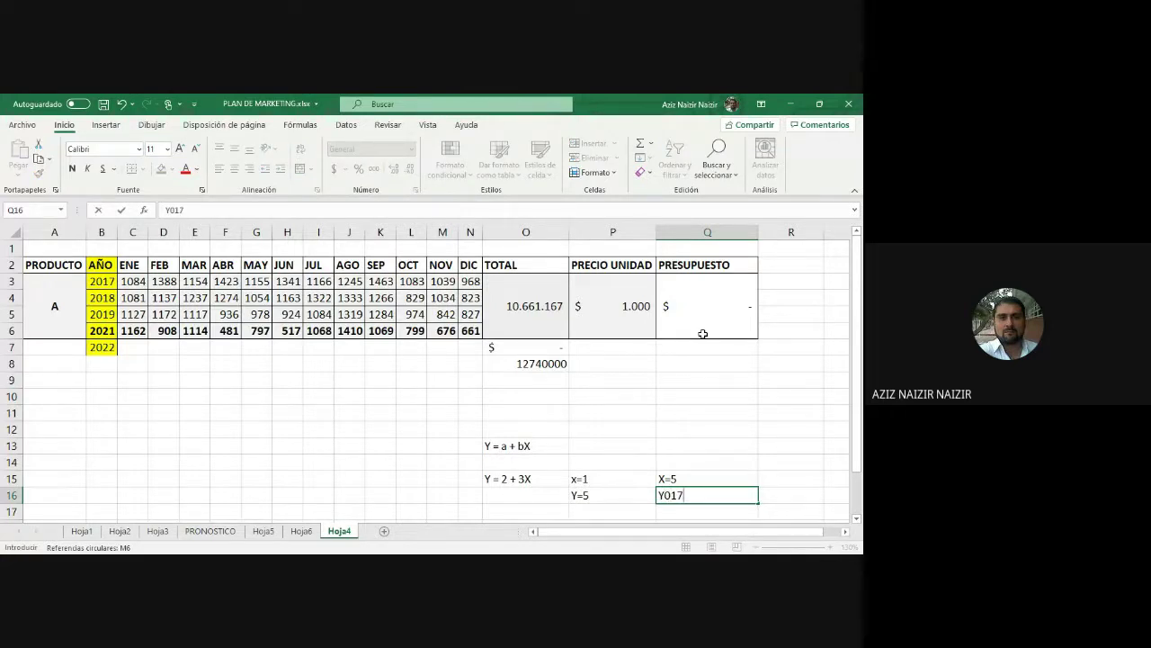
key("BackSpace")
key("BackSpace")
key("BackSpace")
type("=17")
key("Return")
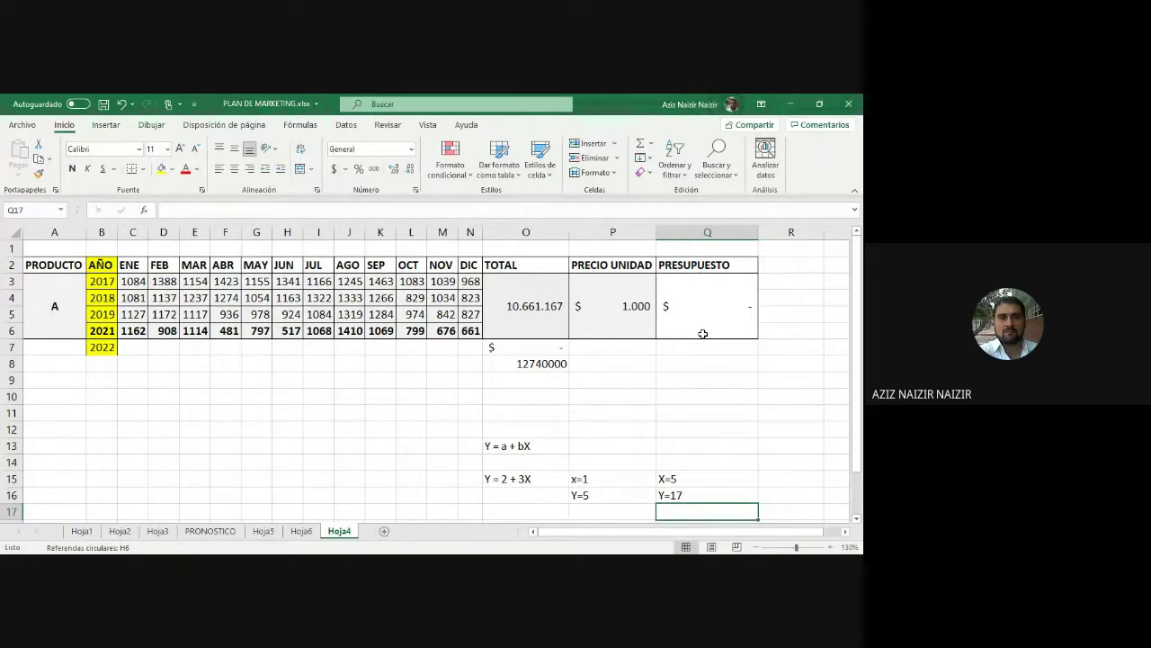
left_click_drag(603, 482, 689, 488)
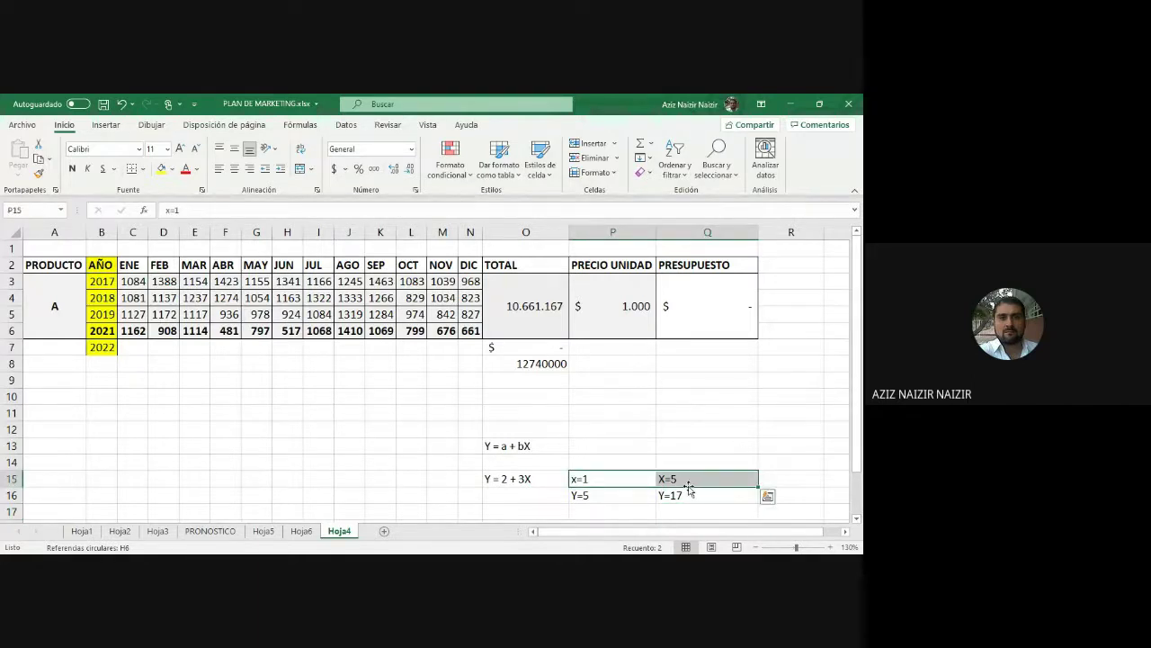
left_click(693, 501)
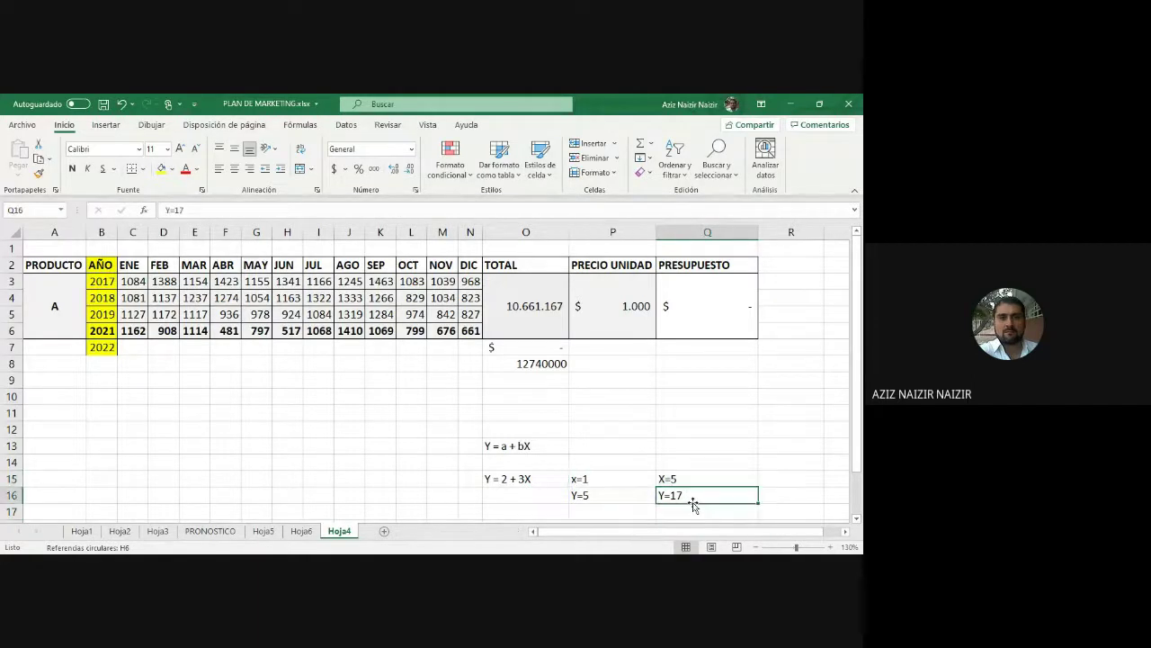
left_click_drag(696, 495, 692, 478)
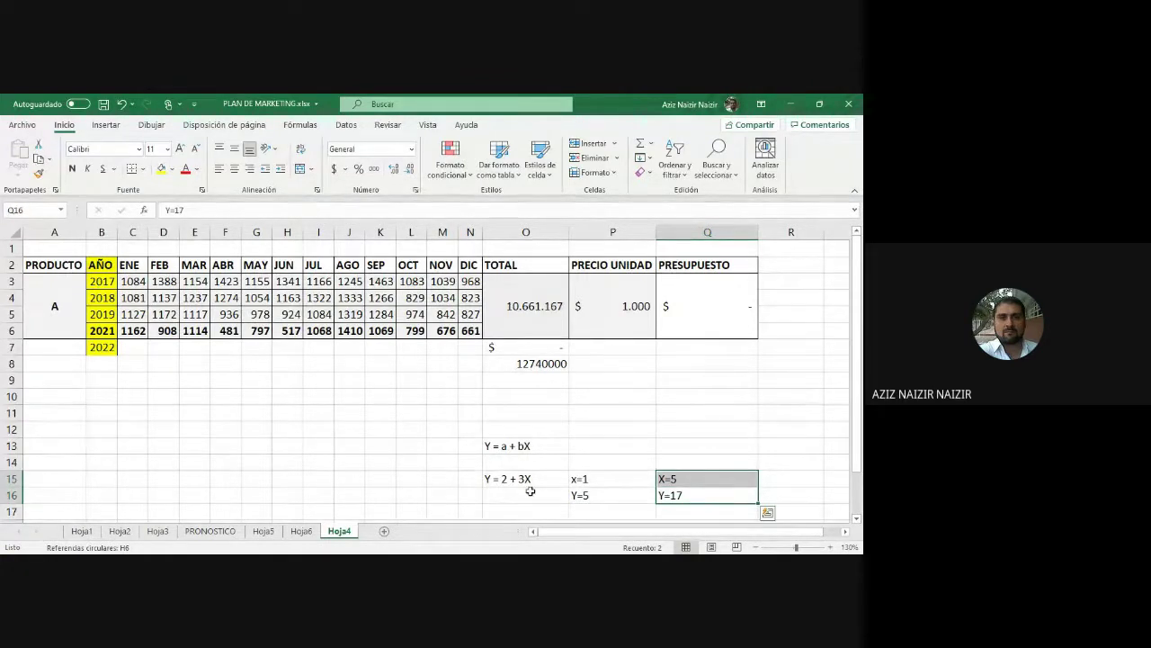
- Start a TENDENCIA function in C7 with the January sales $C$3:$C$6 as the known Y values
left_click(128, 350)
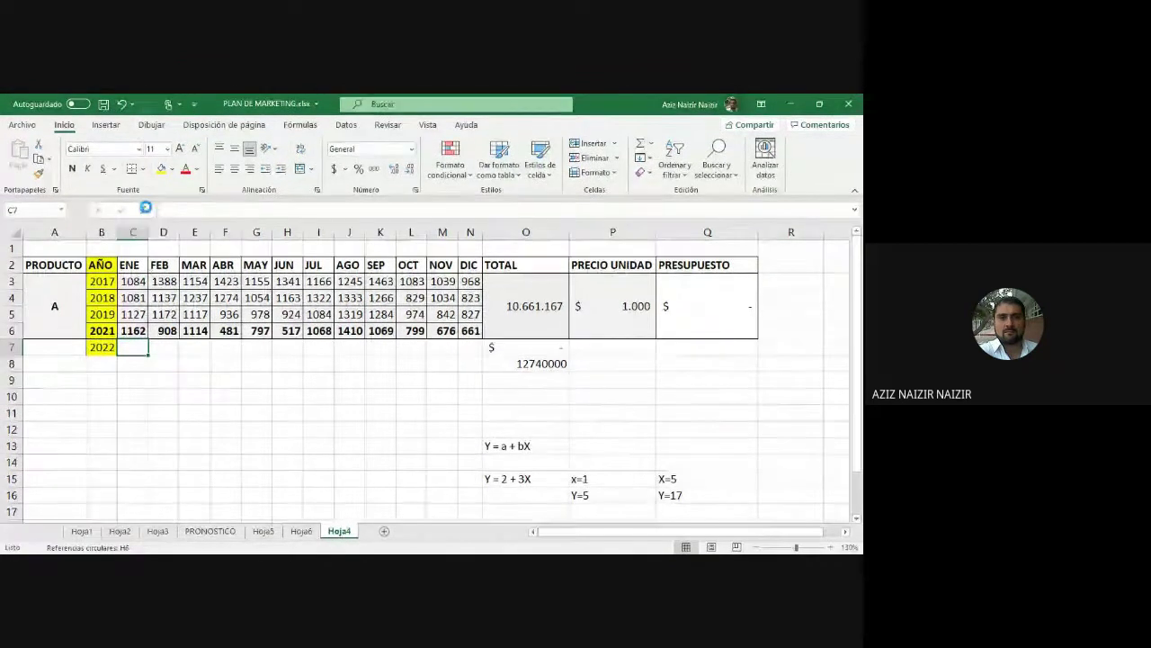
left_click(144, 212)
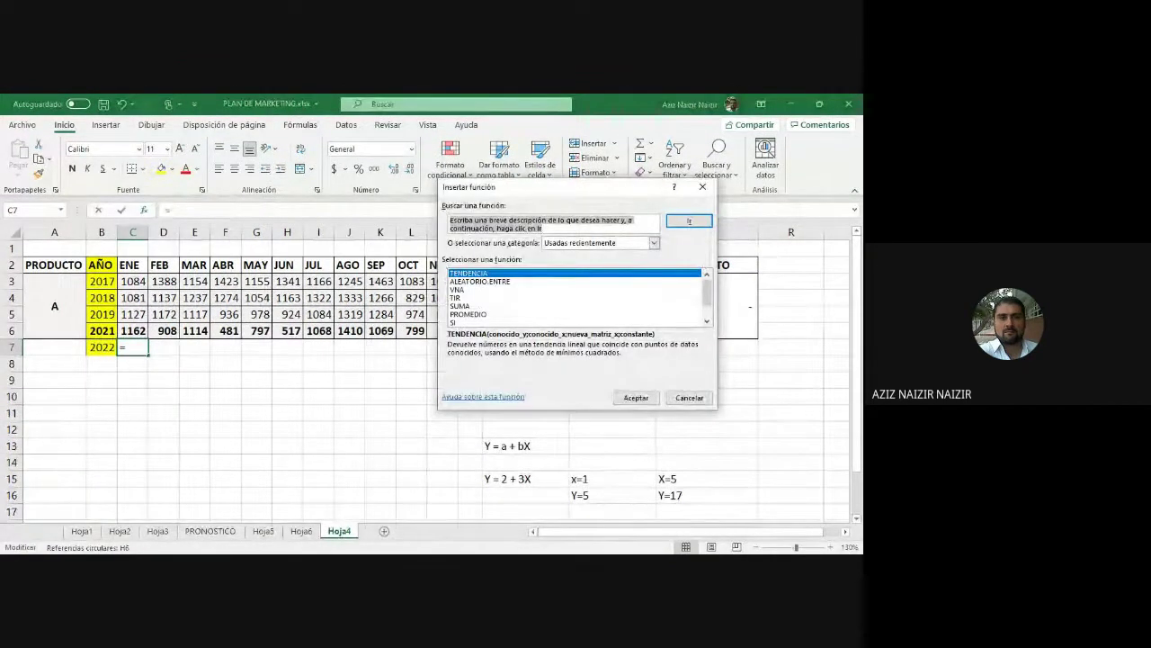
key("Return")
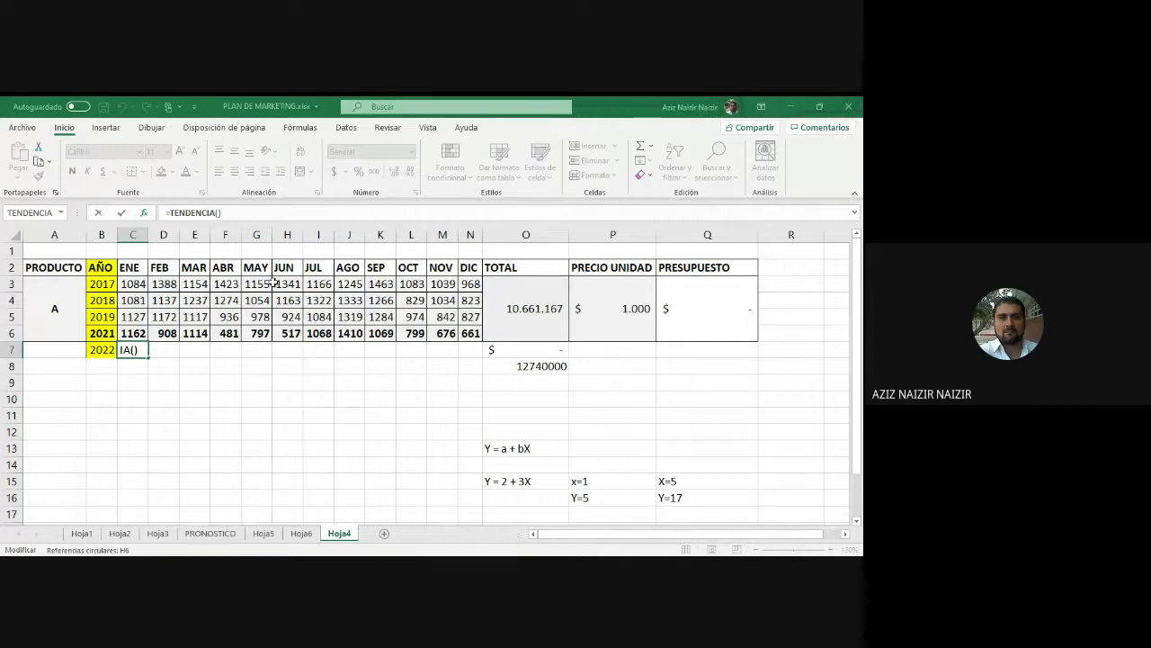
left_click_drag(133, 283, 144, 330)
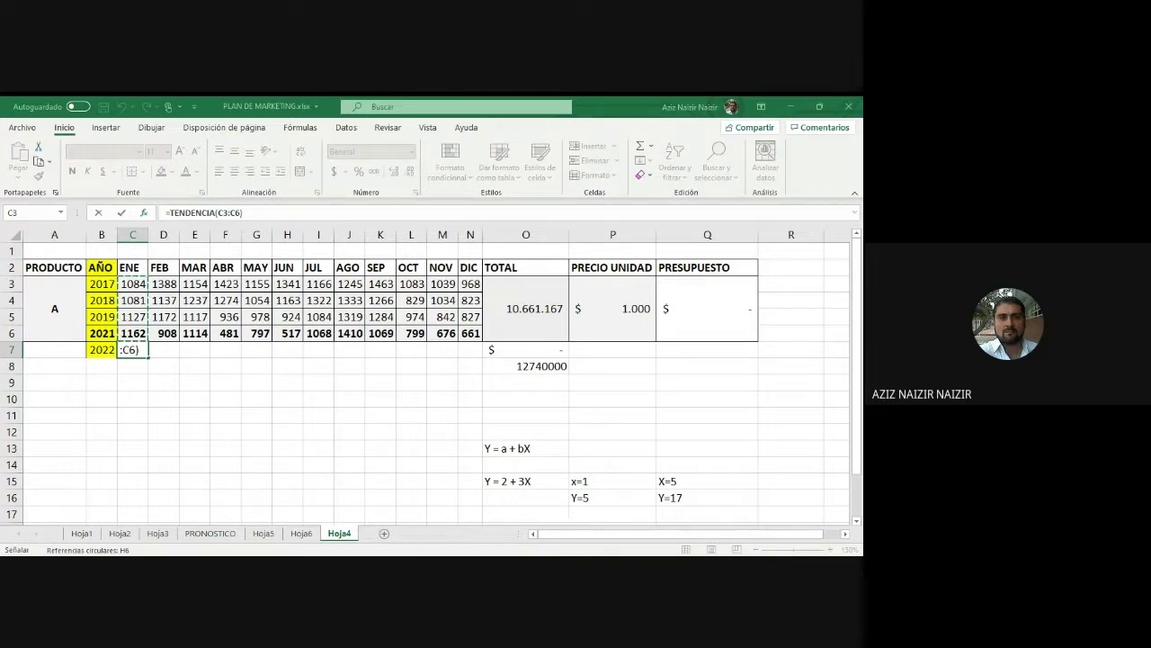
key("F4")
key("F2")
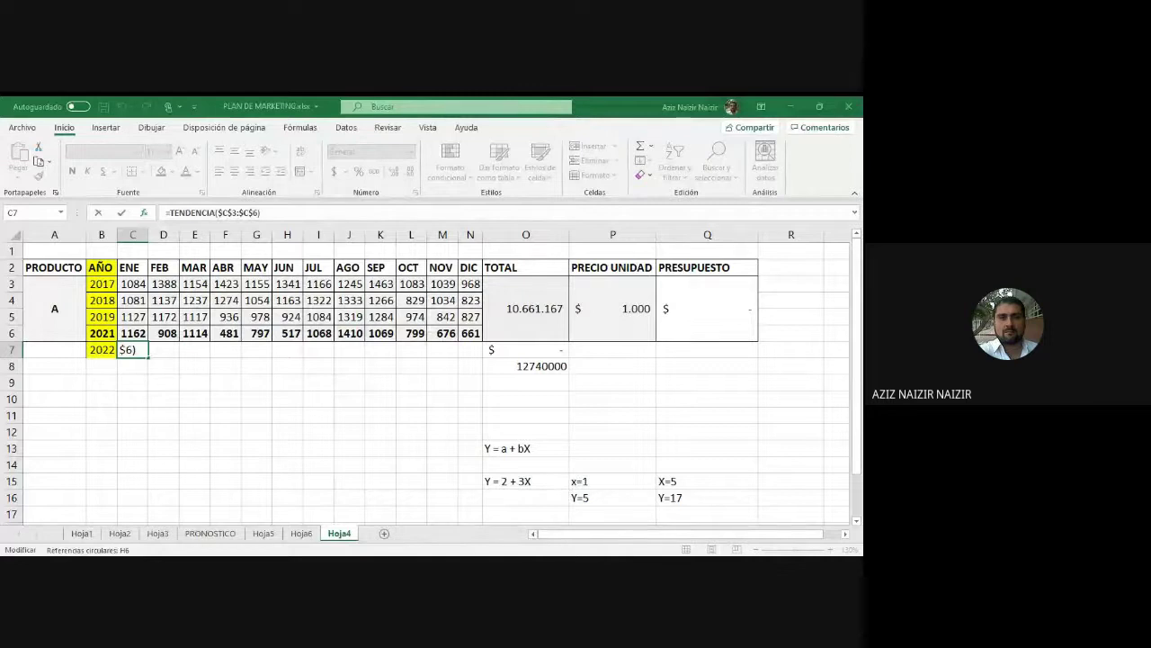
type(";")
left_click(103, 352)
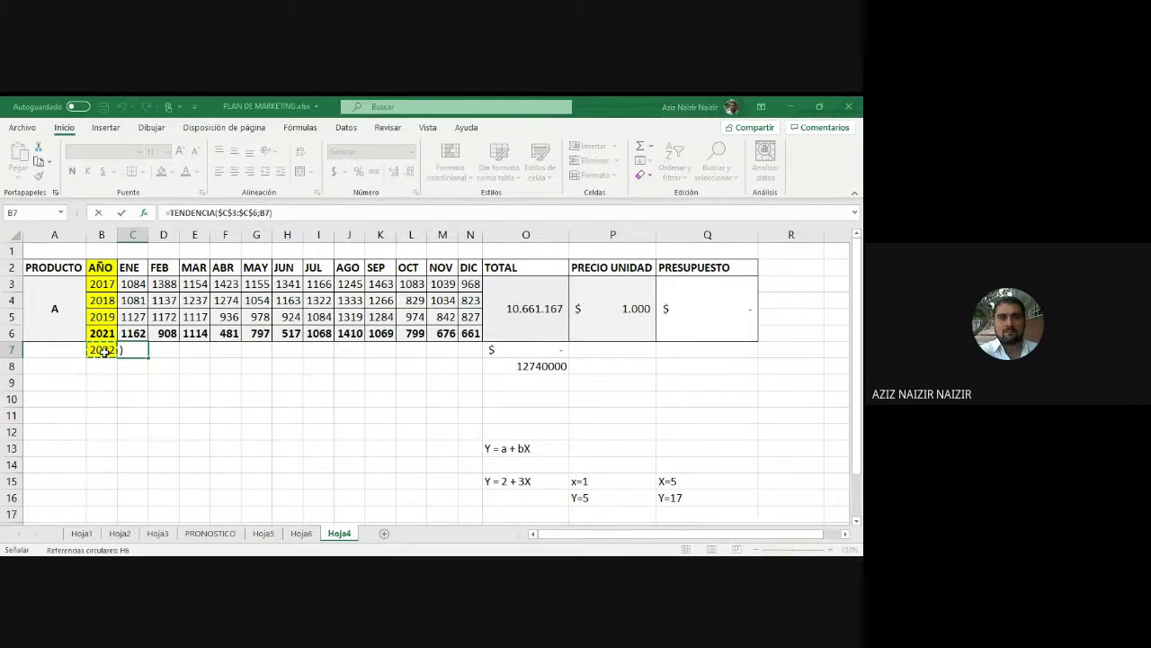
key("F4")
key("BackSpace")
key("BackSpace")
key("BackSpace")
key("BackSpace")
key("BackSpace")
- Add the years 2017 to 2021 as the known X values of the TENDENCIA formula, using absolute references $B$3:$B$6
type(";")
left_click_drag(103, 284, 101, 333)
key("F4")
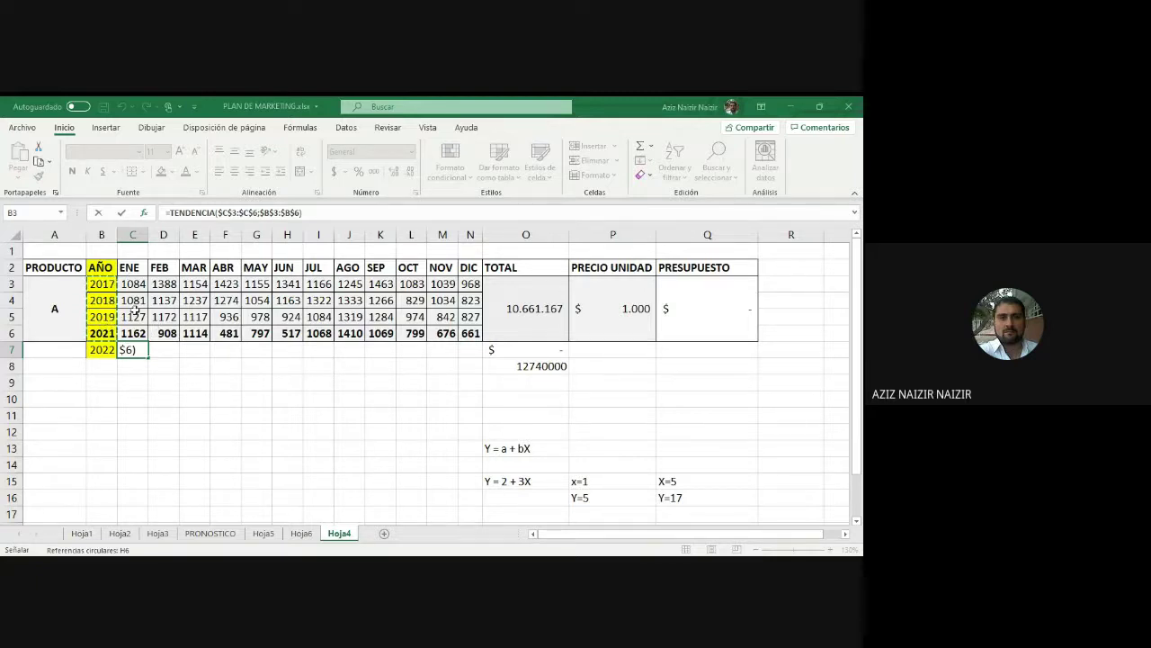
key("F2")
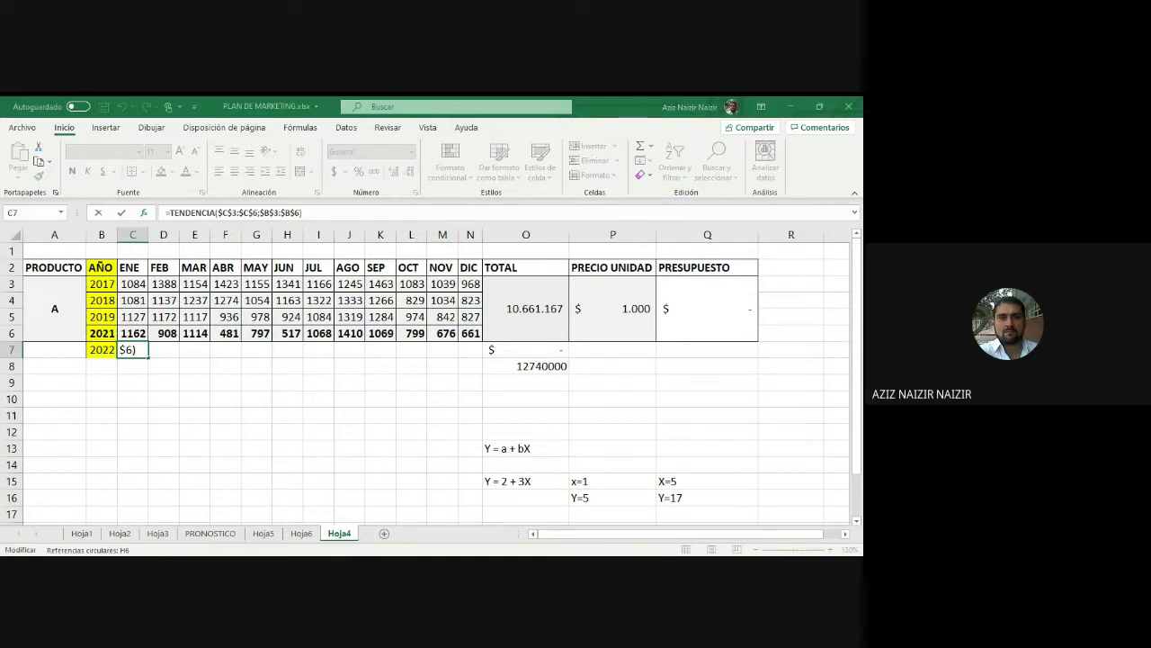
- Add the year 2022 in cell B7 as the new X value of the TENDENCIA formula
type(";")
left_click(106, 350)
key("F2")
key("BackSpace")
key("F4")
- Change the known Y range to relative C3:C6, make the new X reference absolute as $B$7, and enter the formula in C7
key("BackSpace")
key("BackSpace")
key("BackSpace")
key("BackSpace")
key("BackSpace")
key("BackSpace")
key("BackSpace")
key("BackSpace")
key("BackSpace")
left_click_drag(133, 284, 132, 331)
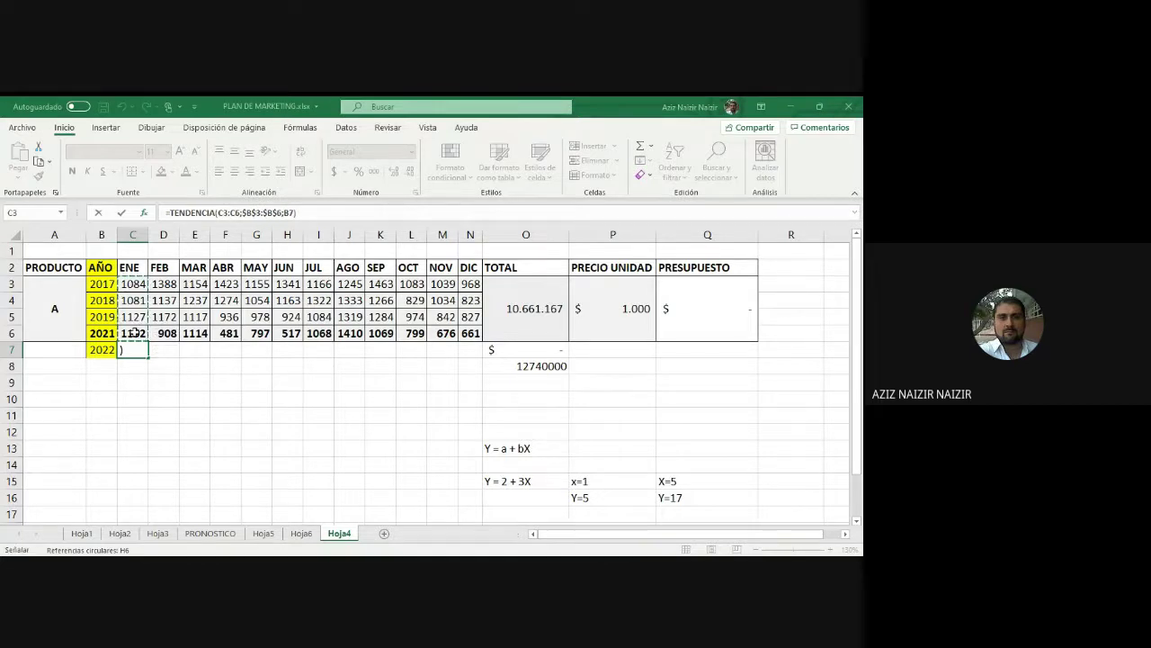
key("F2")
key("F4")
key("ctrl+Return")
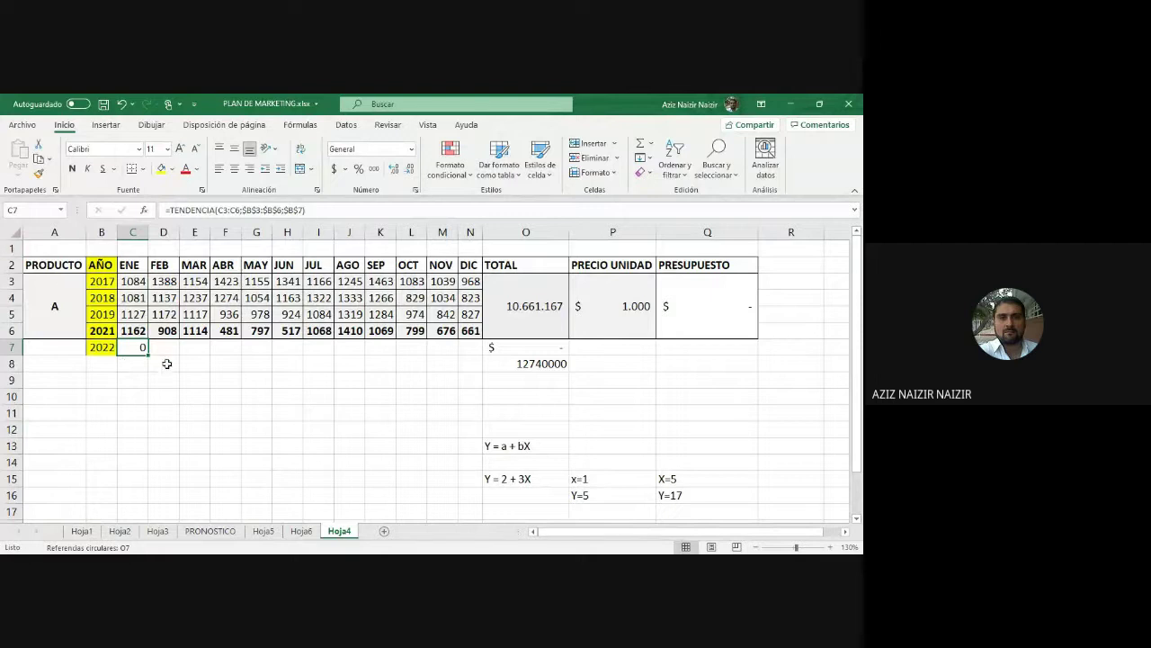
- Look through the workbook's first sheets and open the PRONOSTICO sheet
left_click(90, 532)
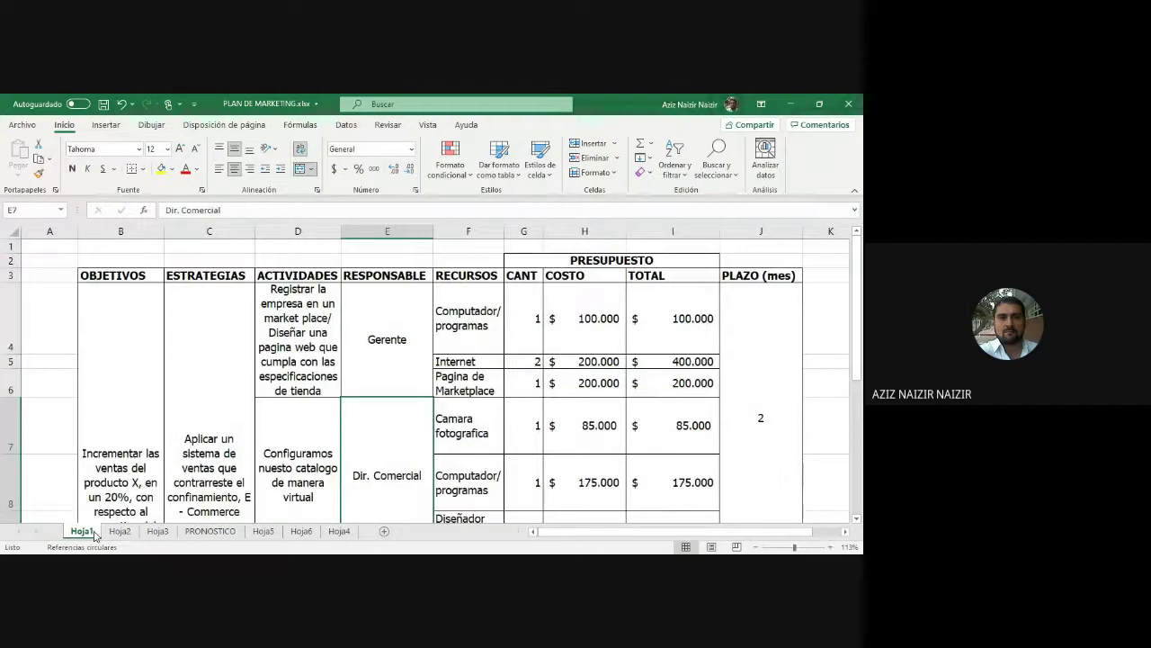
left_click(119, 531)
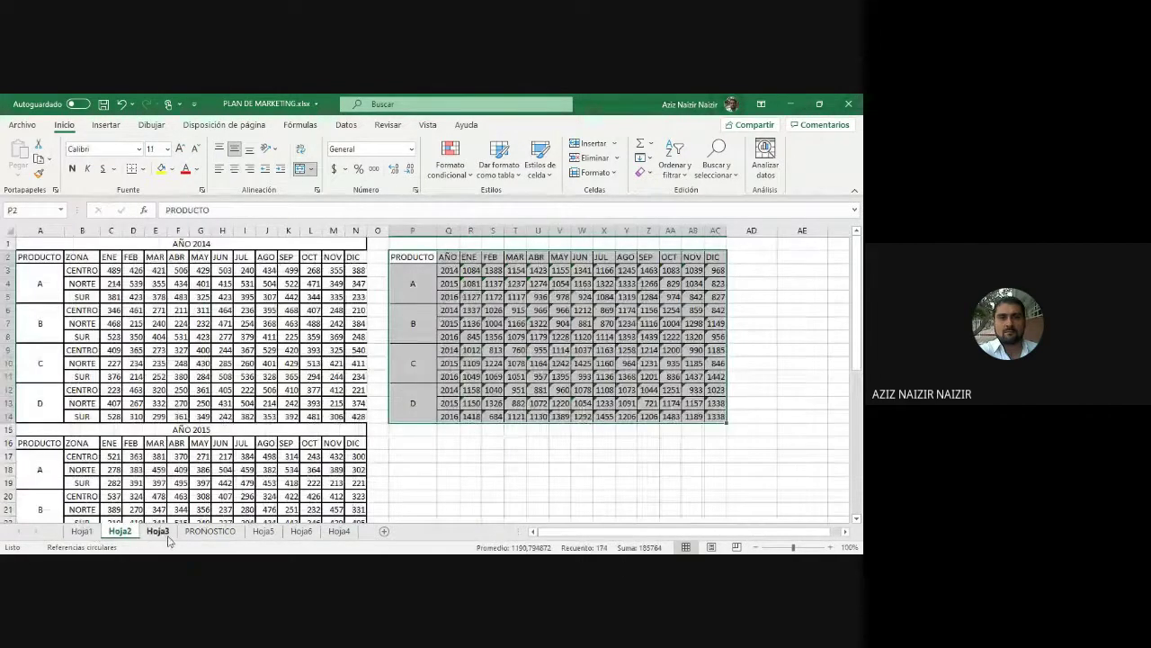
left_click(157, 531)
left_click(209, 531)
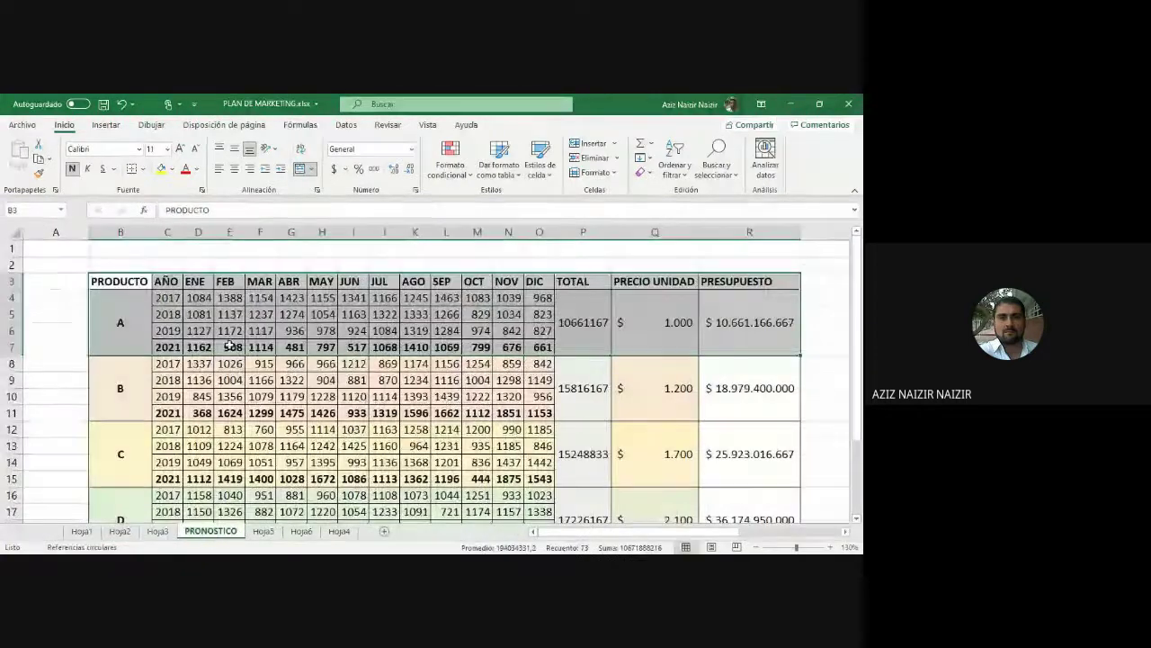
- Try inserting a single blank row above product B's block, and delete it again
left_click(9, 365)
right_click(7, 367)
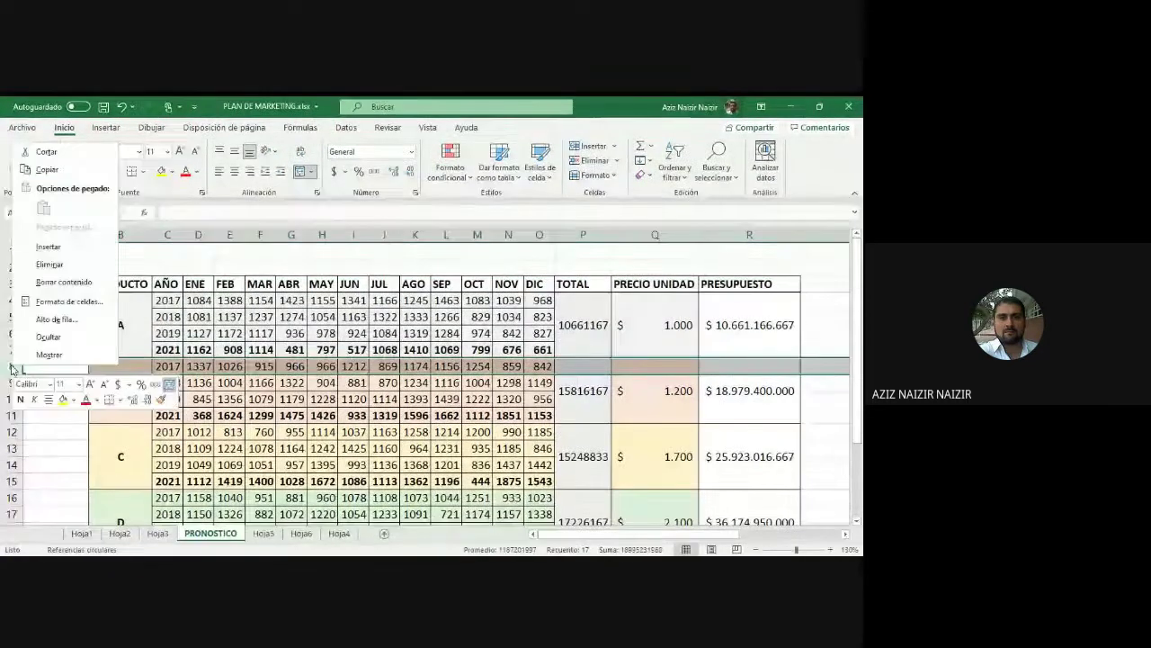
left_click(47, 246)
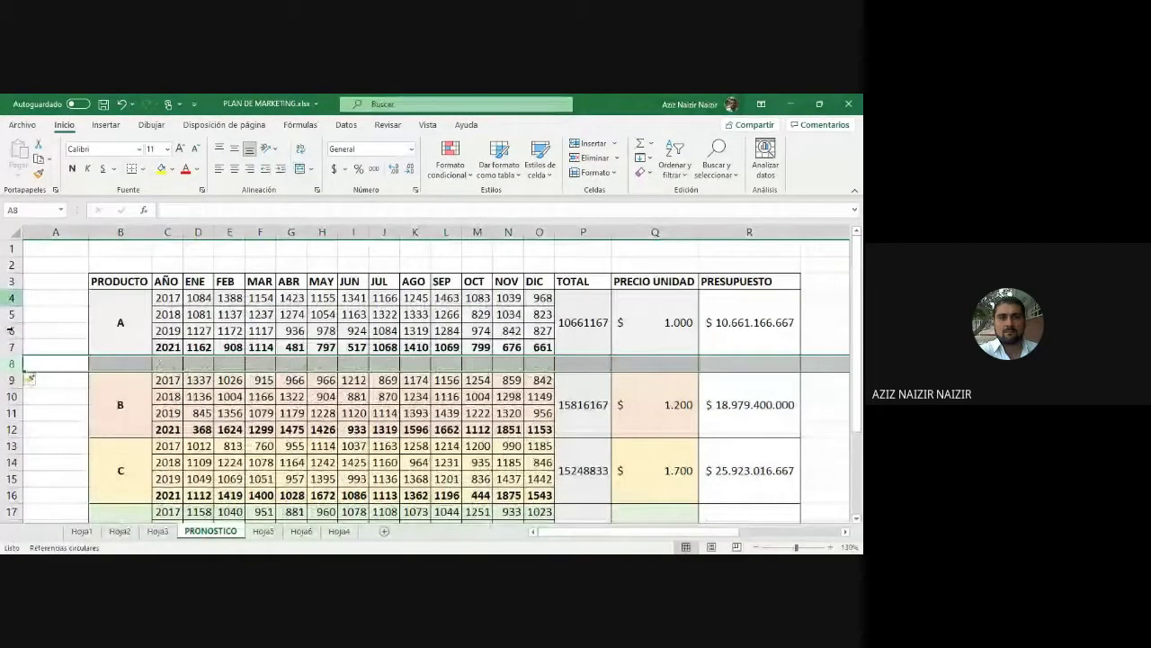
right_click(18, 368)
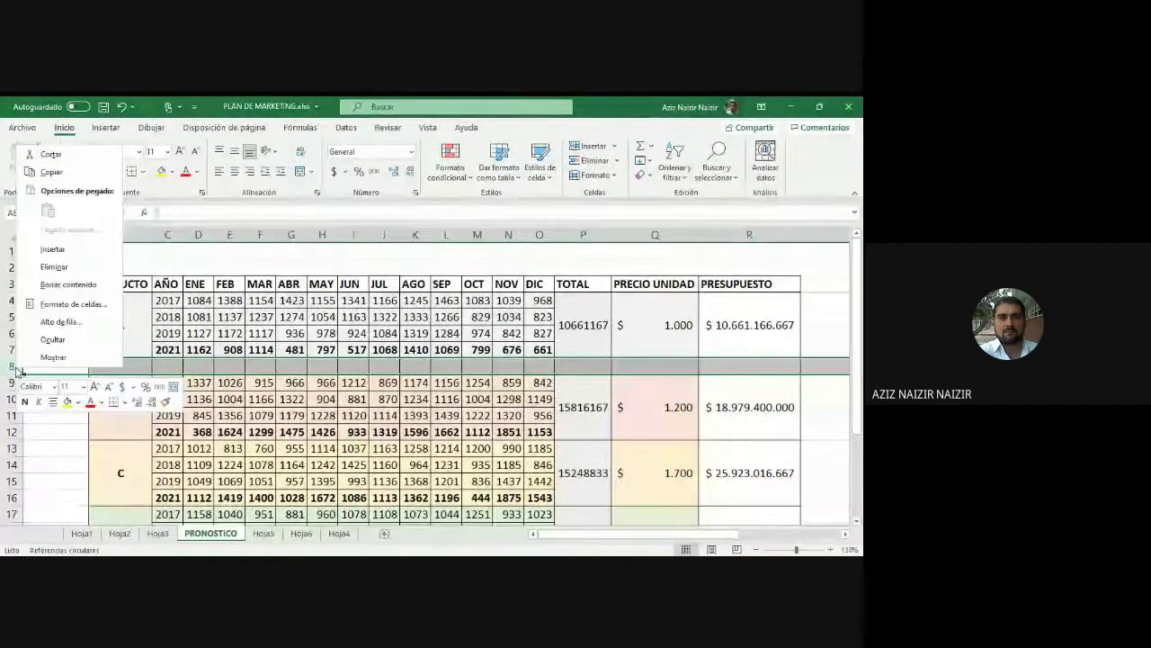
left_click(53, 267)
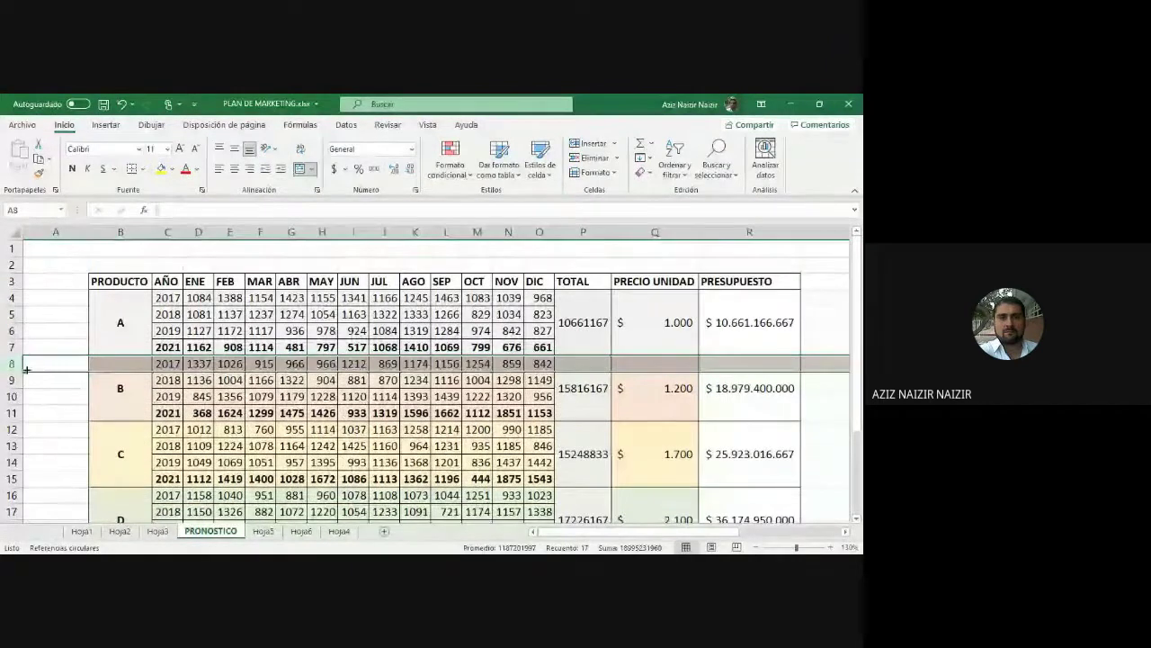
- Insert two blank rows at rows 8 and 9, between the blocks of products A and B
right_click(11, 365)
right_click(8, 370)
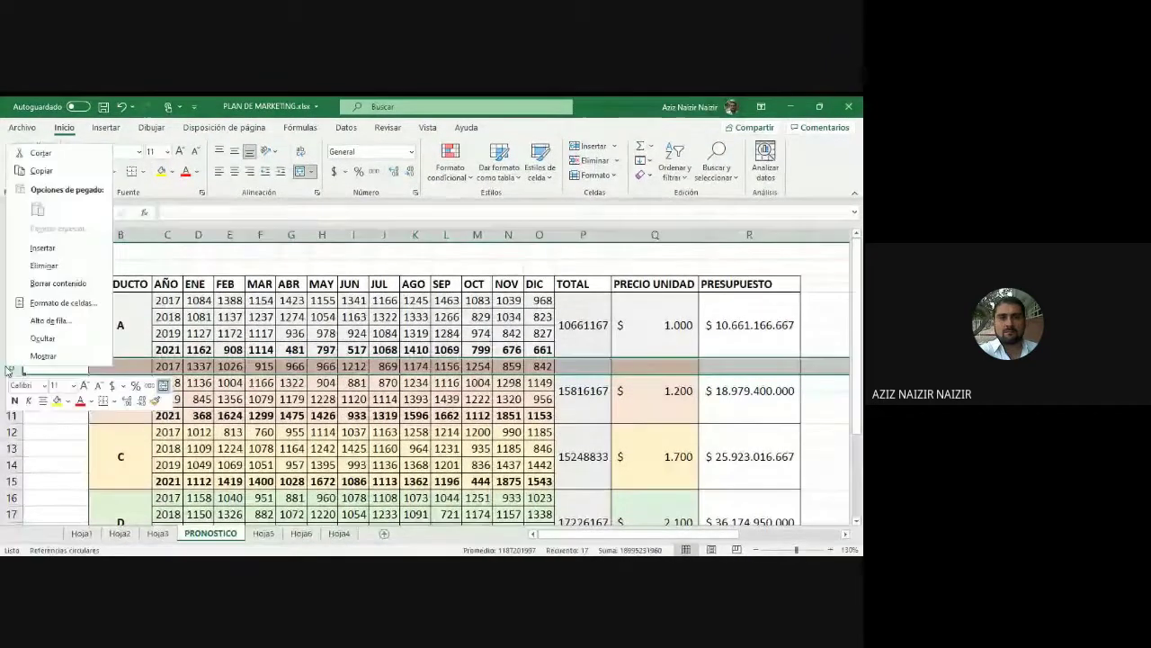
left_click(7, 370)
left_click_drag(9, 366, 9, 380)
right_click(9, 380)
left_click(40, 255)
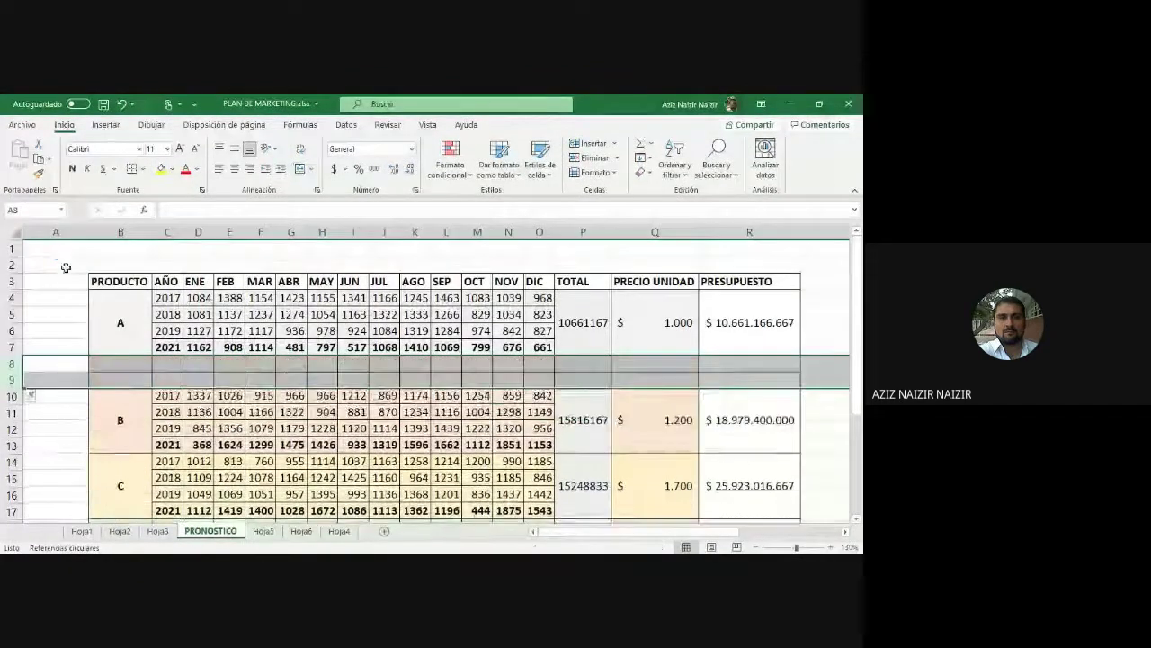
- Enter the year 2022 in cell C8, below product A's 2021 row
left_click(137, 368)
left_click(160, 364)
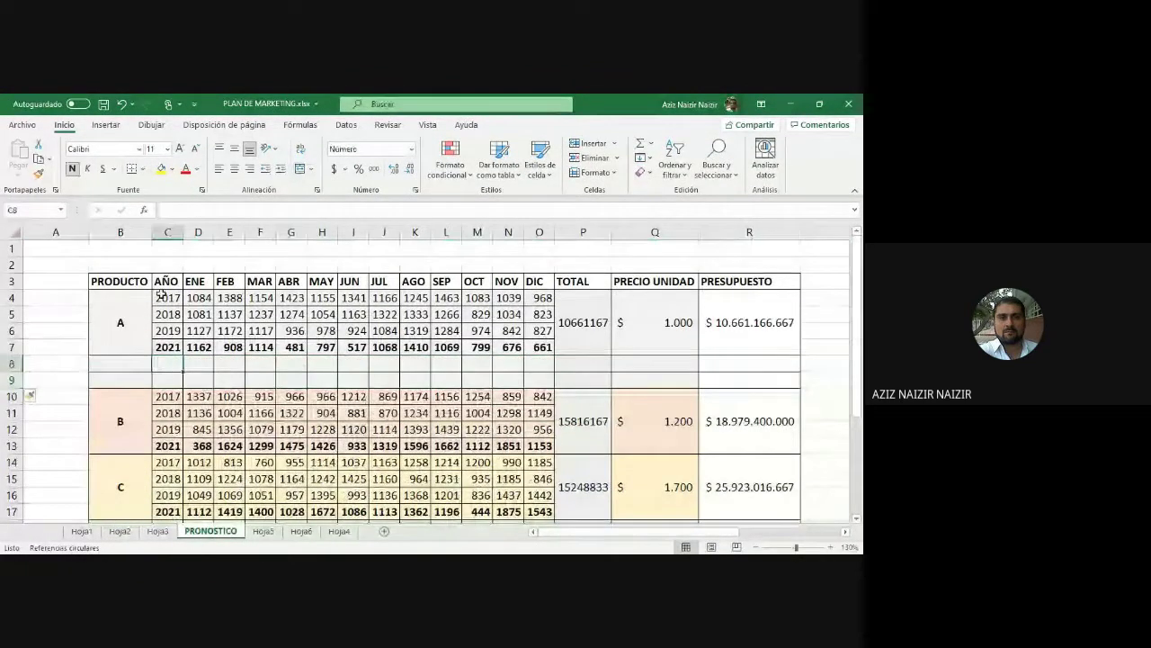
type("2")
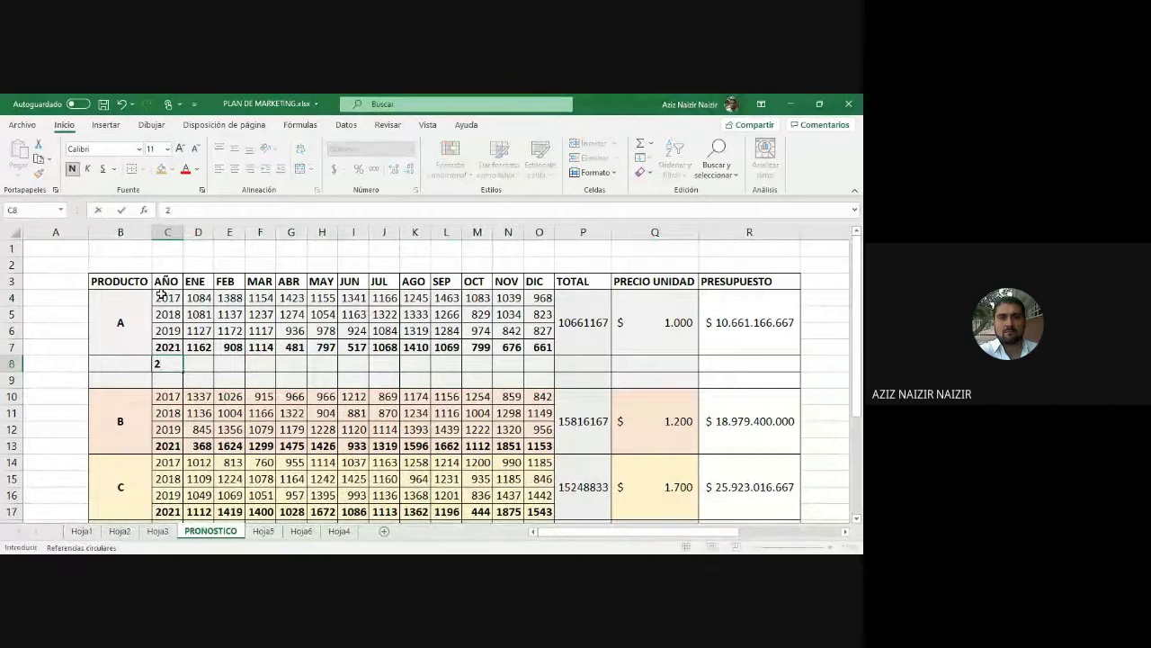
type("02")
key("Return")
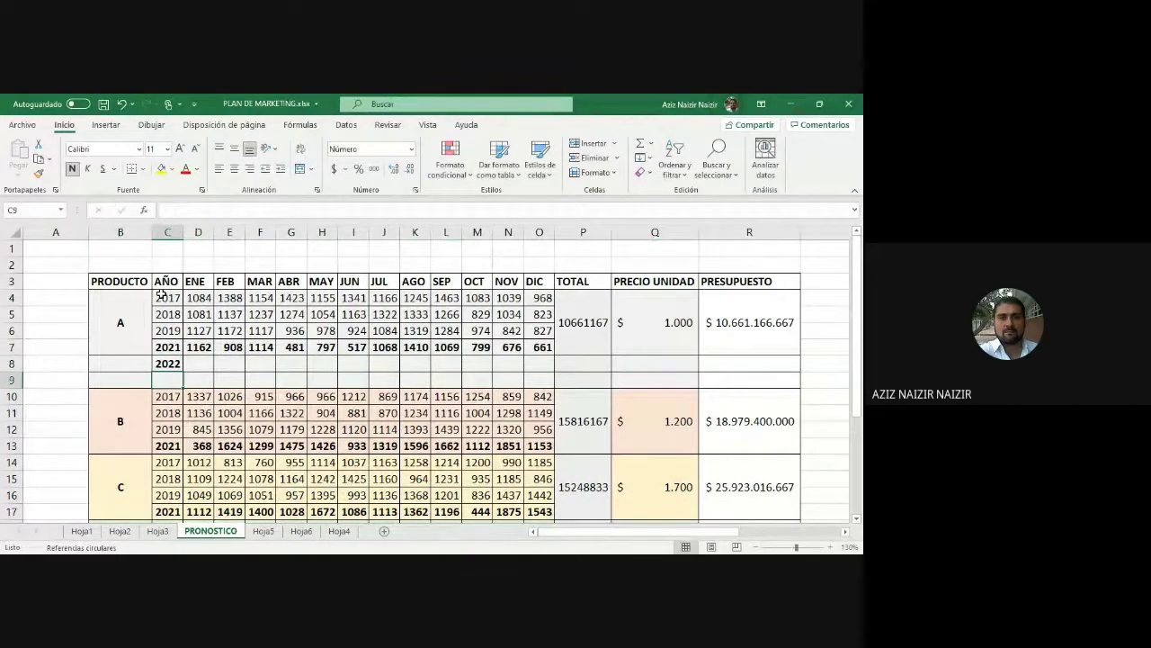
- Start a TENDENCIA function in D8 with product A's January sales D4:D7 as the known y values
left_click(203, 367)
left_click(145, 210)
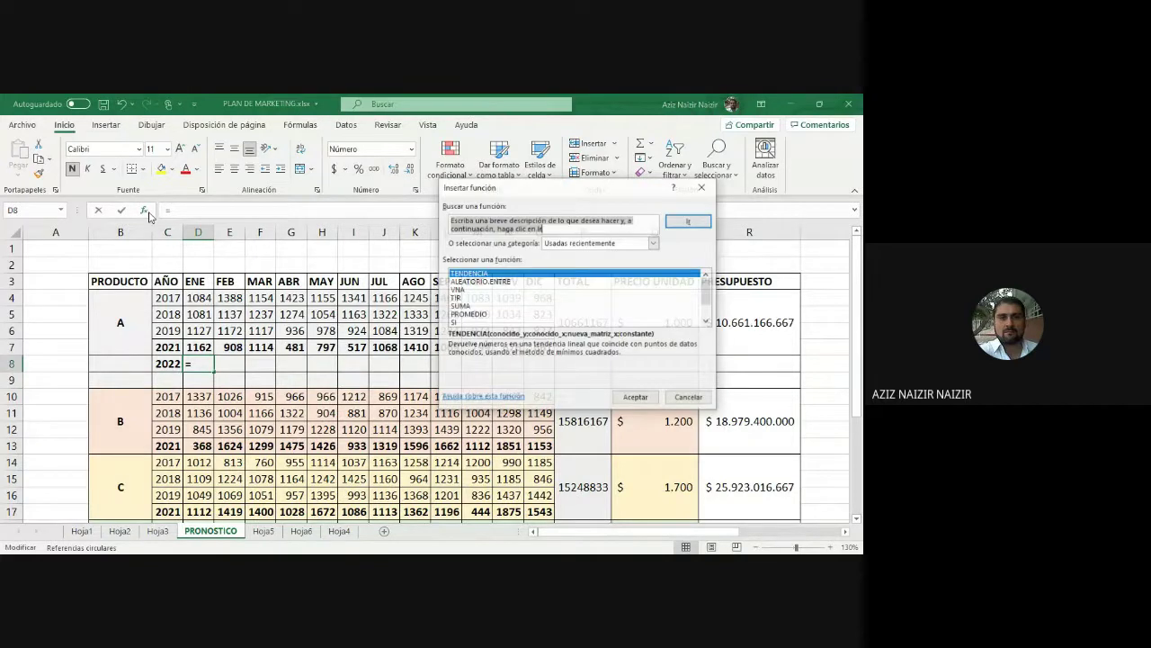
key("Tab")
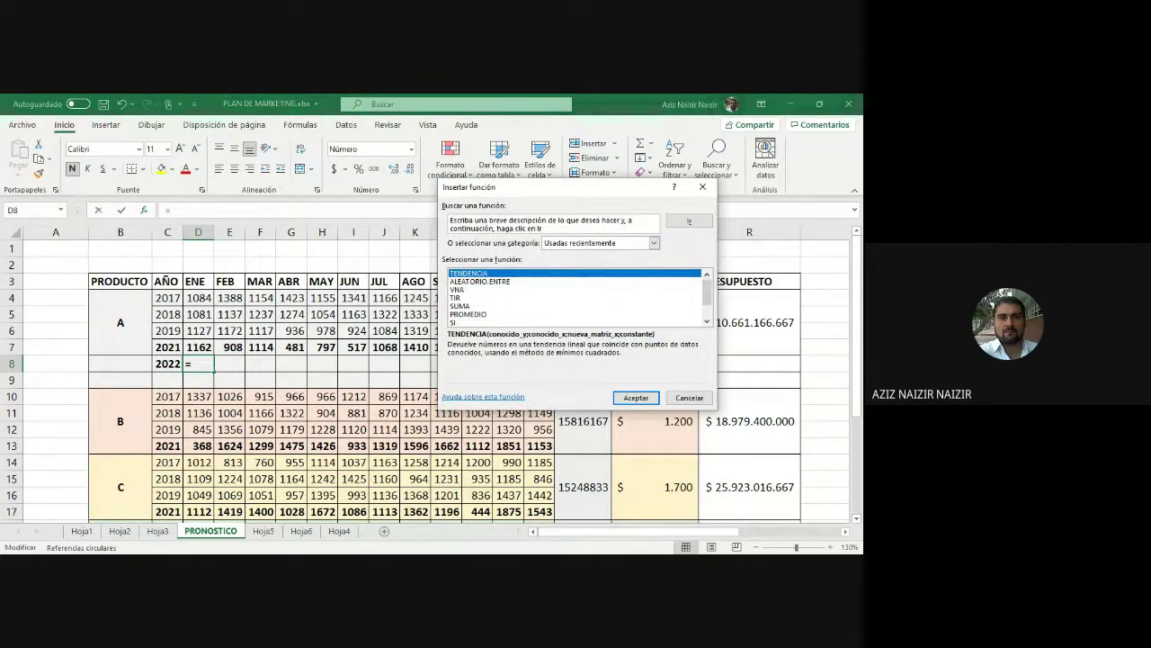
left_click(636, 397)
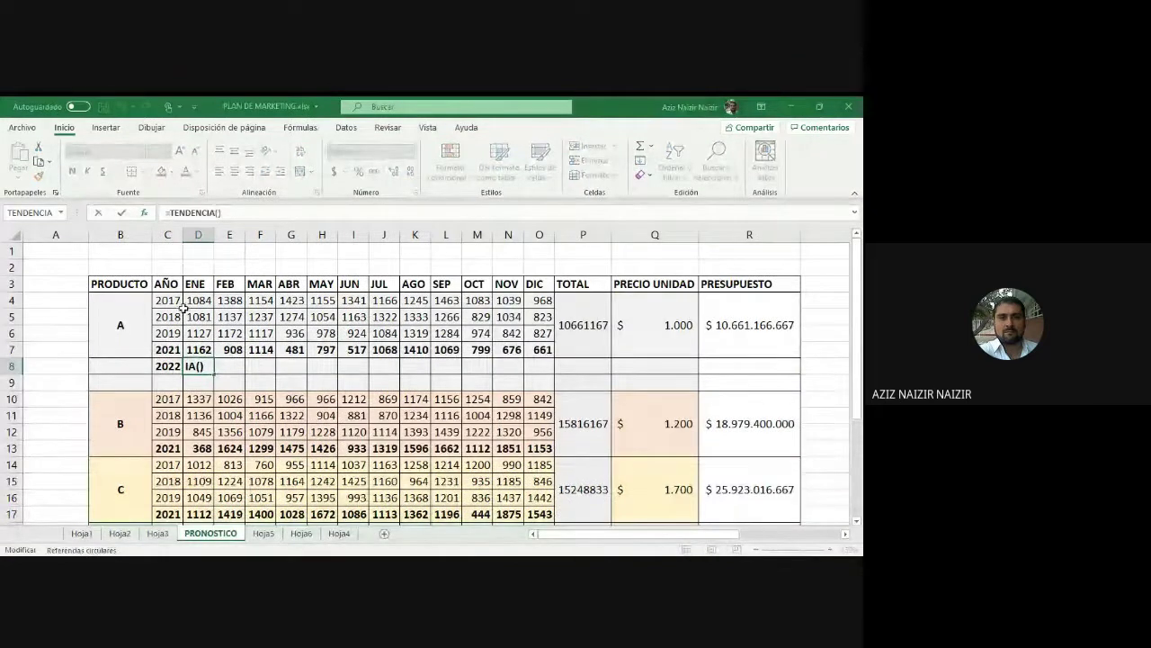
left_click_drag(198, 300, 202, 350)
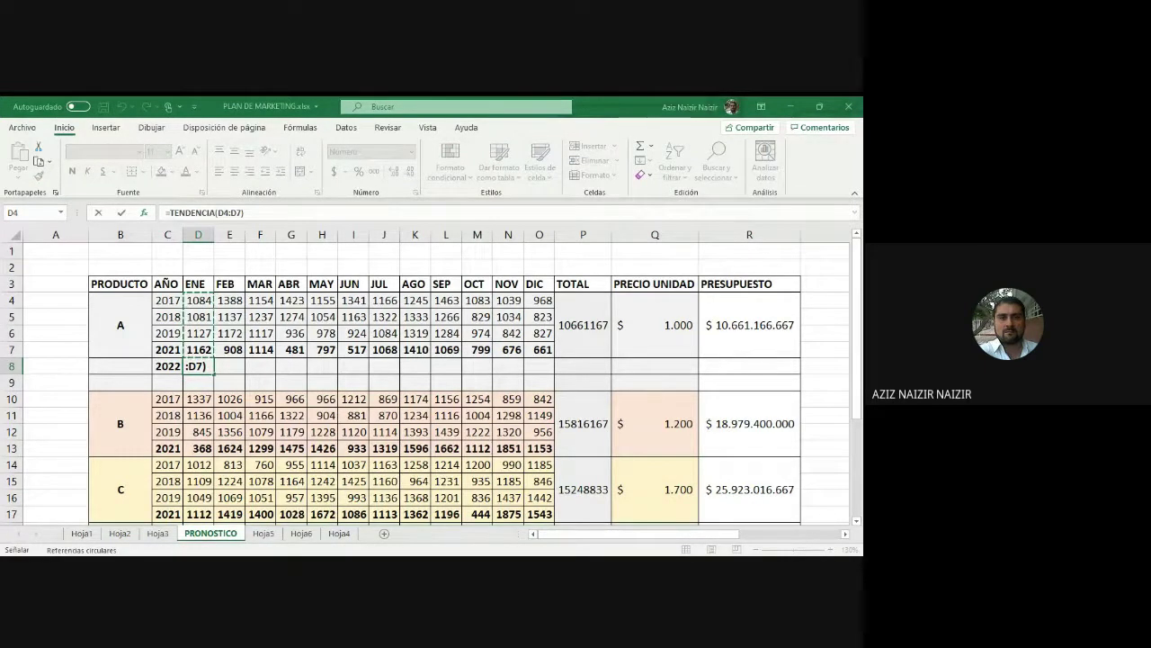
- Complete D8's TENDENCIA formula with absolute references: $C$4:$C$7 as known x values and $C$8 as the new x
key("F2")
type(";")
left_click_drag(172, 303, 169, 355)
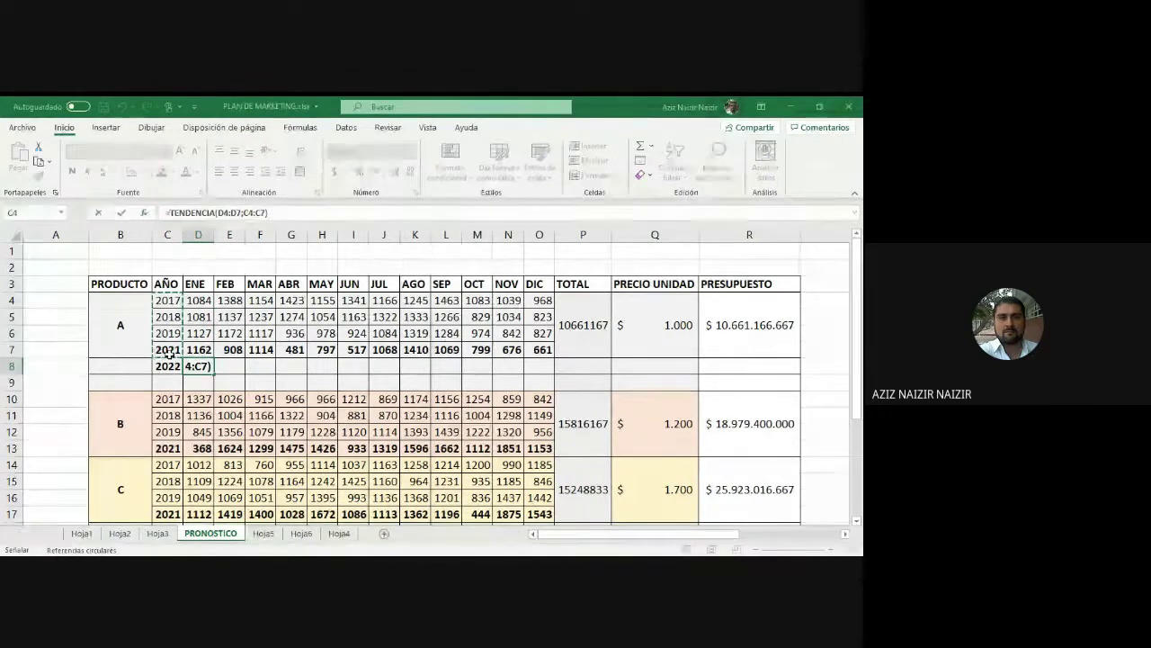
key("F4")
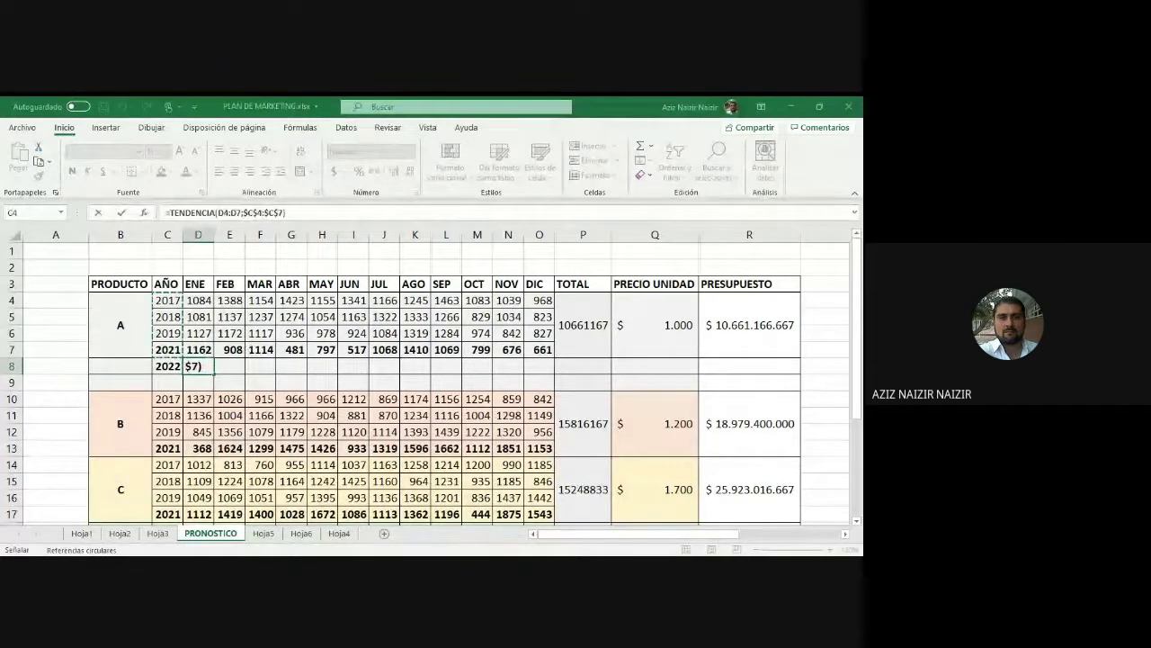
key("F2")
type(";")
left_click(171, 365)
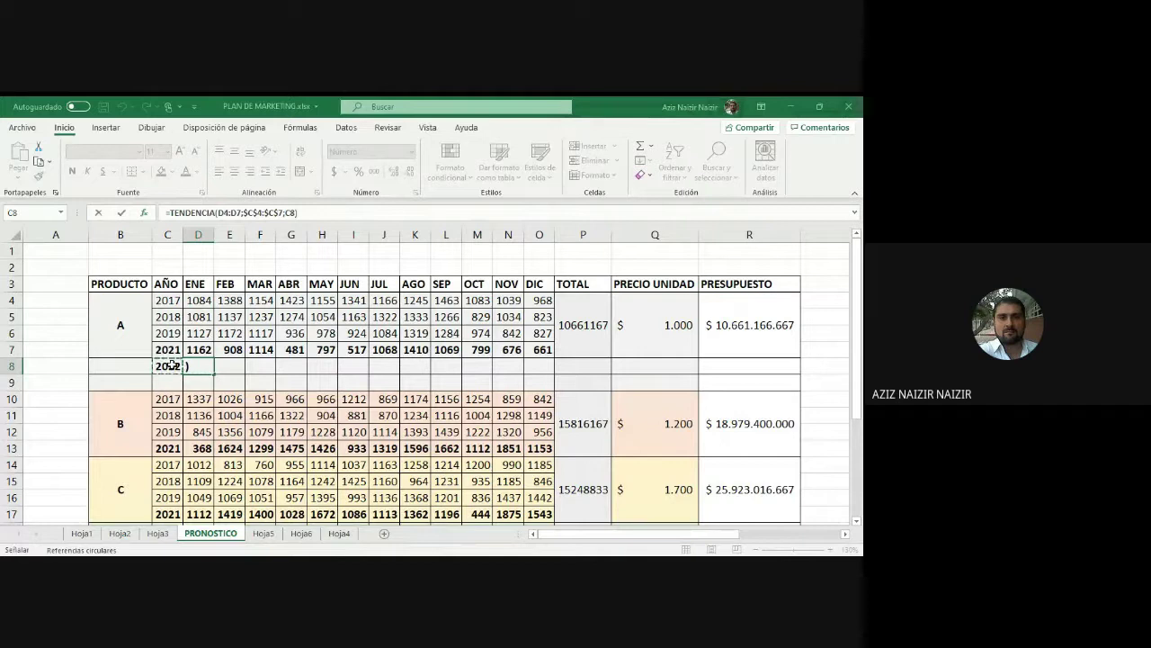
key("F4")
key("F2")
key("Return")
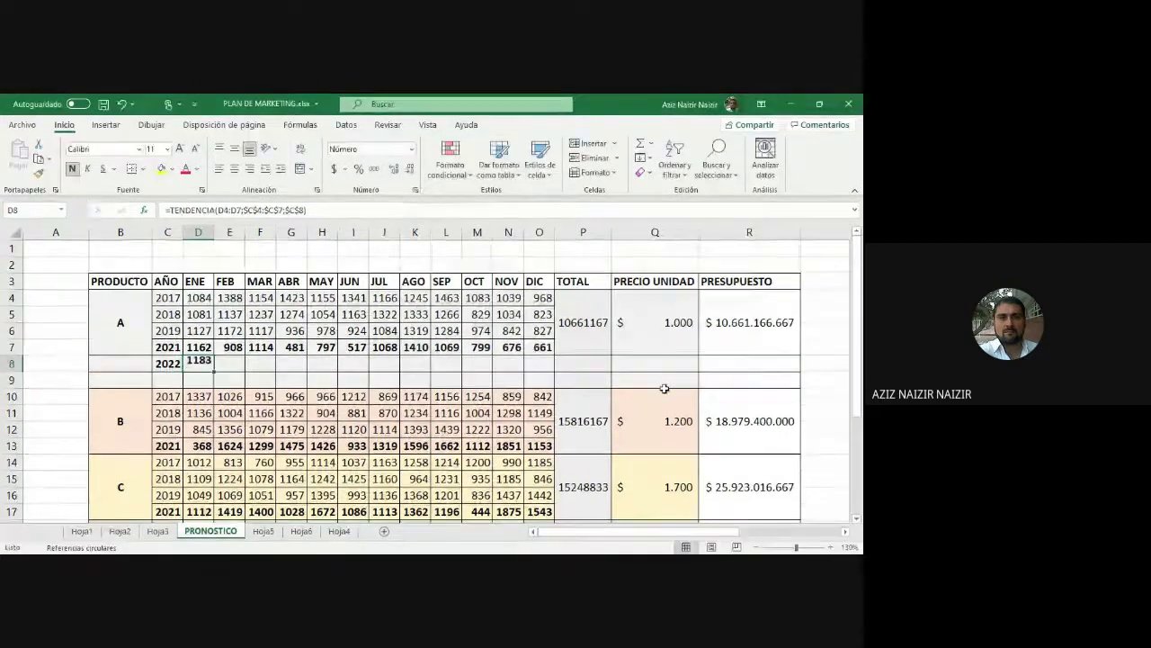
- Check the forecast formula in D8 and fill it across to December in O8
left_click(200, 364)
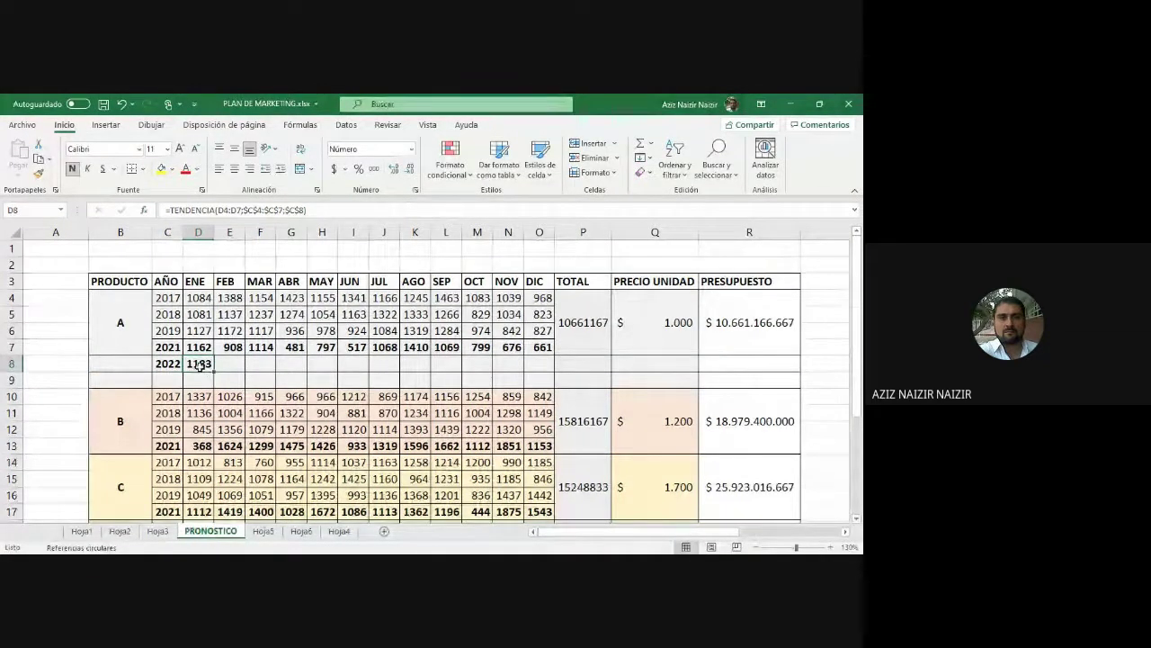
left_click_drag(214, 371, 214, 371)
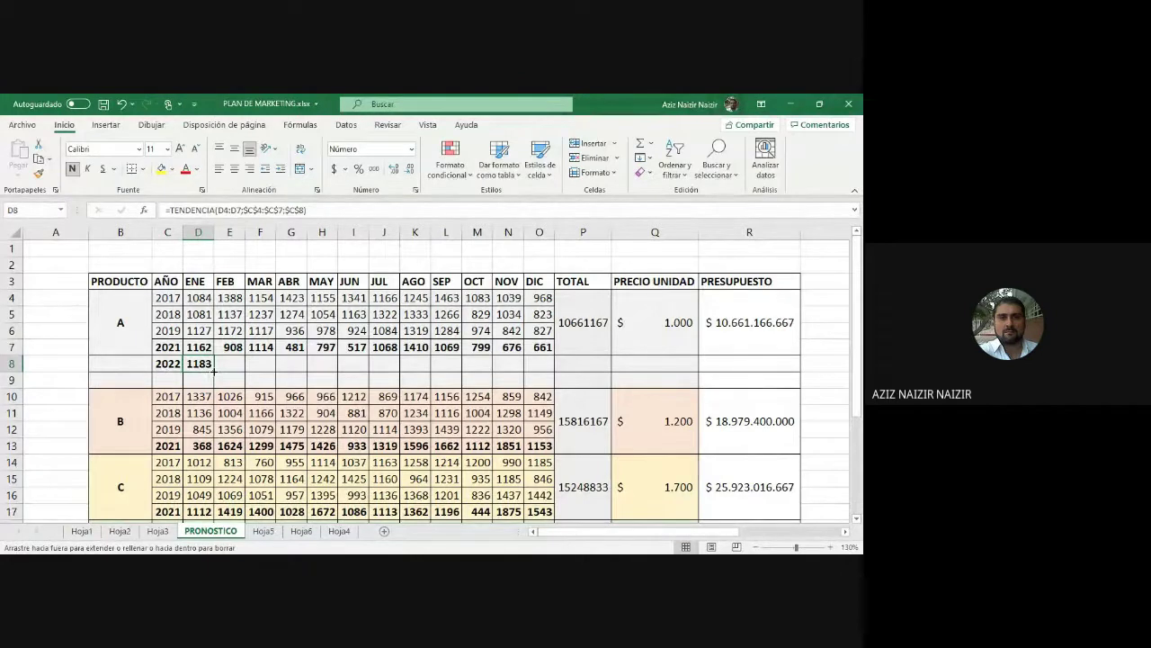
left_click_drag(214, 370, 214, 371)
double_click(200, 365)
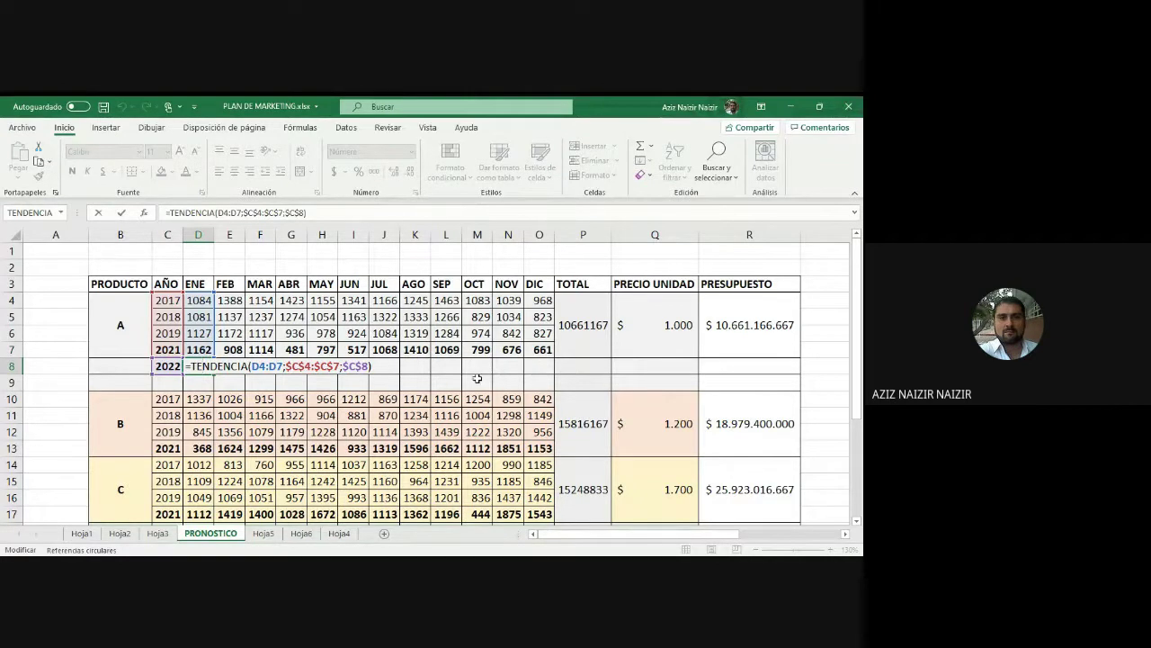
key("Return")
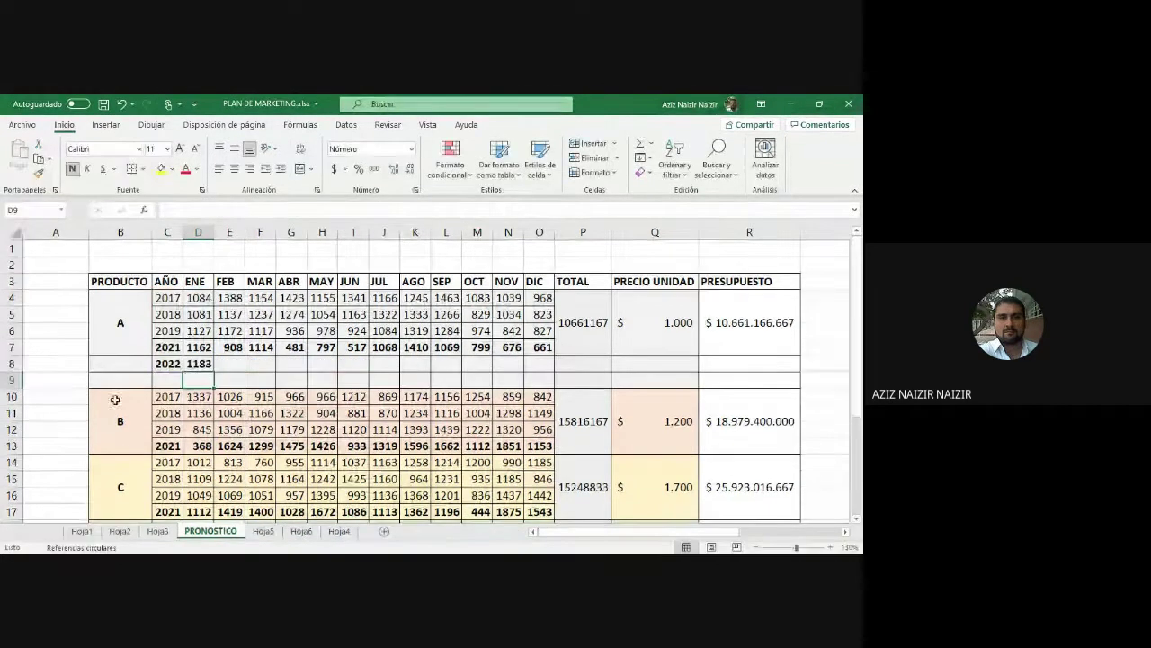
left_click(205, 365)
left_click_drag(214, 372, 549, 371)
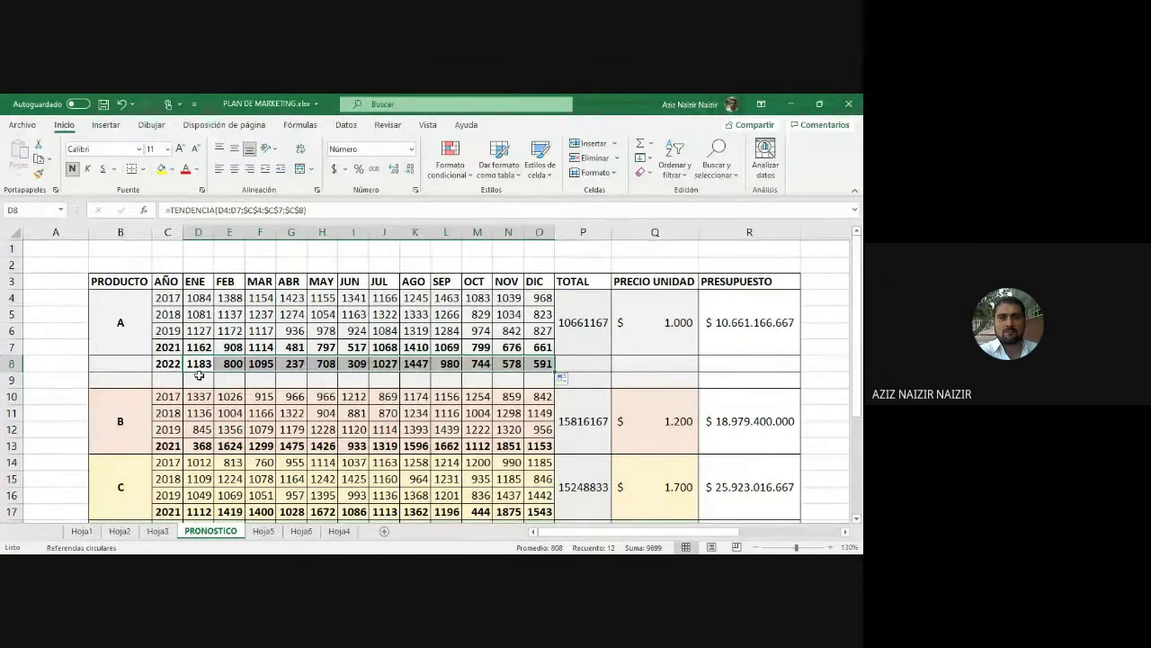
- Total product A's 2022 monthly forecasts in P8 with =SUMA(D8:O8), excluding the year cell
left_click(593, 364)
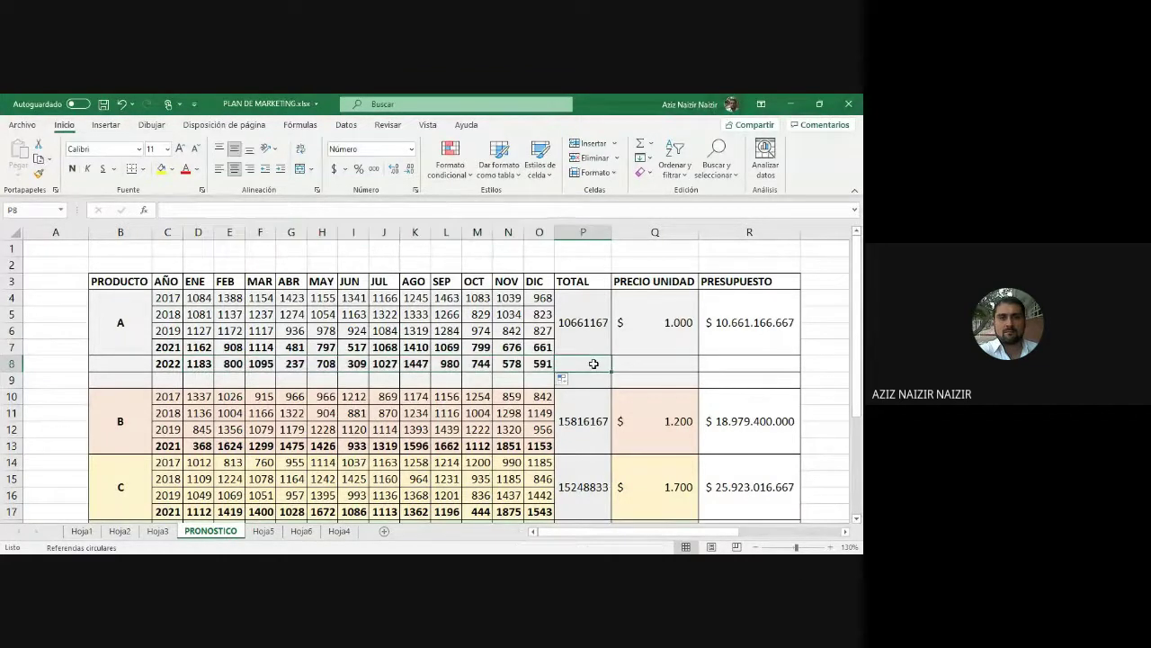
left_click_drag(195, 364, 538, 363)
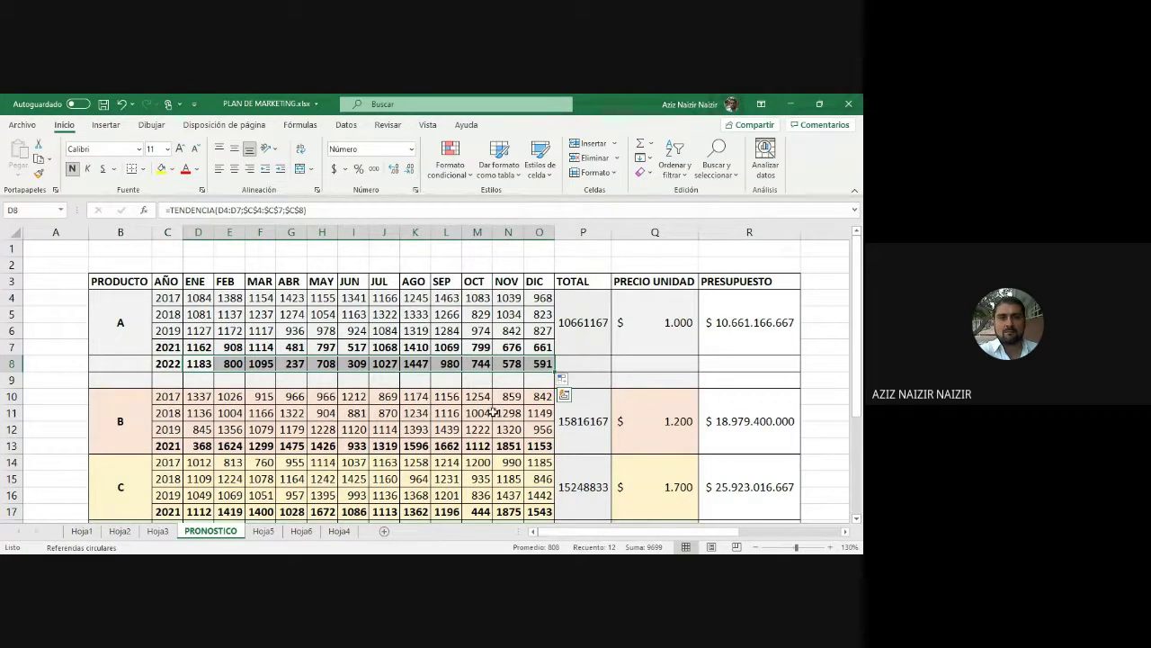
left_click(565, 364)
left_click(635, 146)
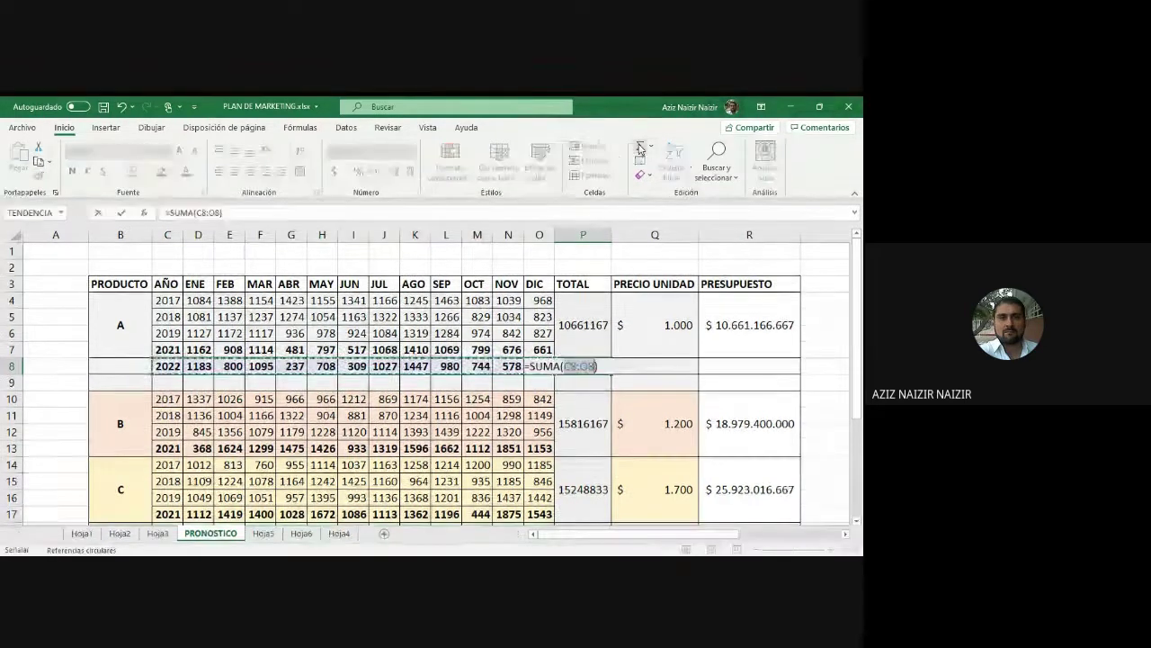
left_click_drag(153, 367, 179, 372)
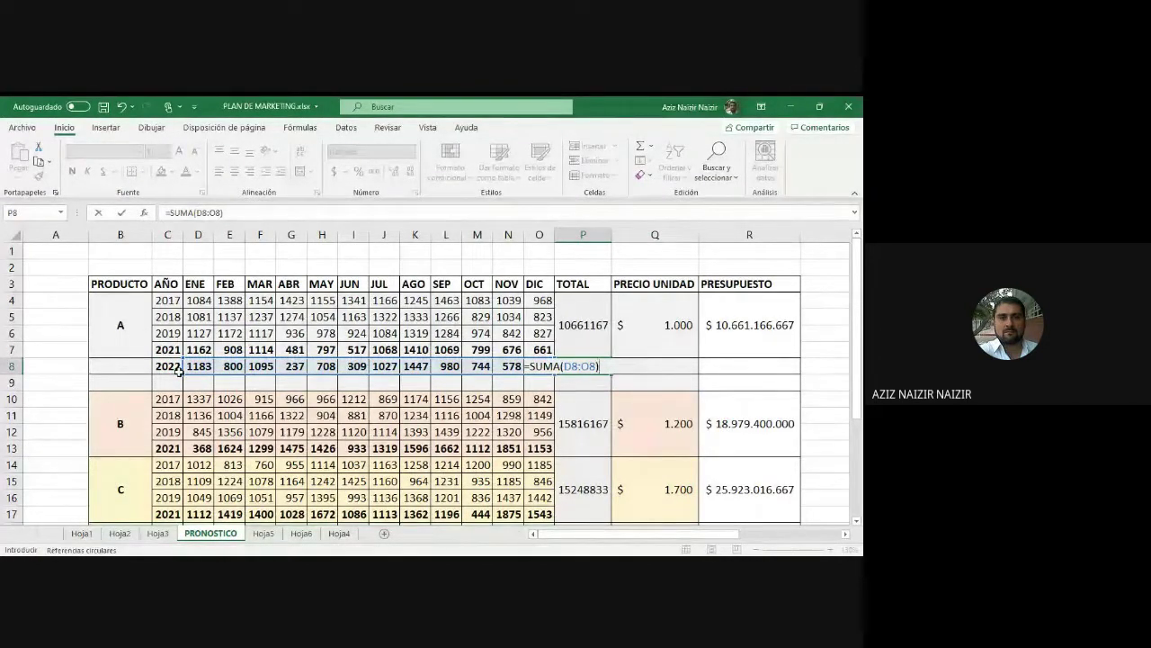
key("Return")
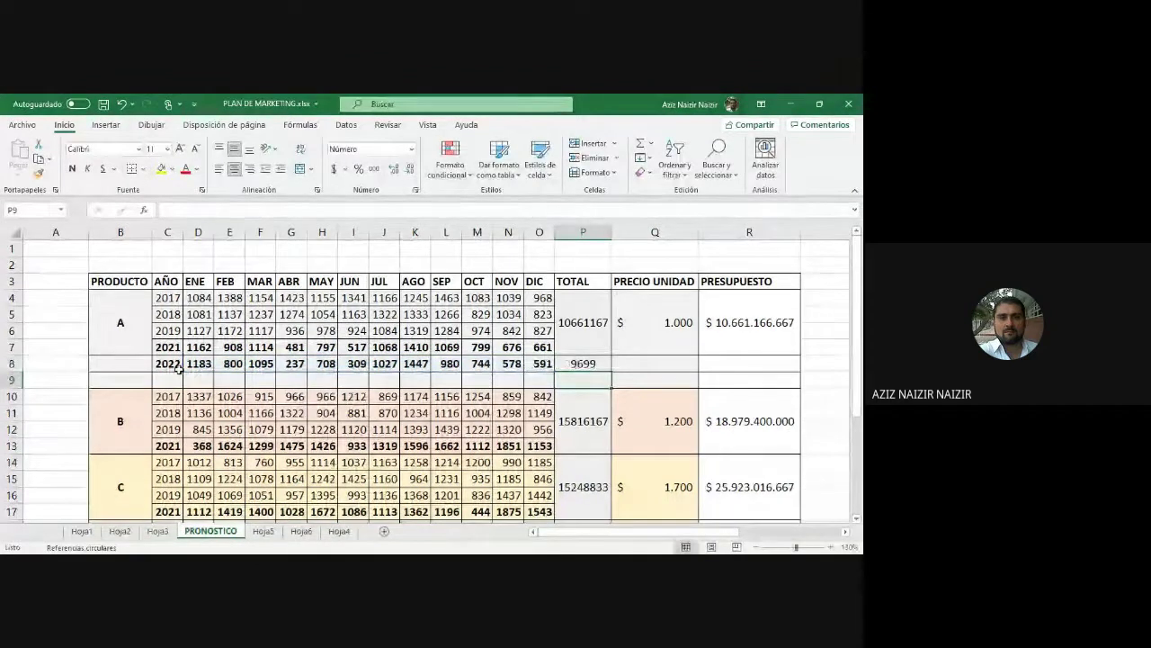
- Remove the *1000 multiplier from product A's 2021 total so the formula is =SUMA(D7:O7)
left_click(608, 362)
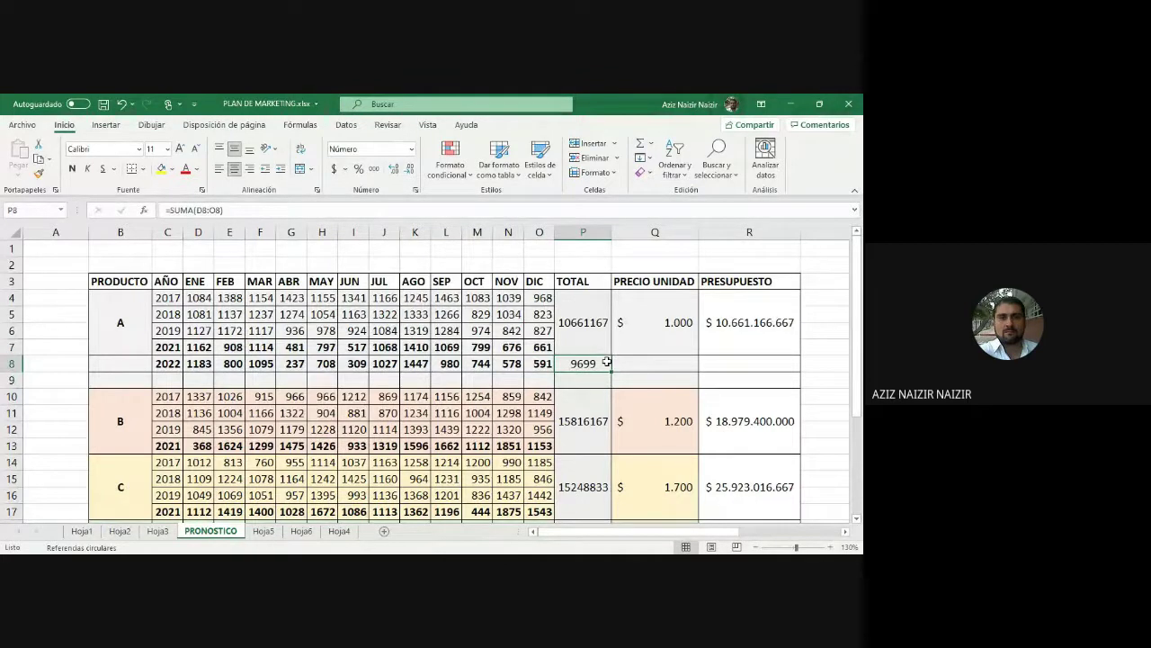
left_click(598, 337)
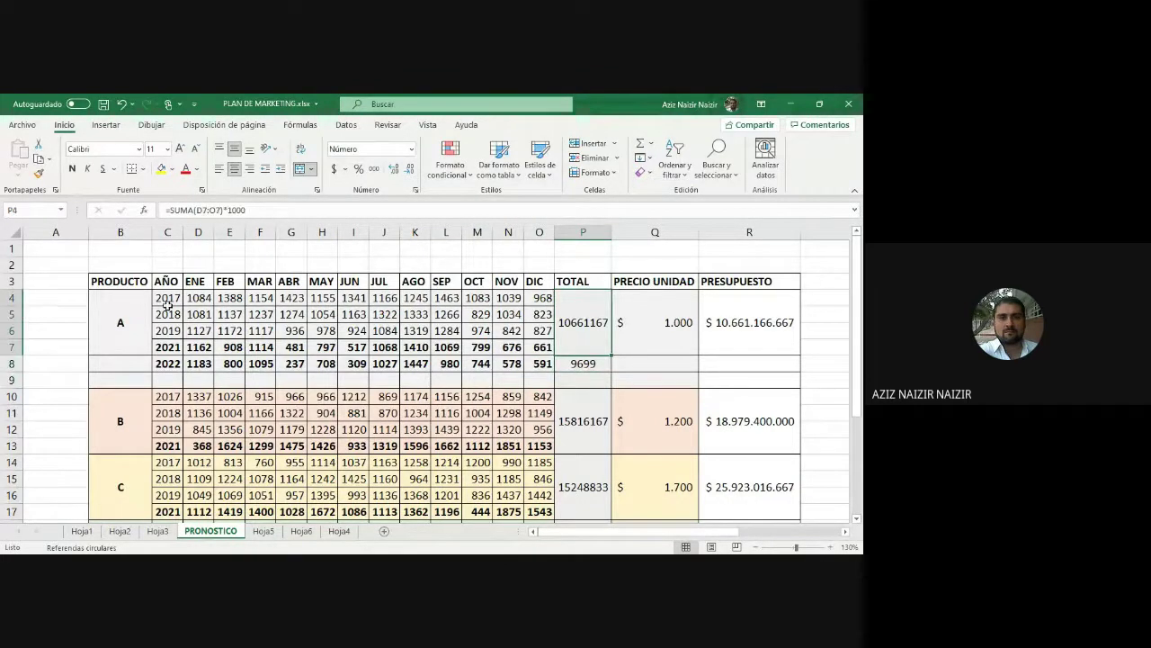
double_click(228, 210)
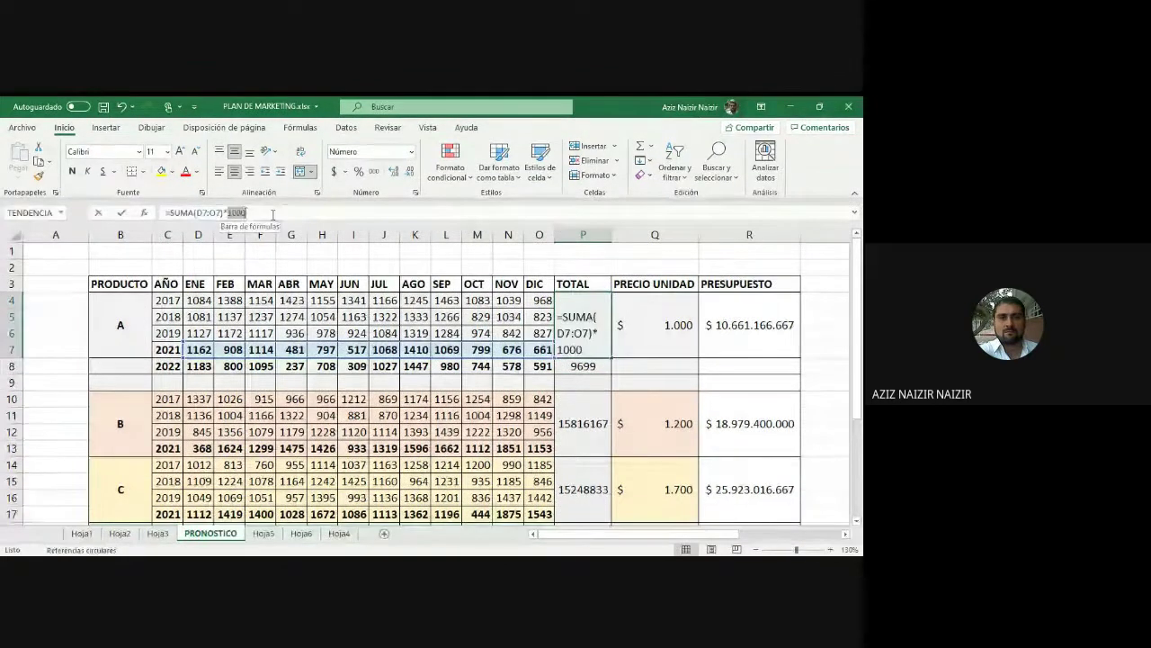
key("BackSpace")
key("BackSpace")
key("Return")
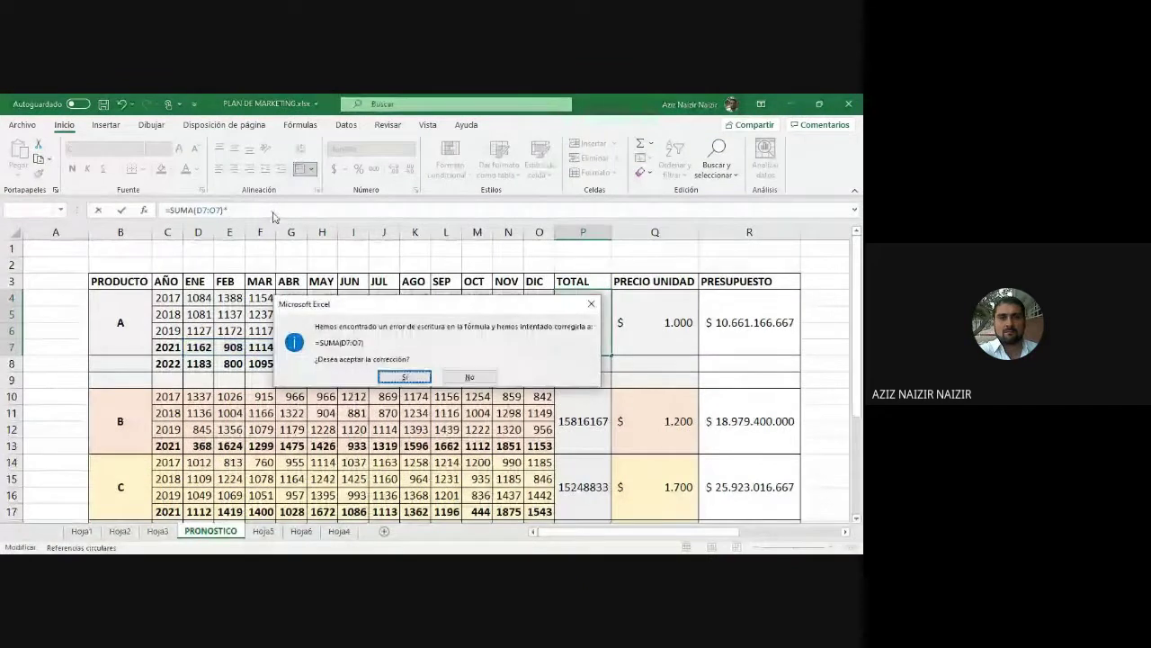
key("Return")
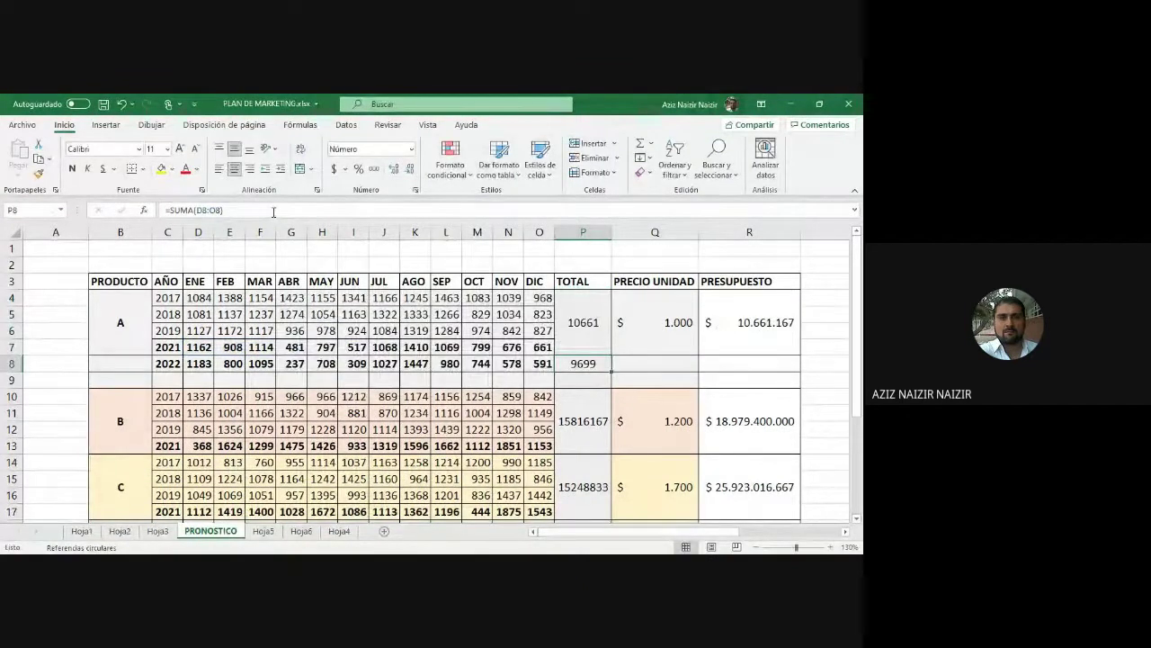
- Unmerge product A's total cell P4:P7 and move its sum to P7, beside the 2021 row
left_click(595, 337)
left_click(303, 171)
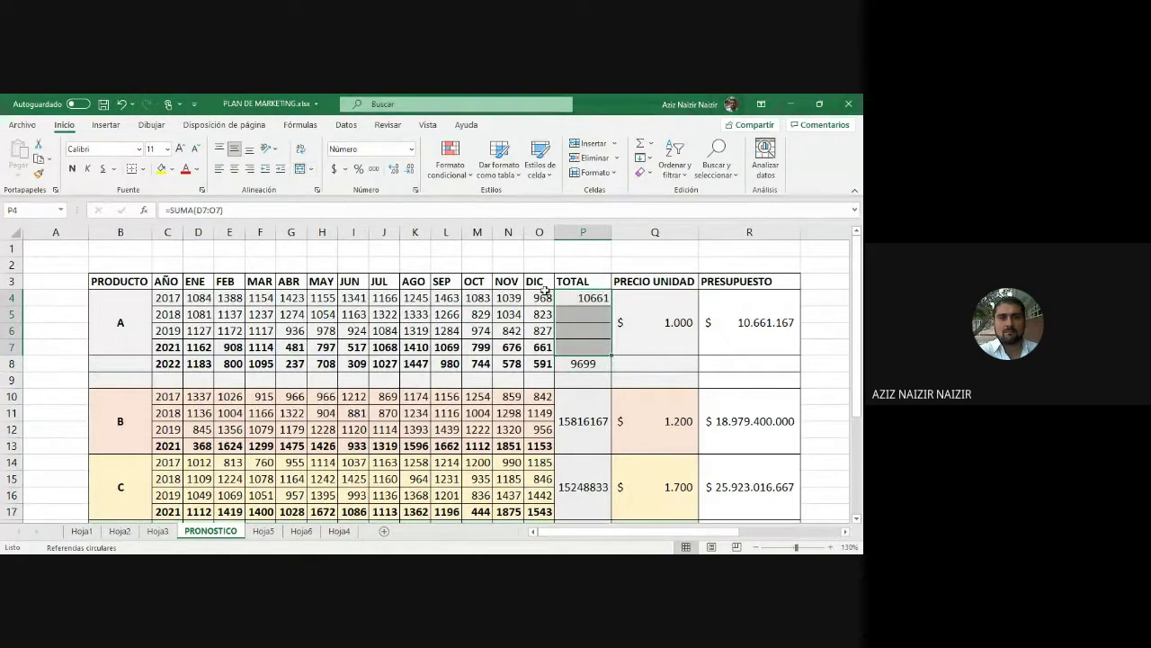
left_click(583, 298)
left_click_drag(593, 305, 589, 349)
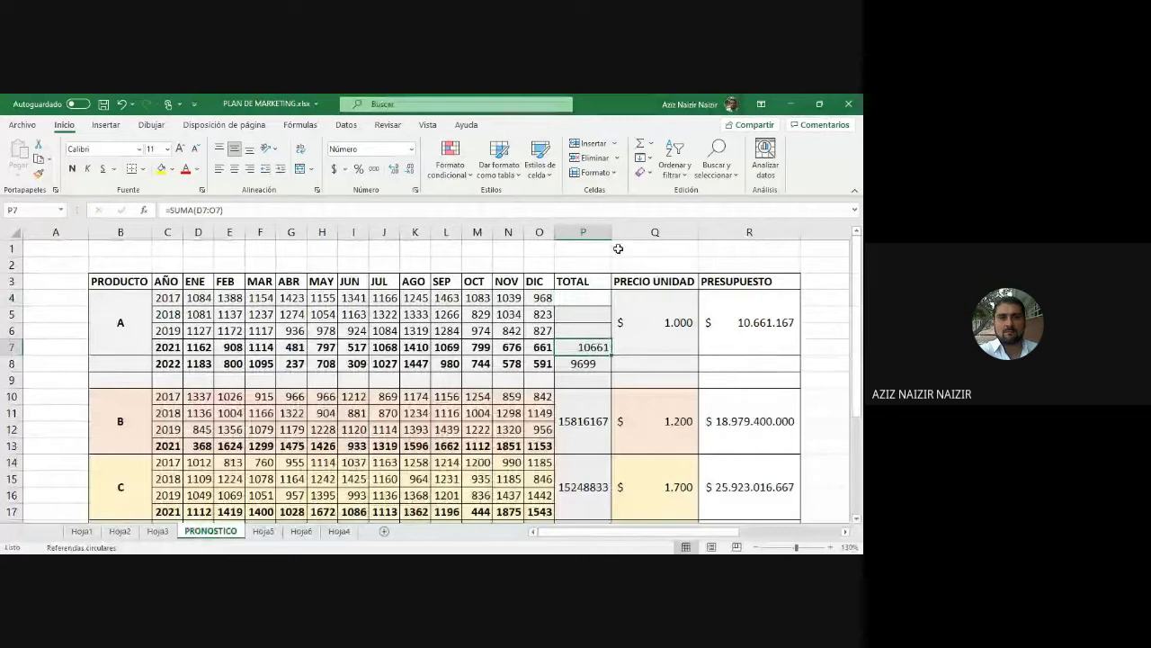
- Enter a formula in P9 that multiplies the 2022 forecast total in P8 by 1,2
left_click(598, 363)
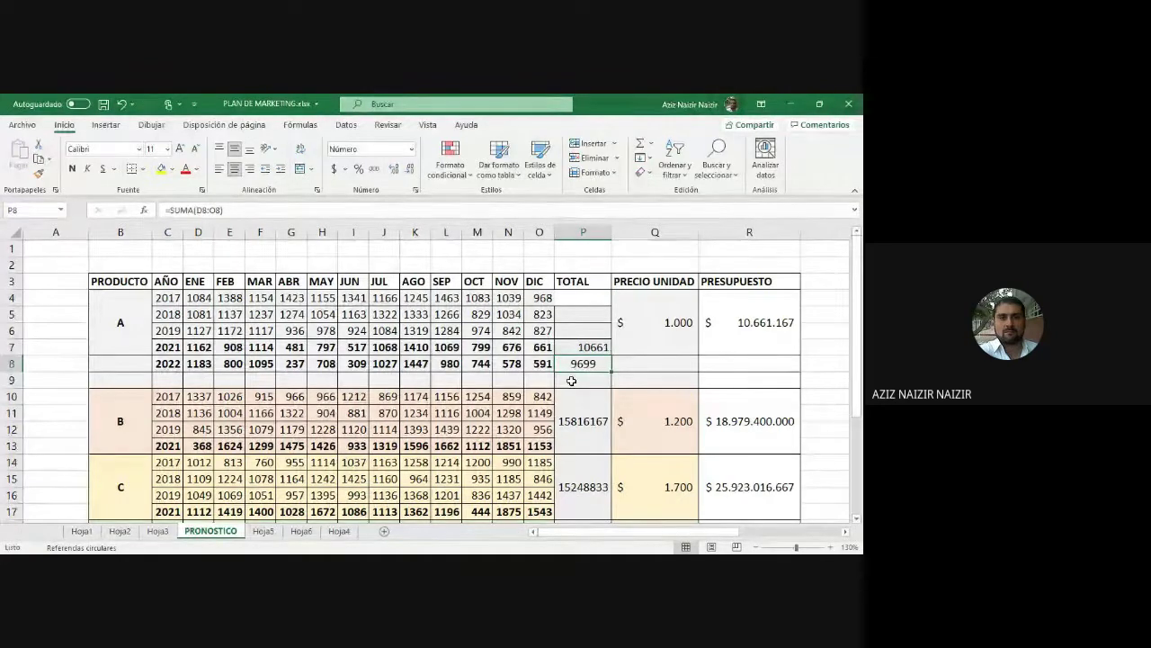
left_click(571, 381)
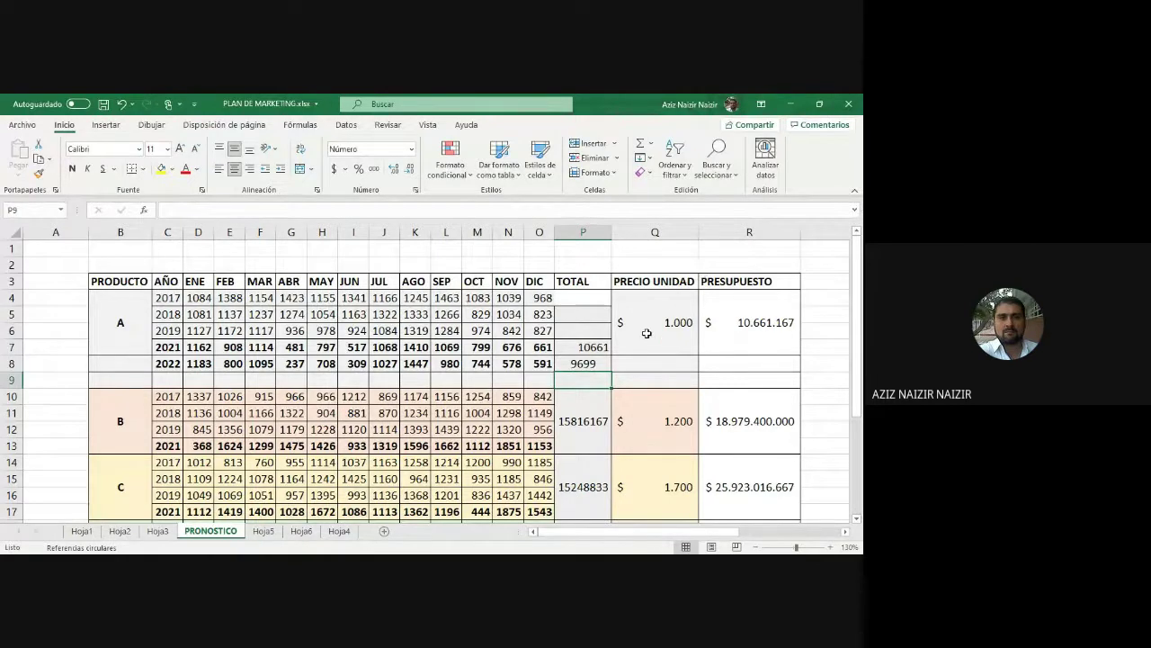
type("+")
key("Up")
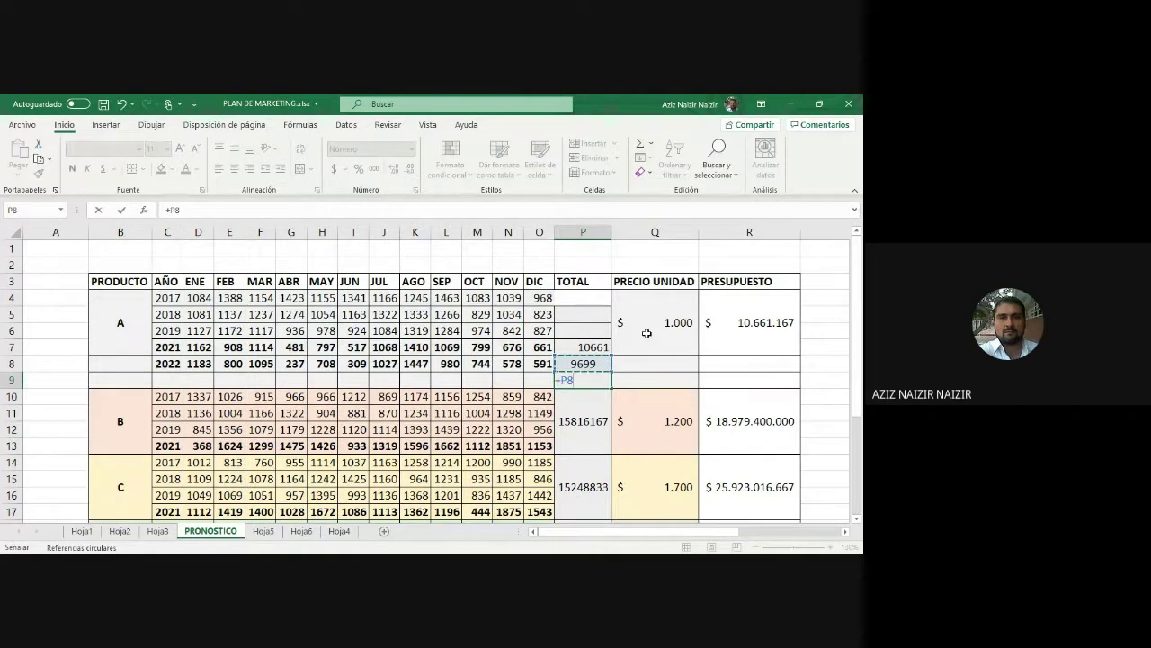
type("1")
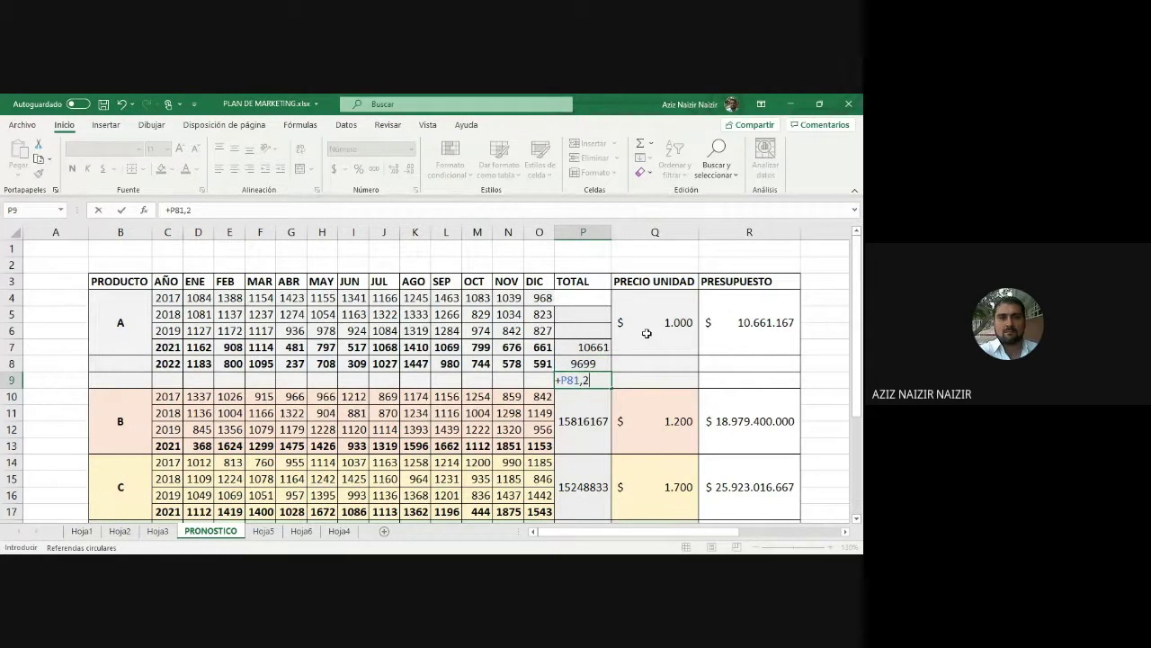
key("BackSpace")
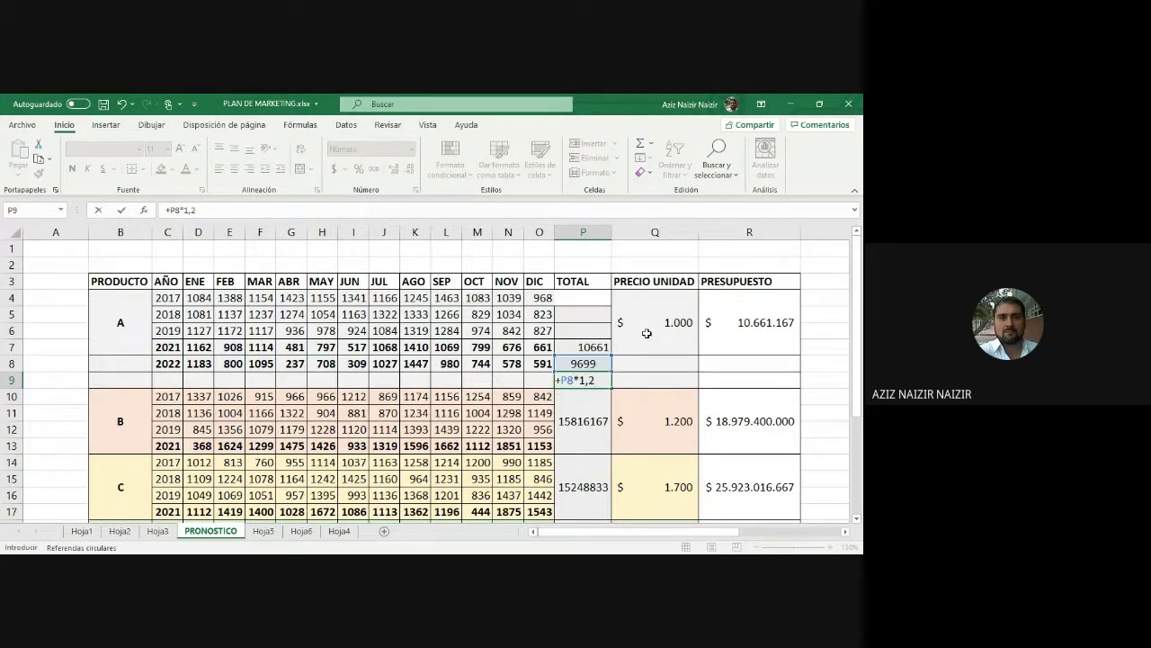
type("*1,2")
key("Return")
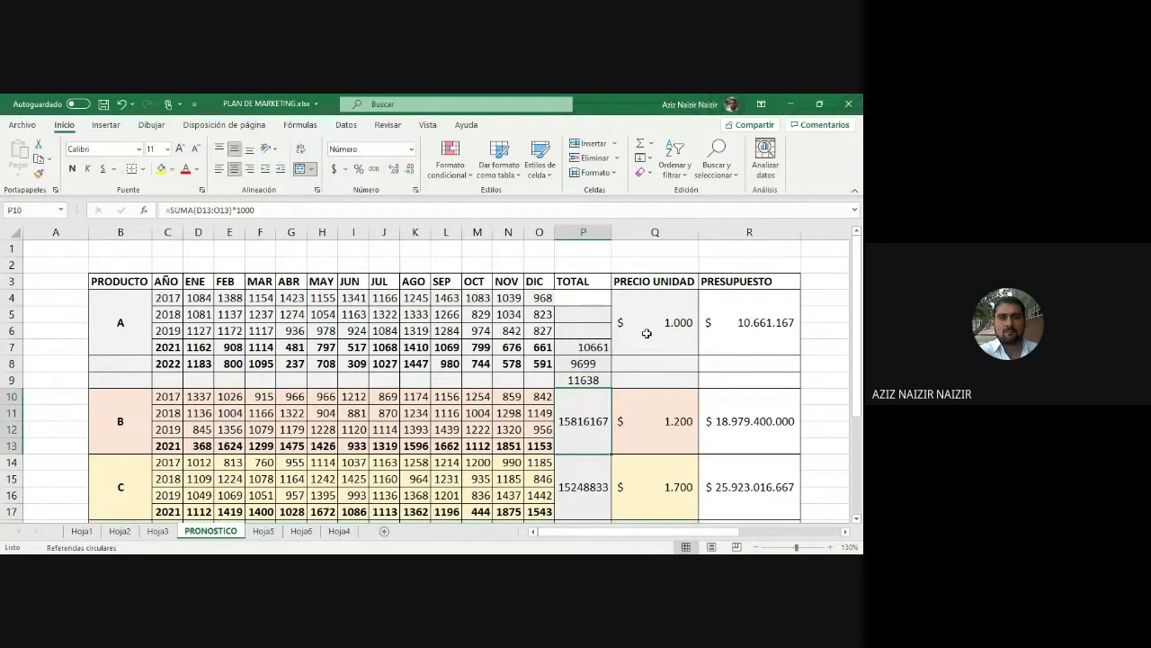
- Examine the PRESUPUESTO values of products A to D, the sales targets below them and product A's unit price
left_click(601, 385)
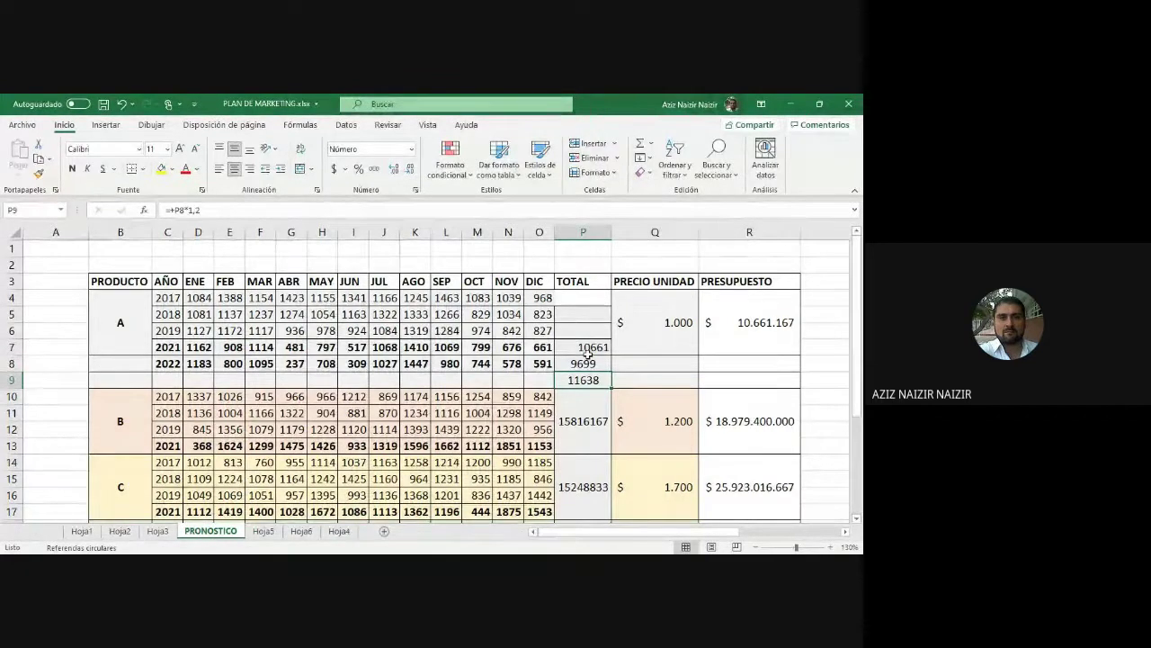
mouse_move(740, 303)
left_mouse_down()
mouse_move(761, 528)
mouse_move(752, 470)
mouse_move(752, 489)
left_mouse_up()
scroll(697, 416, "up", 2)
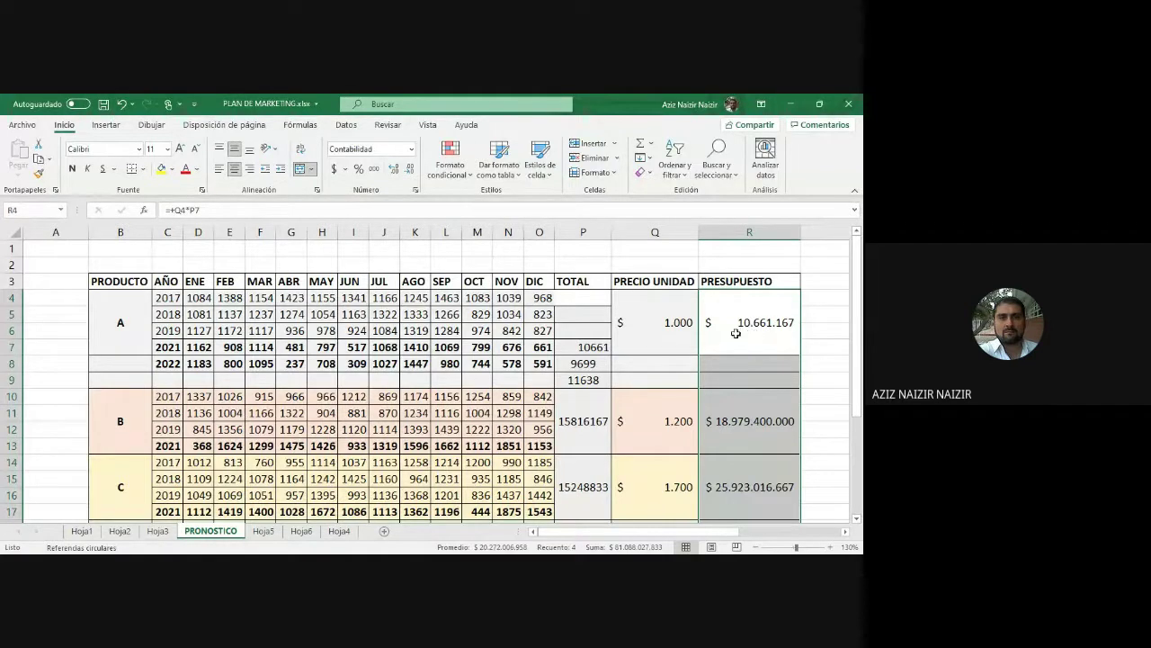
scroll(749, 367, "down", 3)
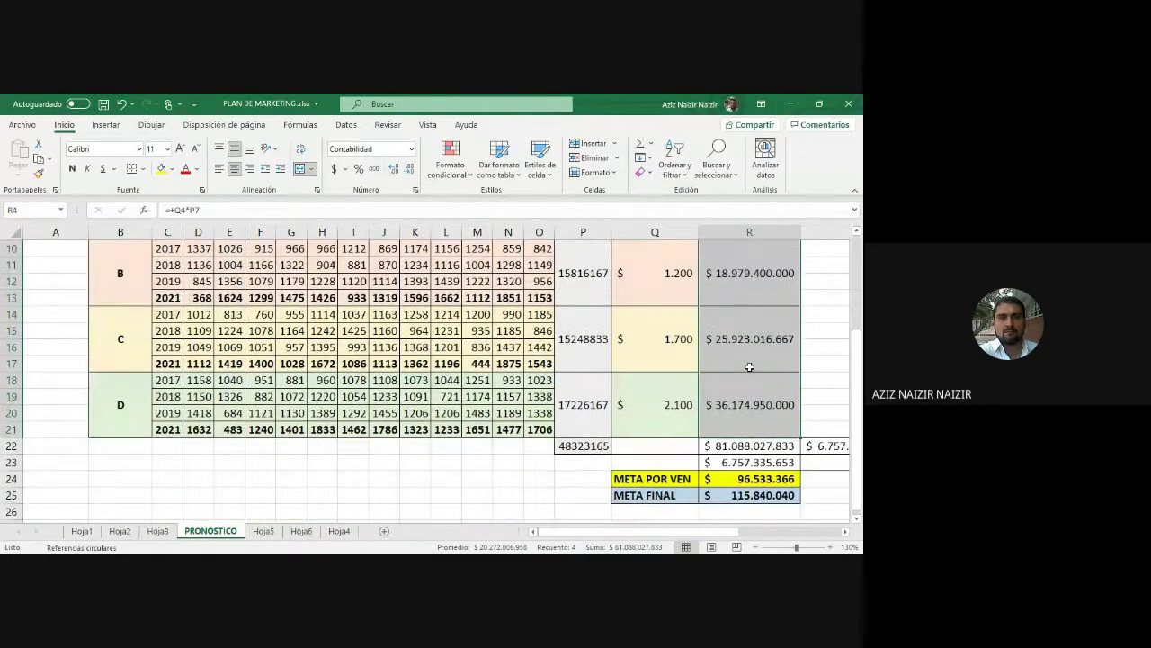
scroll(749, 367, "up", 3)
left_click(671, 325)
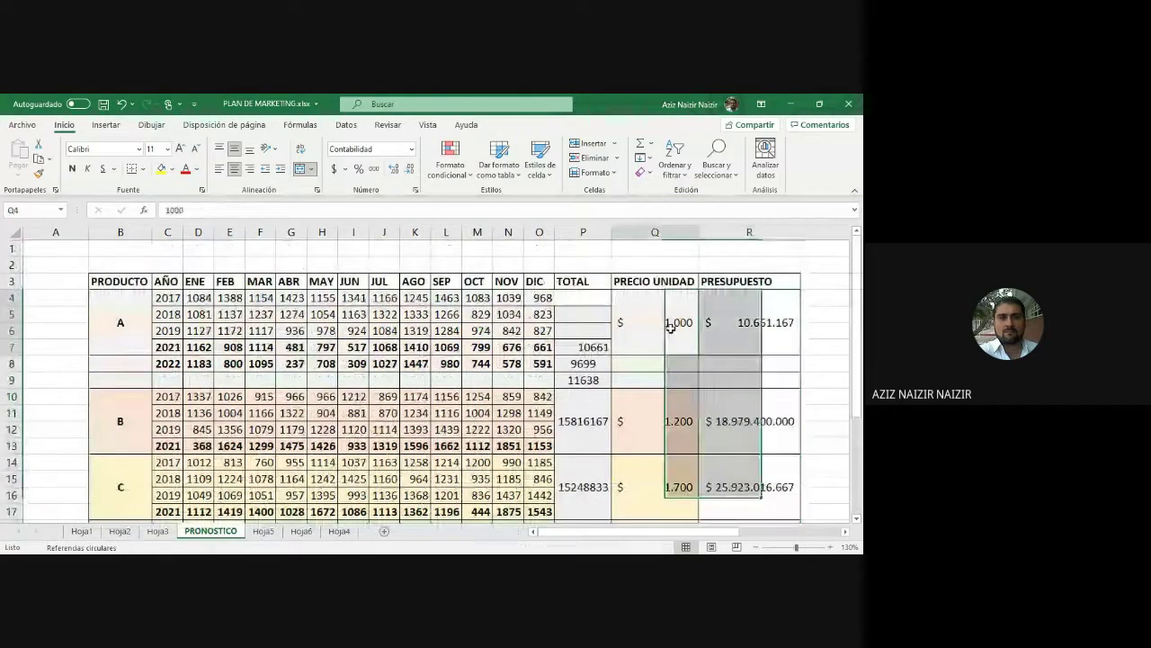
- Multiply product A's 2021 total in P7 by 1000 so the formula is =SUMA(D7:O7)*1000
double_click(601, 347)
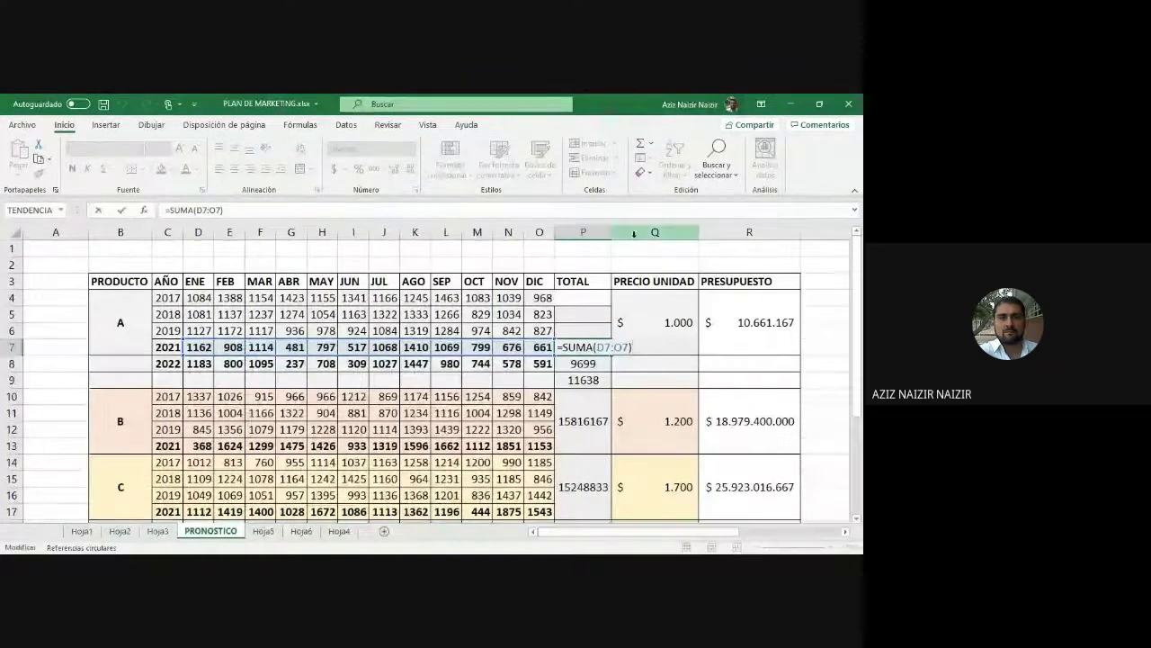
type("*1000")
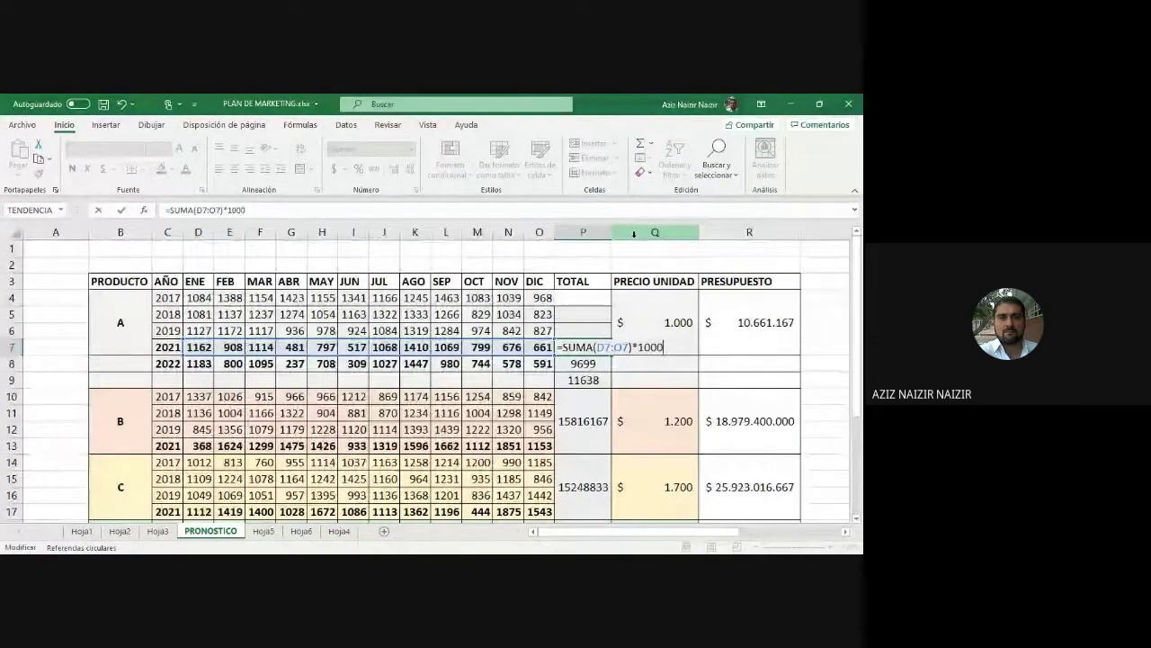
key("Return")
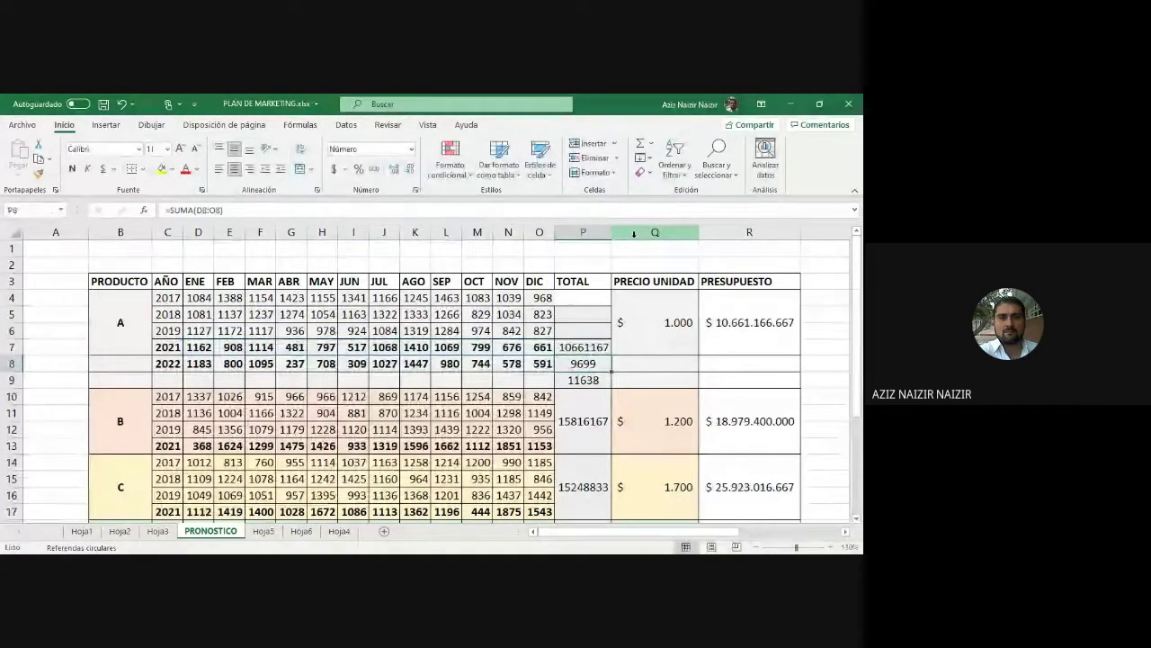
- Examine the total budget in R22 and the META POR VEN and META FINAL targets alongside the products' sales rows
scroll(732, 351, "down", 3)
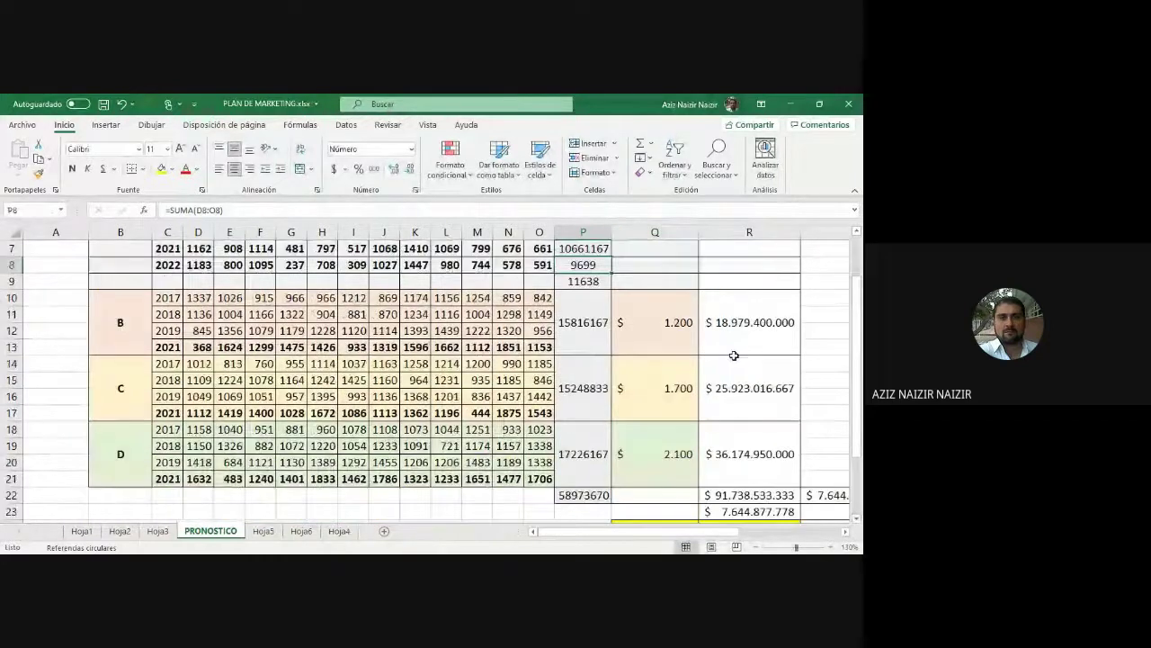
left_click(753, 446)
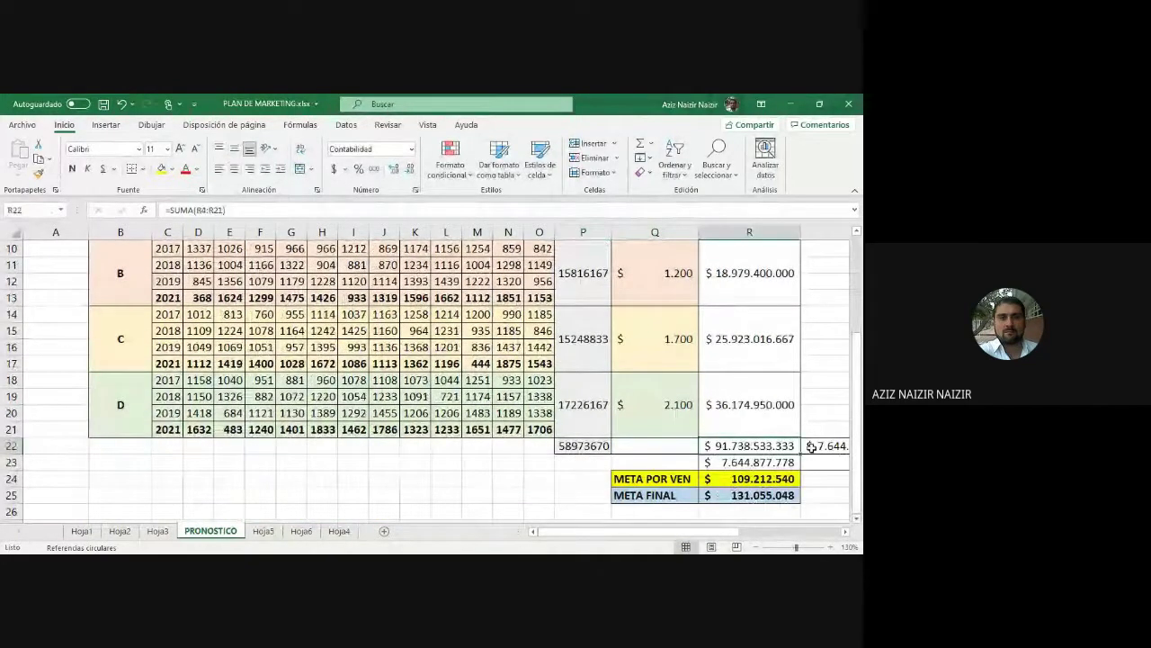
scroll(739, 378, "down", 1)
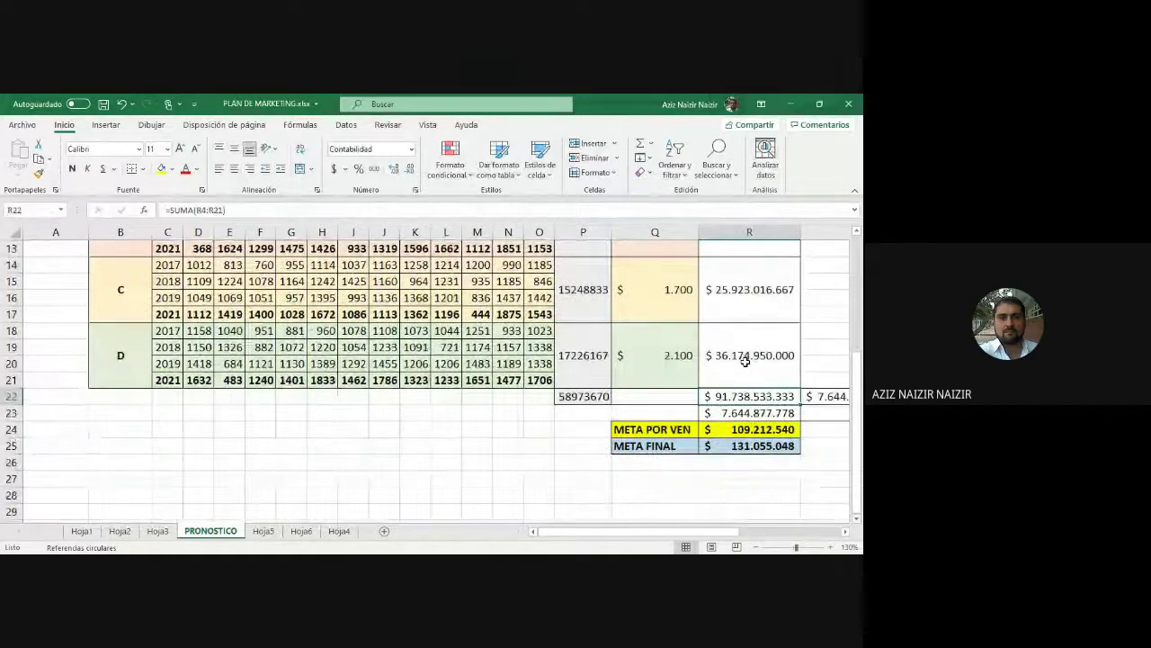
scroll(743, 379, "up", 3)
scroll(743, 379, "down", 3)
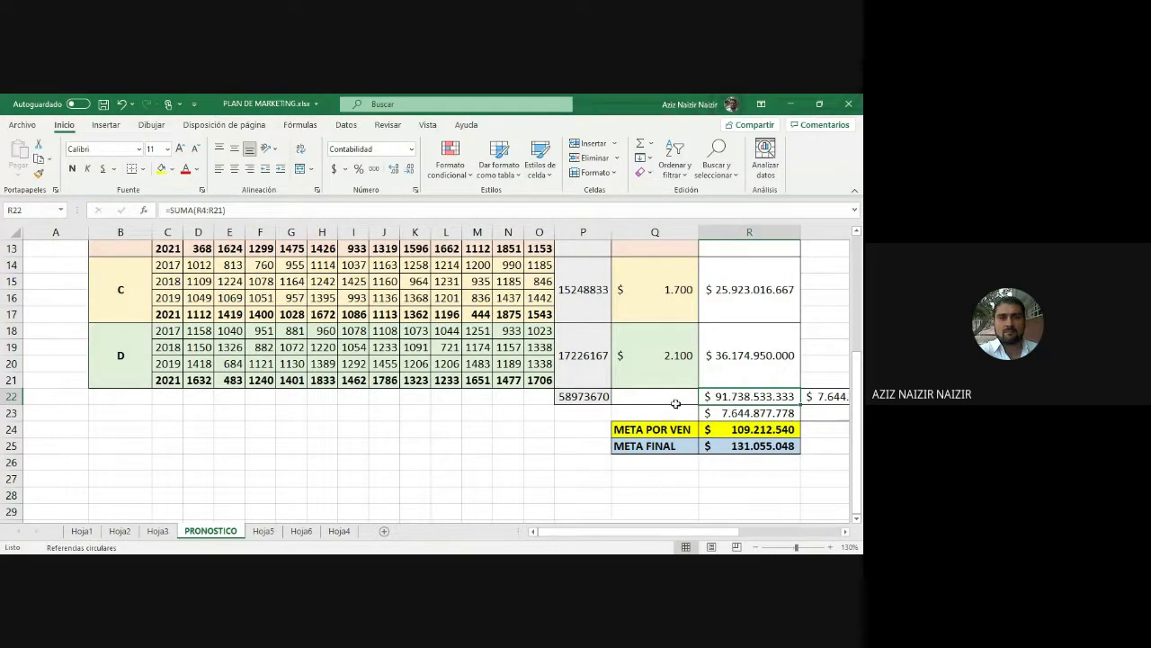
scroll(295, 446, "up", 3)
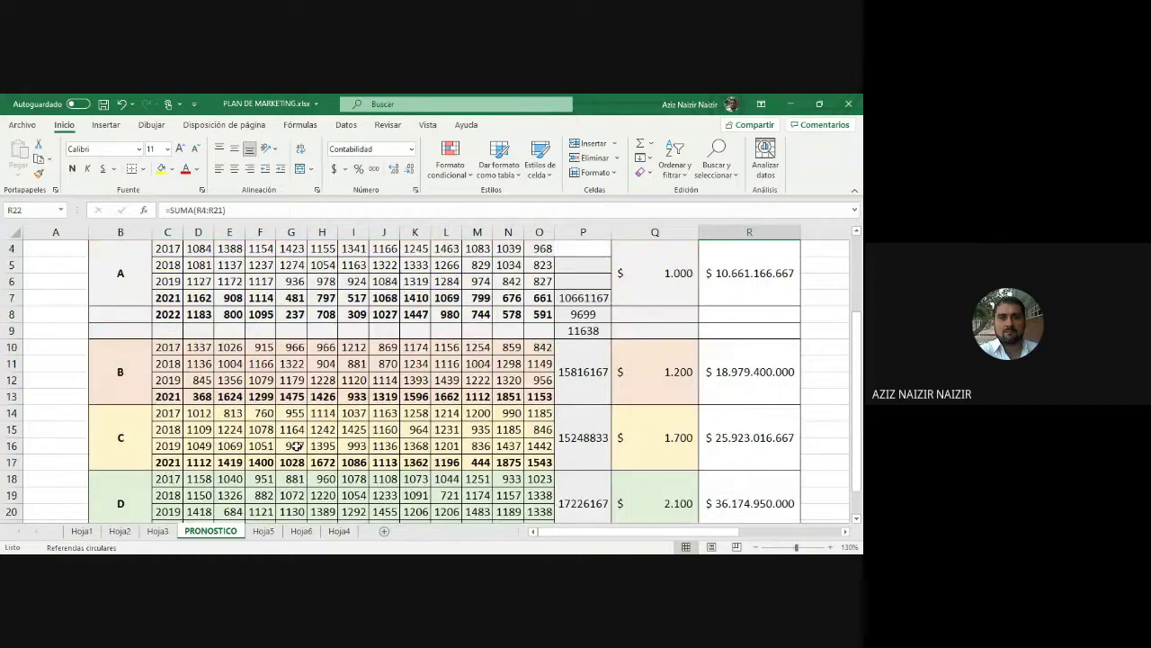
scroll(296, 446, "up", 1)
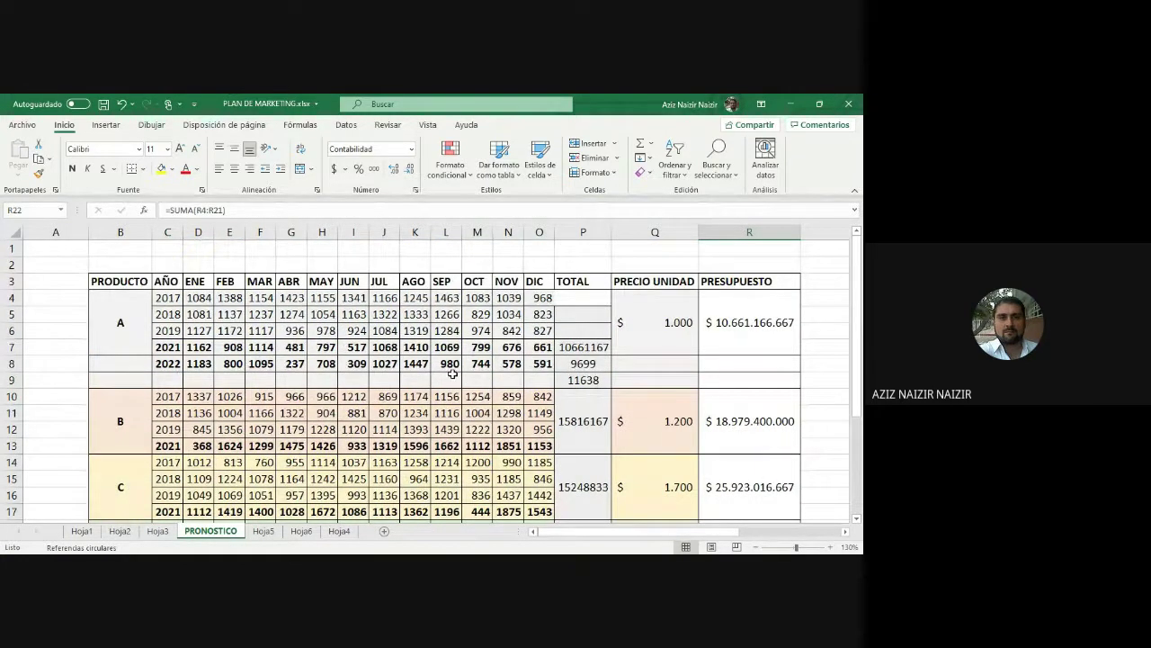
scroll(702, 349, "down", 1)
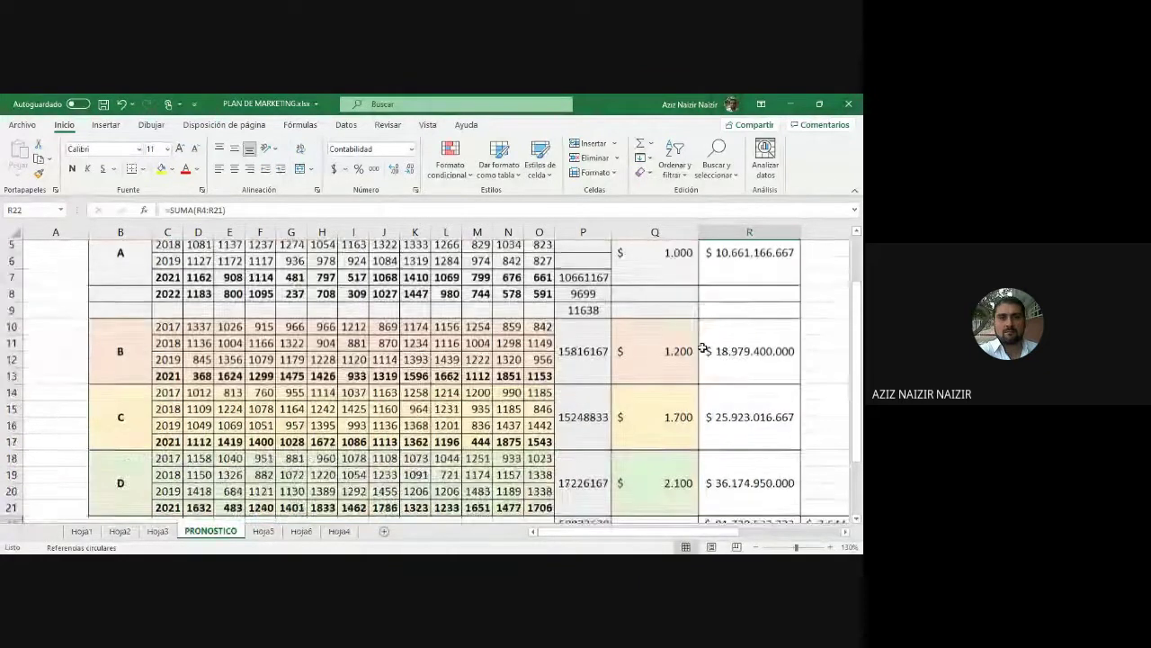
scroll(703, 349, "down", 3)
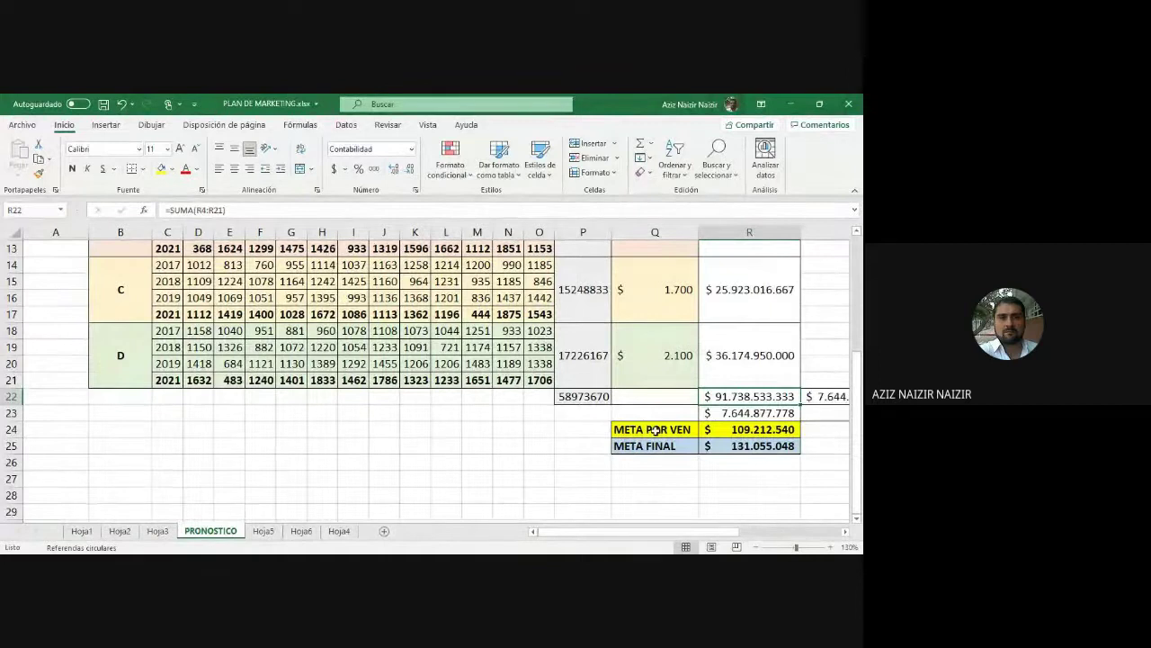
left_click_drag(655, 430, 764, 429)
left_click_drag(662, 446, 718, 445)
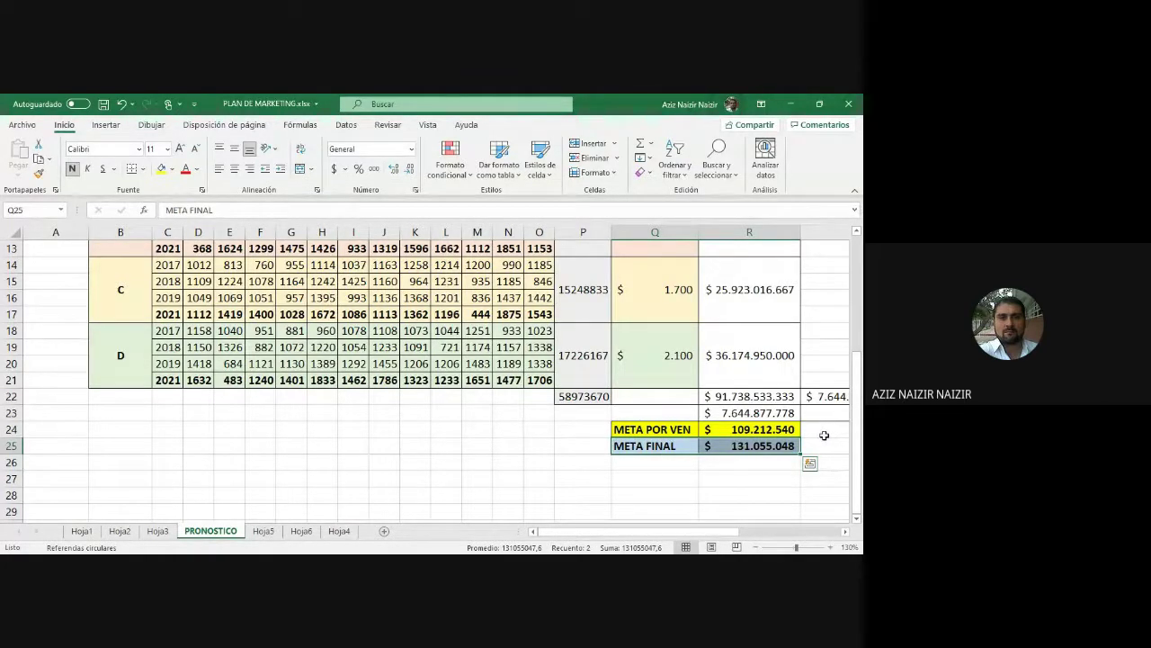
scroll(436, 331, "up", 2)
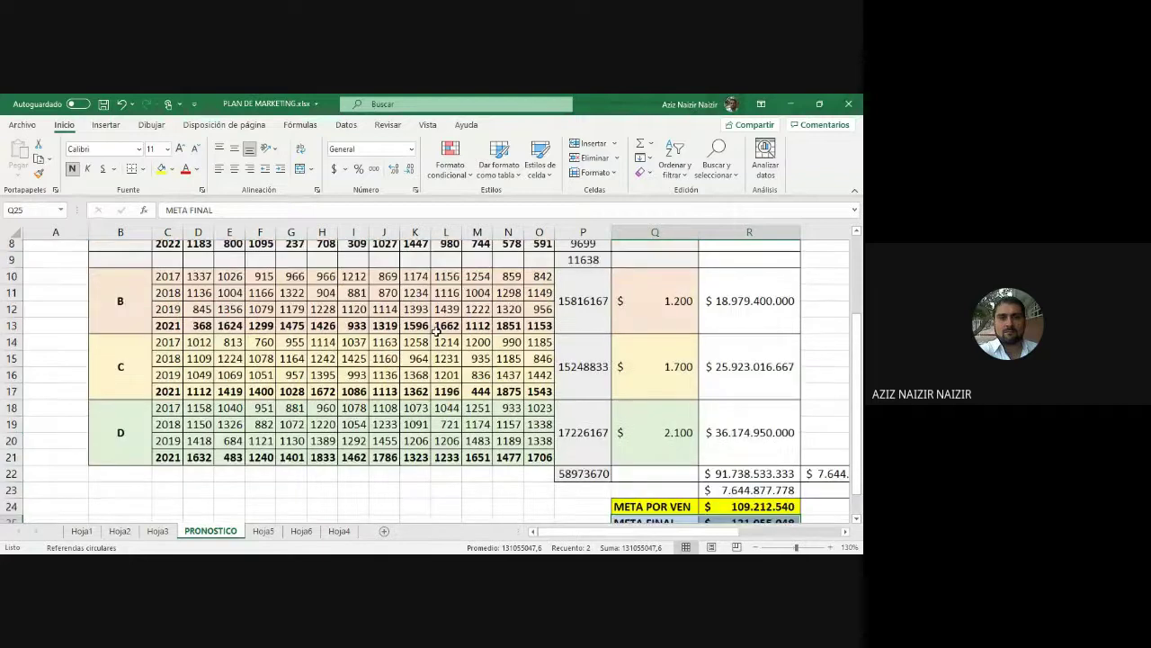
scroll(436, 331, "up", 2)
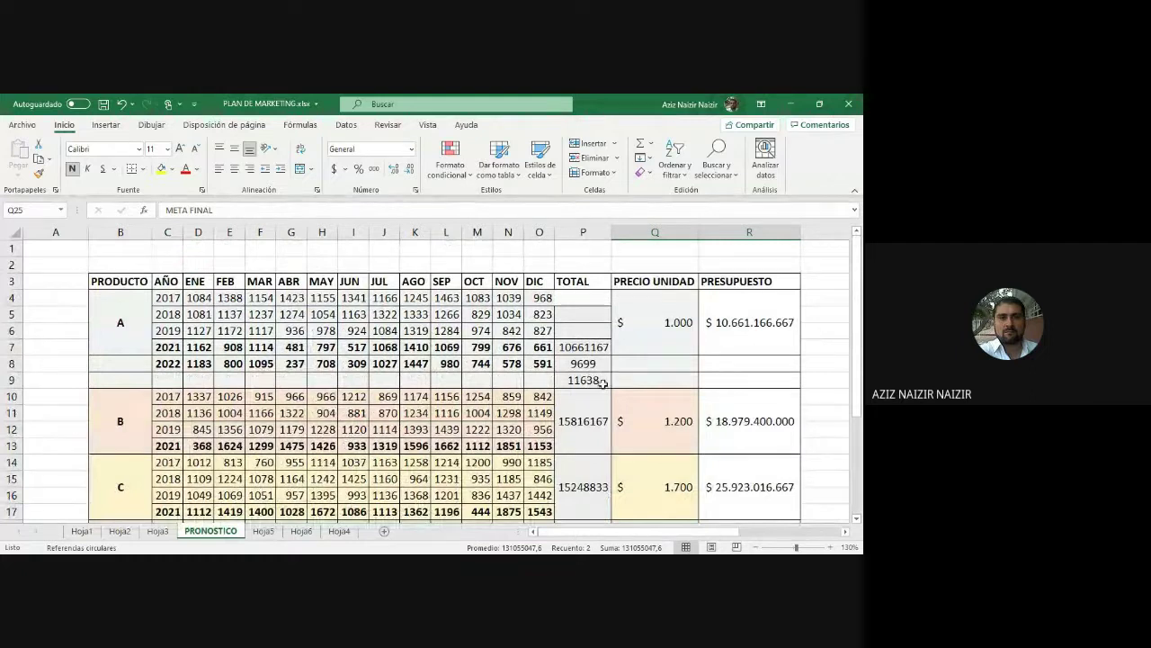
- Examine how product A's raised 2022 forecast in P9 relates to its unit price and its PRESUPUESTO formula
left_click(566, 377)
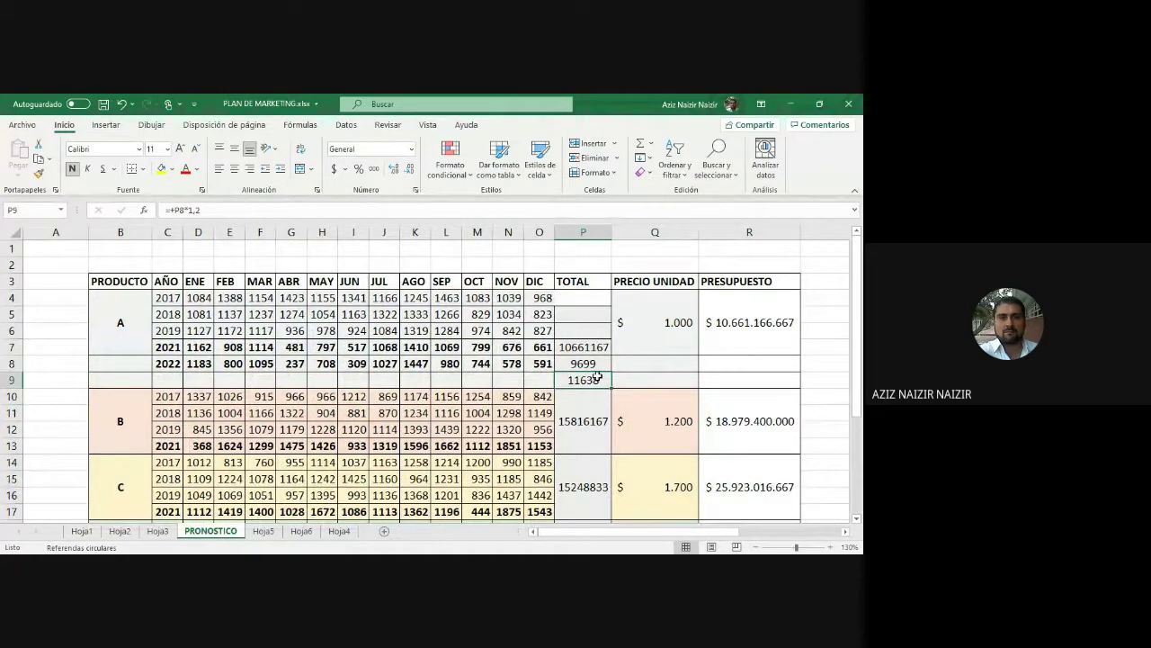
left_click(716, 334)
left_click(598, 381)
left_click(763, 339)
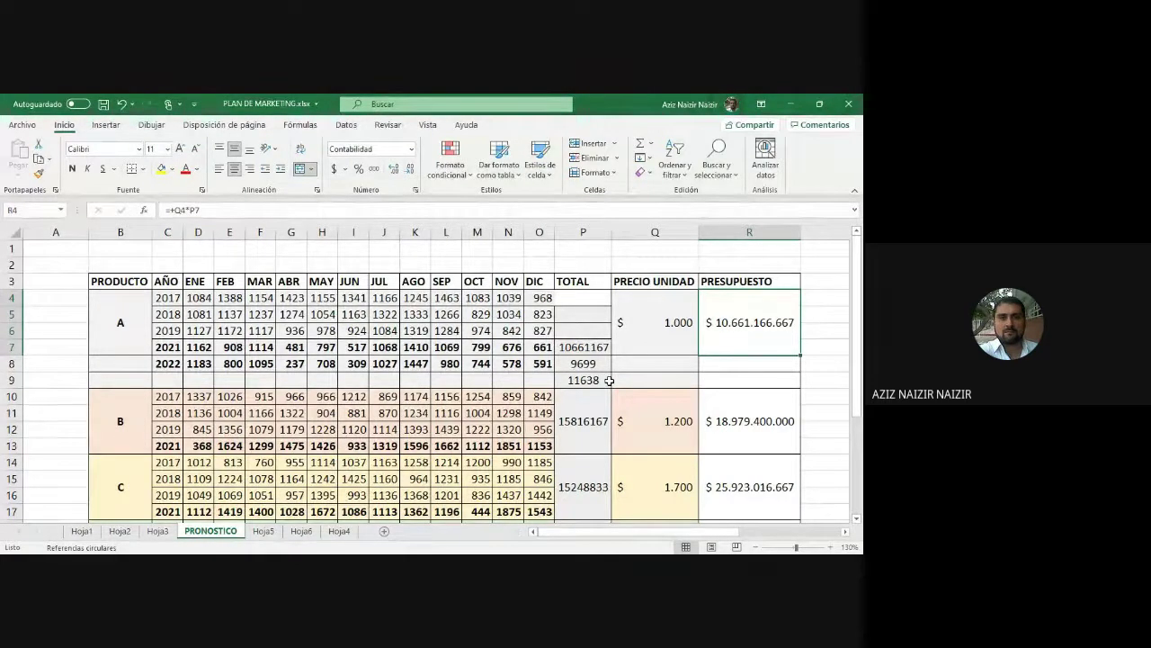
left_click(664, 342)
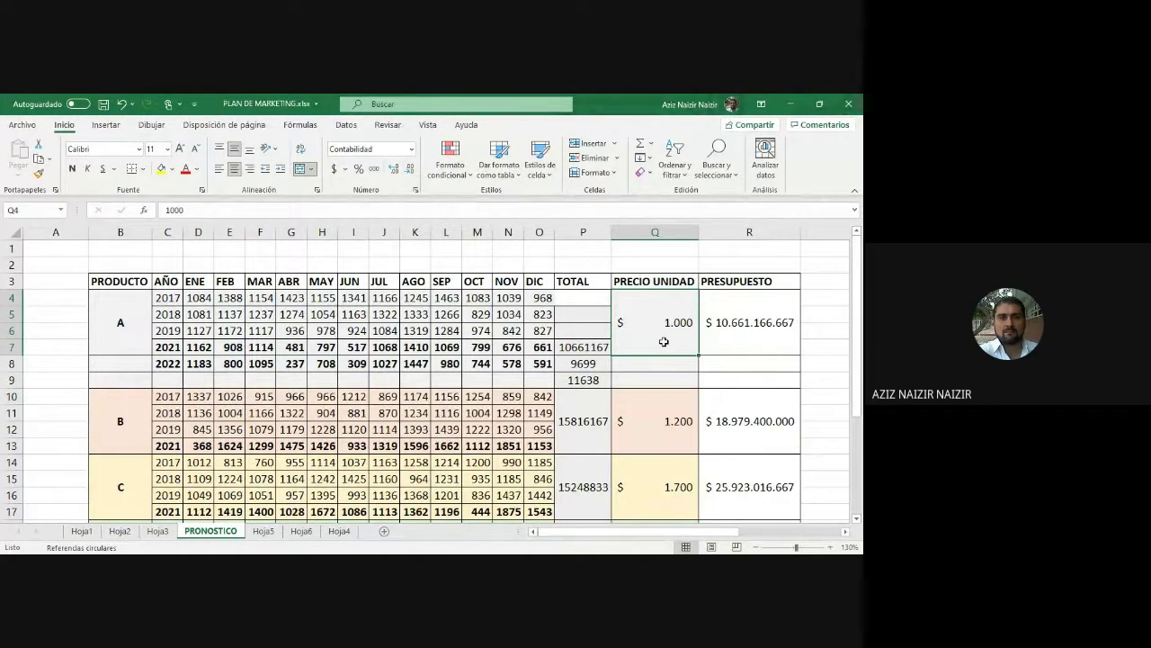
left_click(572, 382)
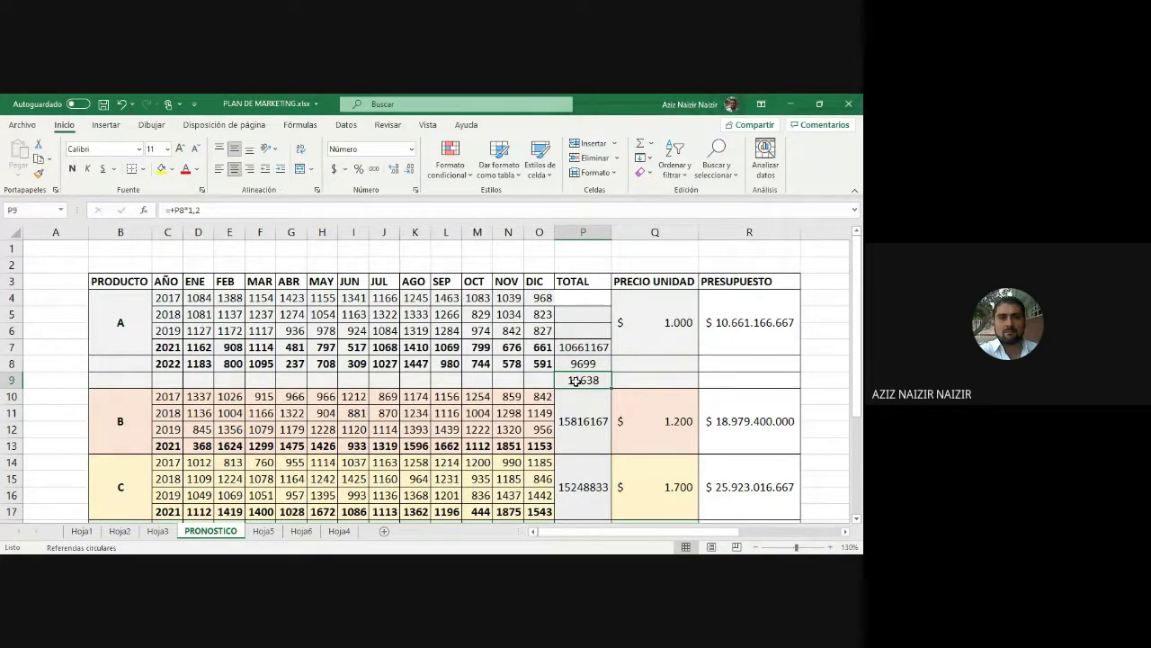
left_click(664, 339)
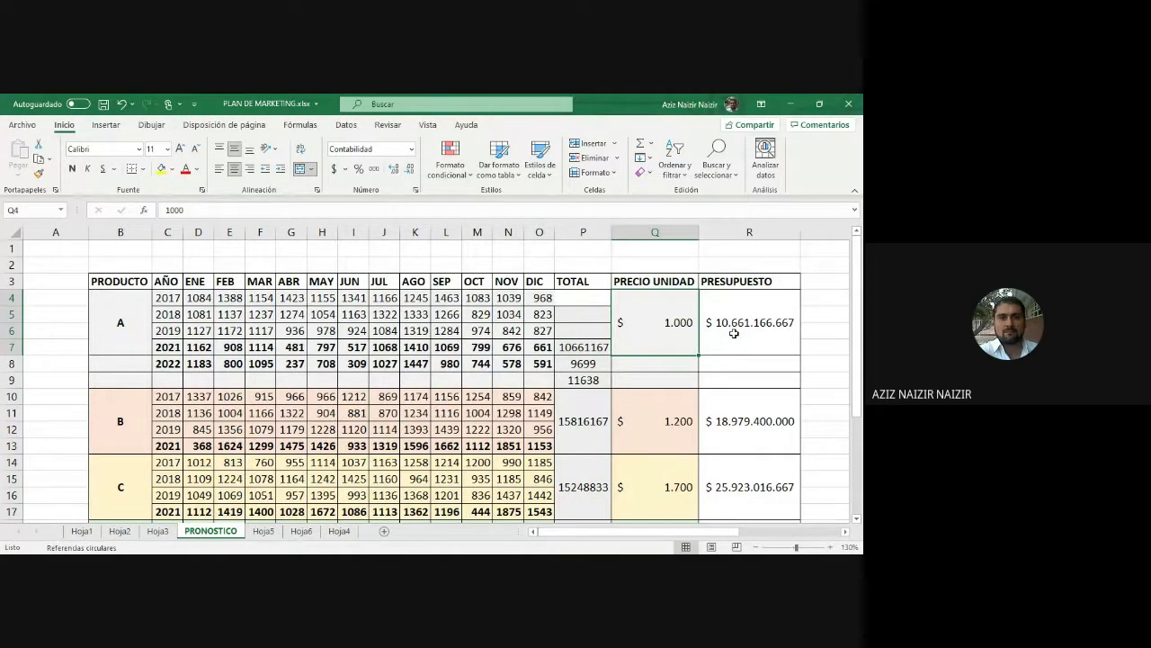
left_click(734, 334)
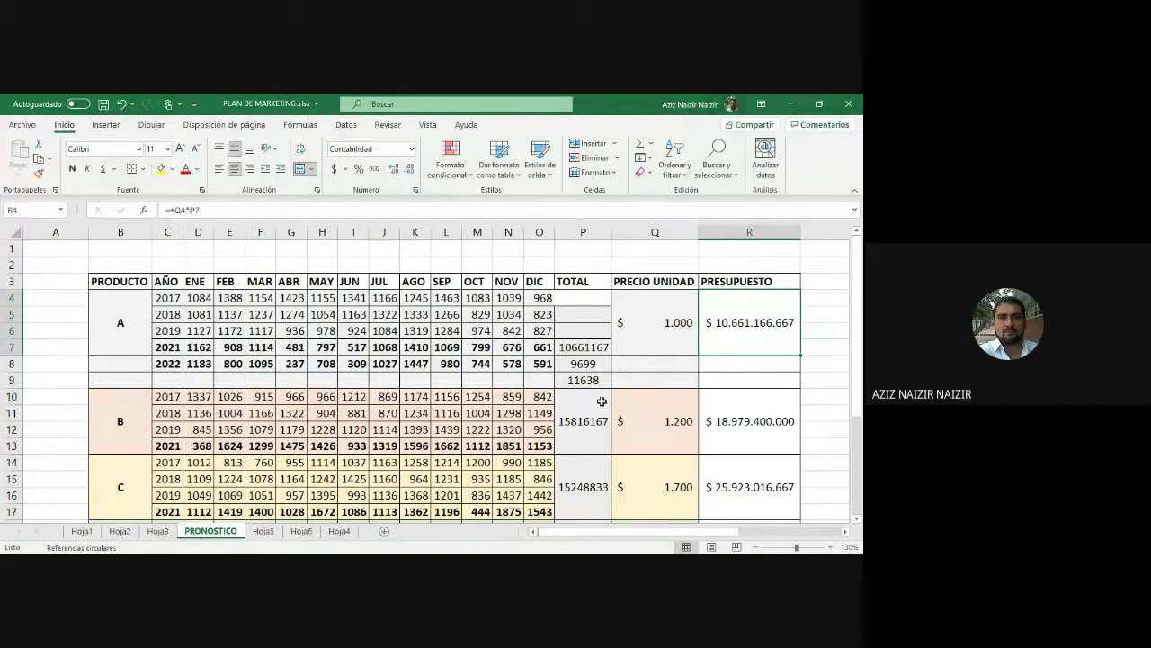
left_click(650, 324)
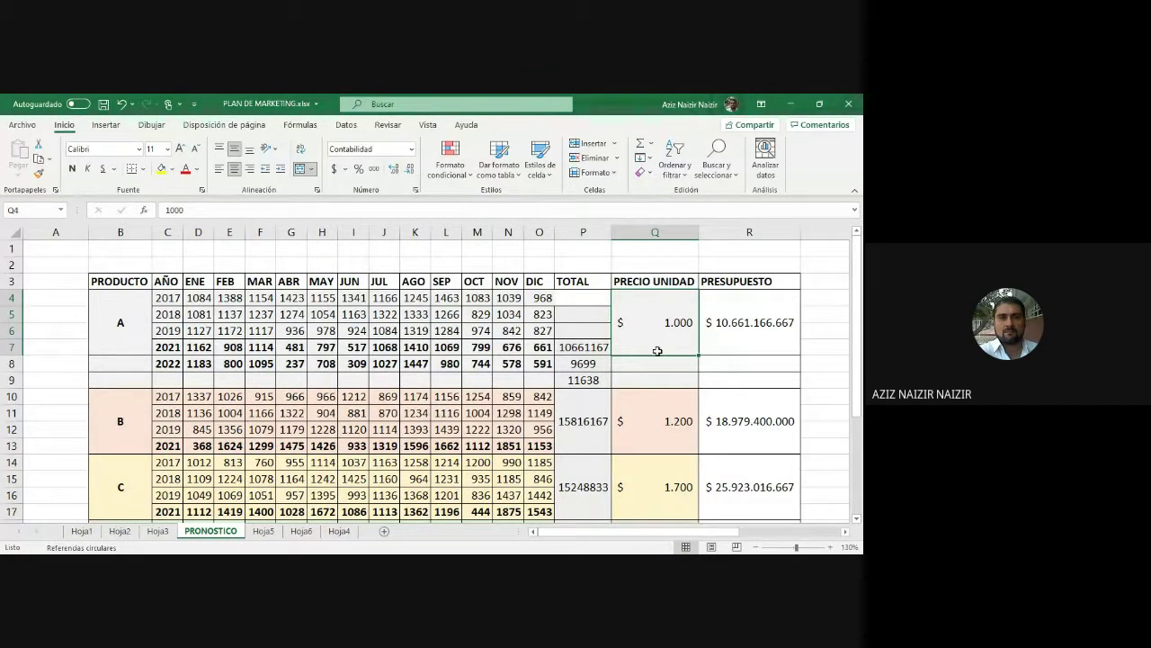
left_click(594, 380)
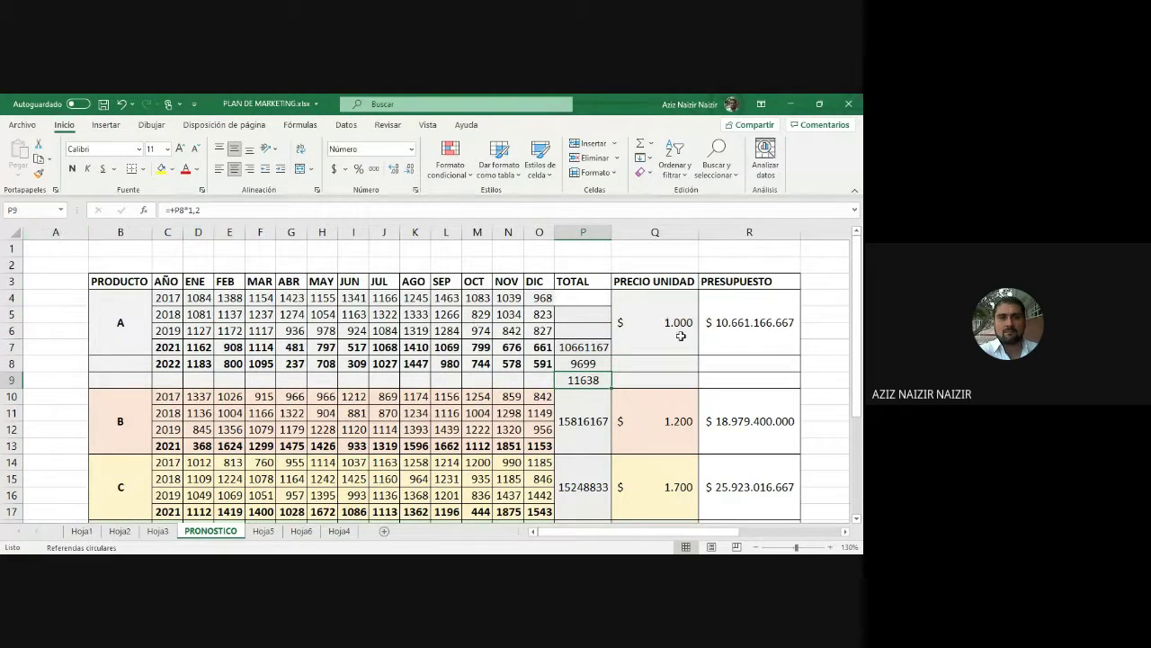
- Multiply product A's 2022 forecast total in P8 by 1000 so the formula is =SUMA(D8:O8)*1000
left_click(600, 363)
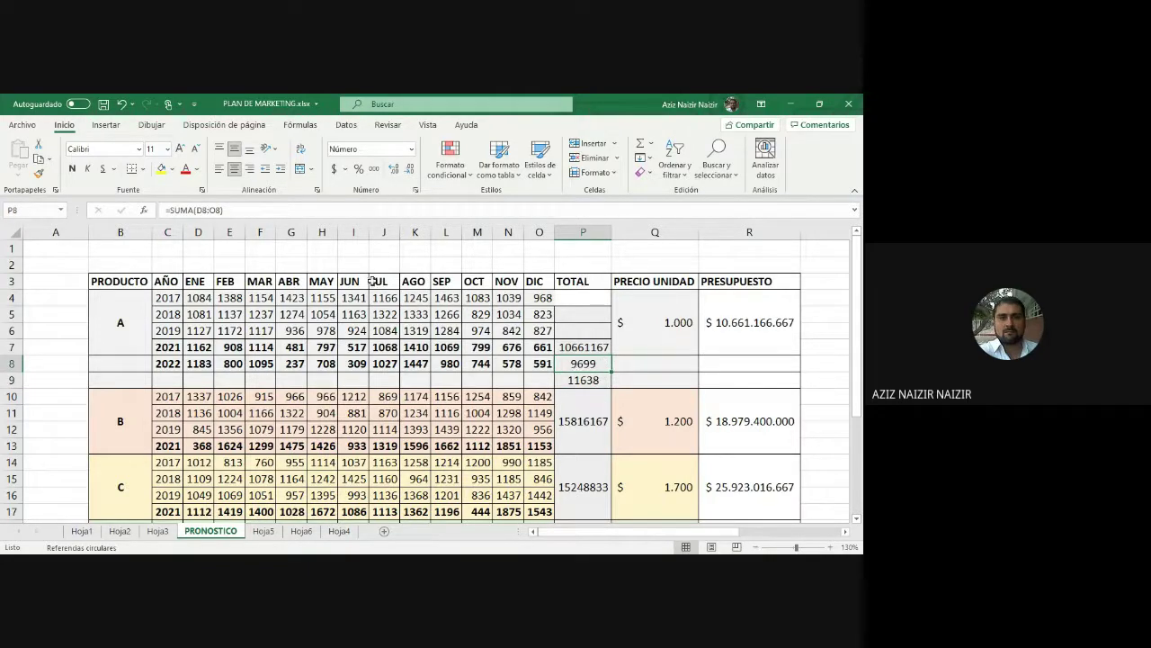
left_click(267, 209)
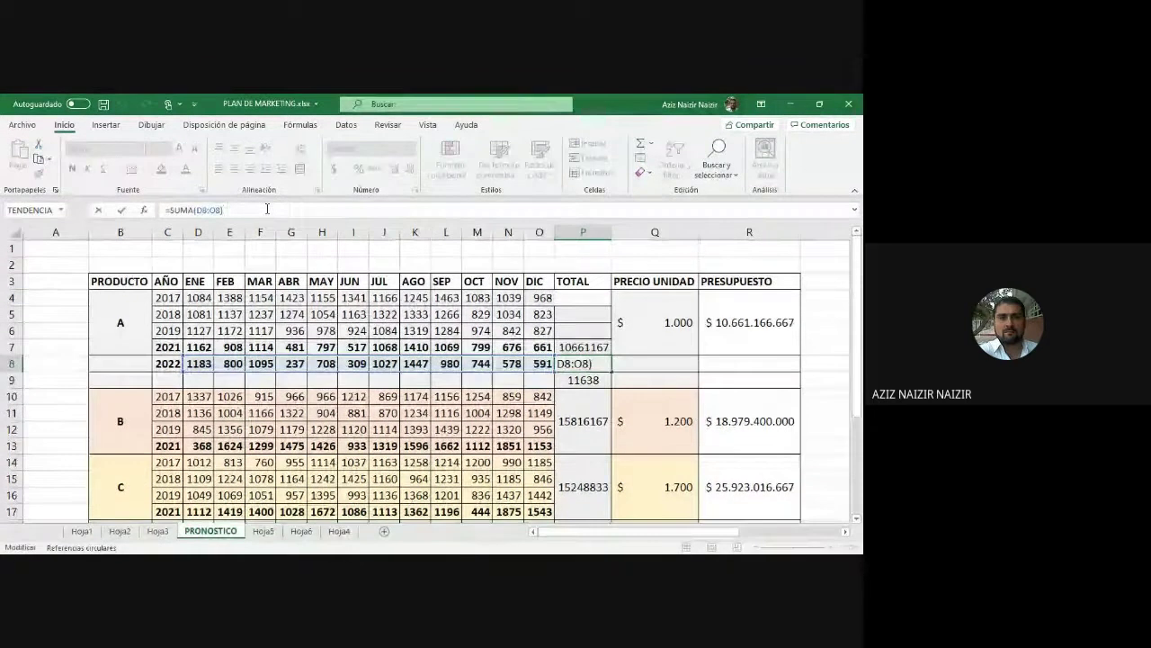
type("*")
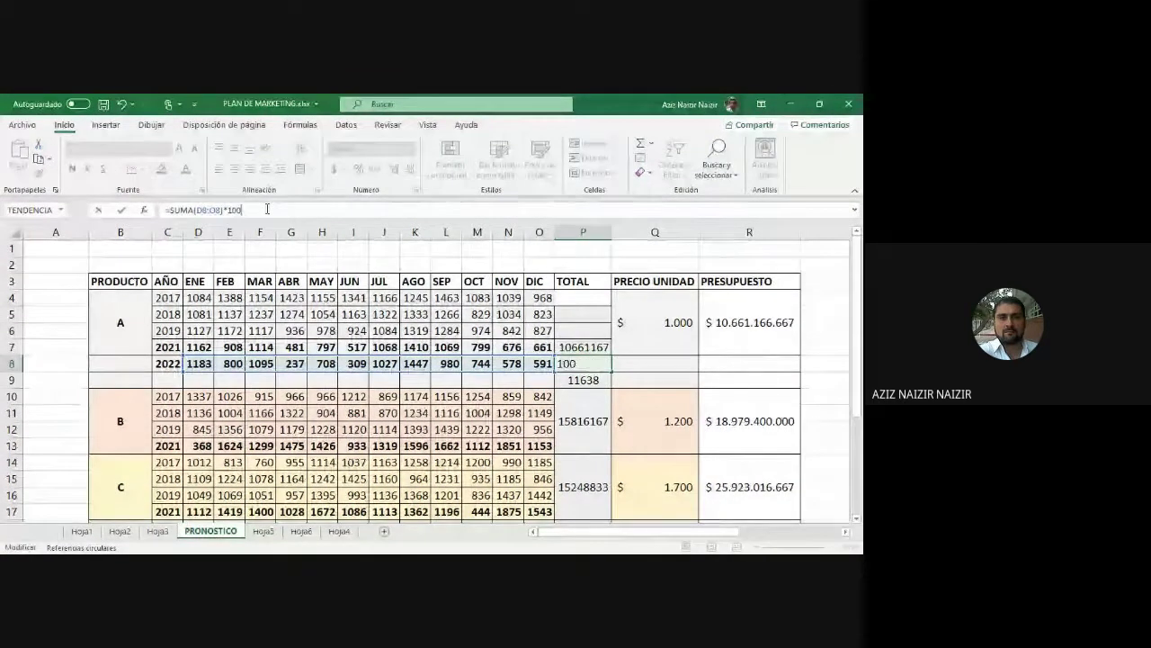
key("Return")
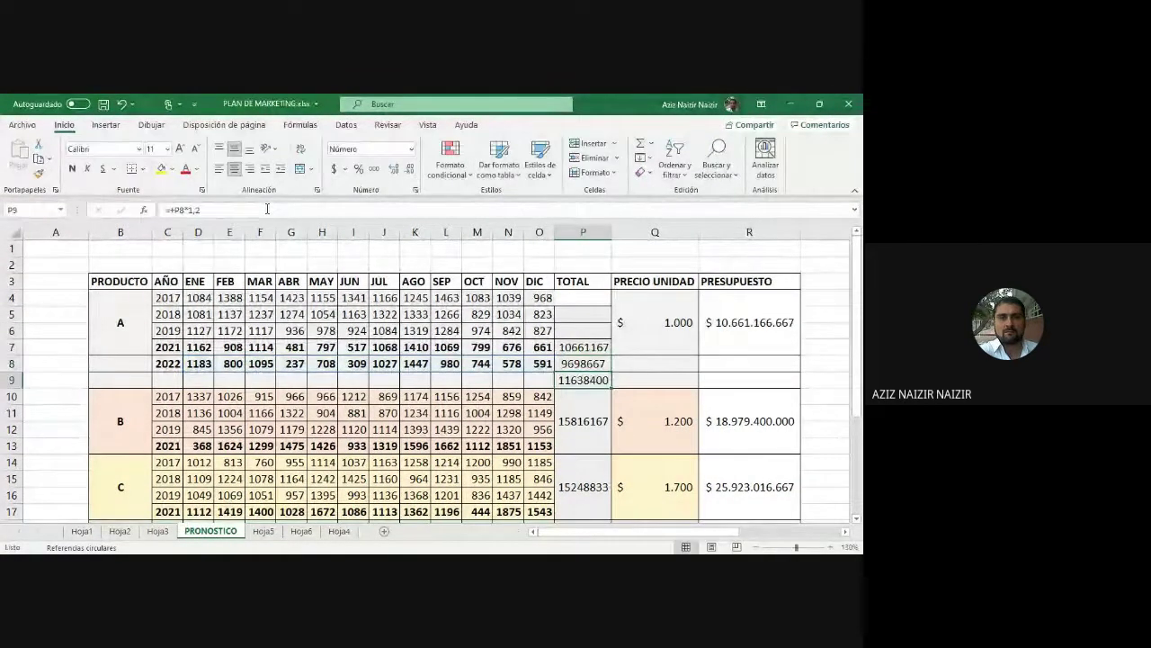
left_click(566, 364)
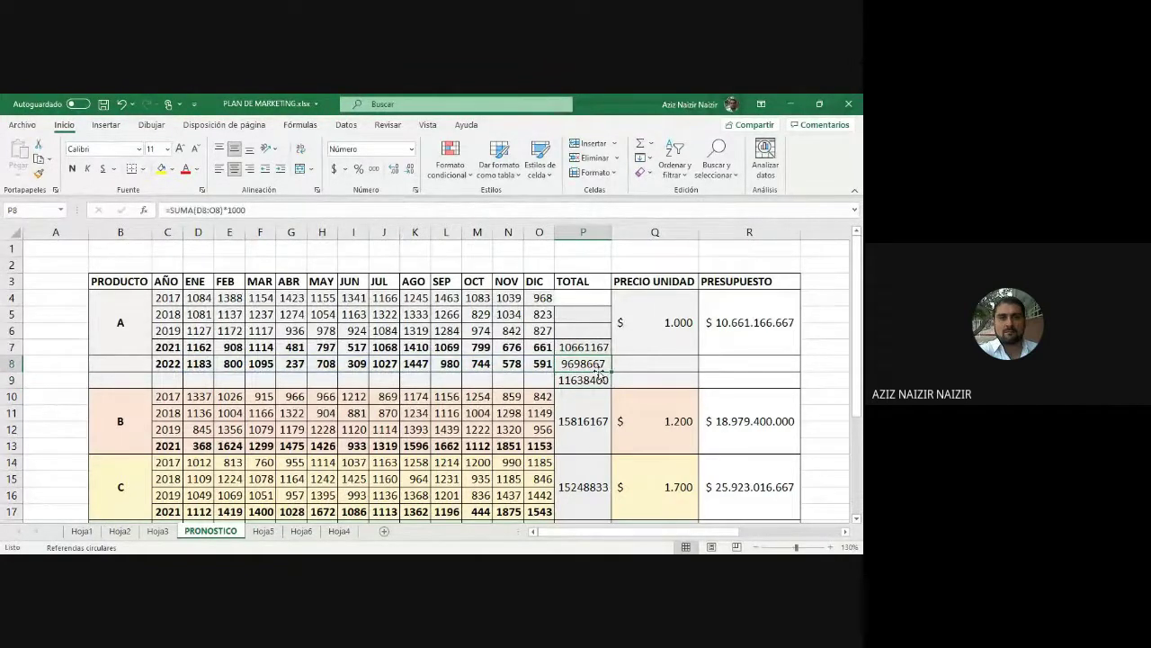
- Enter the label "ob" in O9, beside product A's raised 2022 forecast
left_click(533, 387)
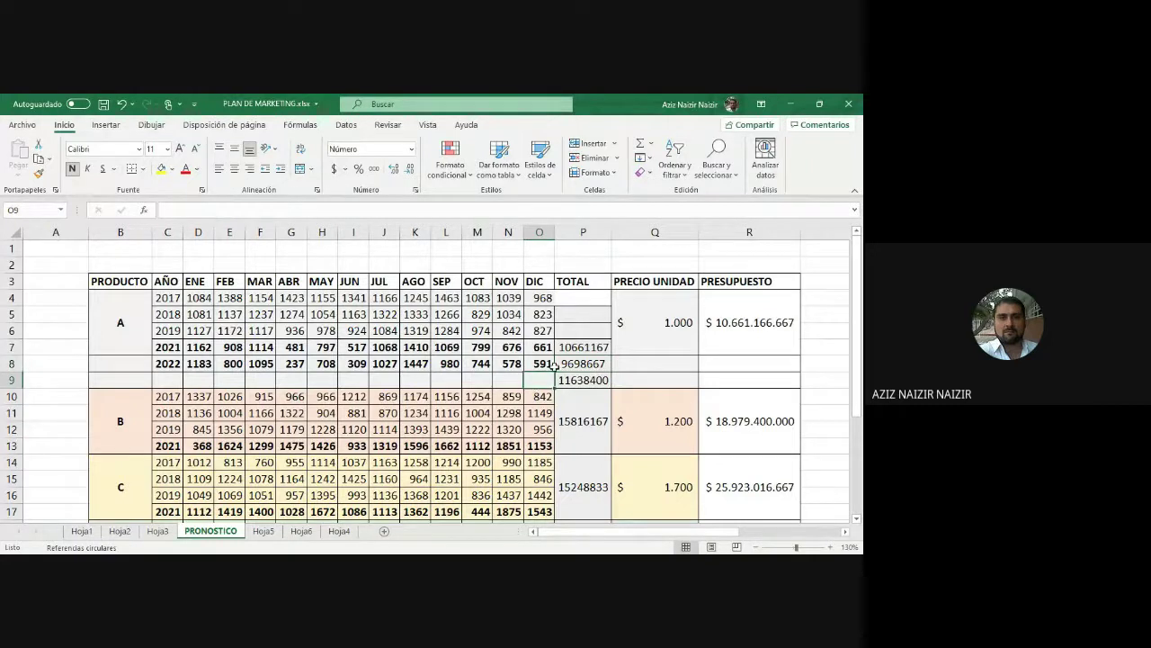
type("ob")
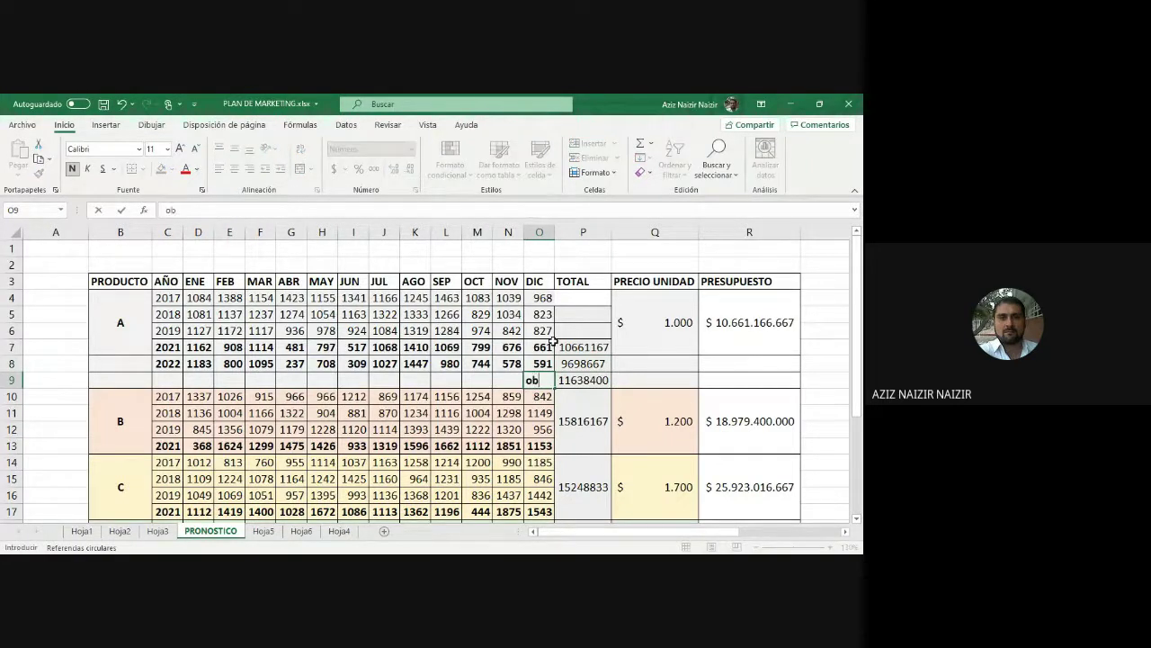
key("Return")
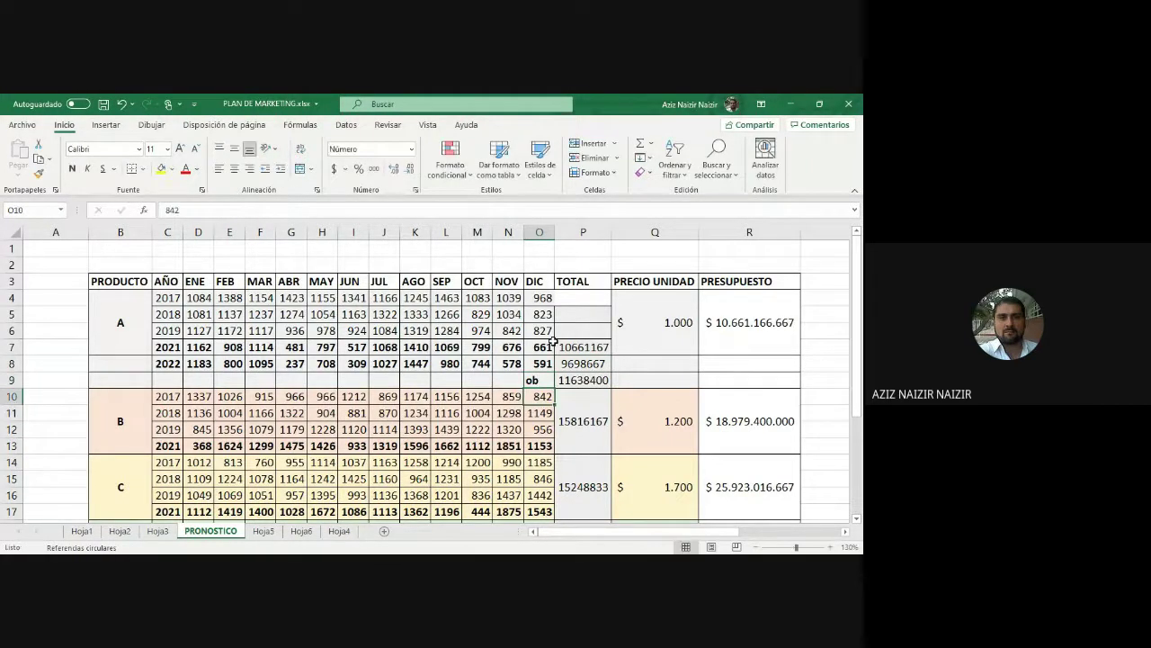
- Format product A's 2022 total in P8 with thousands separators and no decimals
left_click(592, 362)
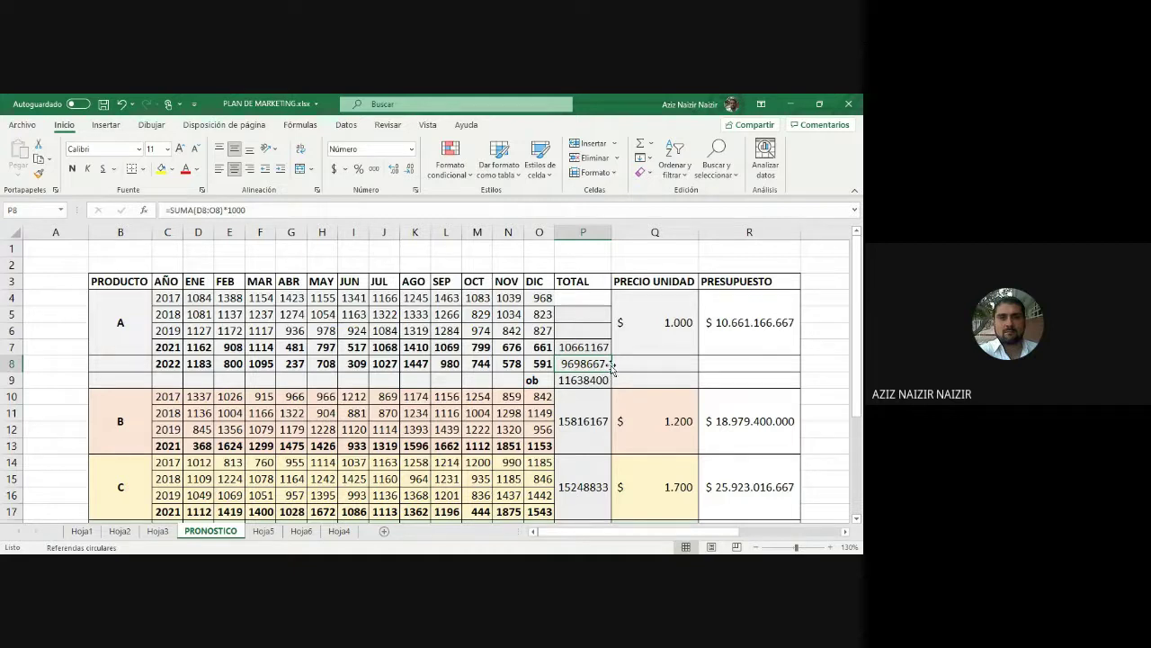
left_click(374, 170)
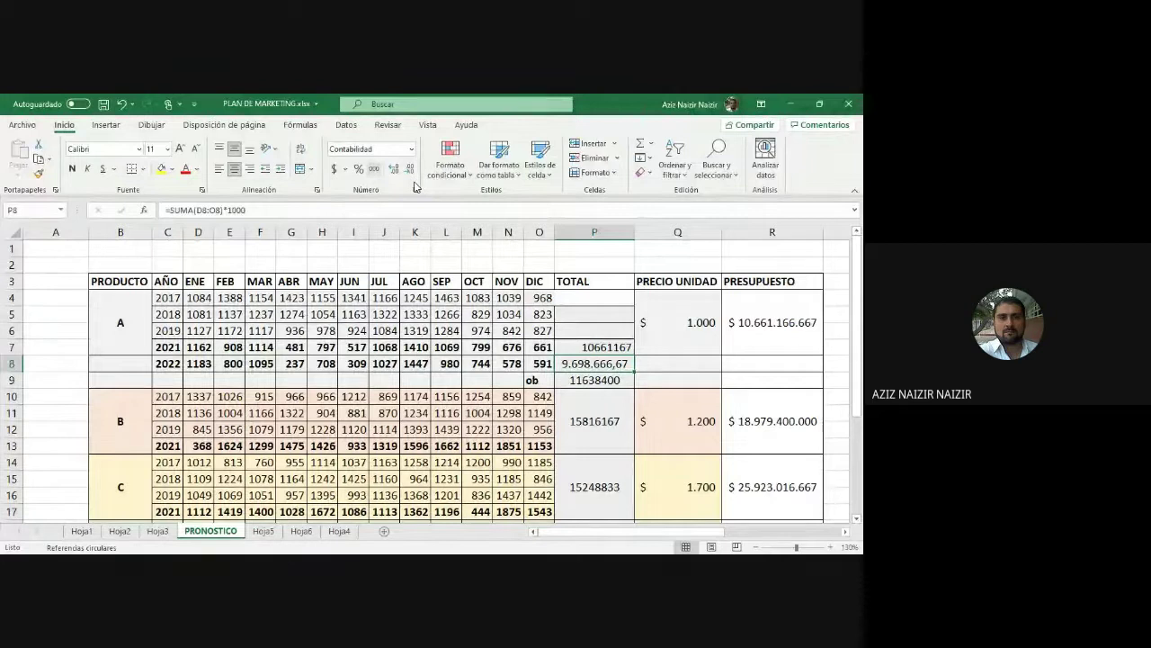
left_click(410, 169)
left_click(410, 169)
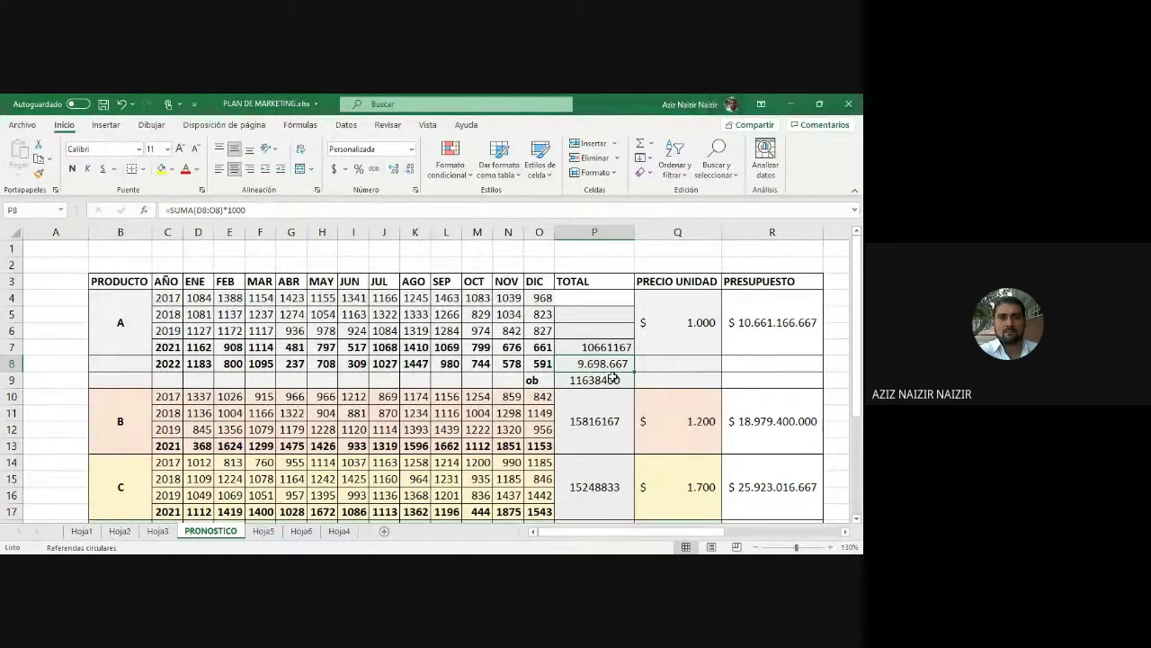
left_click(660, 344)
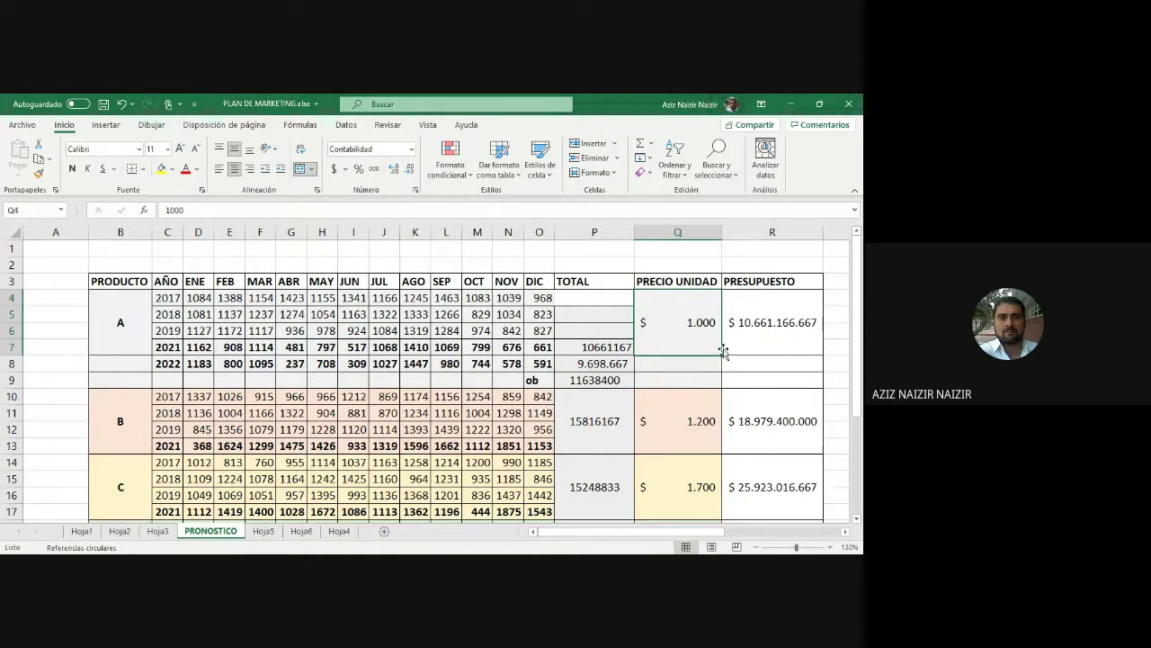
left_click(620, 365)
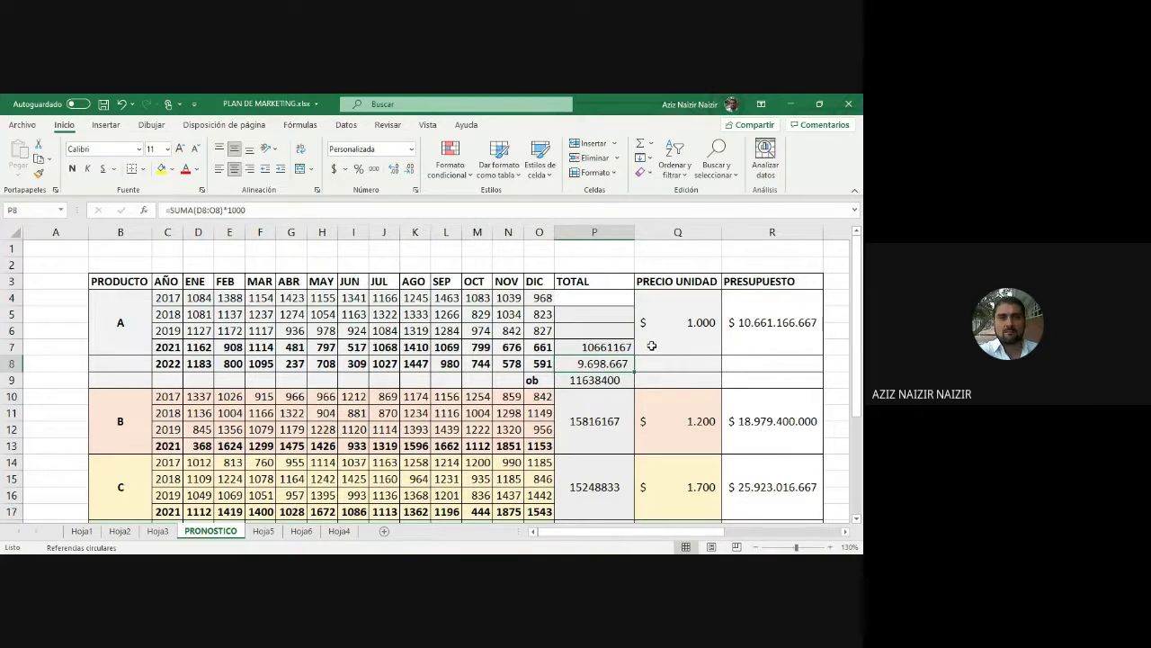
- Calculate product A's PRESUPUESTO in R4 from its unit price and 2022 forecast total with the formula =+Q4*P8
left_click(651, 345)
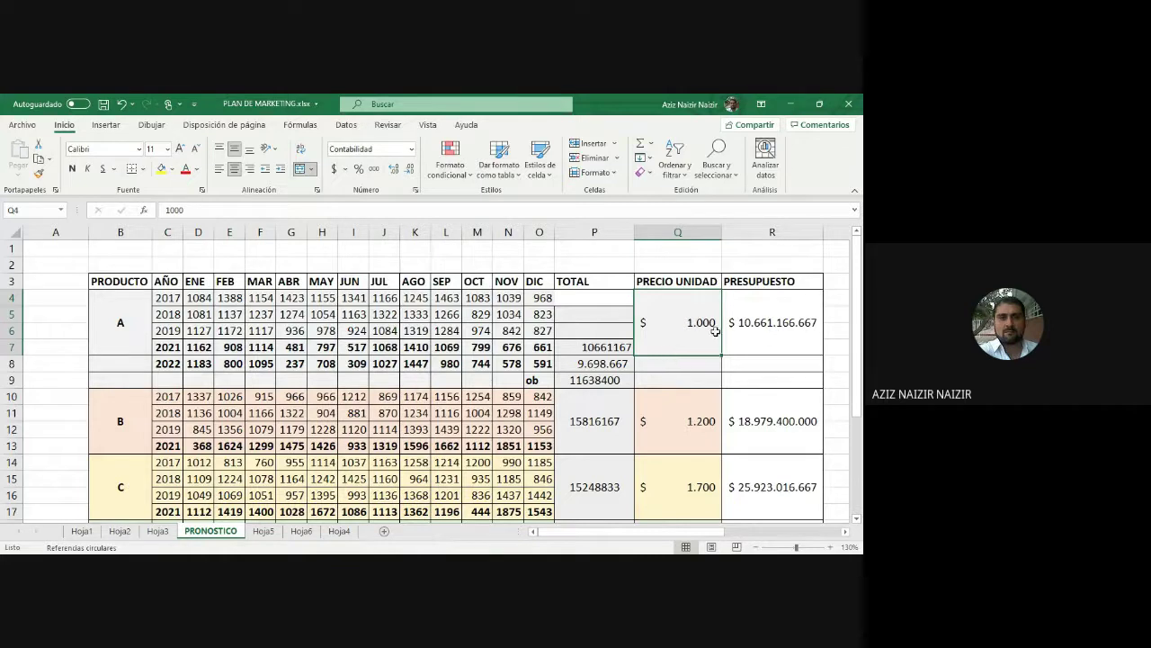
left_click(765, 328)
type("=+")
left_click(702, 328)
type("*")
left_click(621, 349)
left_click(601, 363)
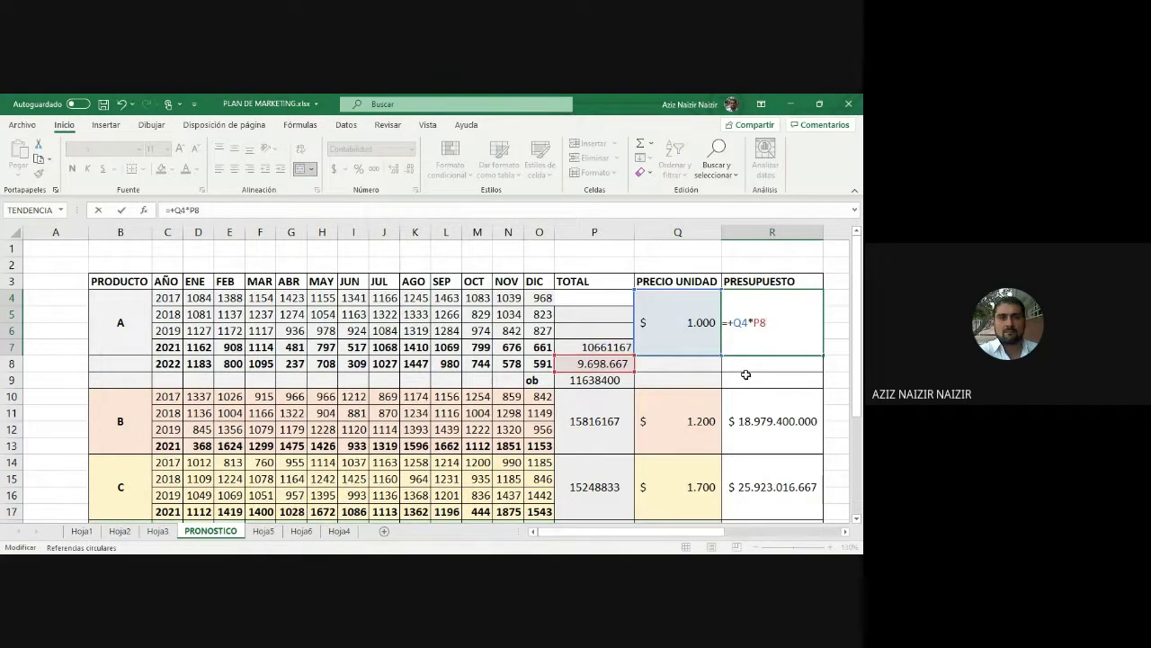
key("Return")
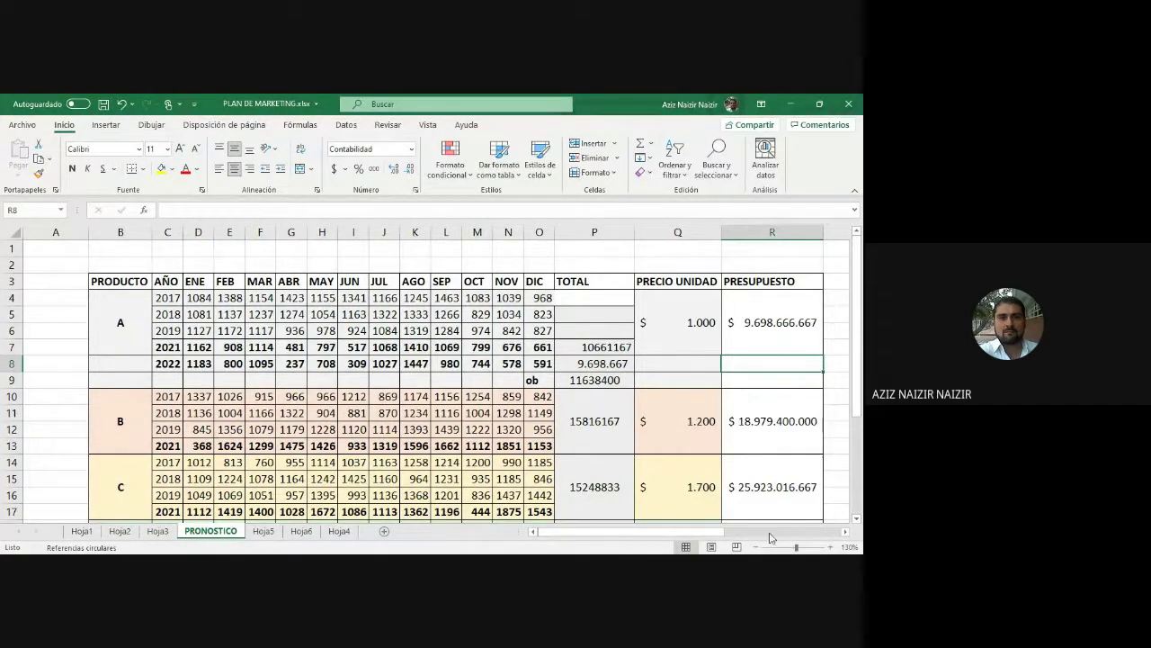
- Calculate product A's objective budget in S5 by multiplying its PRESUPUESTO by 1,2 with the formula +R4*1,2
left_click(846, 532)
left_click(846, 532)
left_click(846, 532)
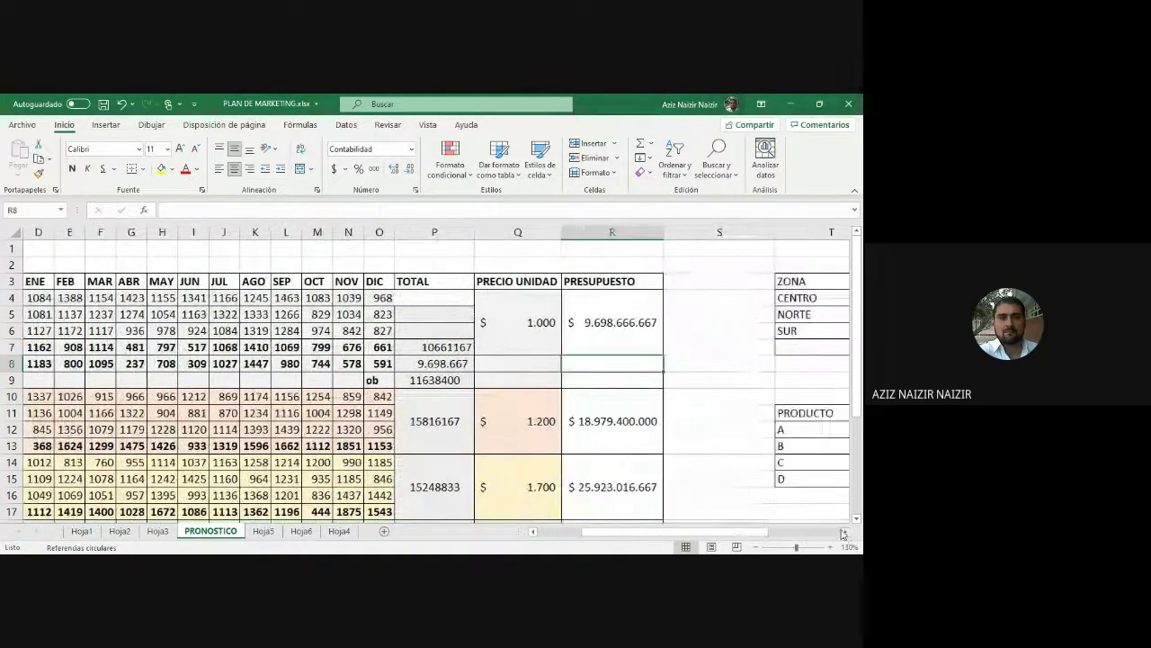
left_click(696, 316)
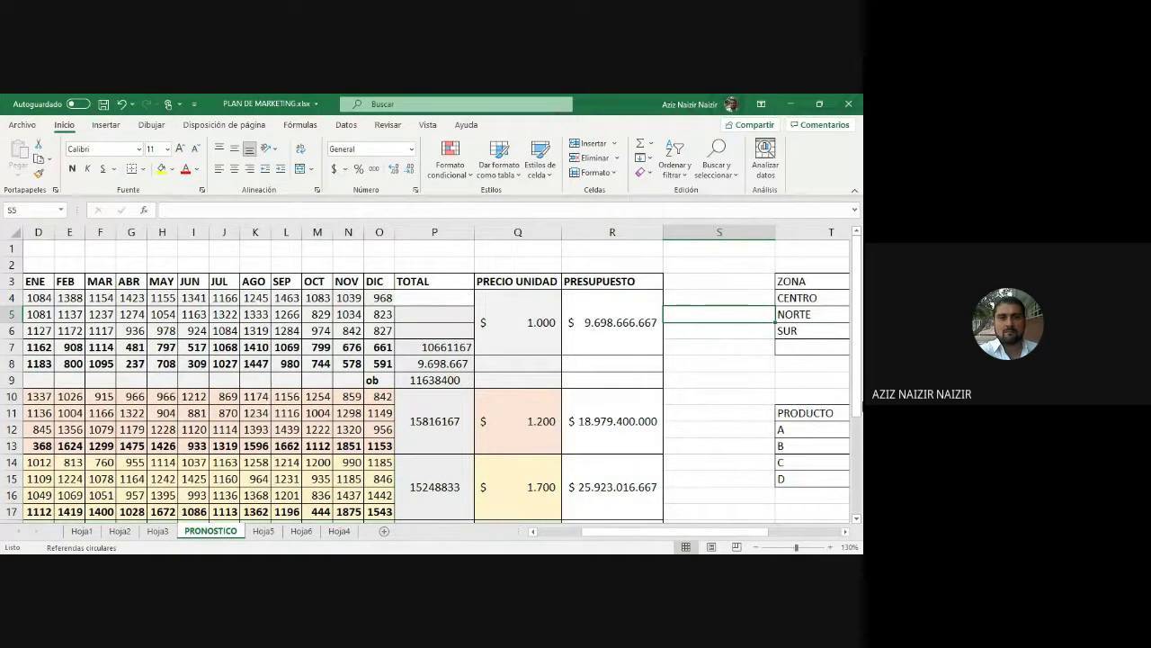
type("+")
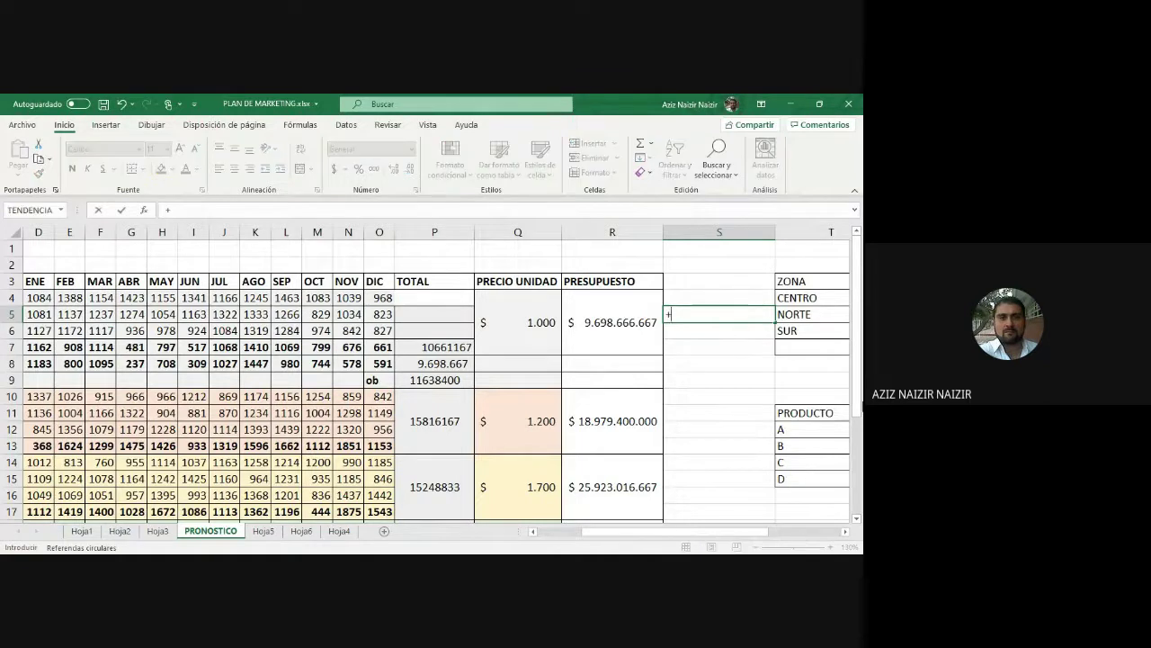
key("Left")
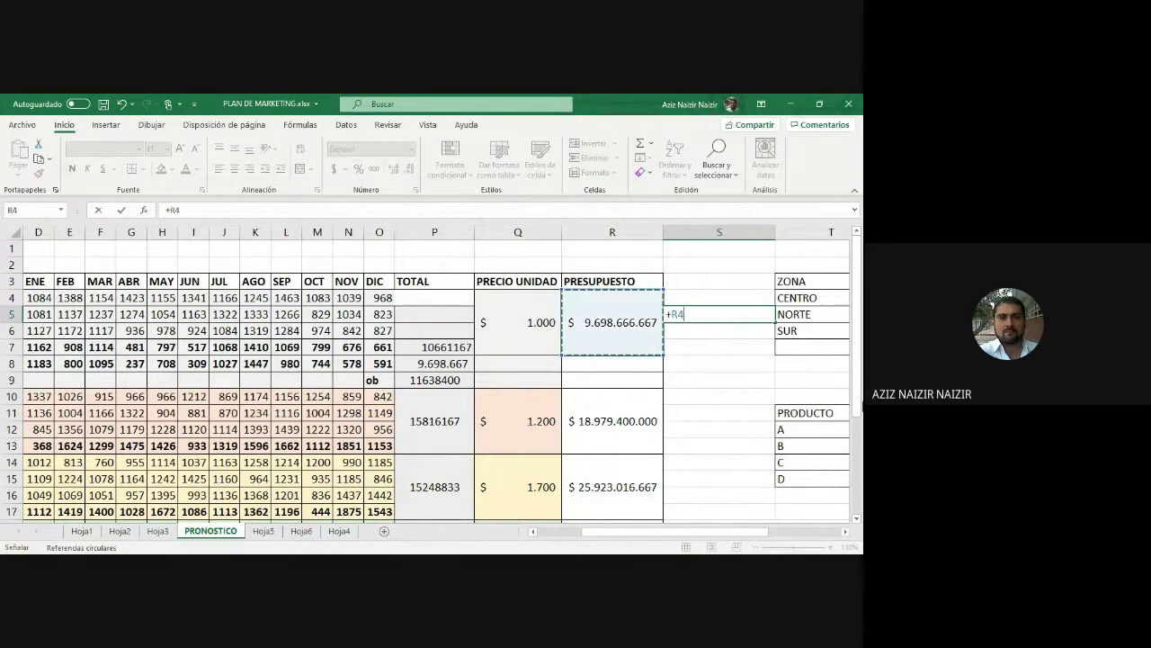
type("*1,2")
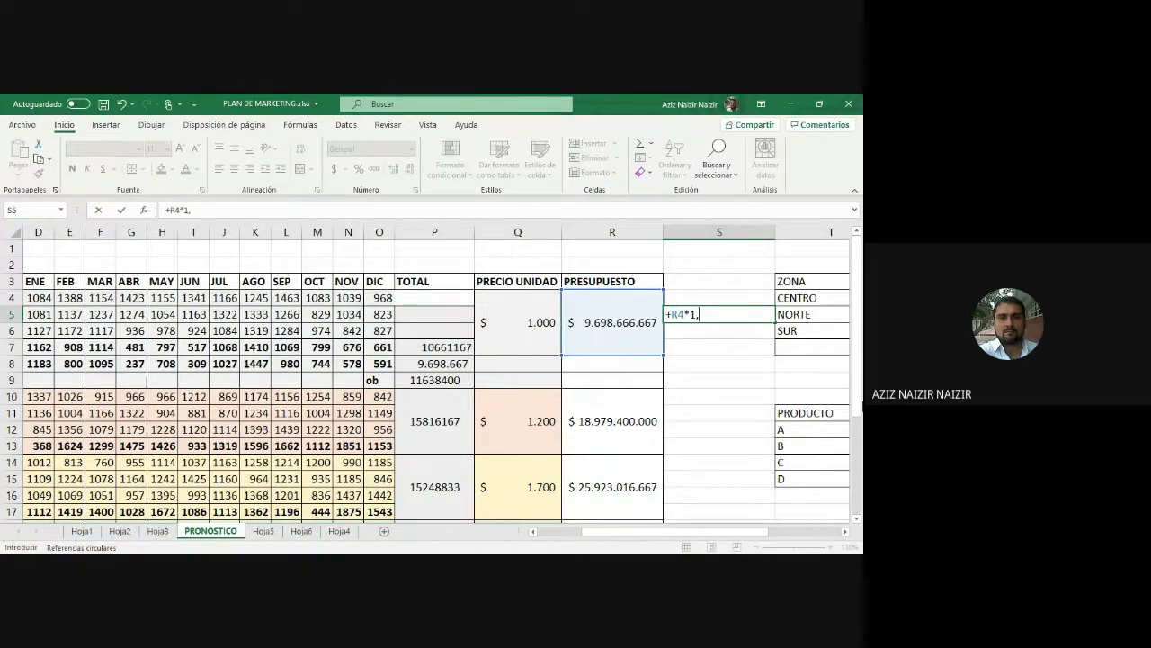
left_click(611, 363)
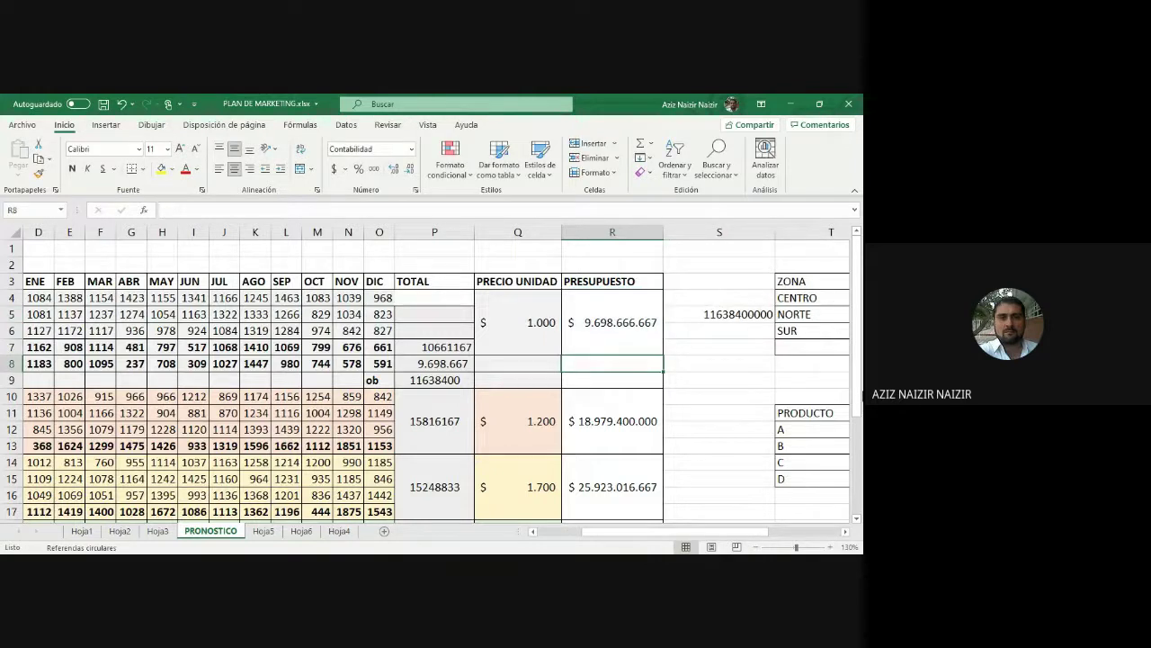
- Format product A's objective budget in S5 as accounting currency without decimals and fit column S to its content
left_click(722, 315)
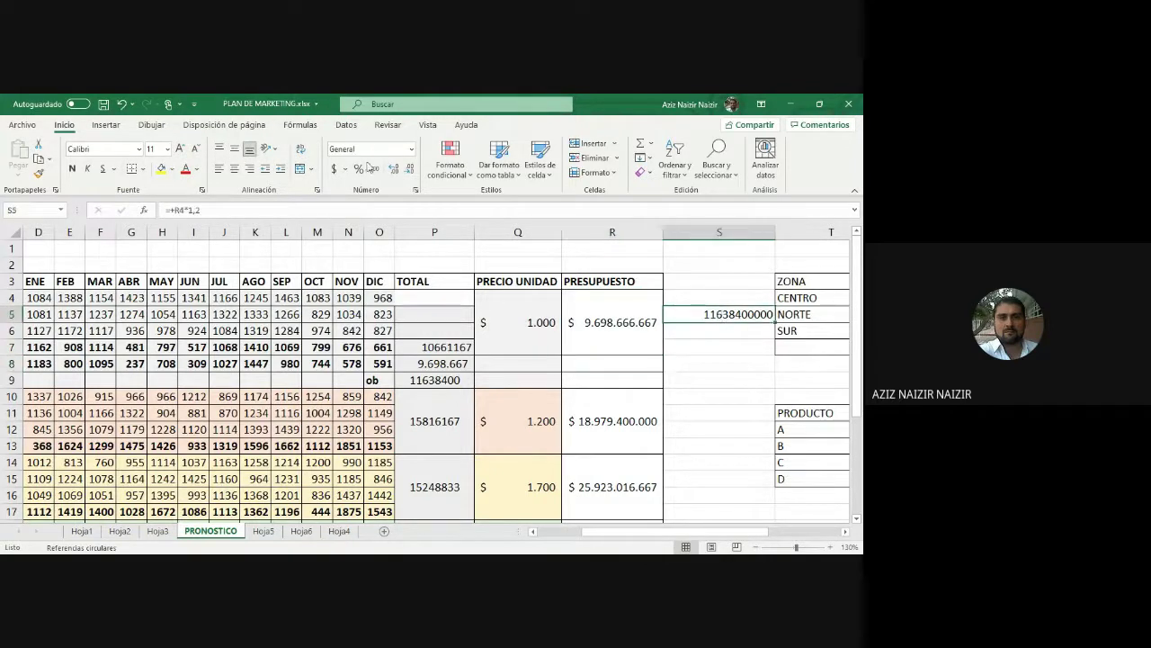
left_click(333, 169)
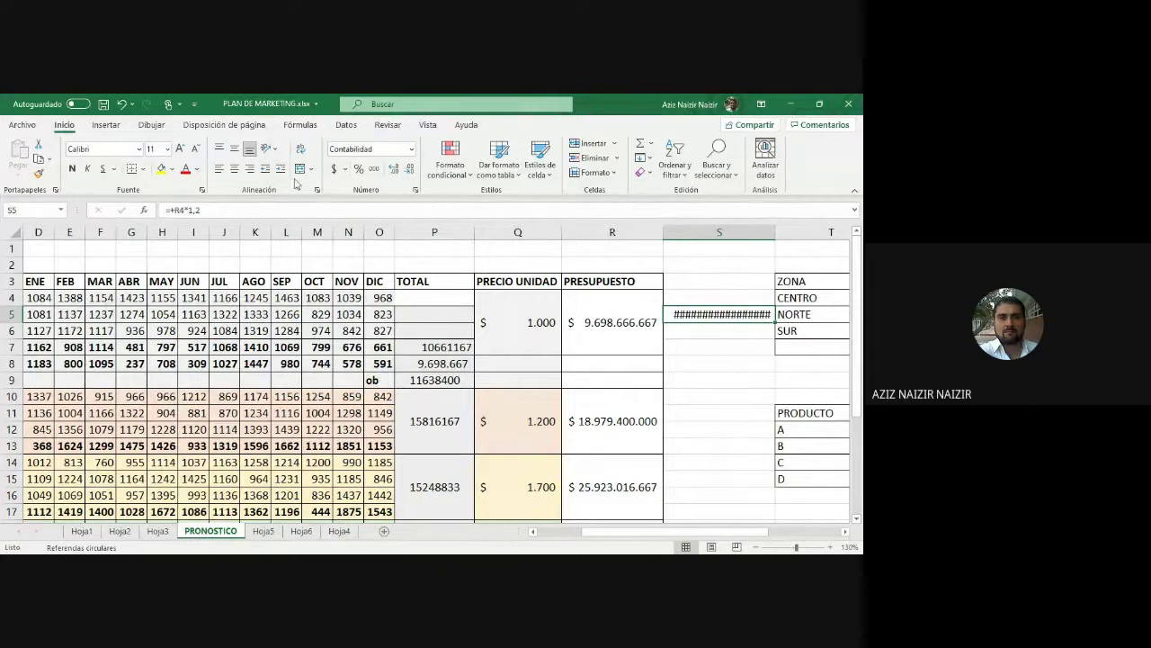
double_click(776, 238)
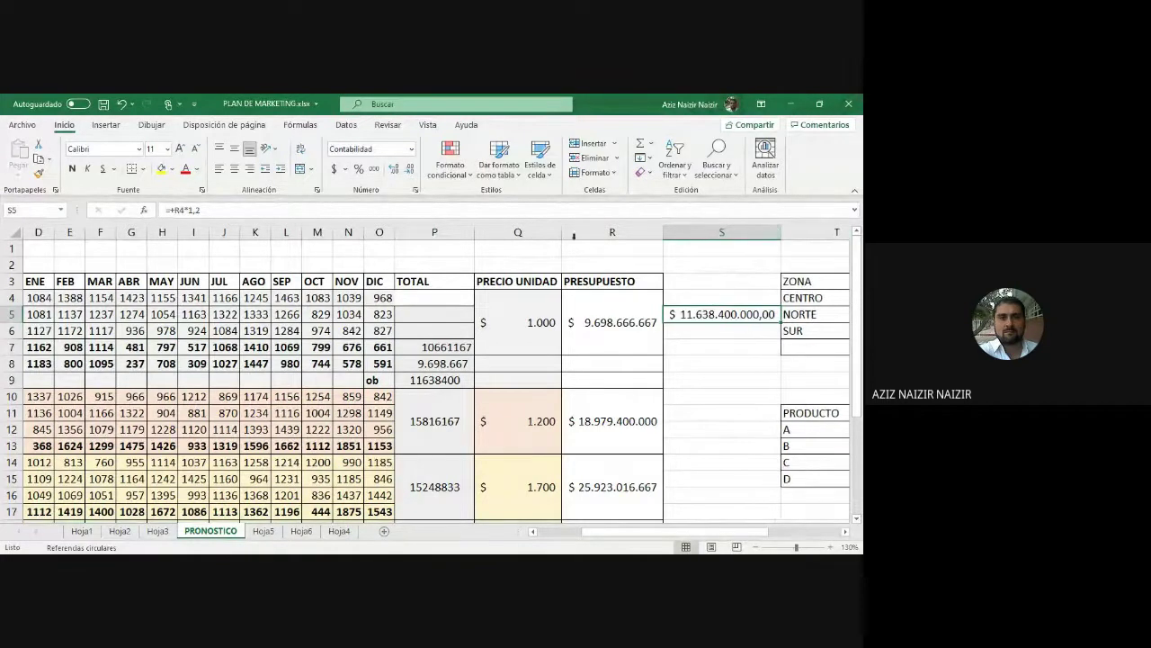
double_click(411, 171)
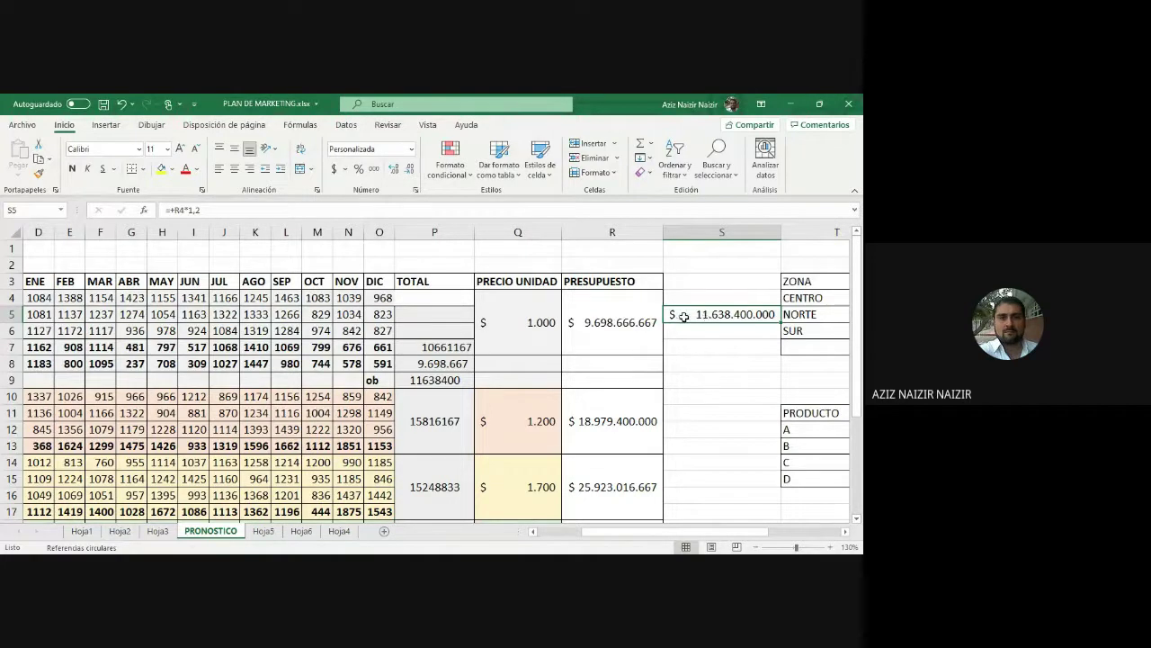
- Set product A's unit price in Q4 to 1300 and review the objective budget in S5 and the forecast total in P8
left_click(529, 327)
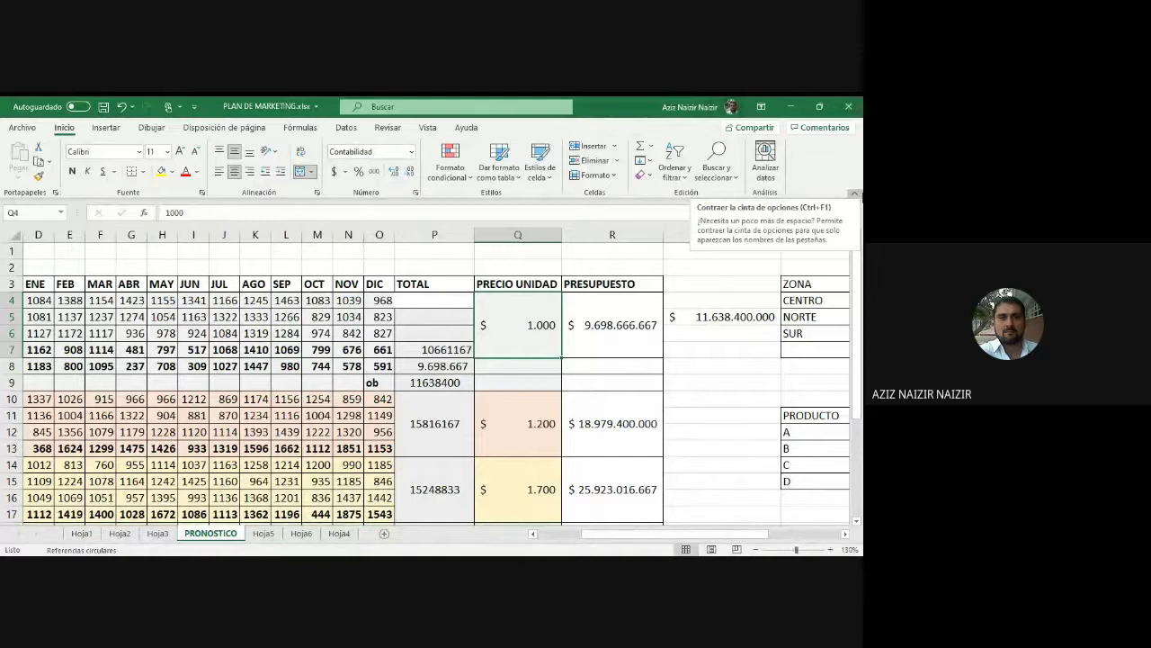
type("1300")
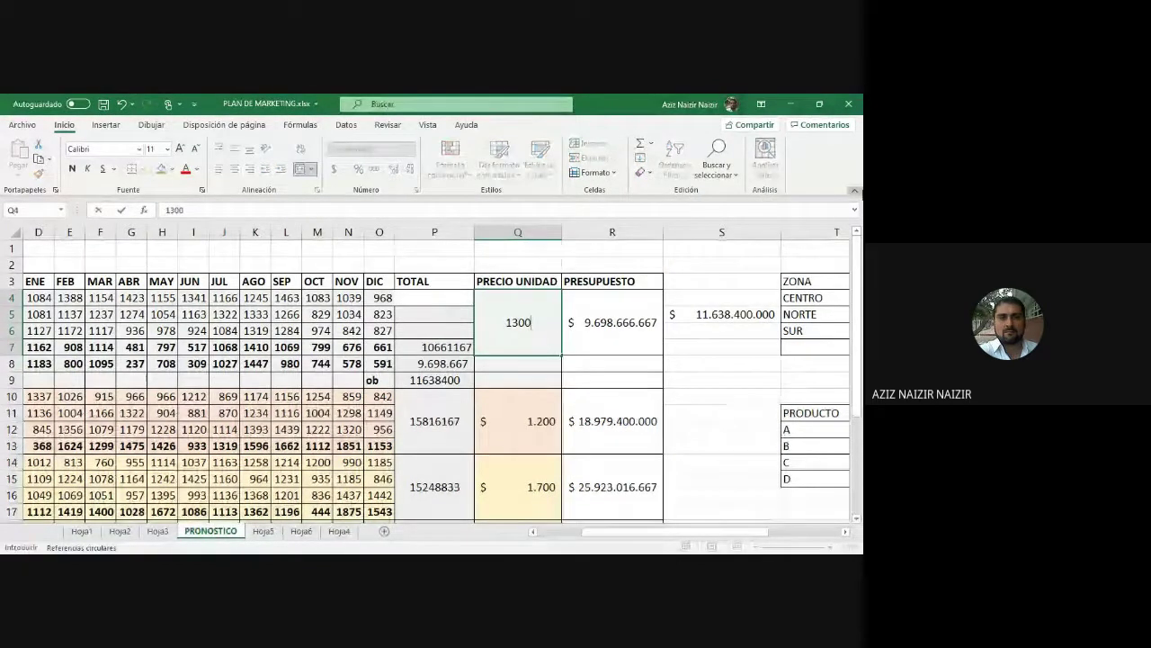
key("Return")
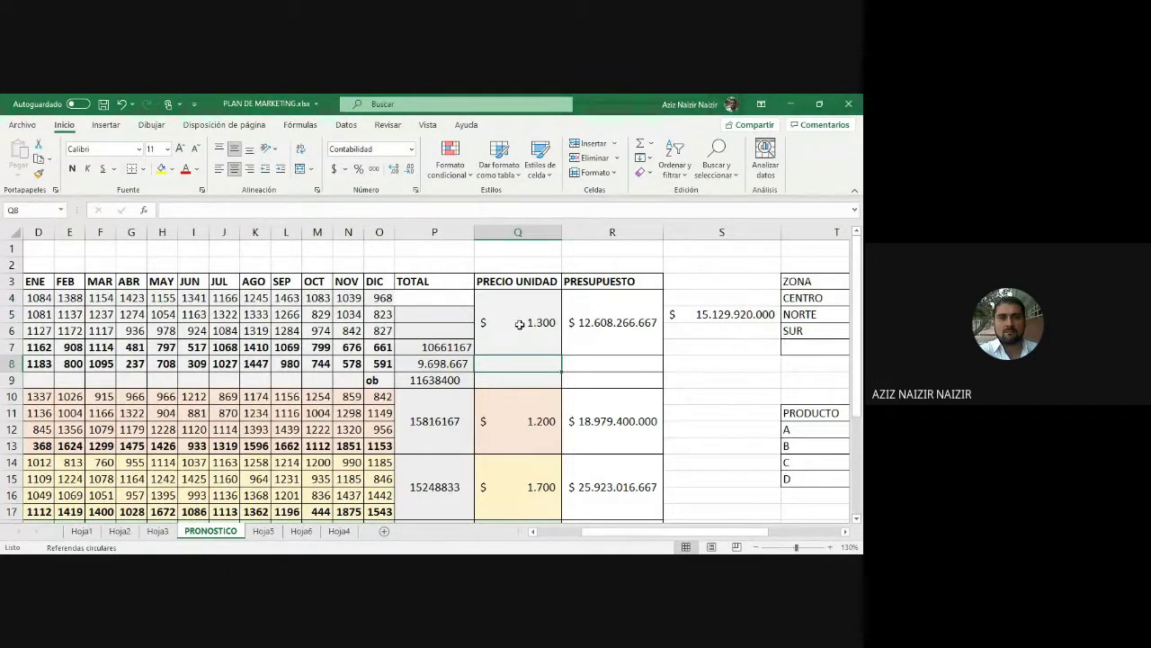
left_click(718, 314)
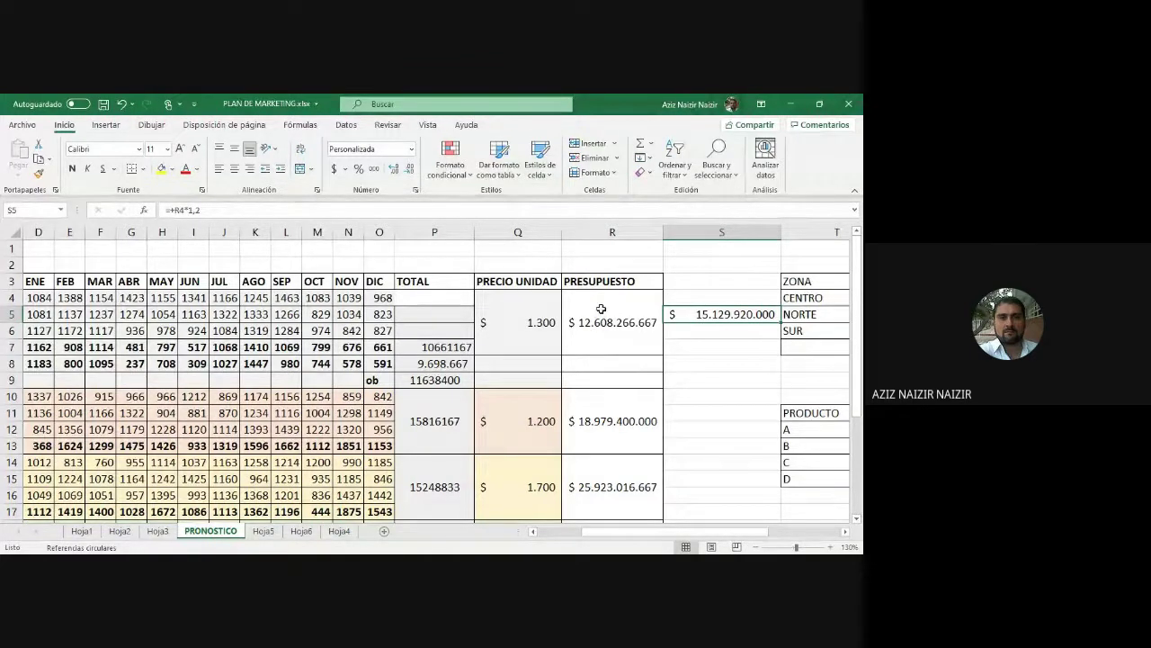
left_click(445, 365)
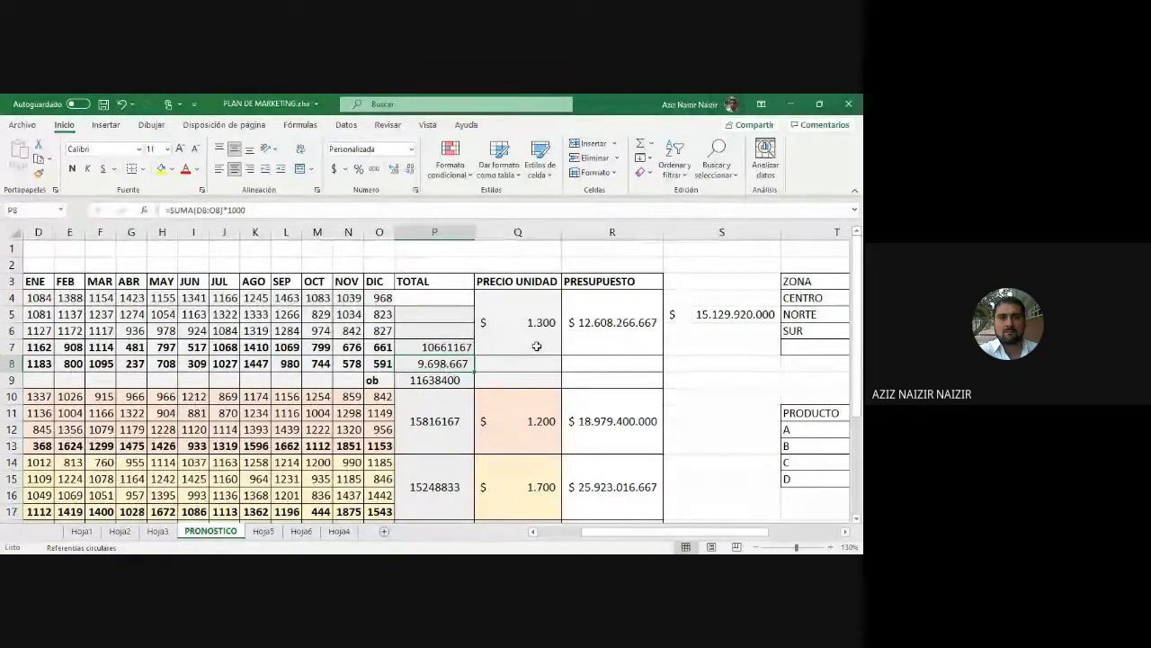
left_click(730, 316)
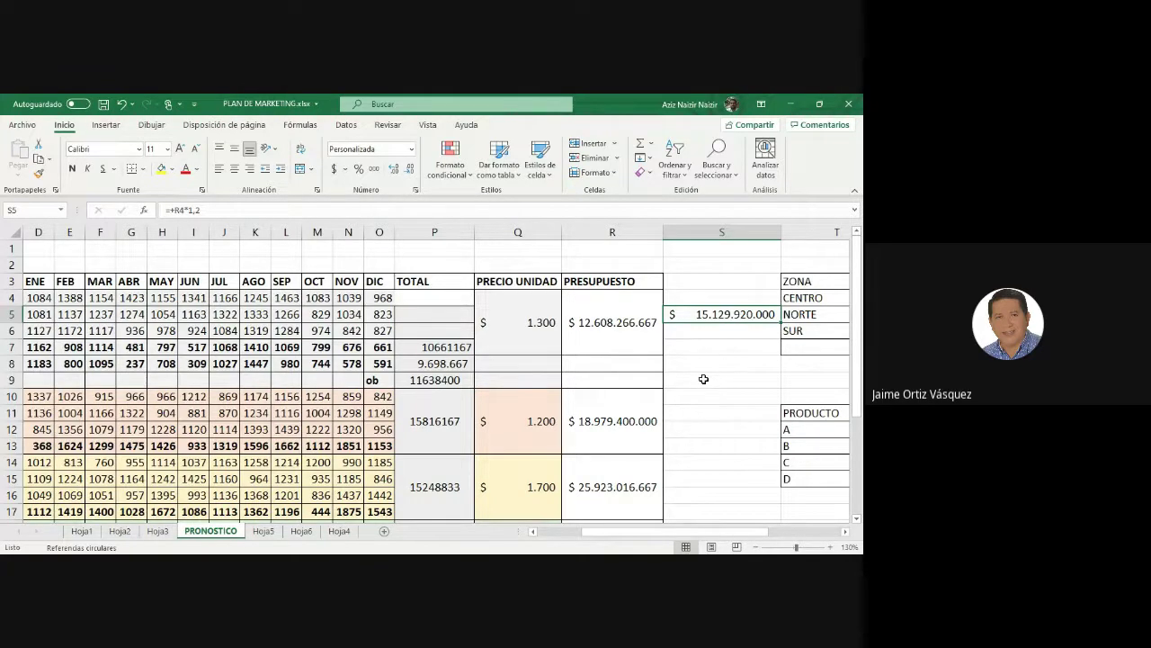
- Try a unit price of 1100 for product A in Q4
left_click(499, 336)
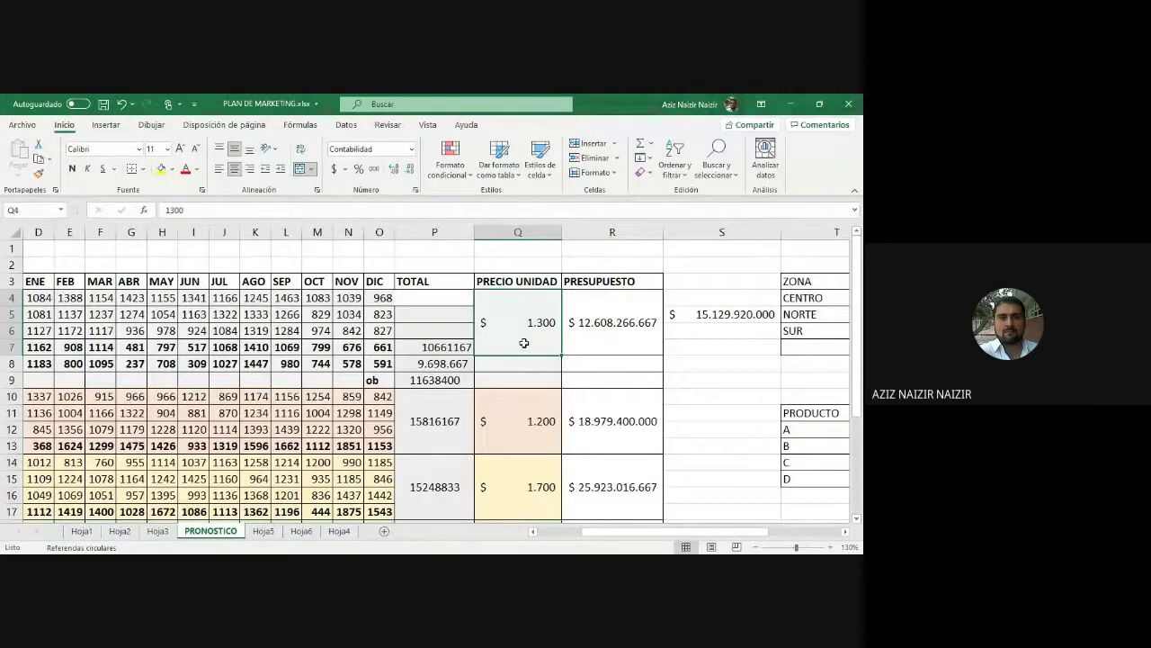
type("11000")
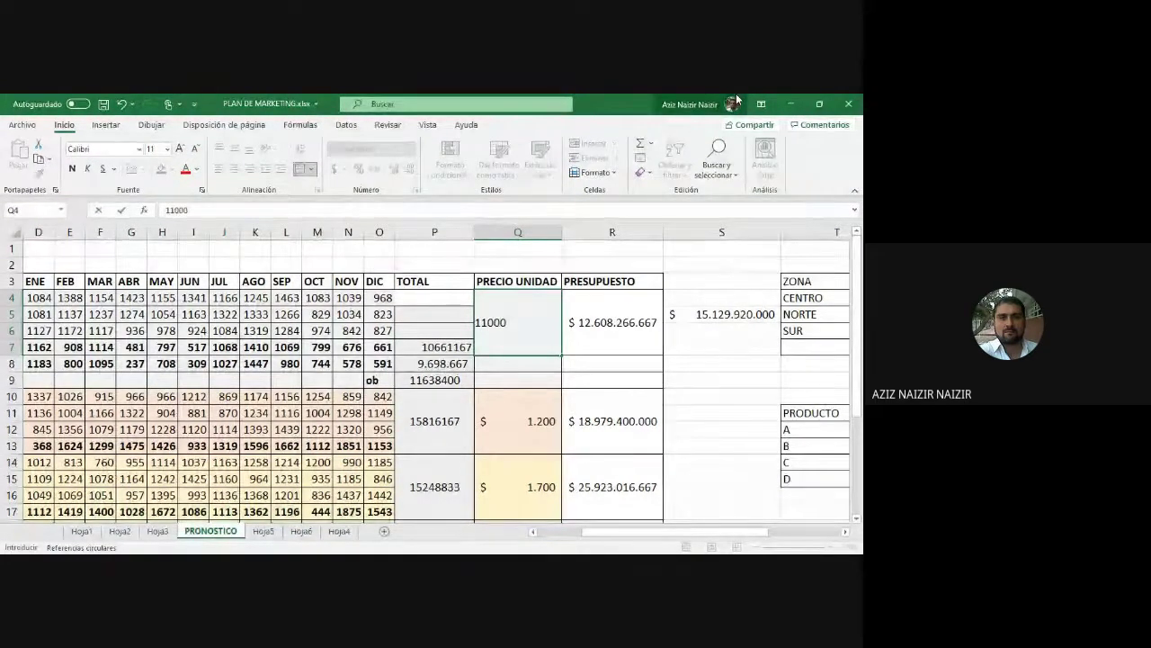
key("BackSpace")
key("Return")
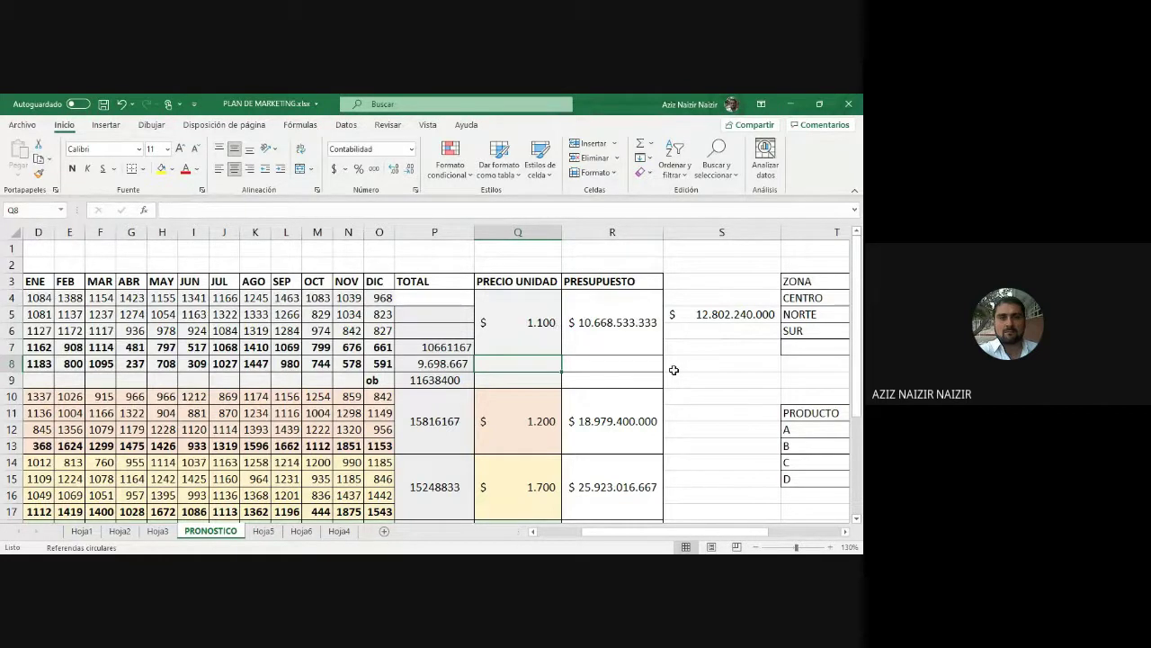
- Set product A's unit price in Q4 to 1300
left_click(547, 327)
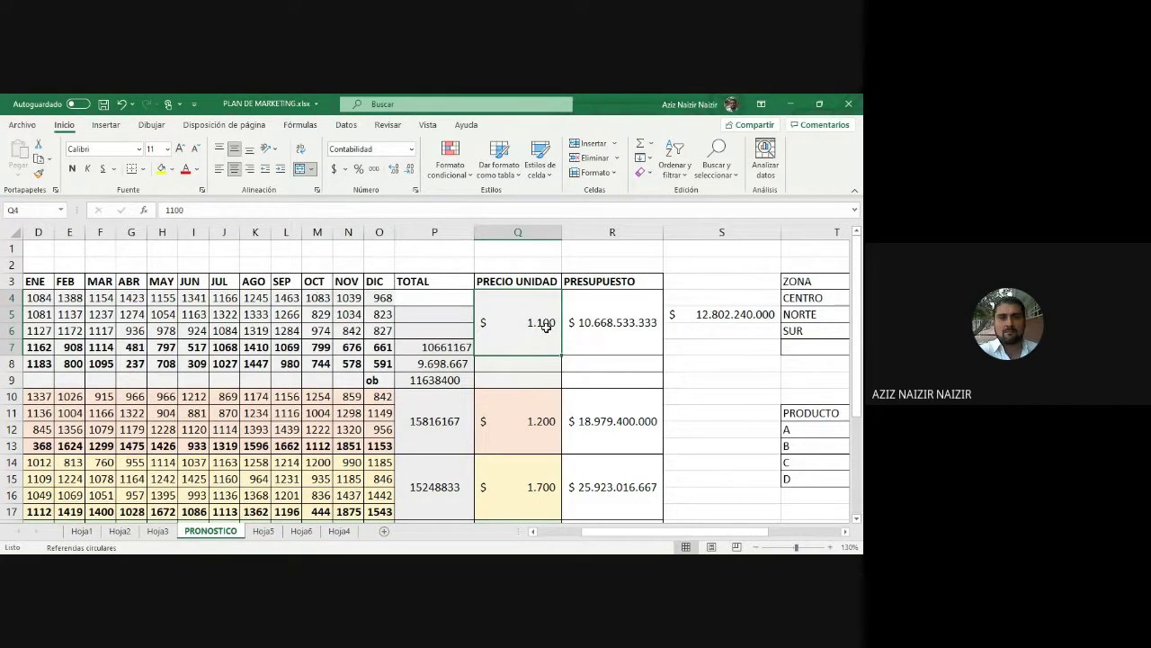
type("1300")
key("Return")
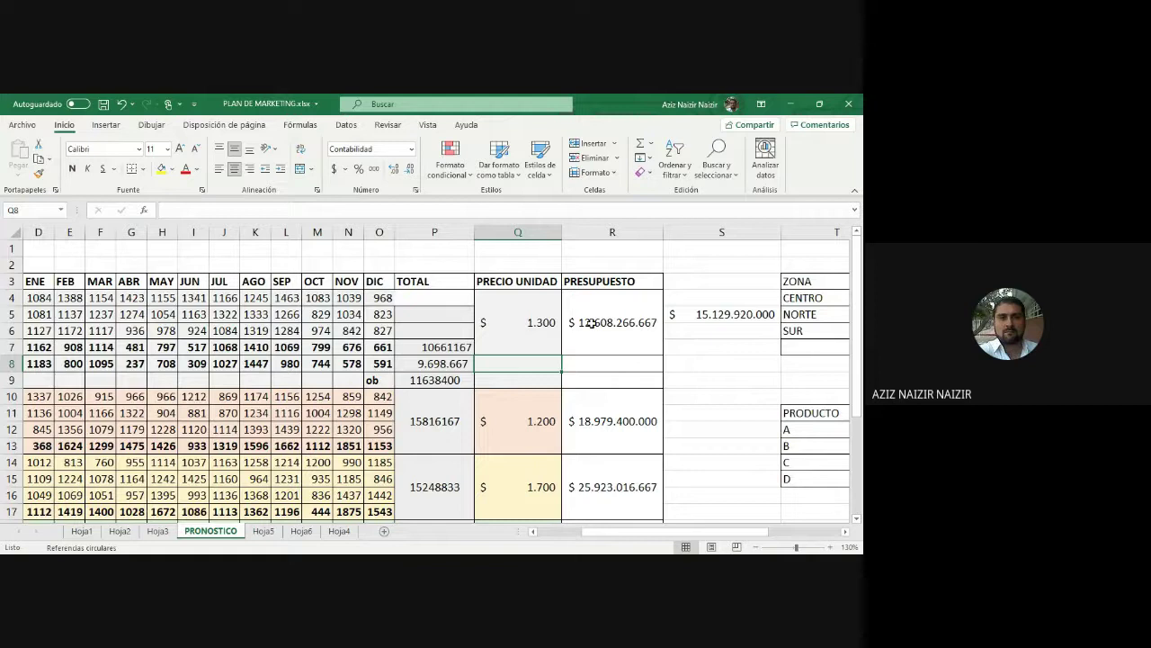
- Highlight product A's objective budget in S5 with a yellow fill and add cell borders
left_click(700, 316)
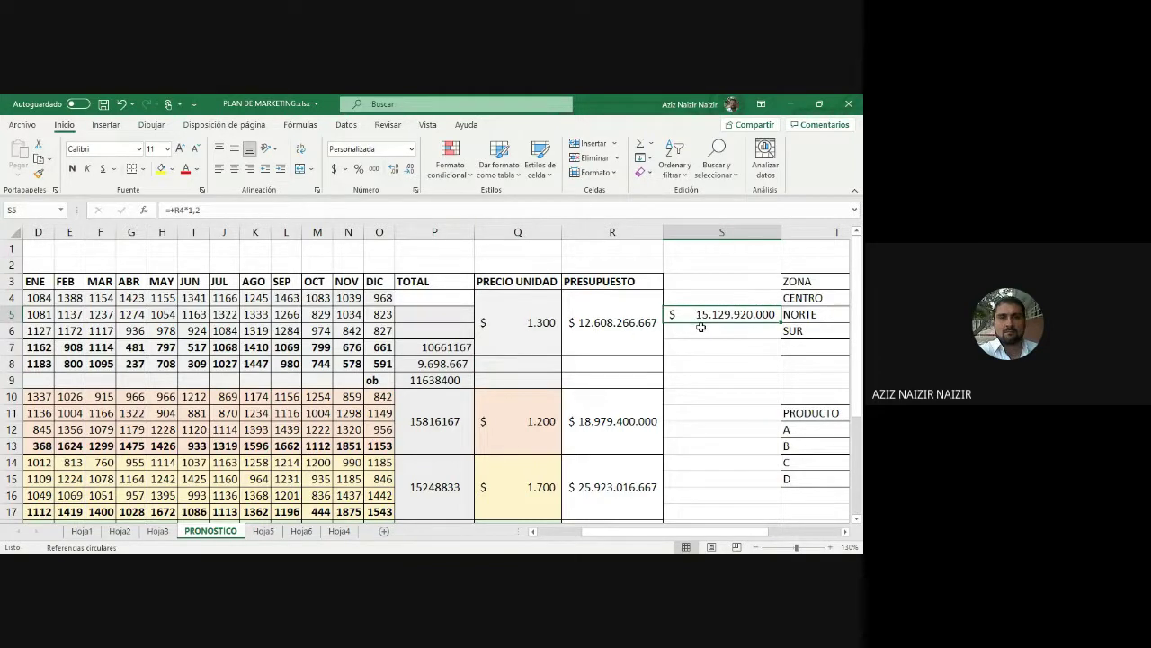
left_click(160, 169)
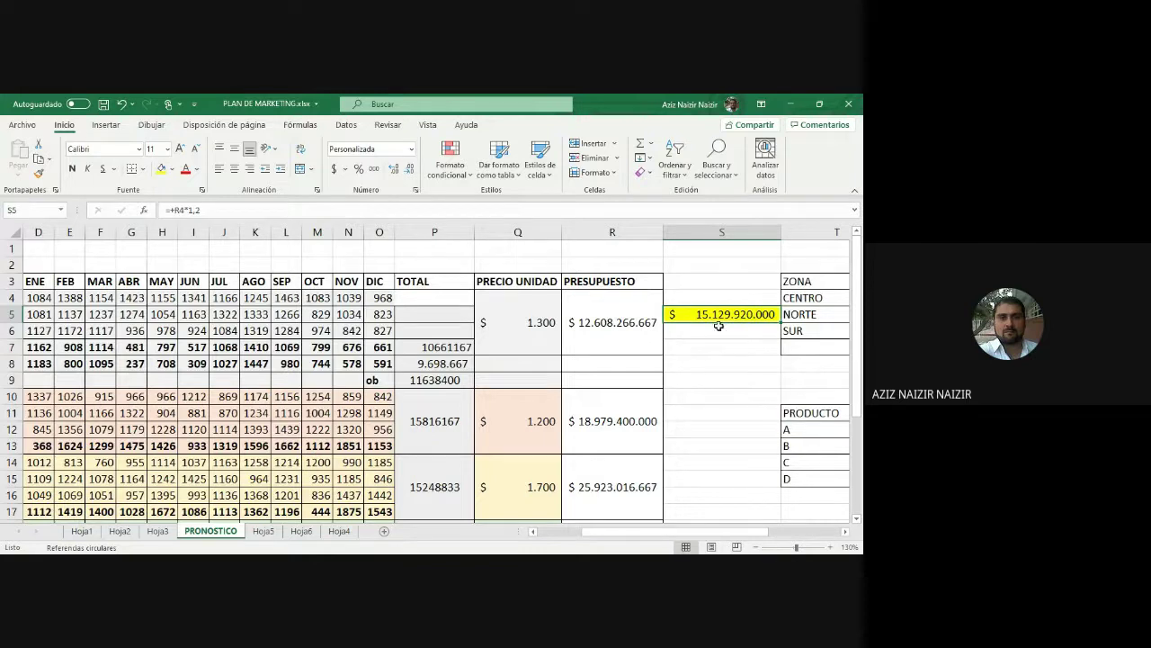
left_click(142, 169)
left_click(158, 297)
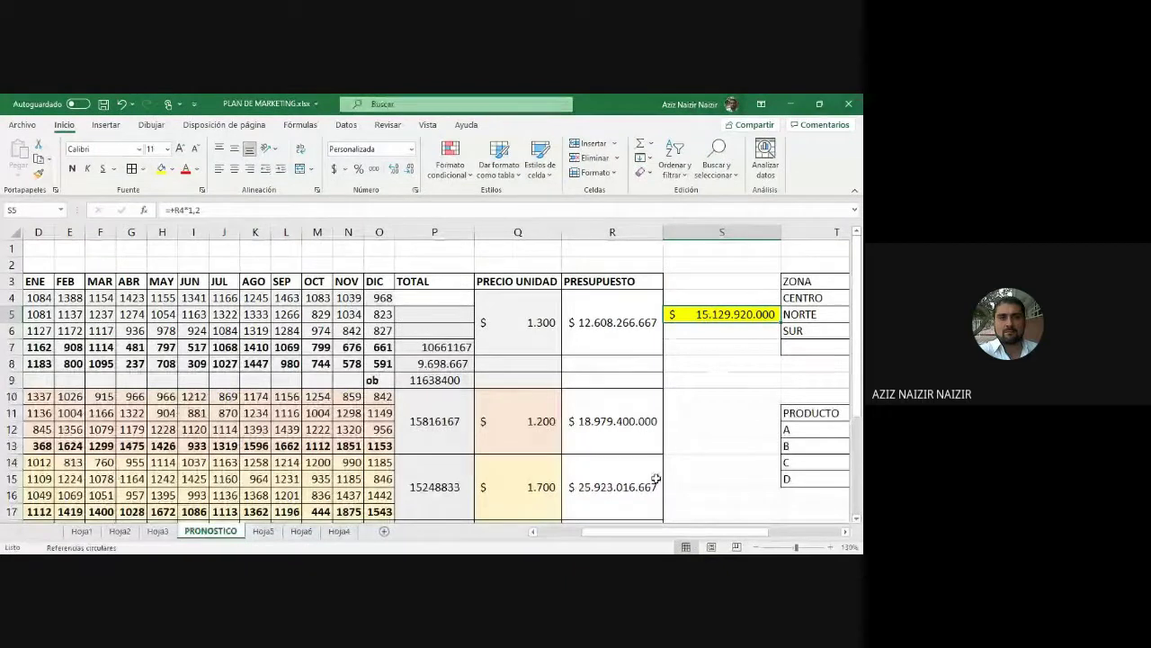
- Examine the overall budget total, META POR VEN and META FINAL in relation to the products' budgets and product A's objective
scroll(715, 437, "down", 4)
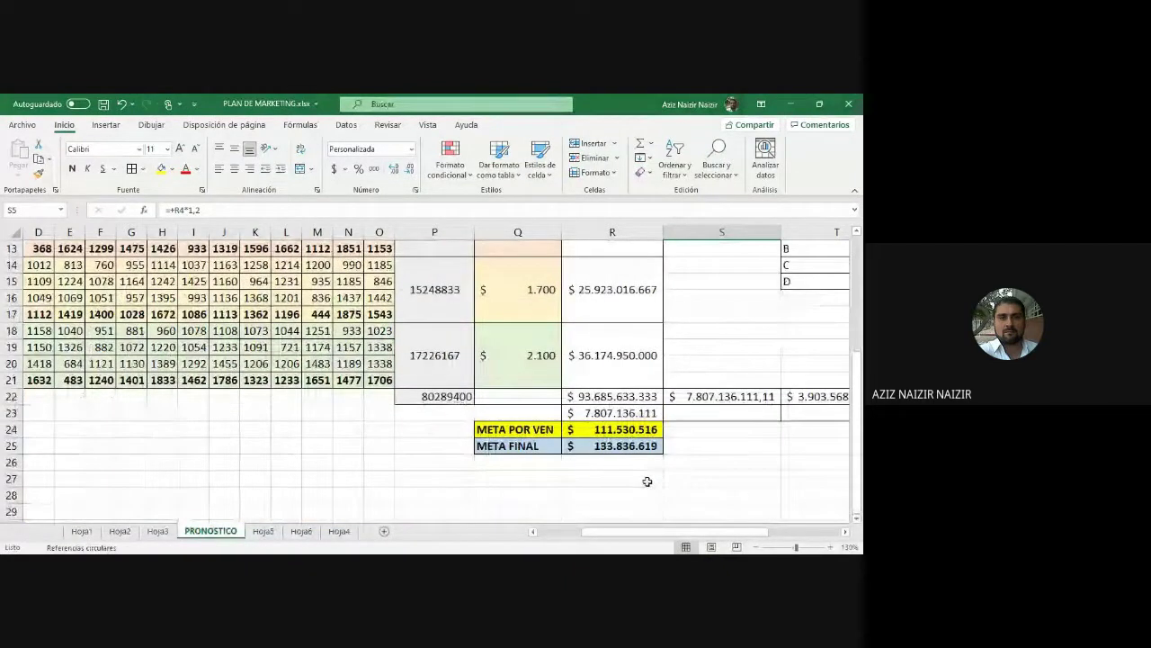
scroll(654, 475, "up", 4)
scroll(647, 482, "down", 2)
scroll(647, 482, "down", 3)
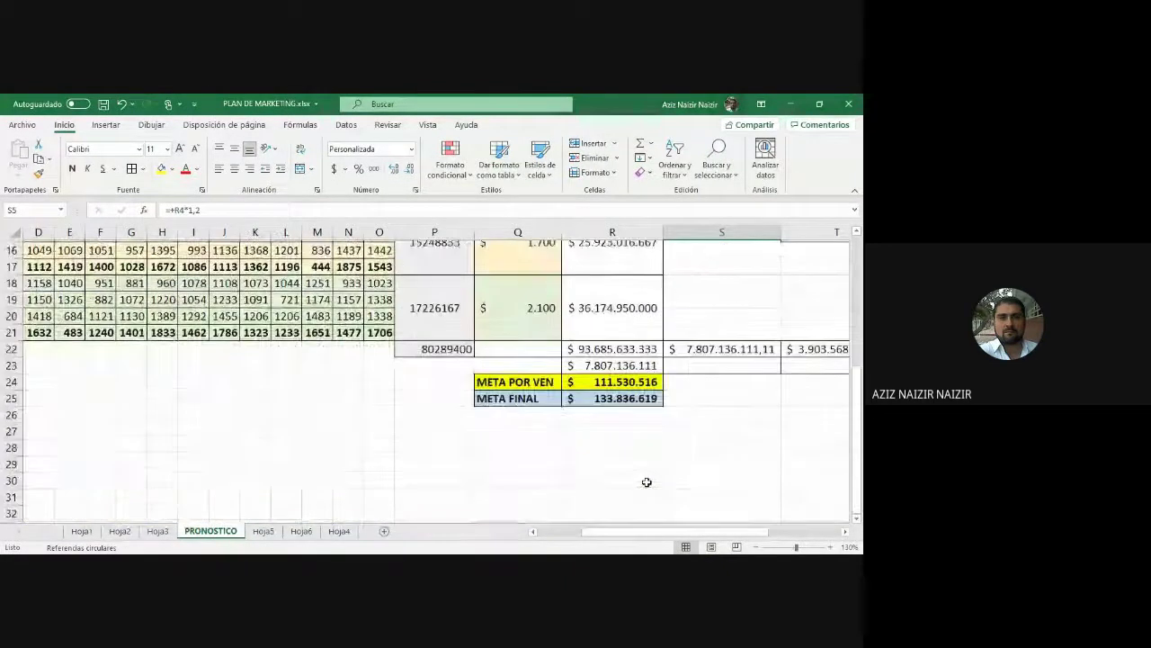
scroll(647, 482, "up", 5)
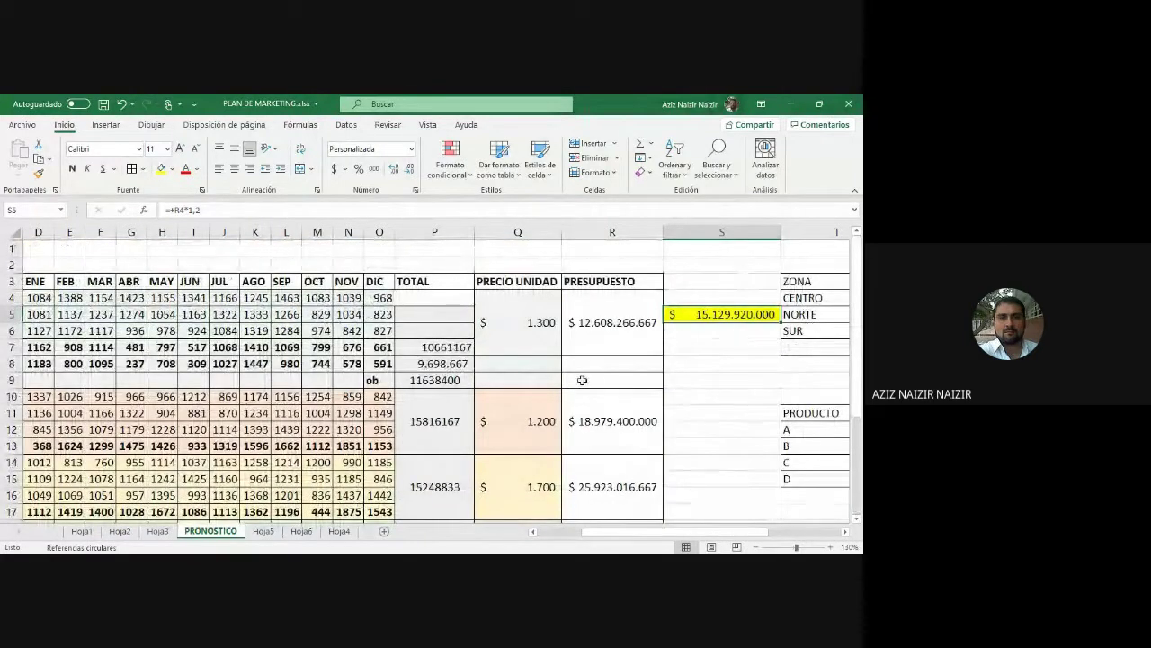
left_click(721, 328)
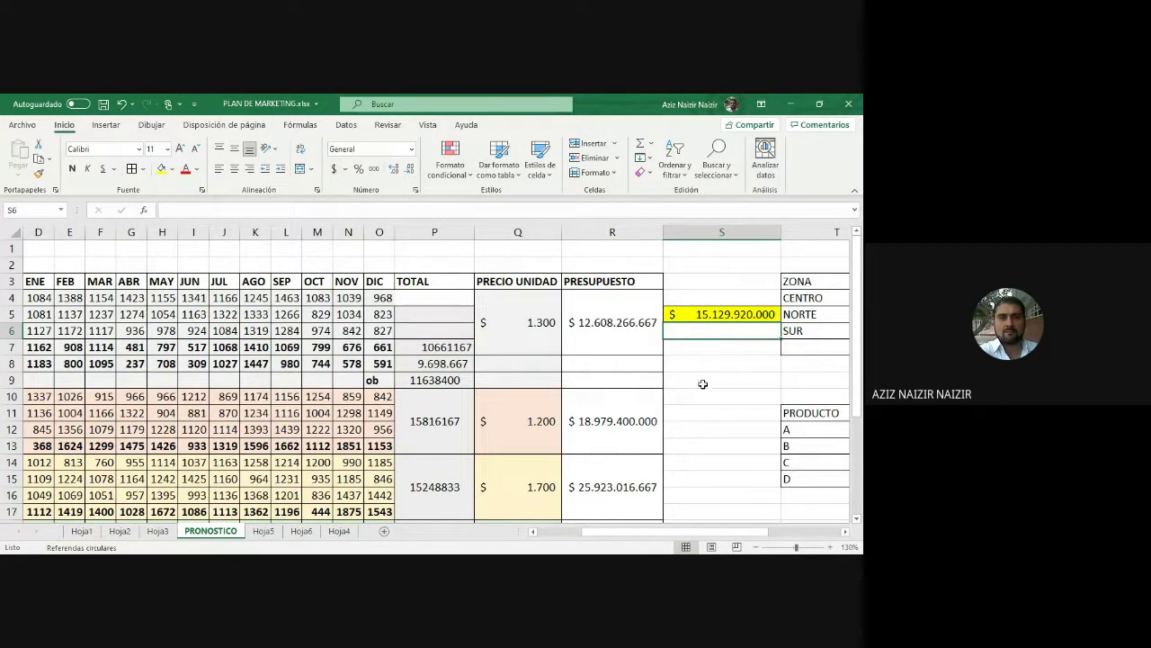
scroll(540, 394, "down", 3)
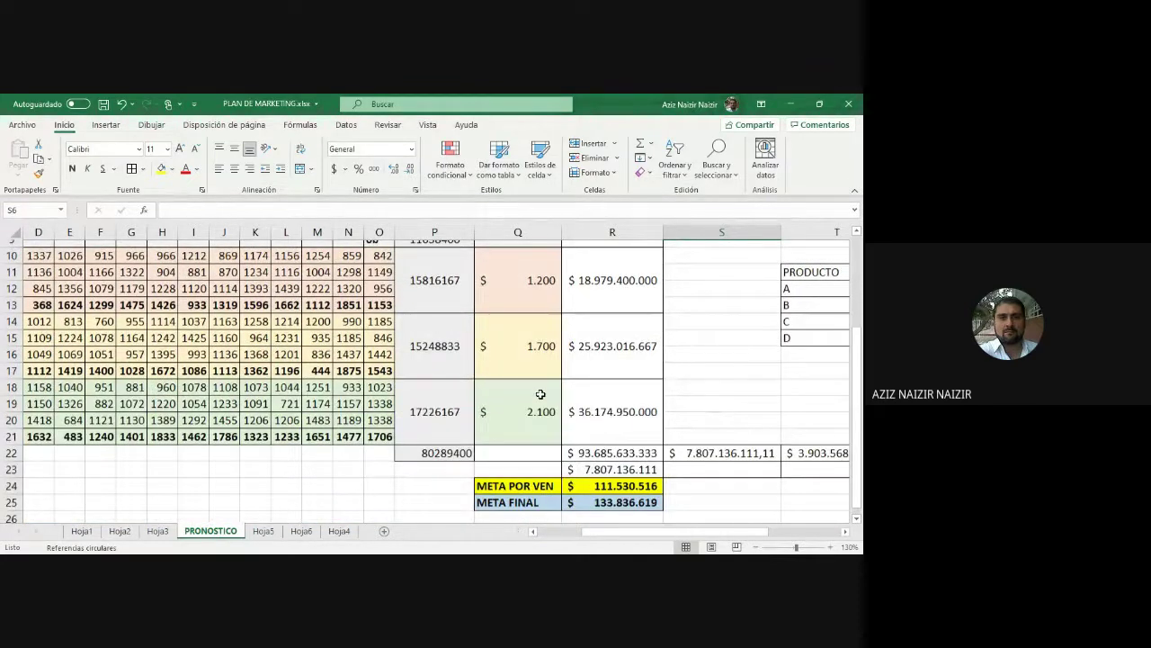
scroll(540, 394, "up", 2)
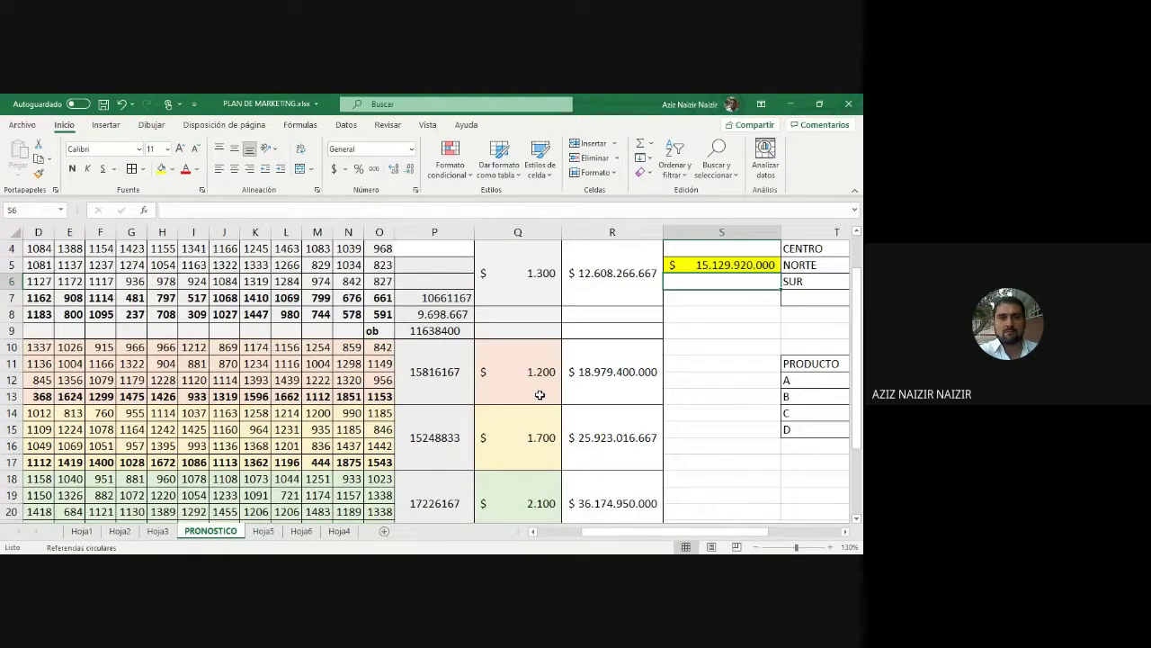
scroll(540, 395, "up", 1)
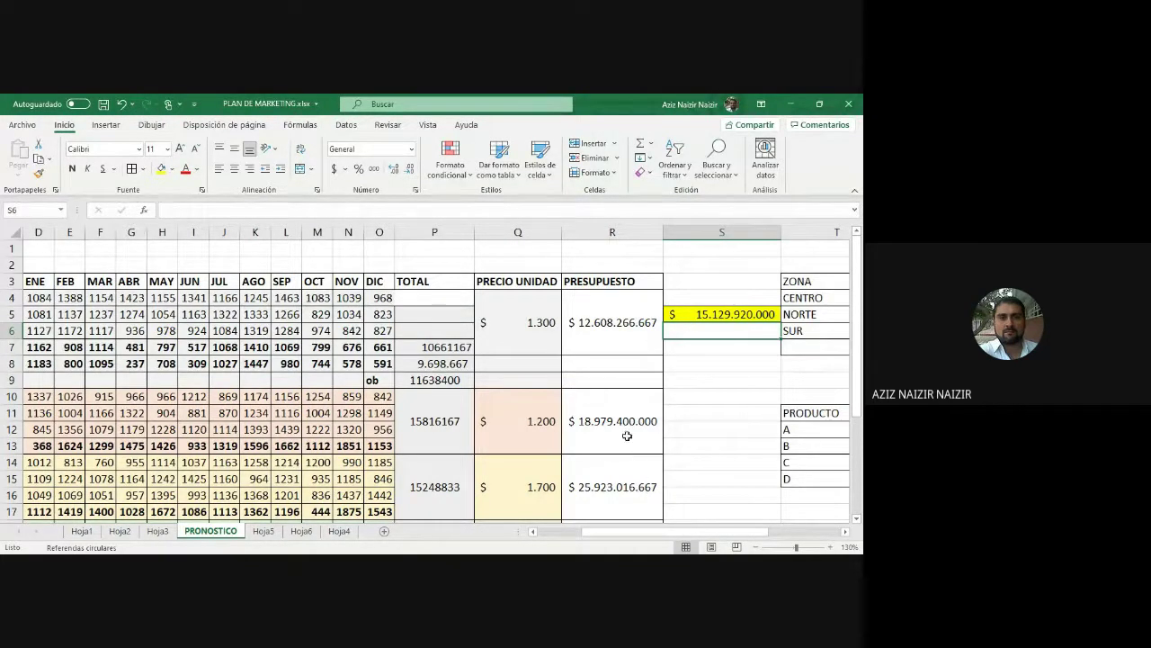
left_click(695, 347)
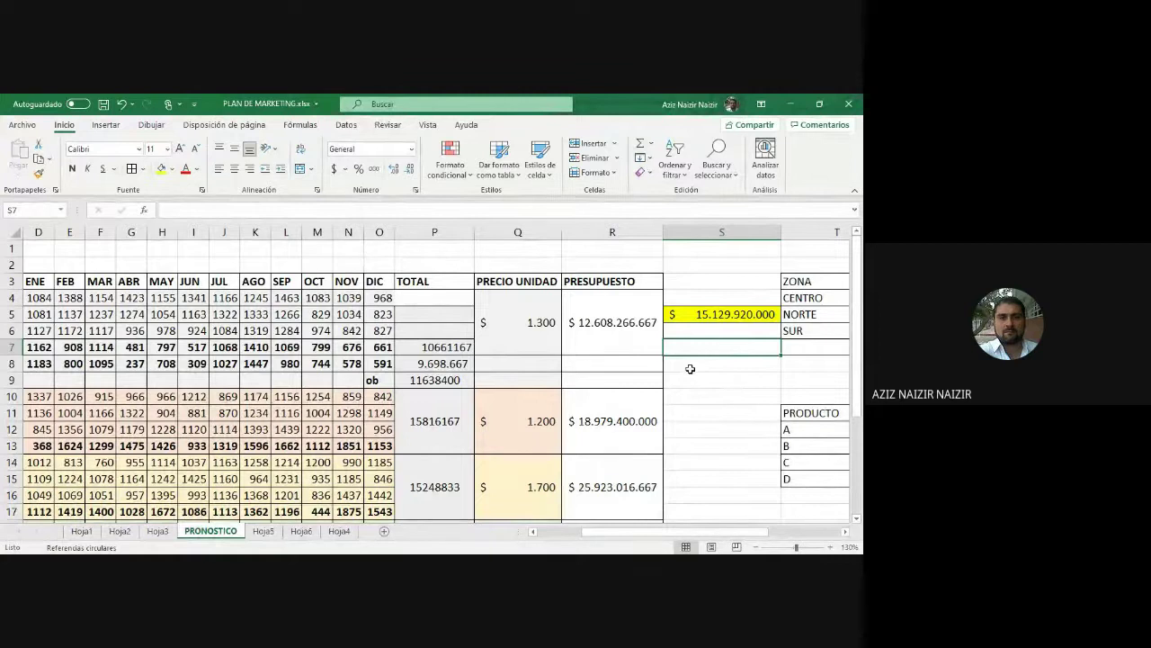
- Enter 116% in S7 for product A and 102% in S10 for the product in rows 10 to 13
type("116")
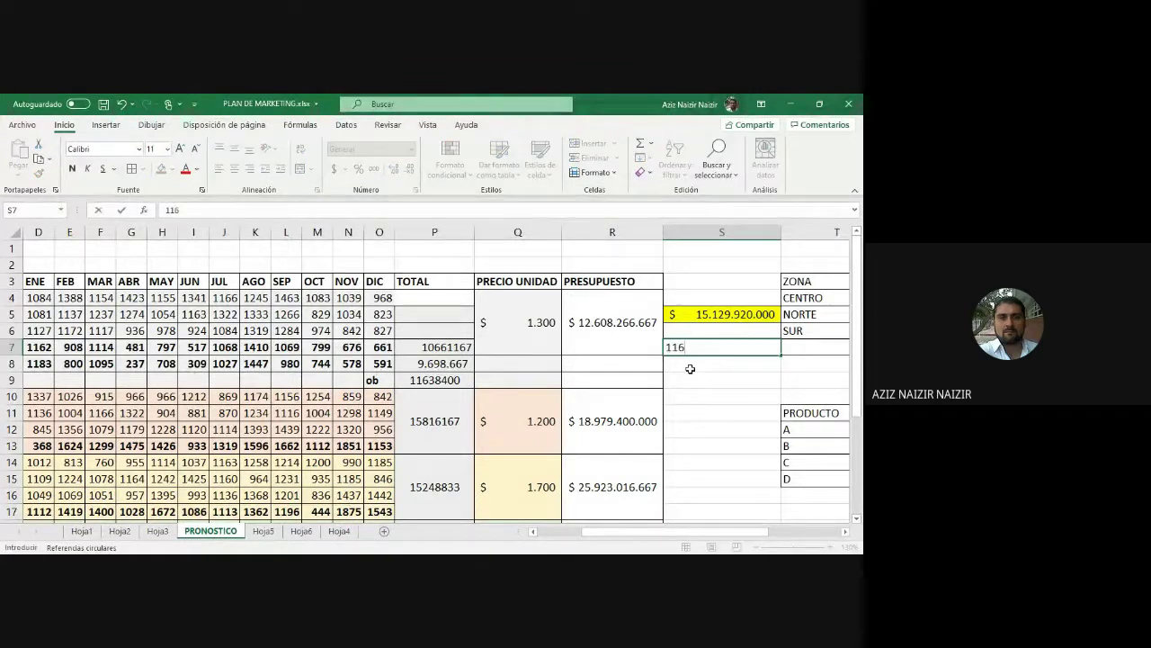
type("%")
key("Return")
key("Return")
key("Return")
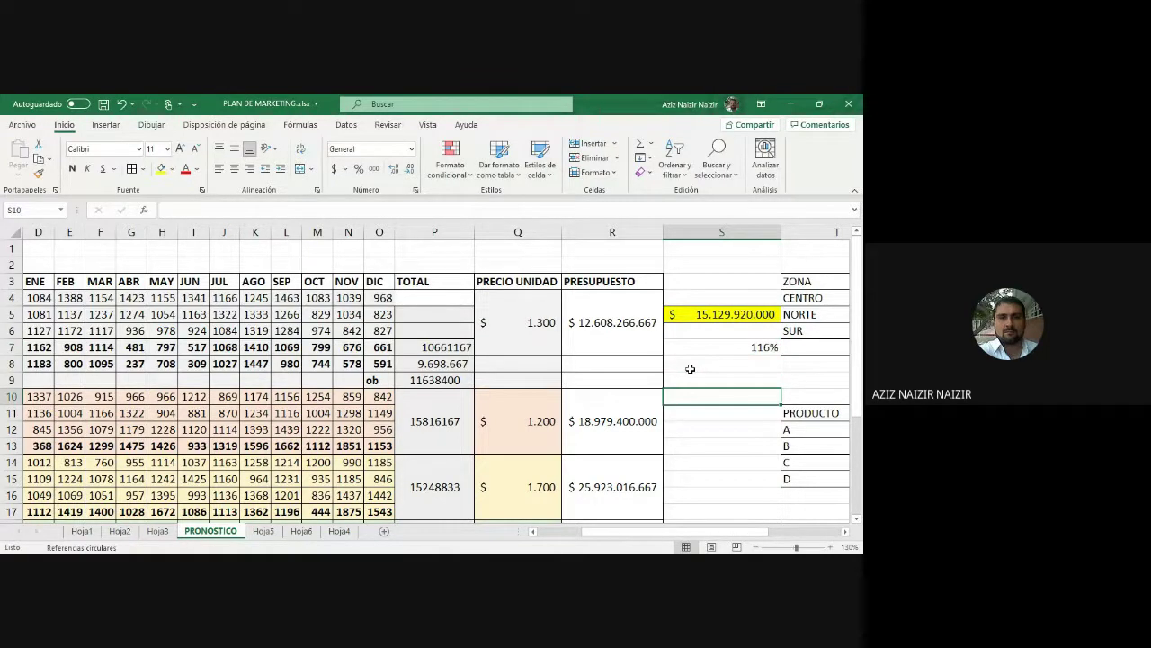
type("102")
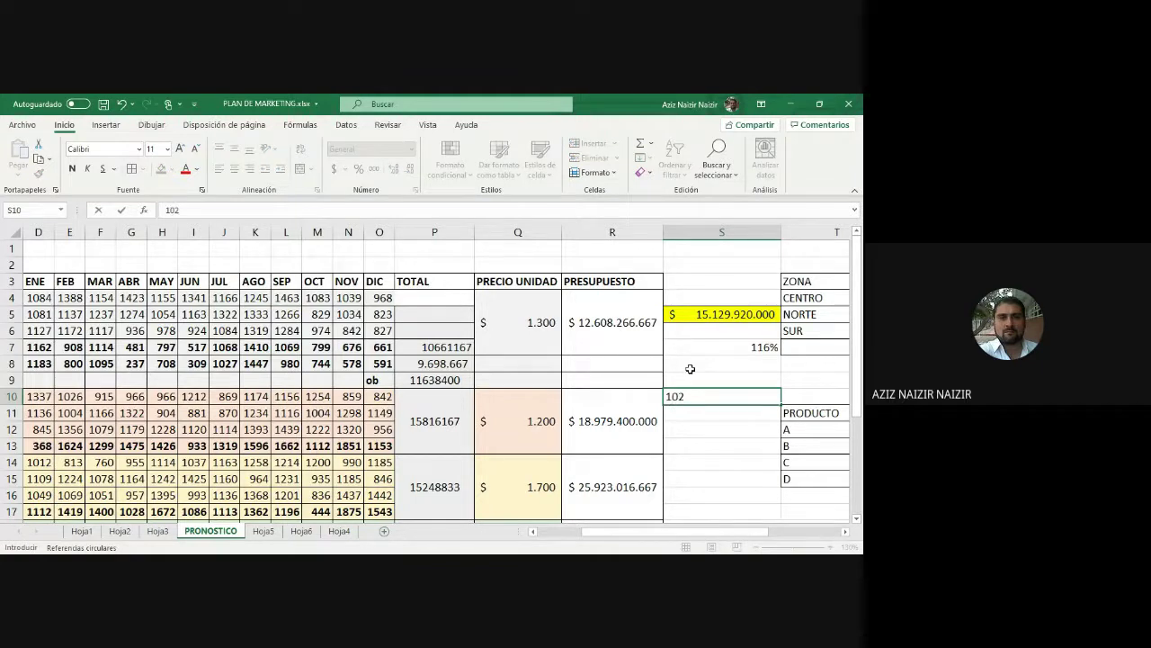
type("%")
key("Return")
key("Down")
key("Down")
key("Down")
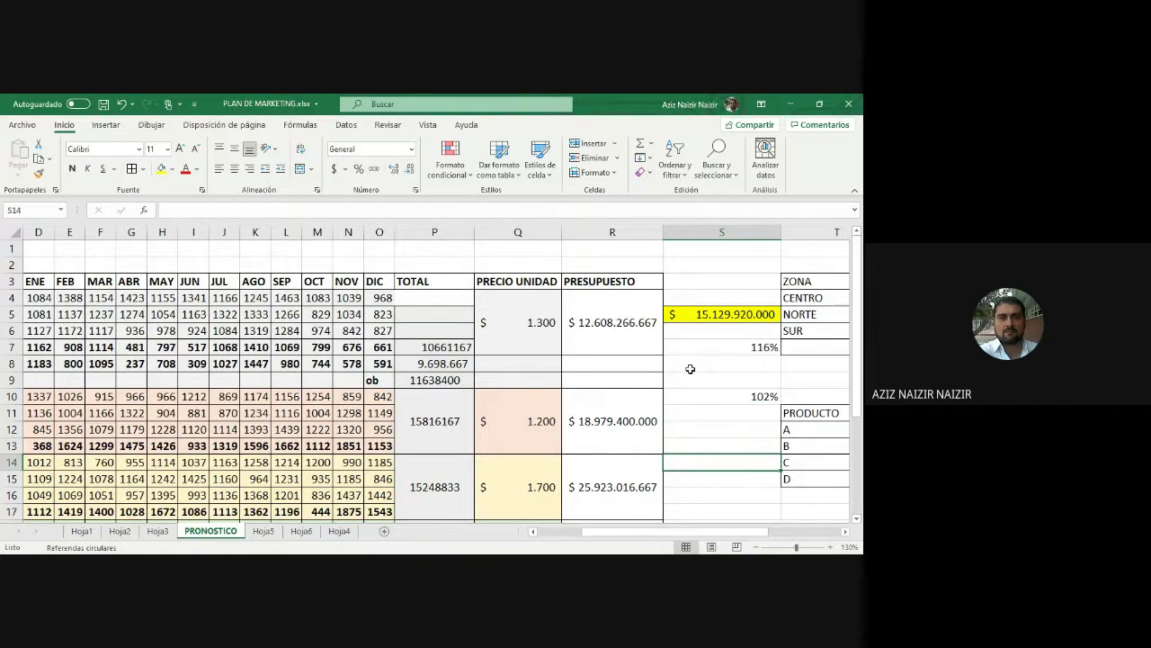
- Enter 85% in S14 beside the yellow product block and 97% in S18 beside the green one
type("85")
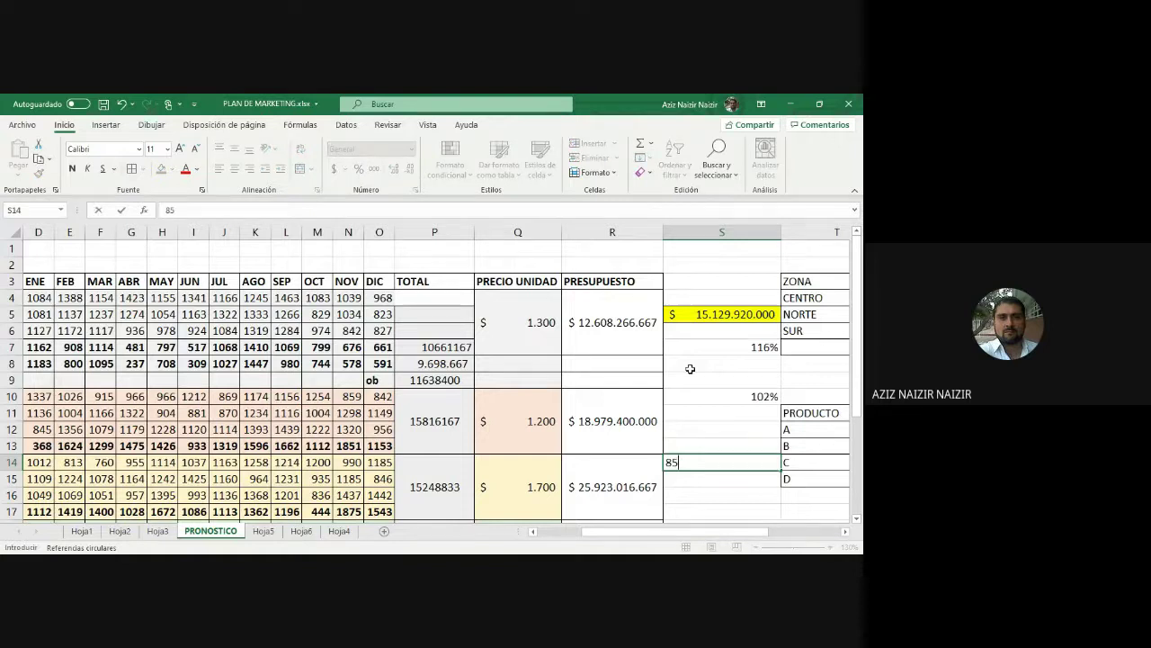
type("%")
key("Return")
key("Down")
key("Down")
key("Down")
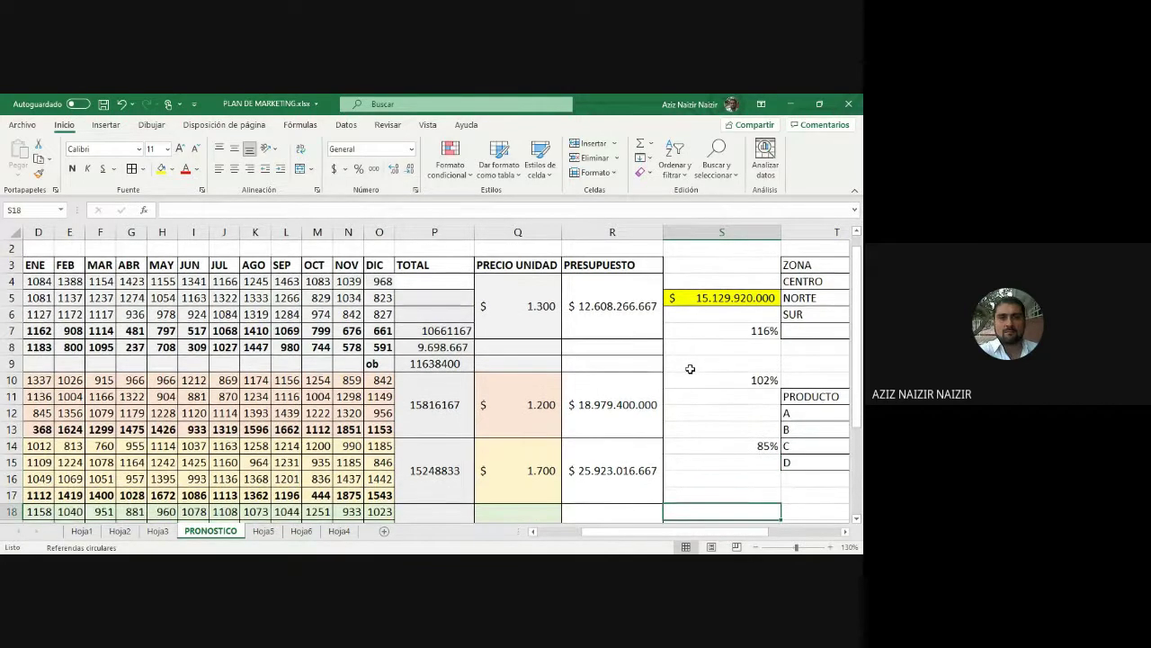
type("97")
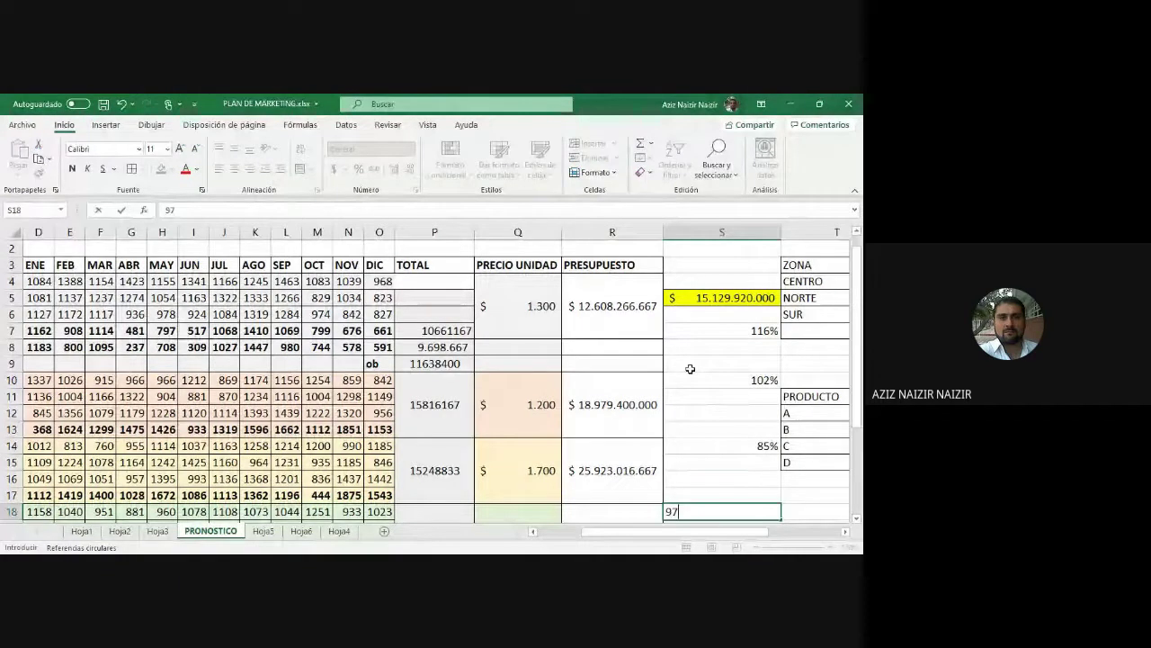
type("%")
key("Return")
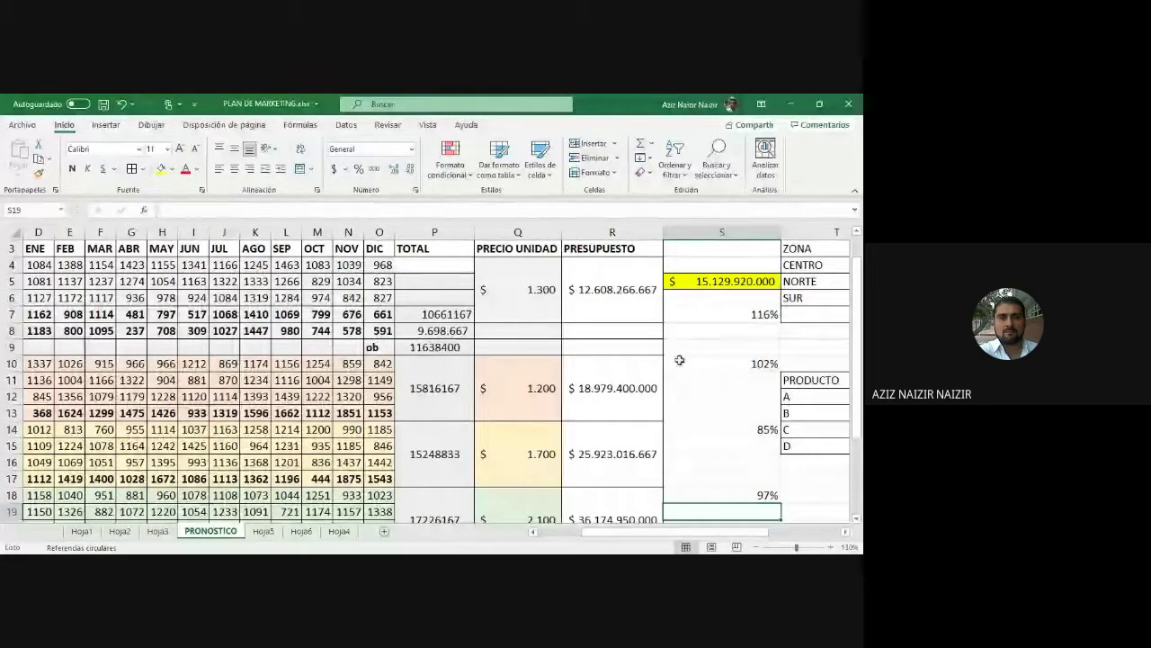
- Calculate in S19 the average of the four product percentages in S18, S14, S10 and S7
left_click_drag(747, 314, 745, 497)
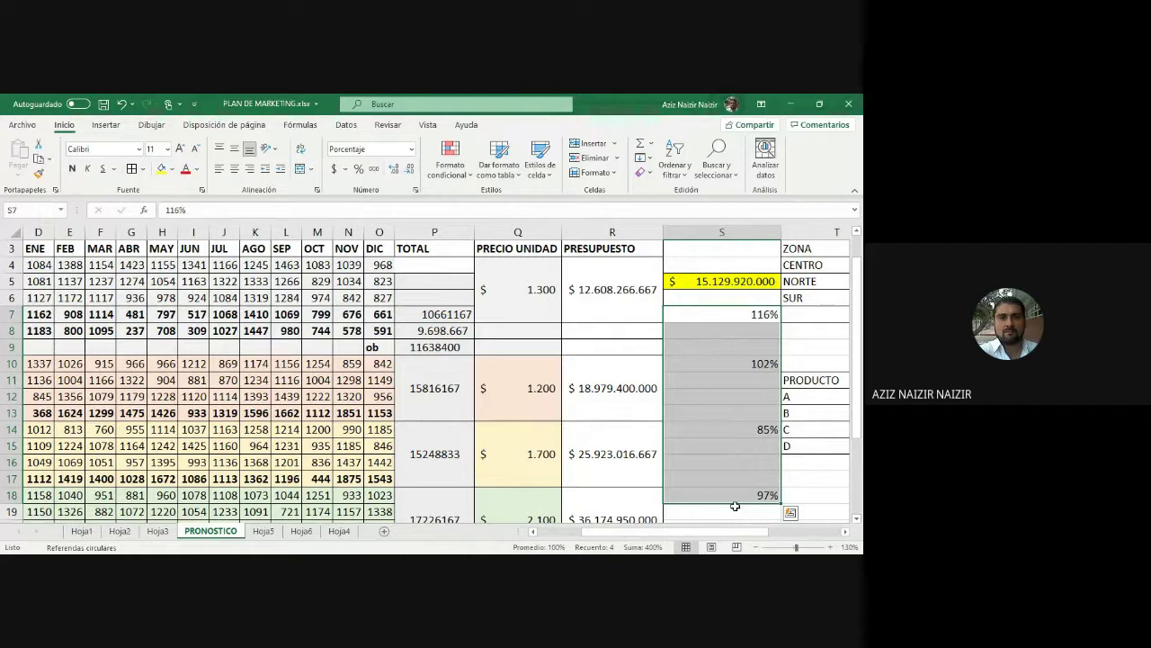
left_click_drag(737, 314, 754, 495)
left_click(751, 513)
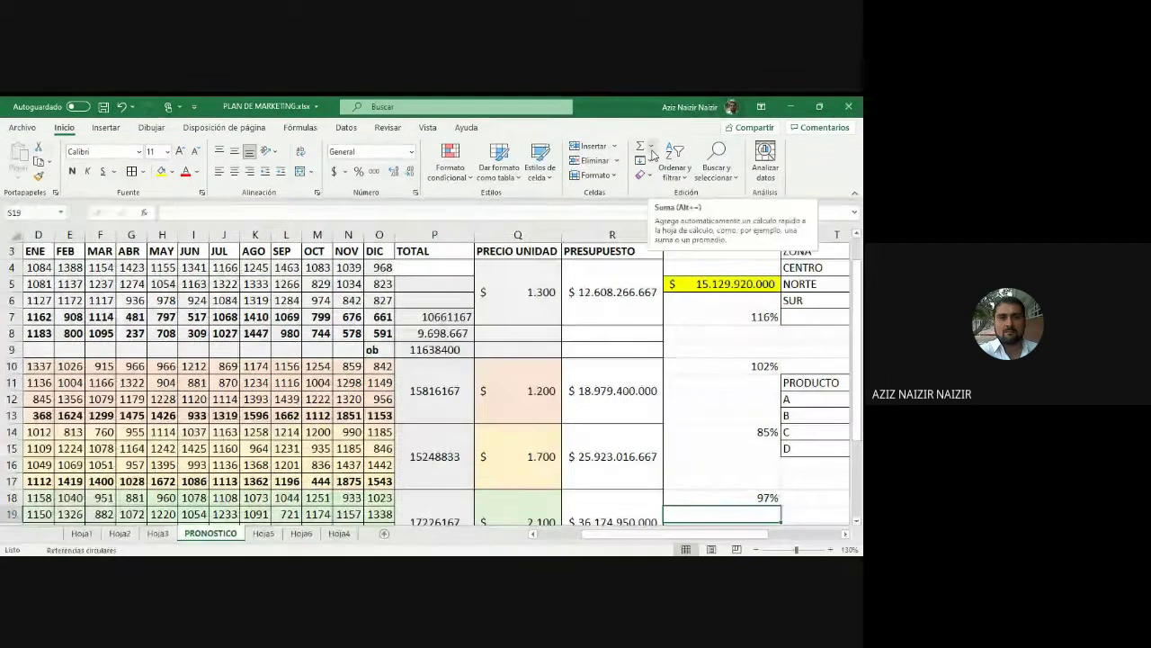
left_click(652, 150)
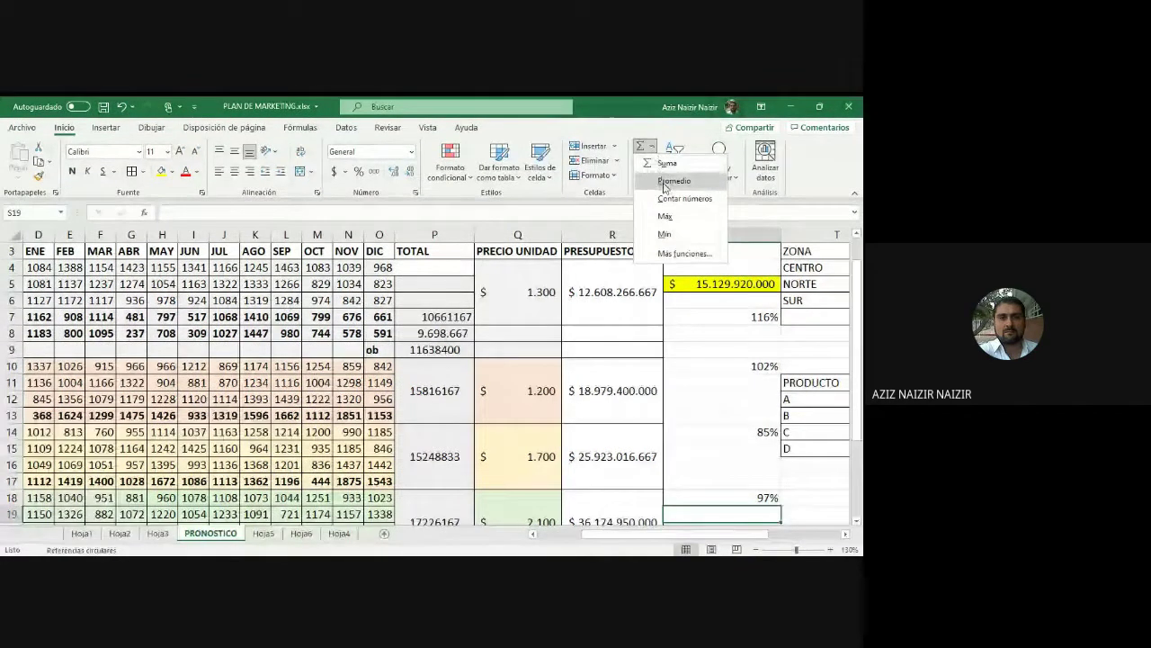
left_click(664, 181)
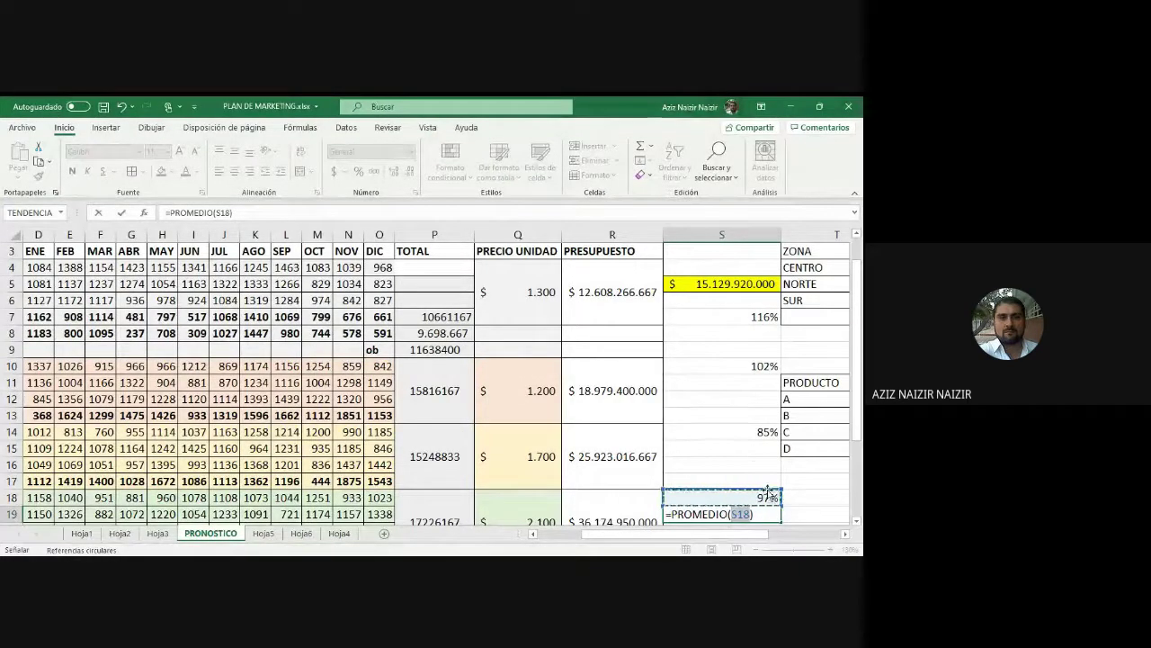
left_click(754, 432, "ctrl")
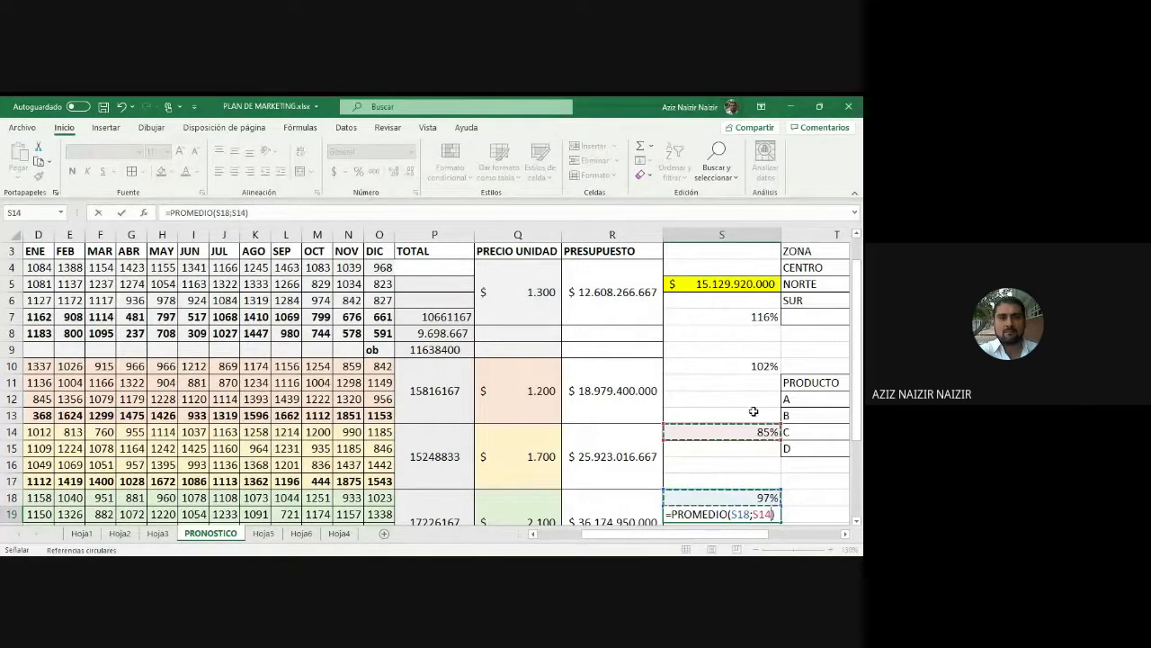
left_click(754, 367, "ctrl")
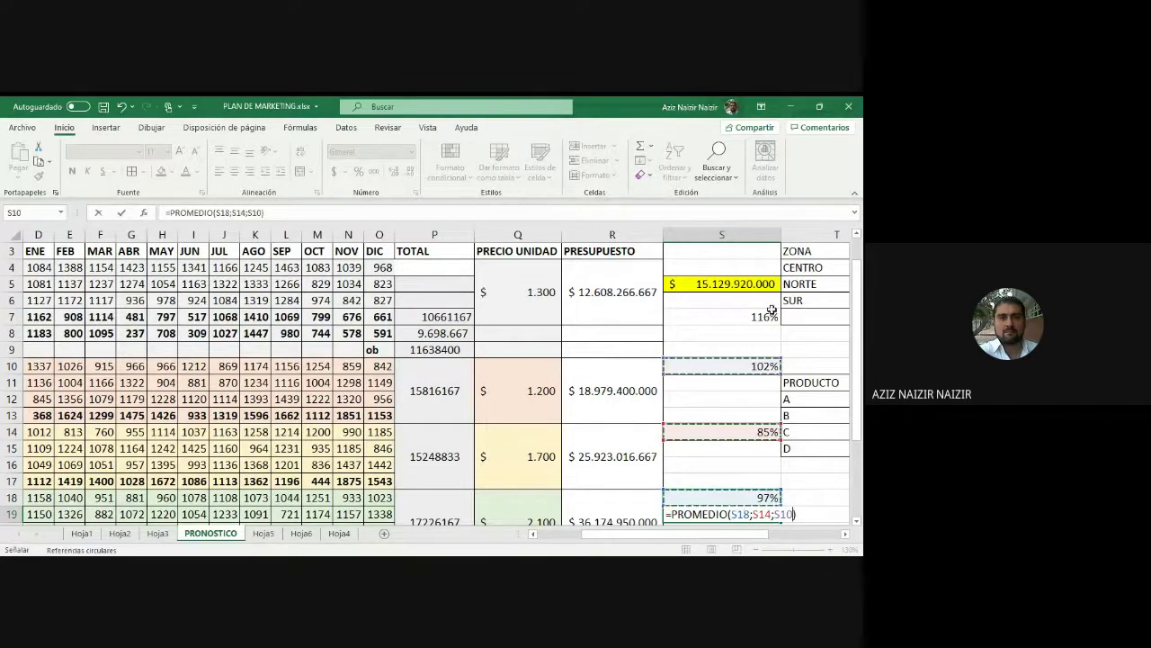
left_click(770, 312, "ctrl")
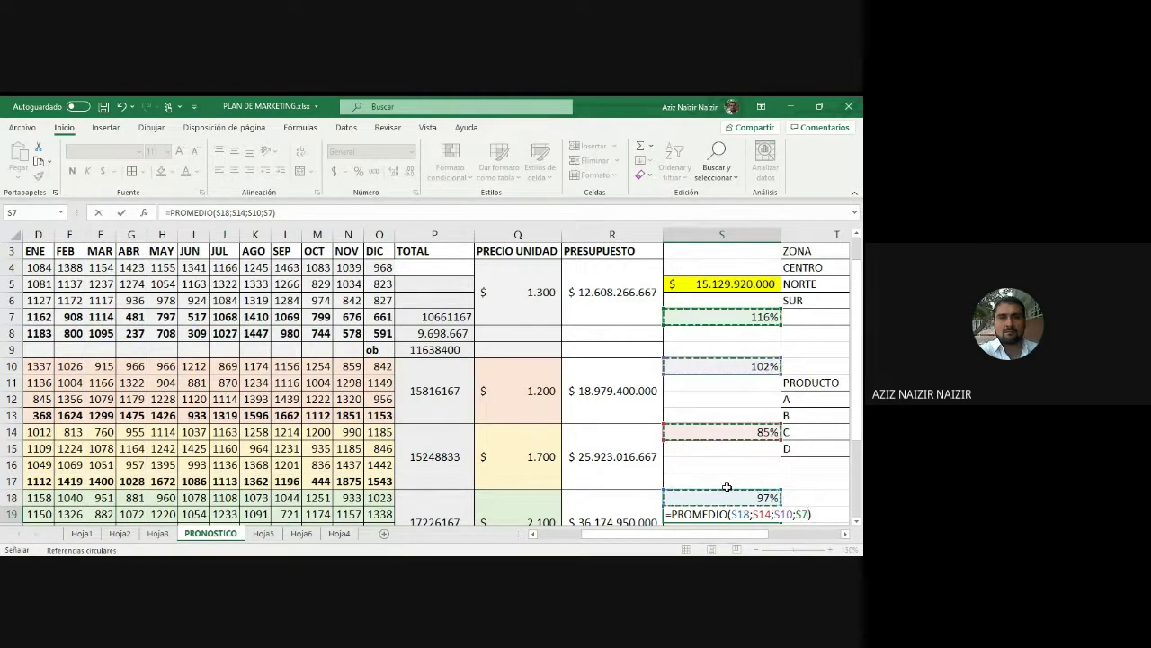
key("Return")
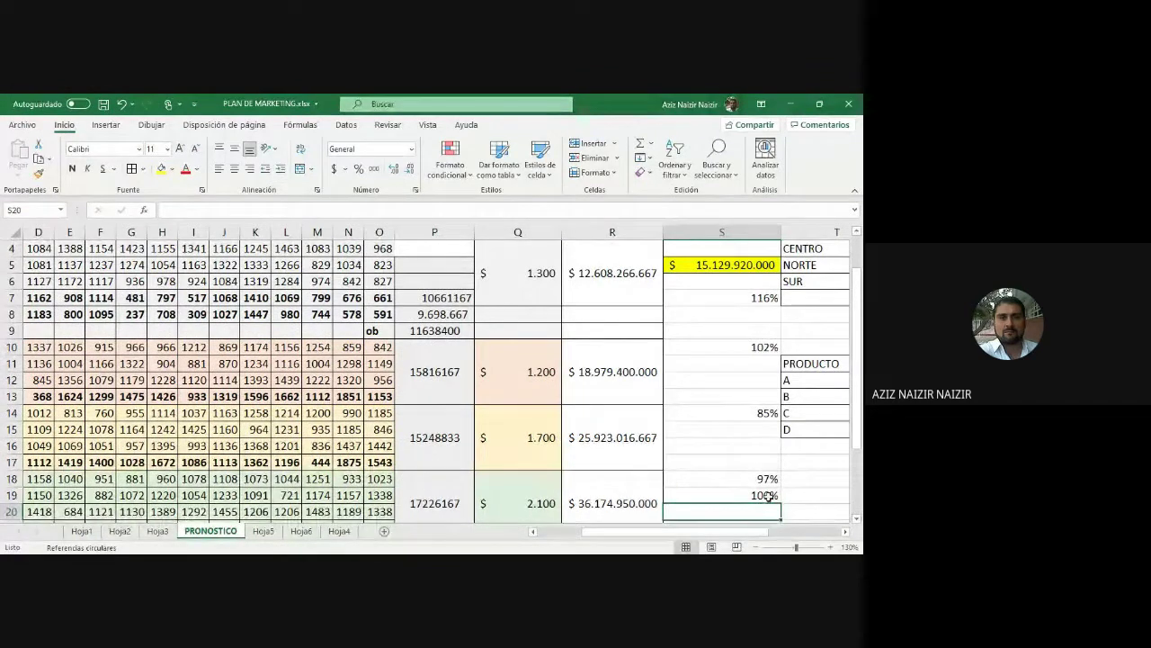
left_click(766, 495)
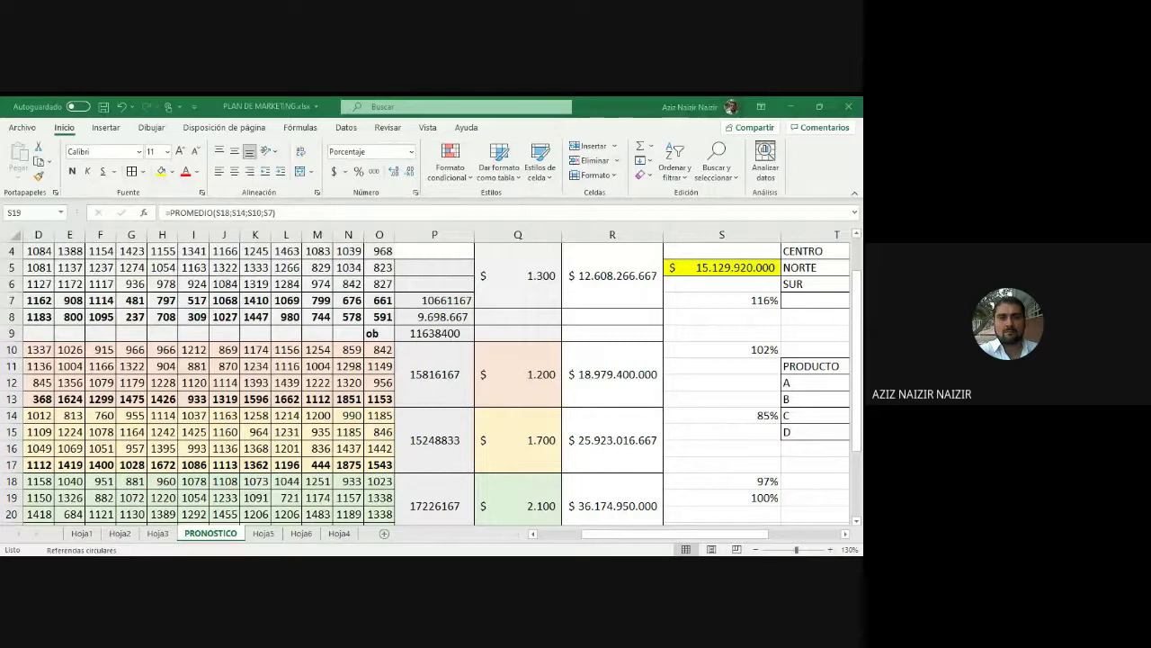
- Examine the marketing plan on Hoja1, from its objectives and strategies through resources and budget to the strategy total
key("alt+Tab")
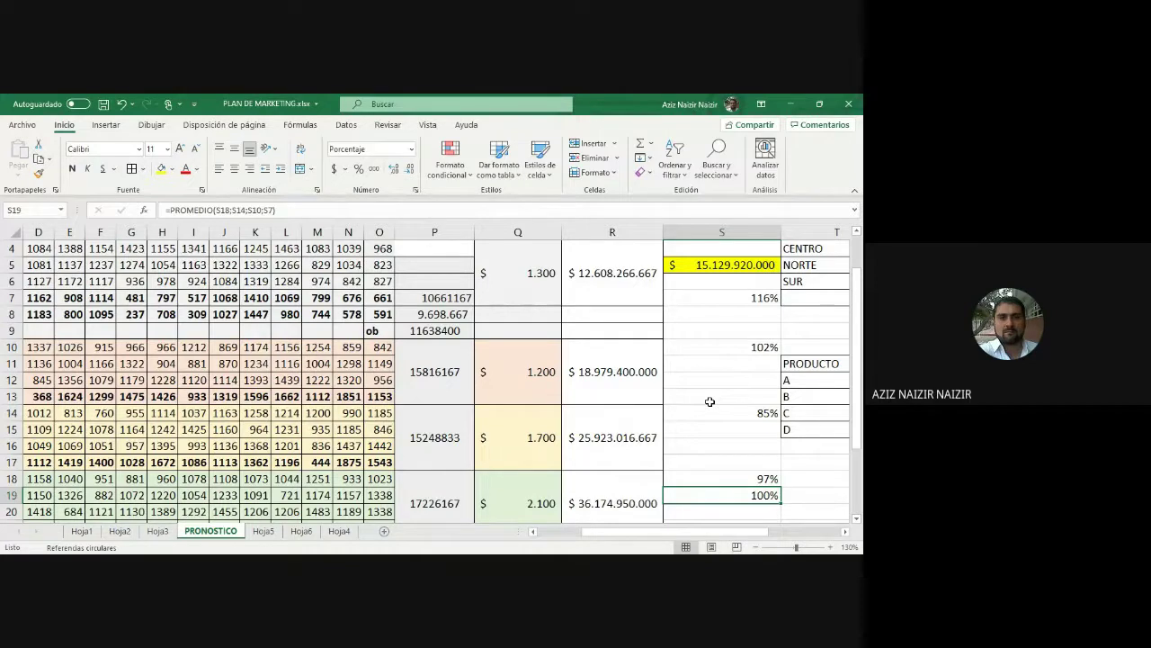
scroll(709, 401, "up", 1)
scroll(710, 401, "up", 1)
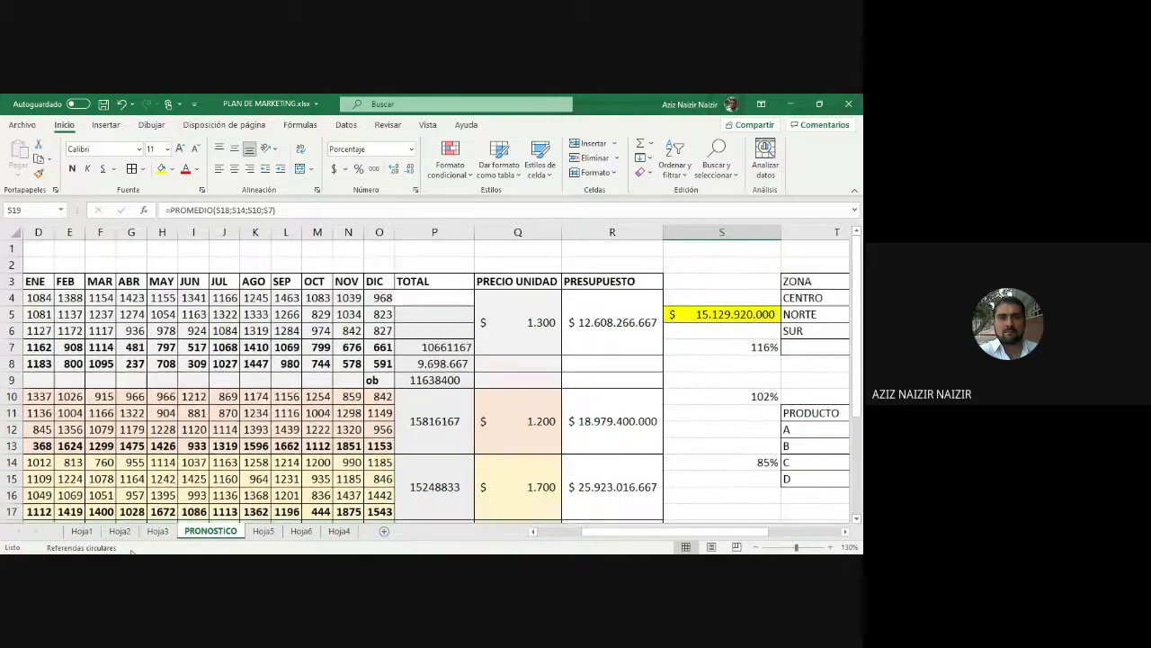
left_click(82, 531)
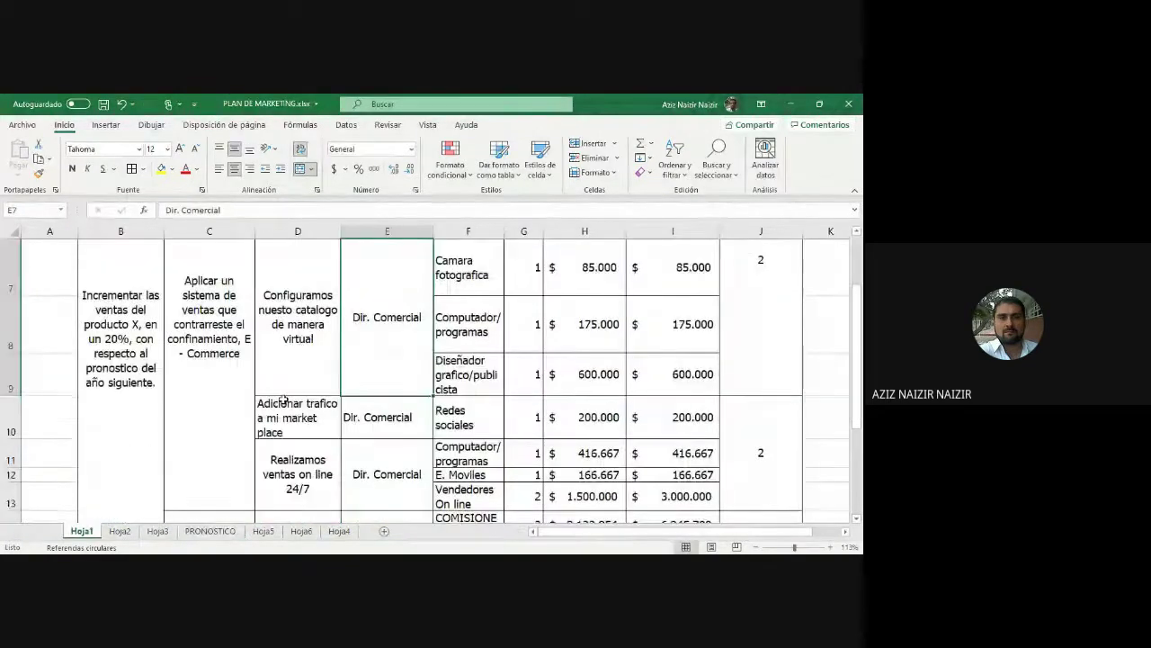
scroll(282, 399, "up", 2)
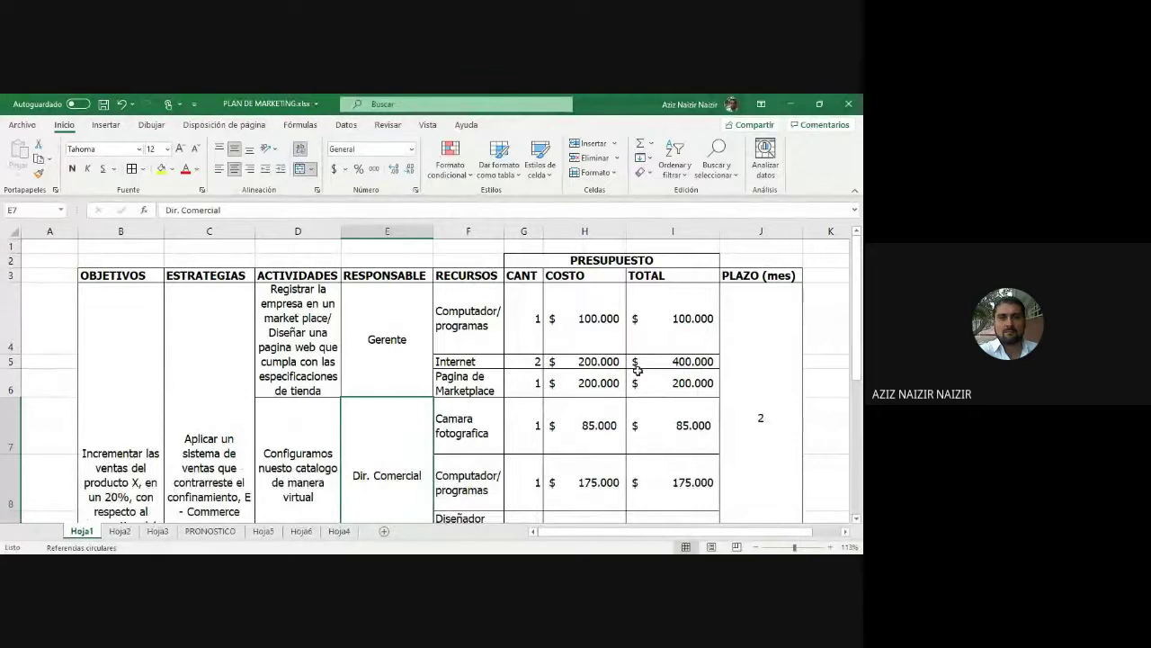
scroll(632, 362, "down", 5)
scroll(632, 362, "up", 2)
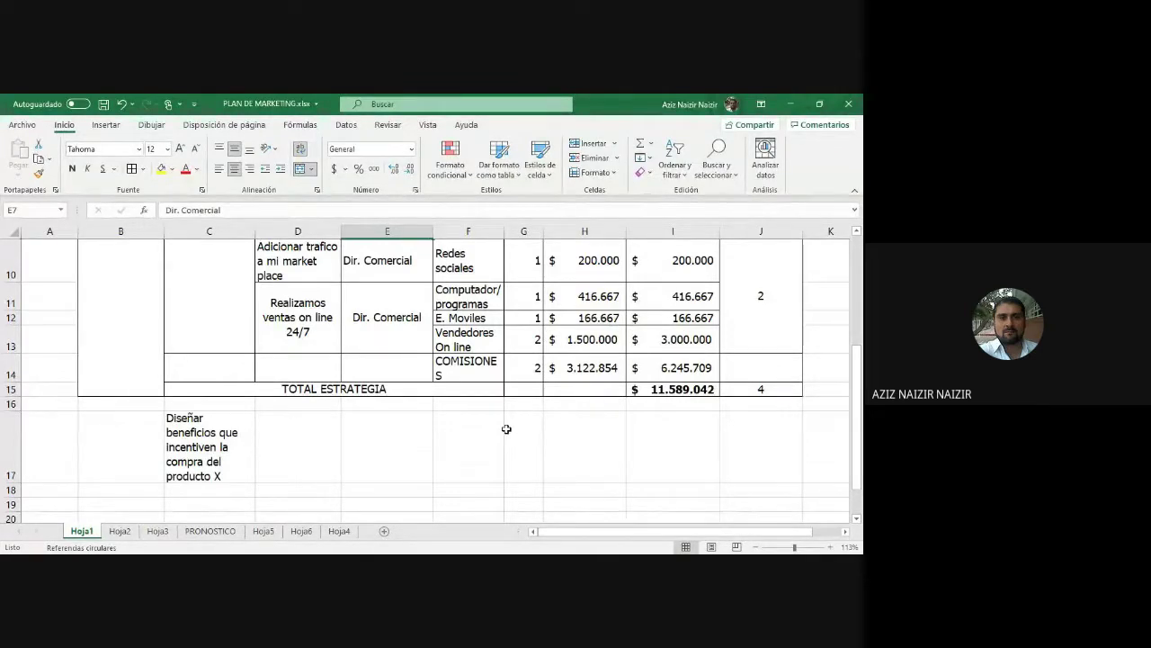
scroll(507, 428, "up", 3)
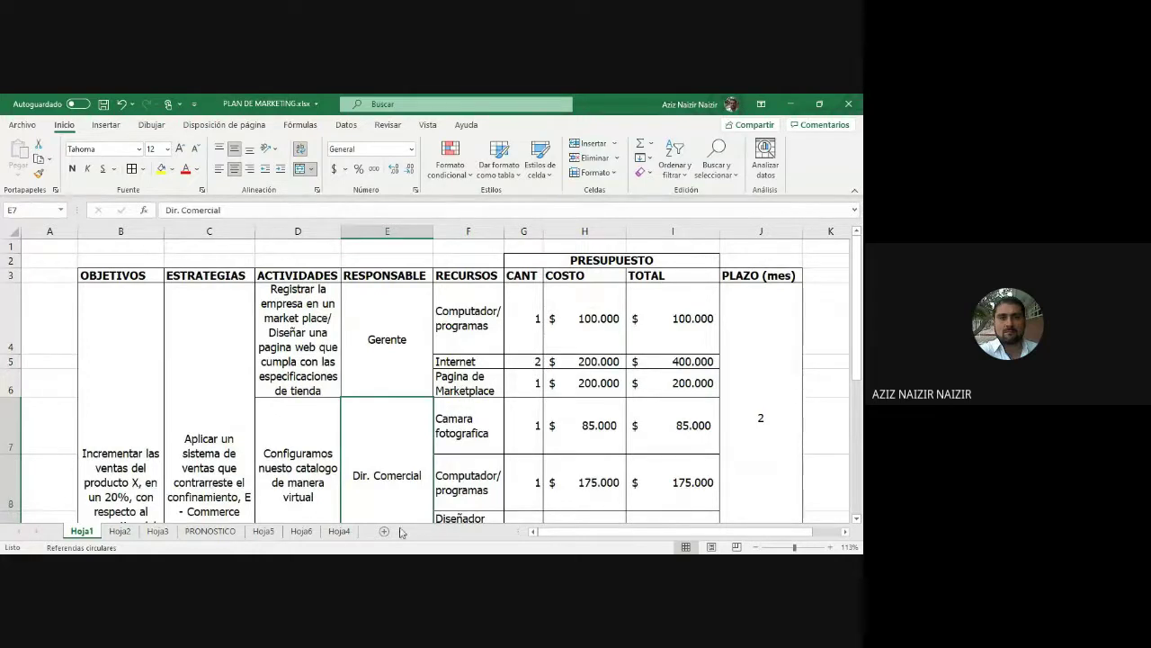
- Review the product percentages, budget total and sales targets on PRONOSTICO, and return to the marketing plan on Hoja1
left_click(212, 531)
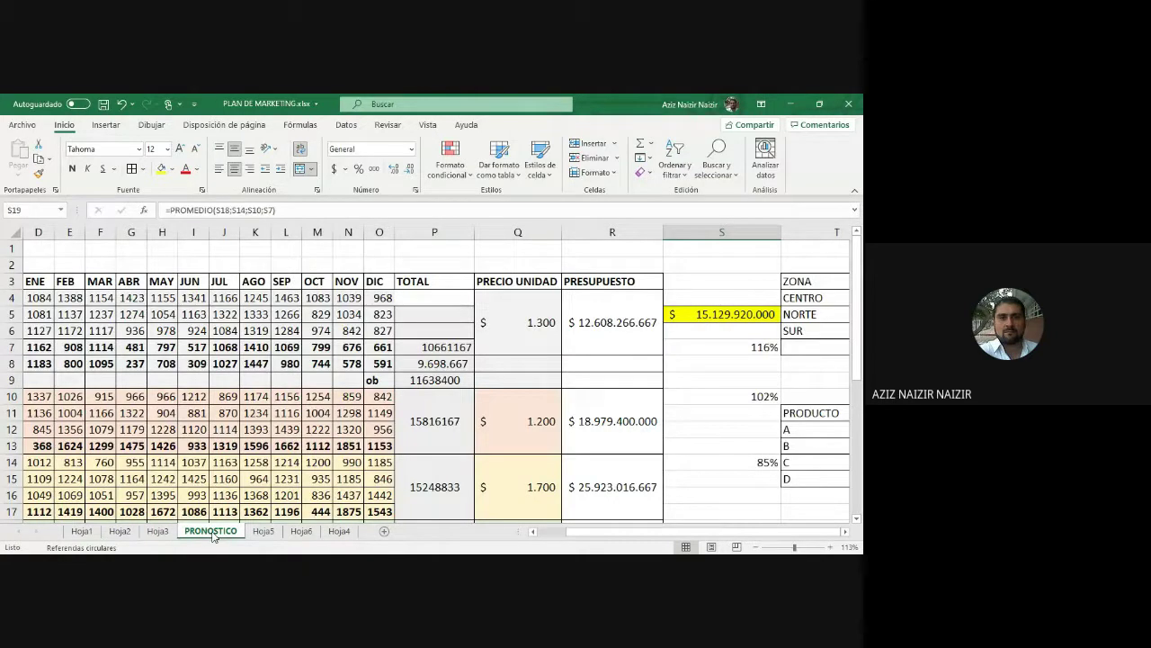
scroll(677, 381, "down", 2)
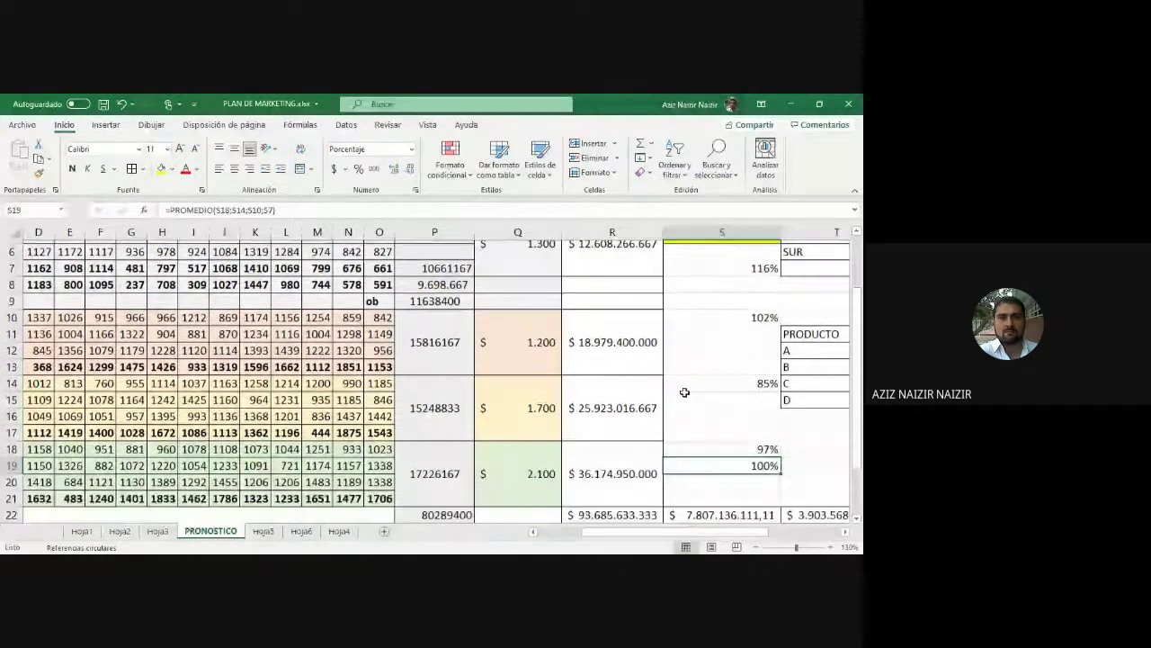
scroll(685, 393, "down", 1)
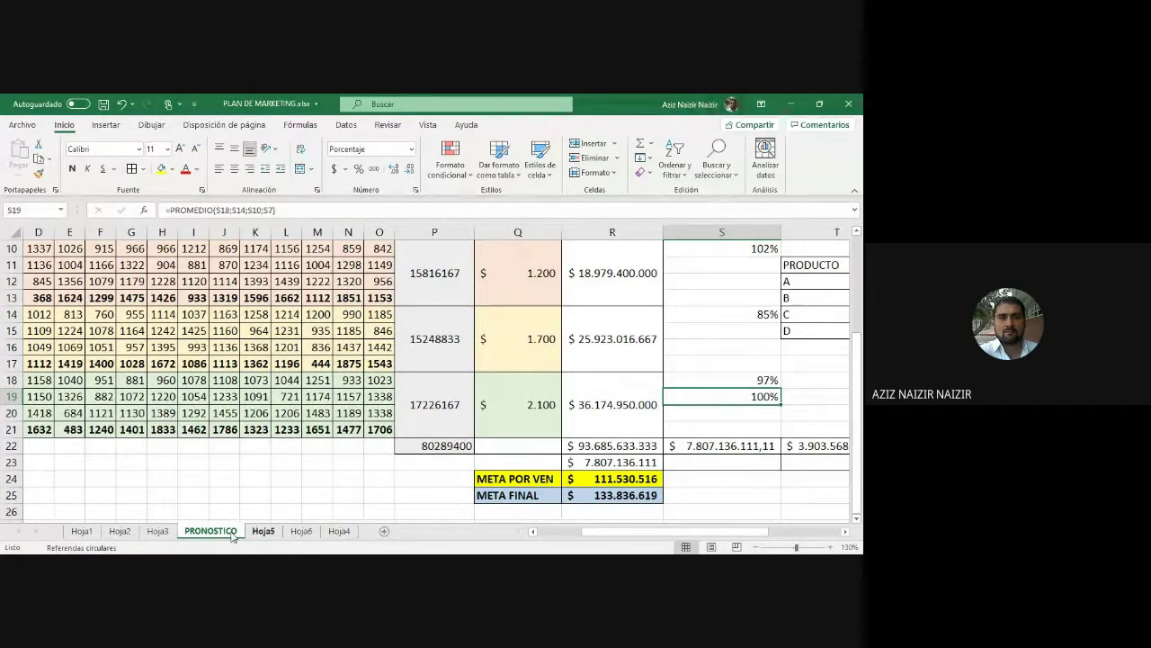
left_click(82, 530)
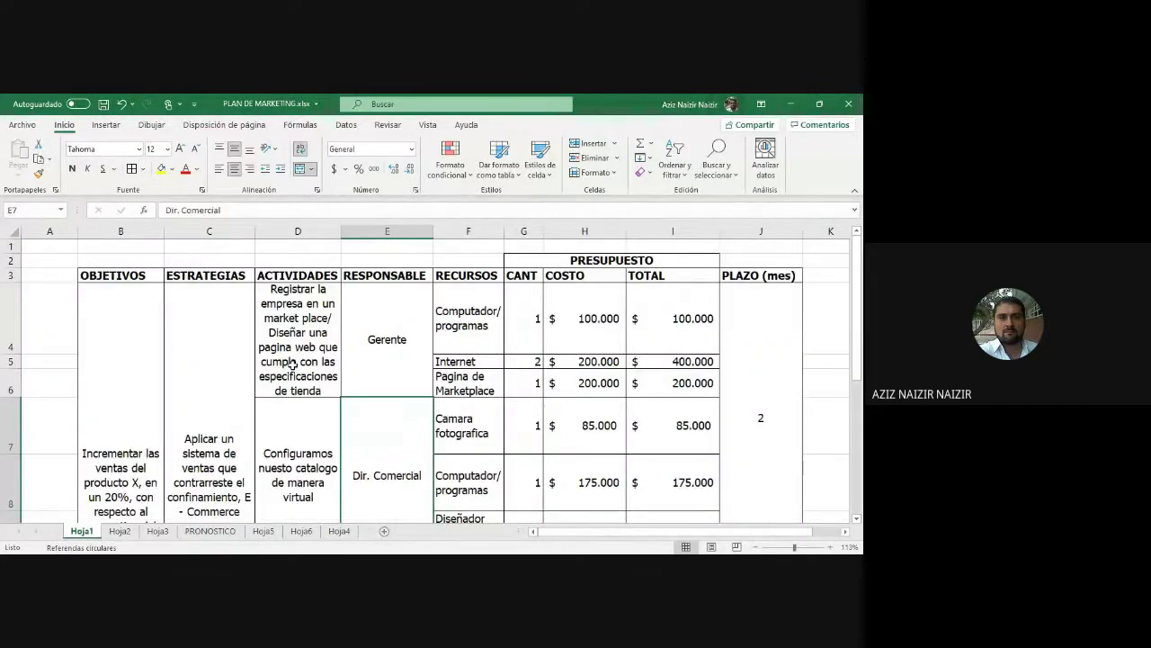